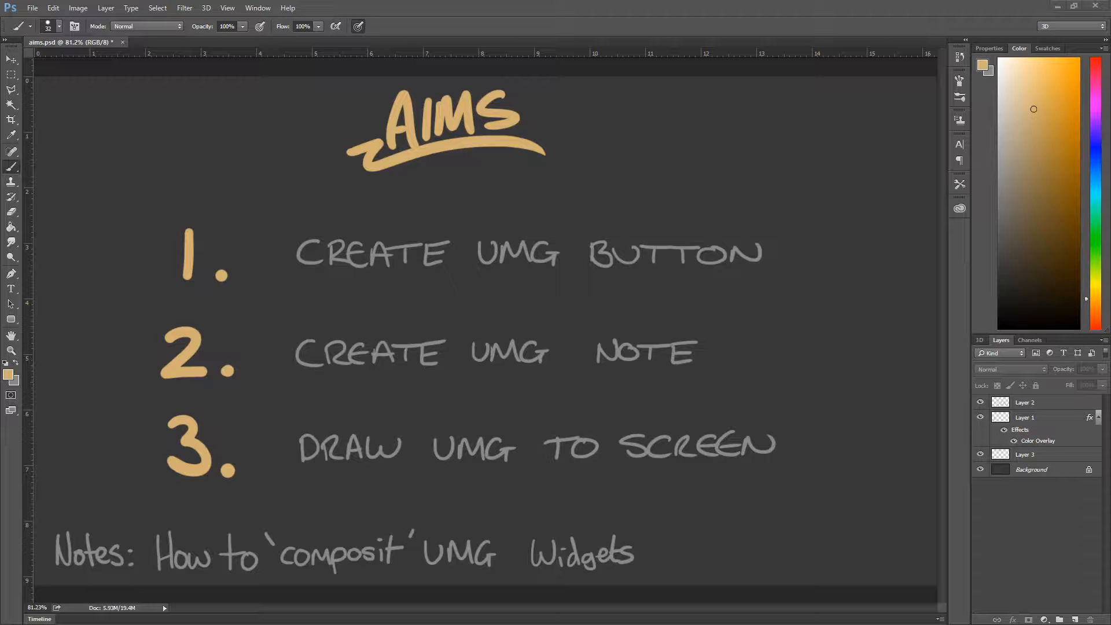
# Step: Switch to Unreal Editor, review the MyNewCharacter event graph, and run and end a standalone game preview
pyautogui.click(1060, 5)
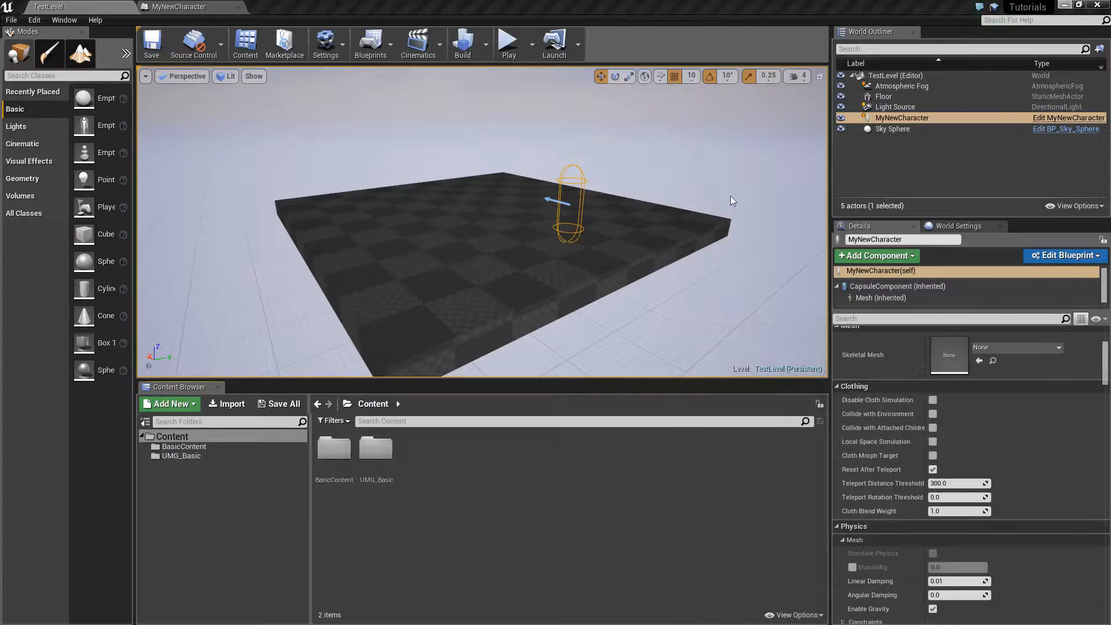
pyautogui.click(179, 6)
pyautogui.scroll(4, 368, 209)
pyautogui.moveTo(368, 209); pyautogui.dragTo(291, 320, button='right')
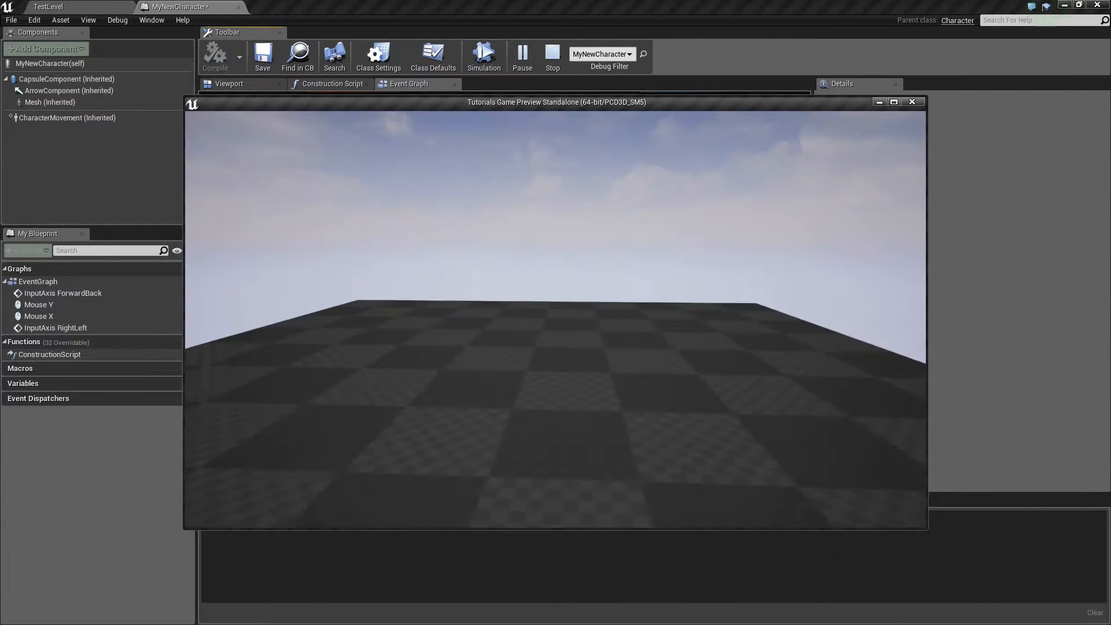
pyautogui.press('Escape')
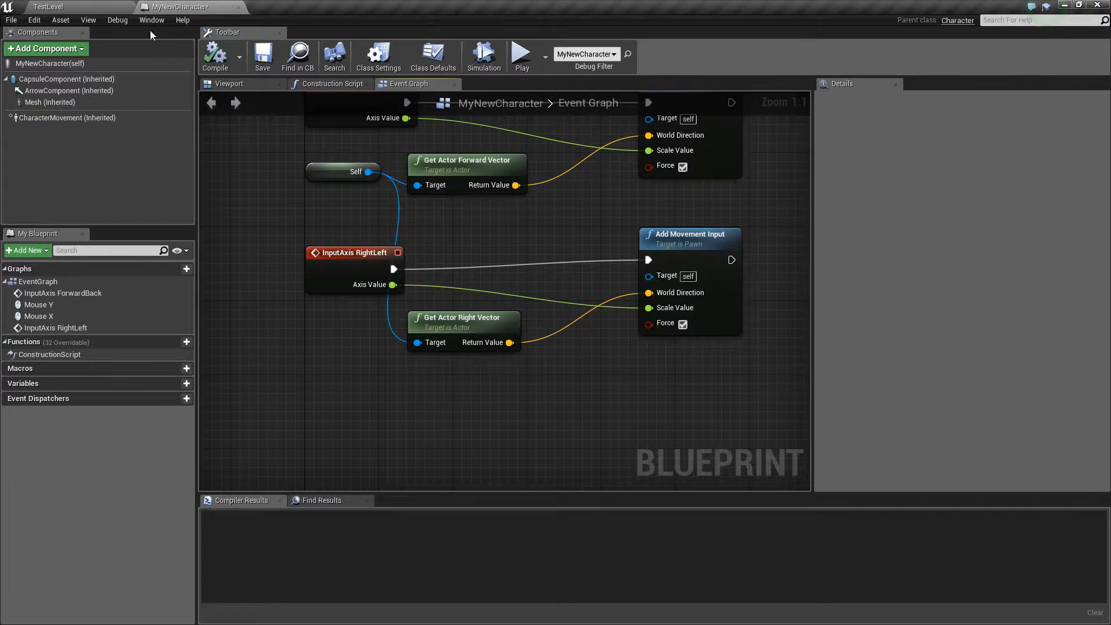
# Step: Set the Texture Group of the landscape parchment texture in the UMG_Basic folder to UI, and close the texture and character editors
pyautogui.click(88, 7)
pyautogui.moveTo(489, 224)
pyautogui.mouseDown(button='right')
pyautogui.moveTo(538, 235)
pyautogui.moveTo(490, 224)
pyautogui.moveTo(490, 207)
pyautogui.mouseUp(button='right')
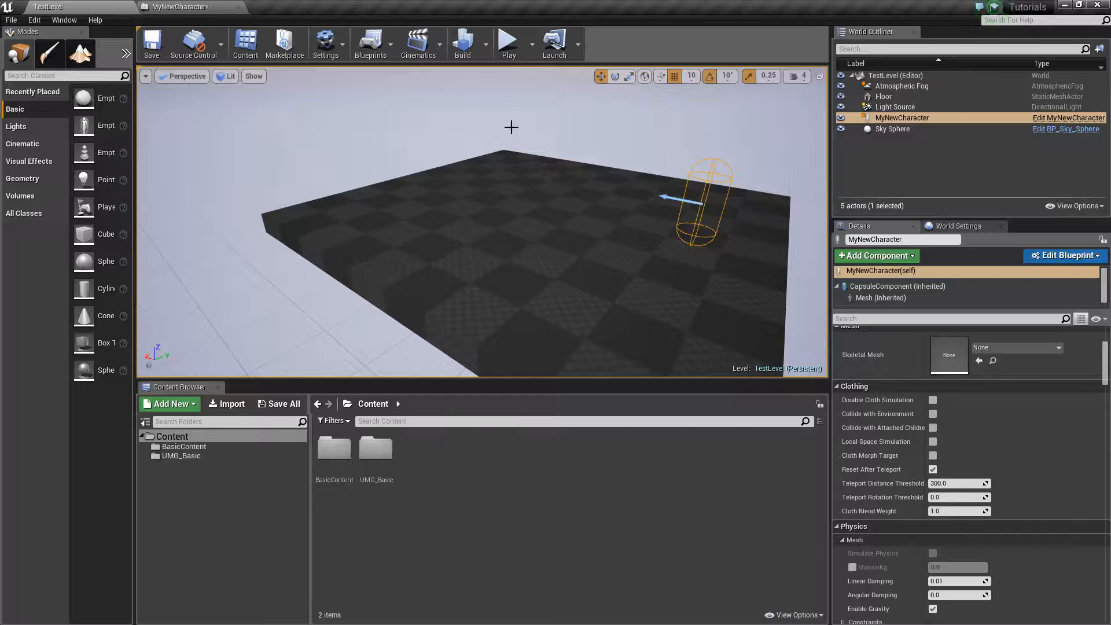
pyautogui.moveTo(488, 151); pyautogui.dragTo(451, 146, button='right')
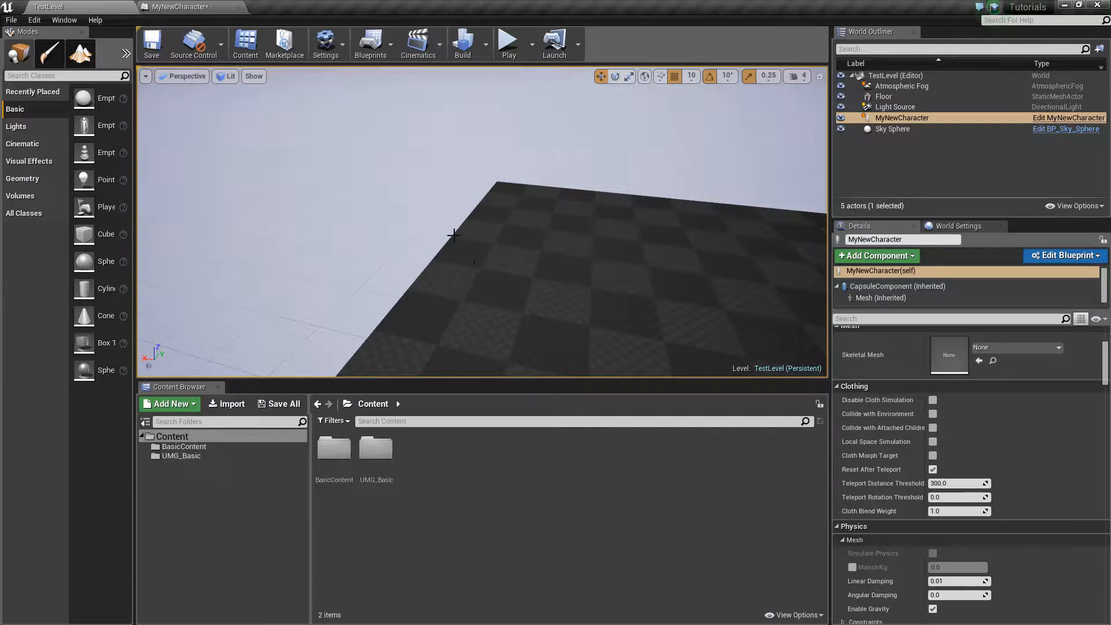
pyautogui.moveTo(470, 268)
pyautogui.mouseDown(button='right')
pyautogui.moveTo(538, 280)
pyautogui.moveTo(470, 269)
pyautogui.mouseUp(button='right')
pyautogui.doubleClick(376, 454)
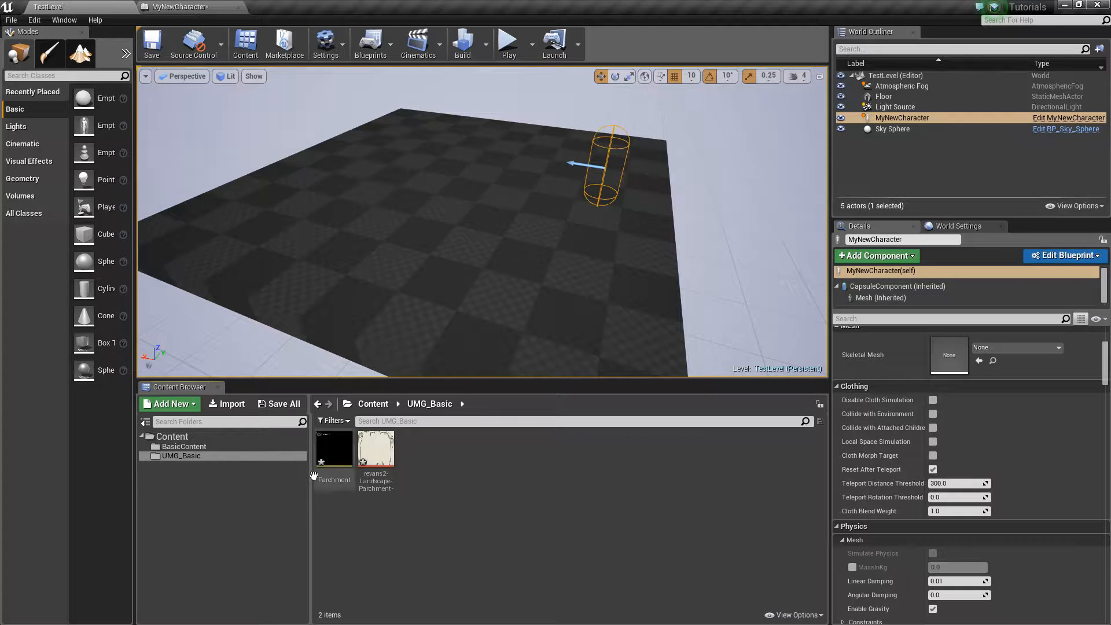
pyautogui.doubleClick(373, 451)
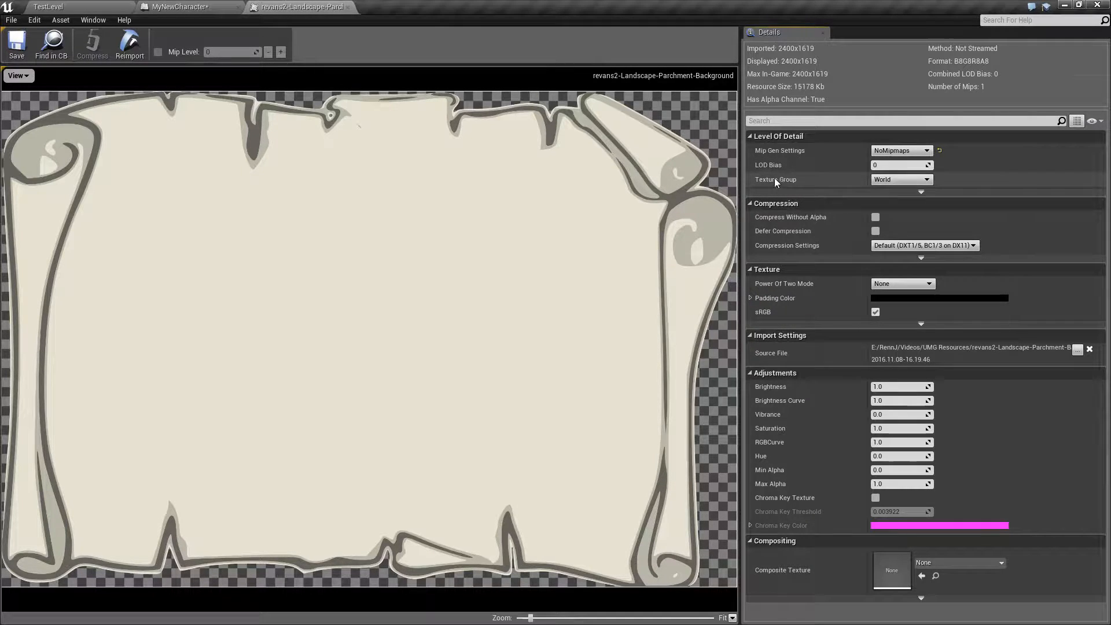
pyautogui.click(901, 180)
pyautogui.click(876, 310)
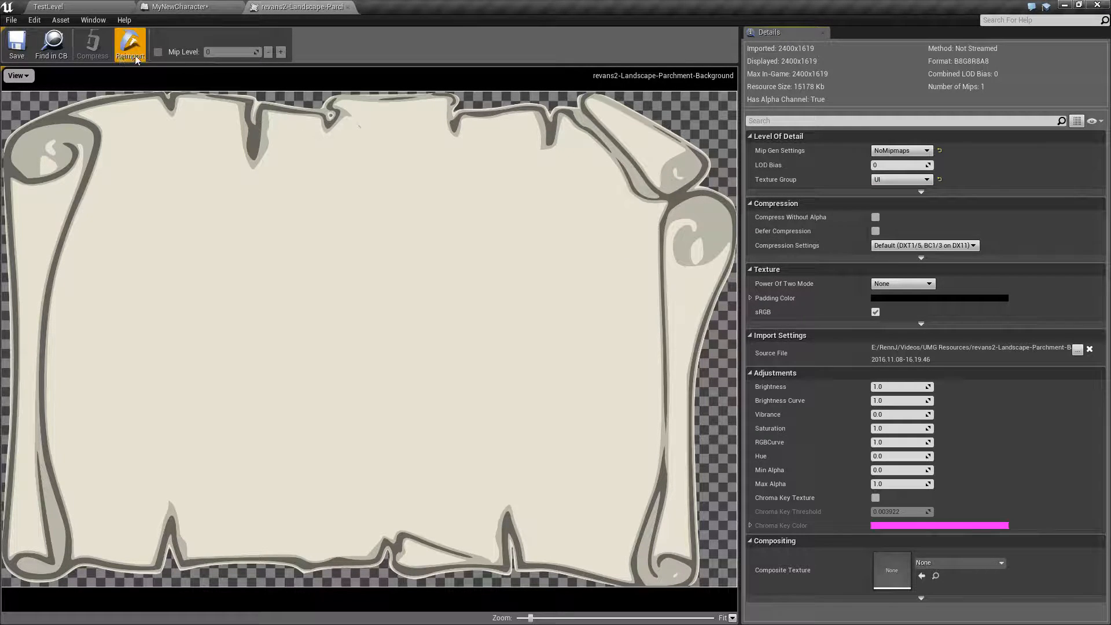
pyautogui.middleClick(316, 2)
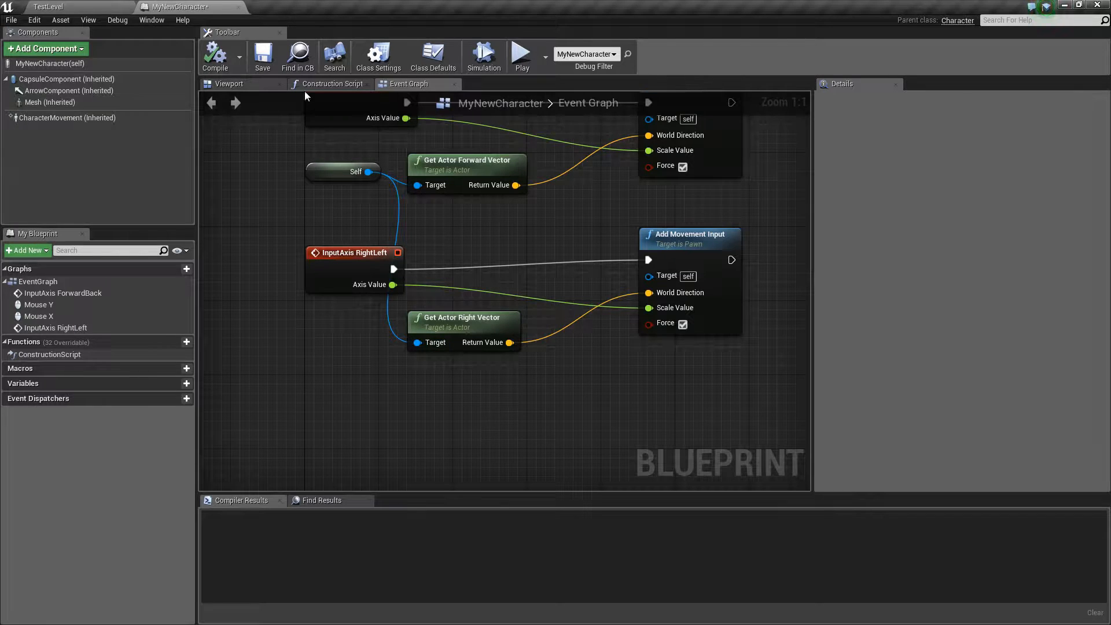
pyautogui.middleClick(189, 3)
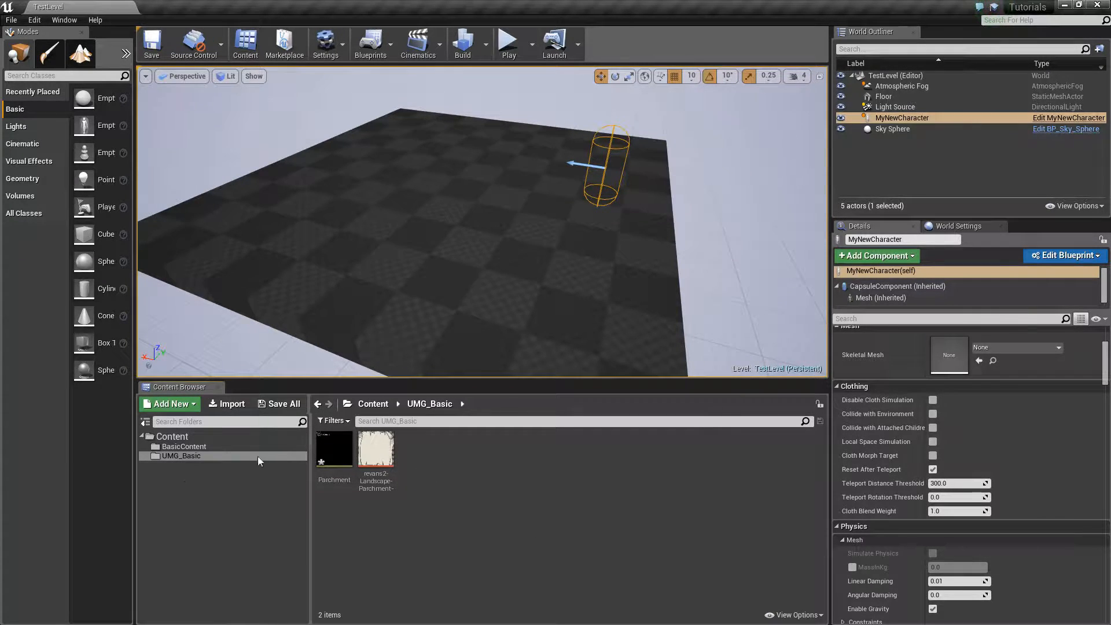
# Step: Create a Widget Blueprint named Button in the UMG_Basic folder
pyautogui.rightClick(439, 465)
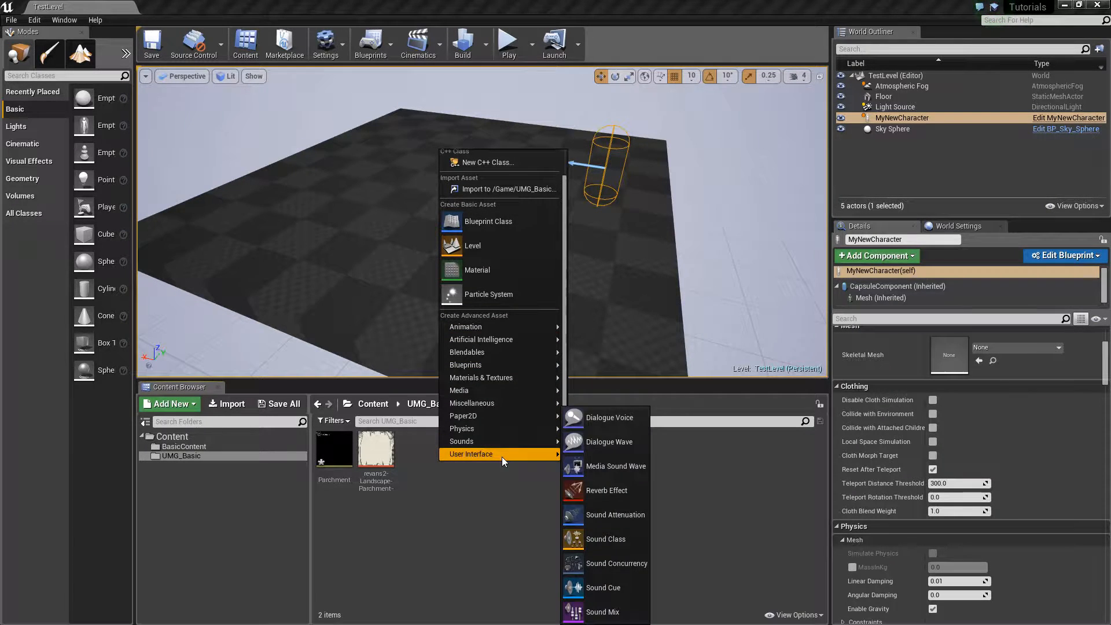
pyautogui.moveTo(505, 457)
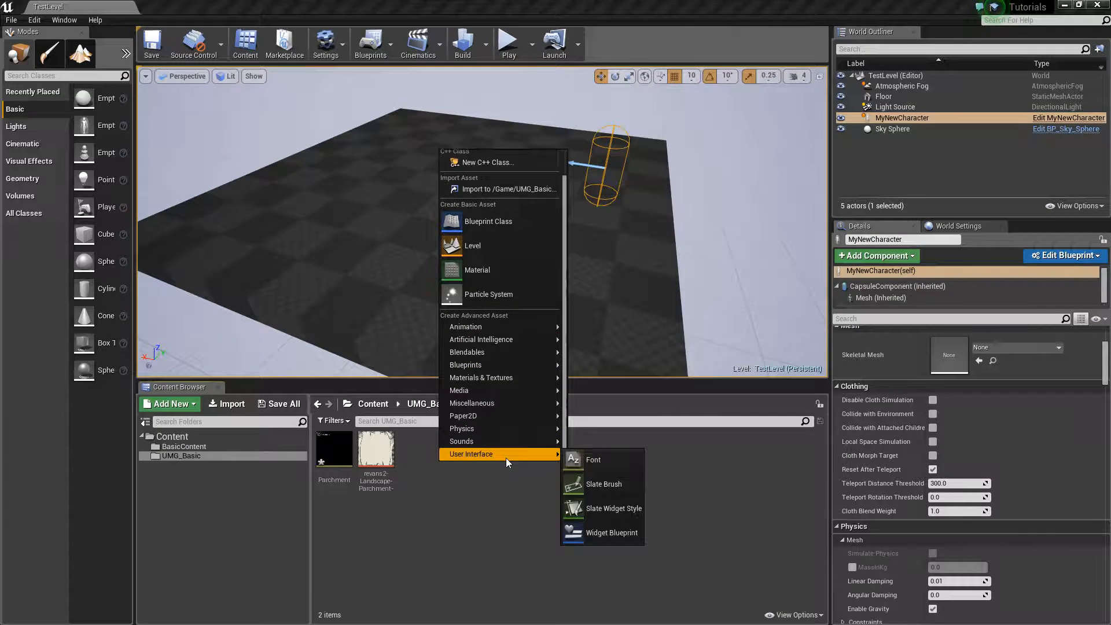
pyautogui.click(609, 537)
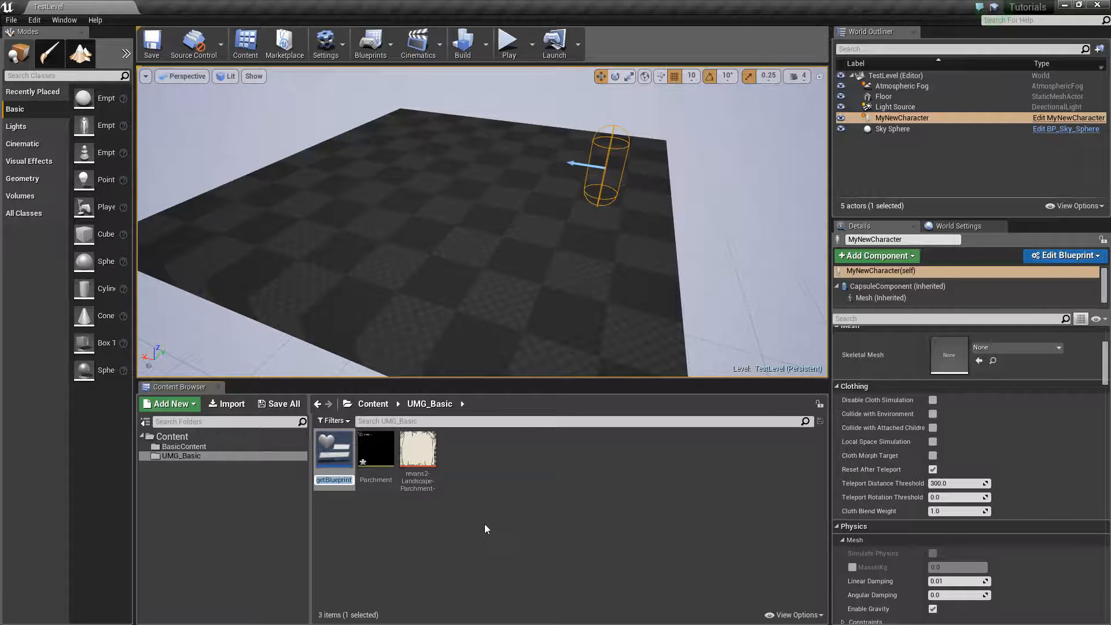
pyautogui.write('Button')
pyautogui.press('Return')
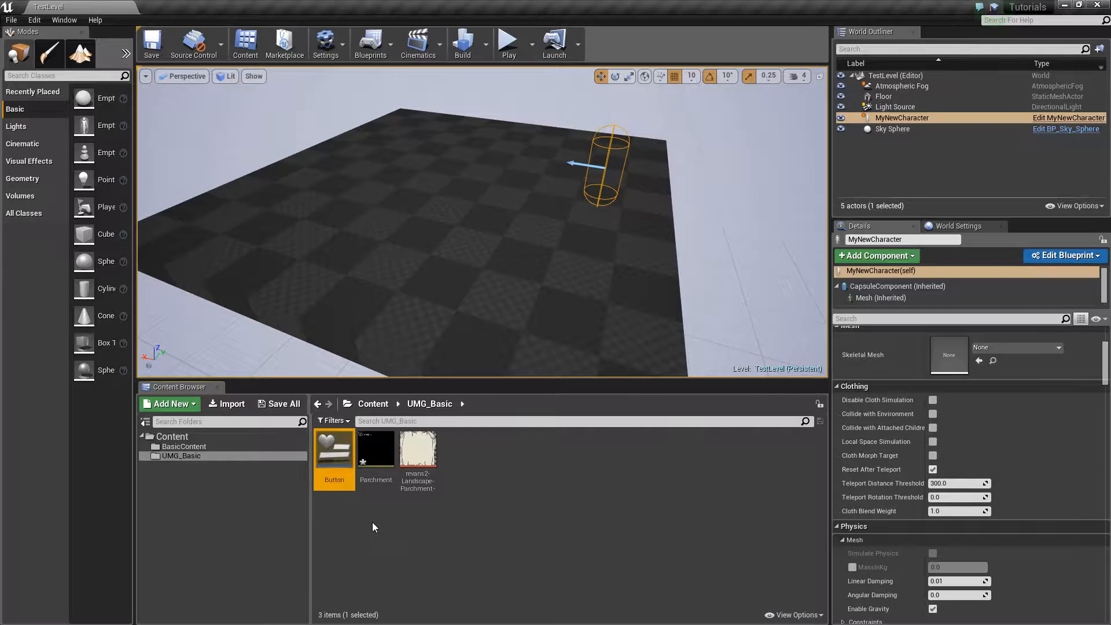
# Step: Open the Button widget blueprint, enlarge the designer area, and place a Border, a Button and an Image separately on the canvas
pyautogui.doubleClick(335, 449)
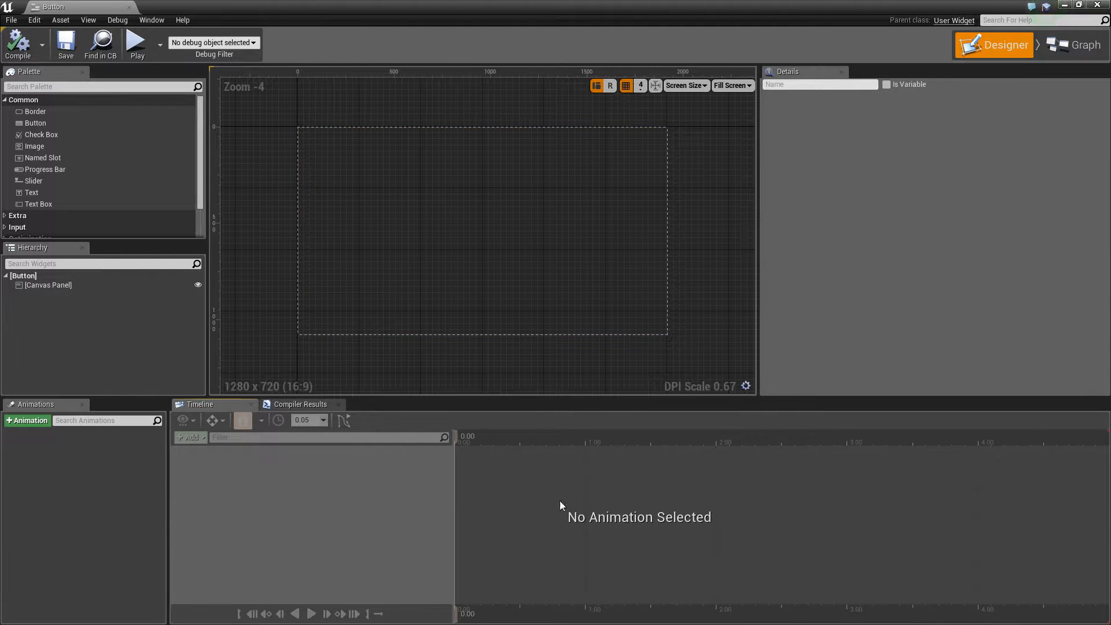
pyautogui.moveTo(521, 399); pyautogui.dragTo(537, 561)
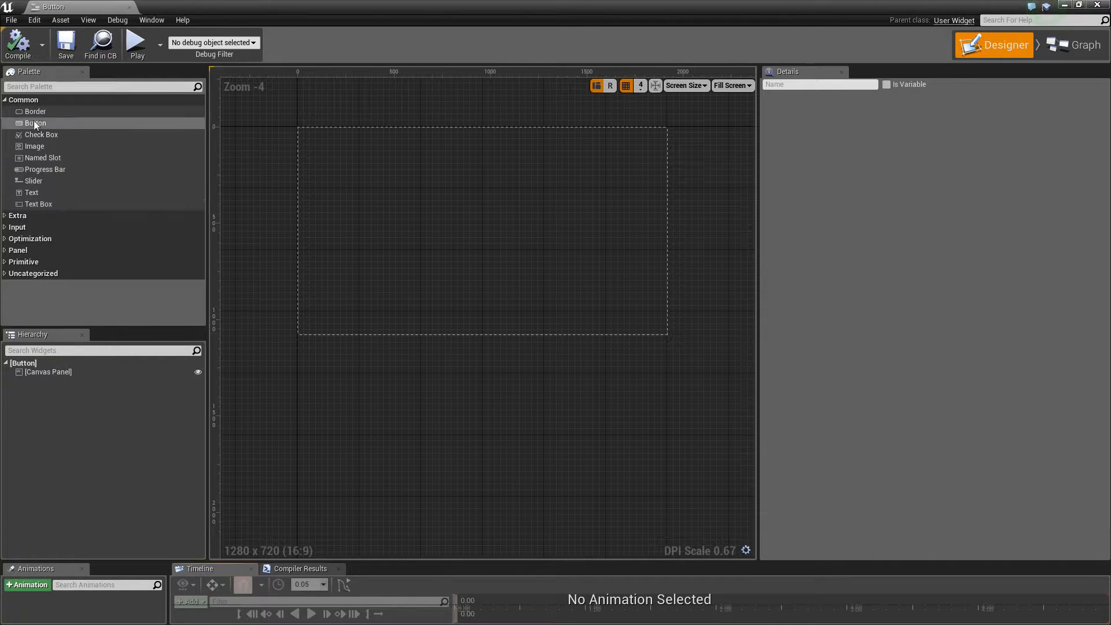
pyautogui.moveTo(34, 113); pyautogui.dragTo(455, 161)
pyautogui.moveTo(158, 152); pyautogui.dragTo(454, 229)
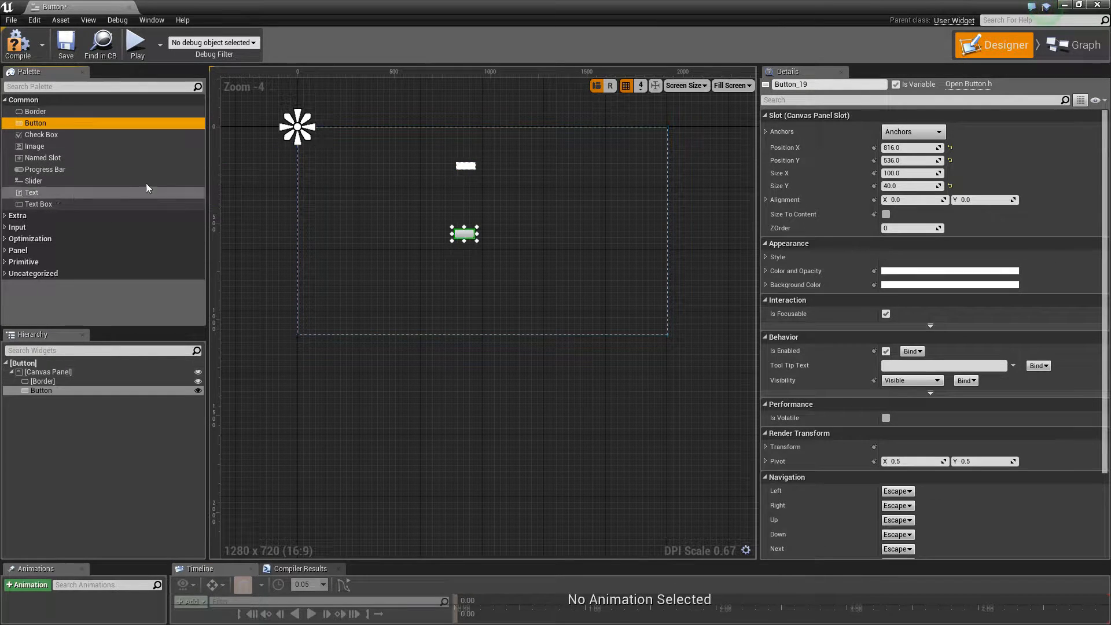
pyautogui.moveTo(61, 147); pyautogui.dragTo(361, 205)
# Step: Compare the available properties of the border, button and image widgets on the canvas
pyautogui.scroll(3, 444, 213)
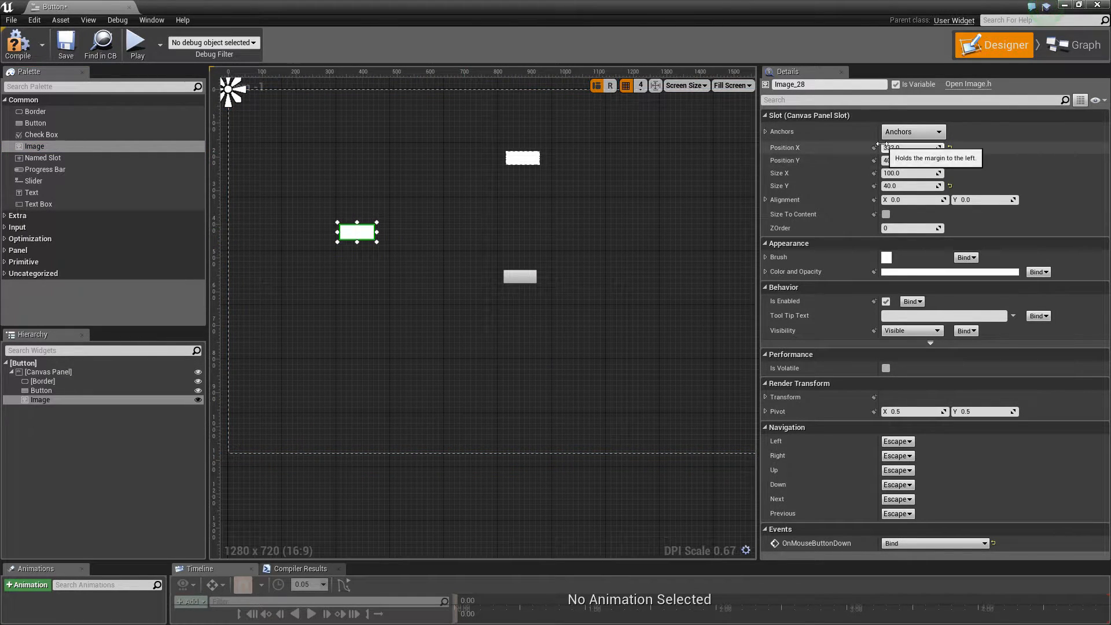
pyautogui.click(522, 157)
pyautogui.click(519, 278)
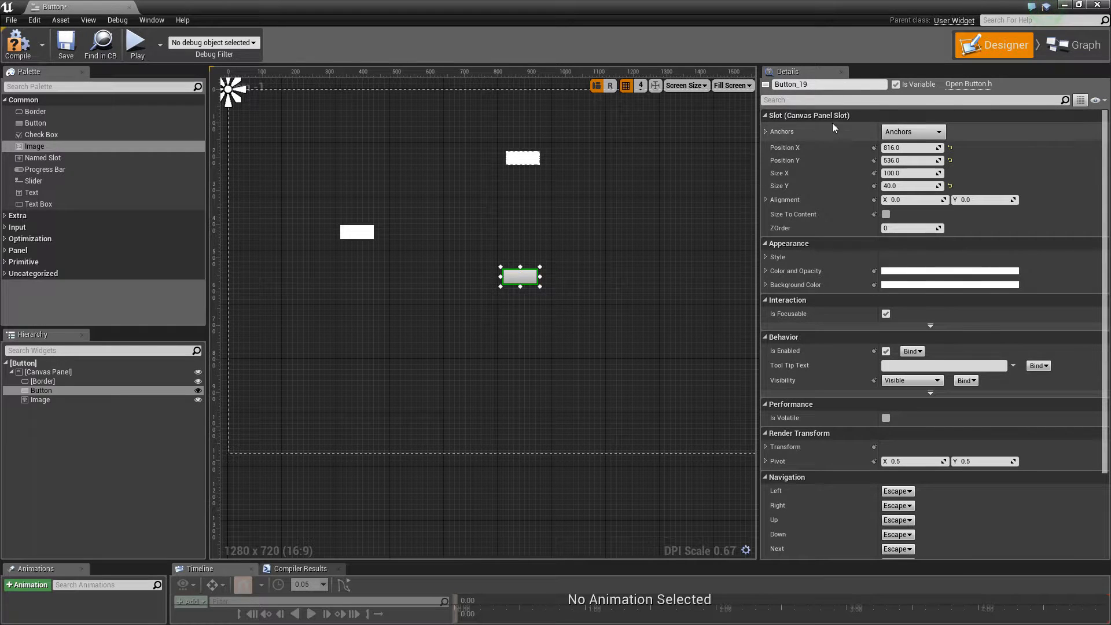
pyautogui.click(355, 234)
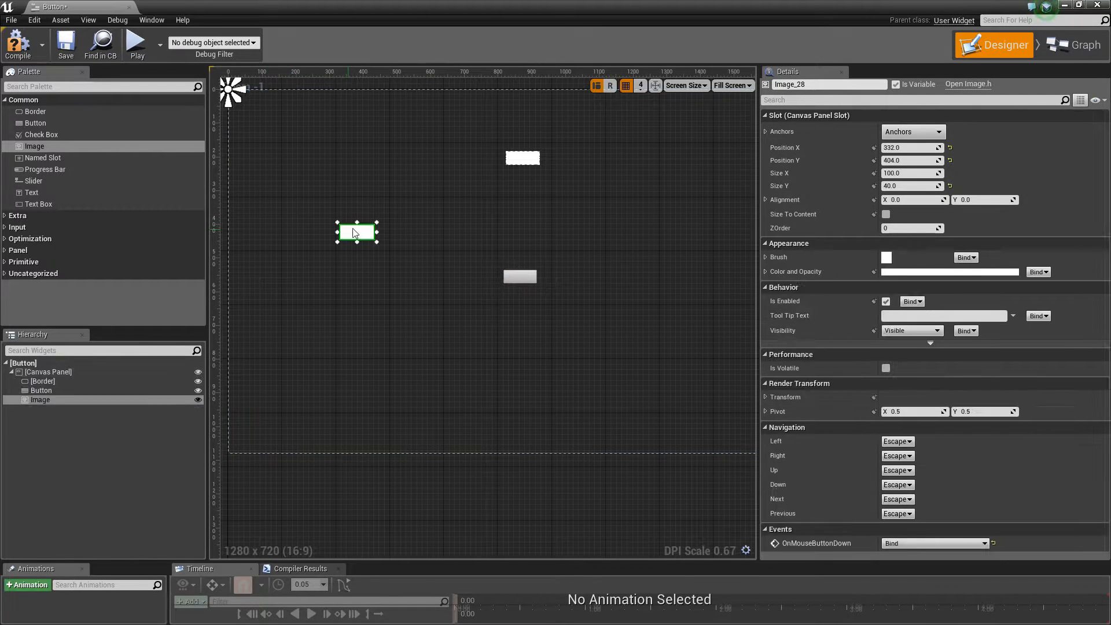
pyautogui.click(522, 158)
# Step: Review the button widget's properties and events, and enlarge it to about 337 by 141
pyautogui.click(521, 280)
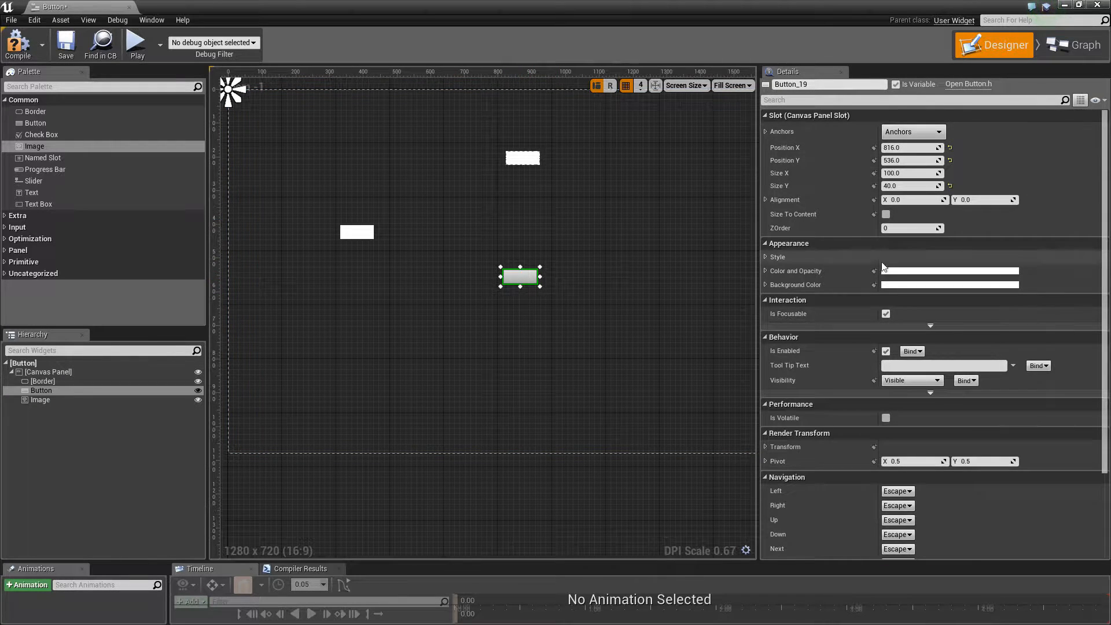
pyautogui.scroll(-3, 881, 262)
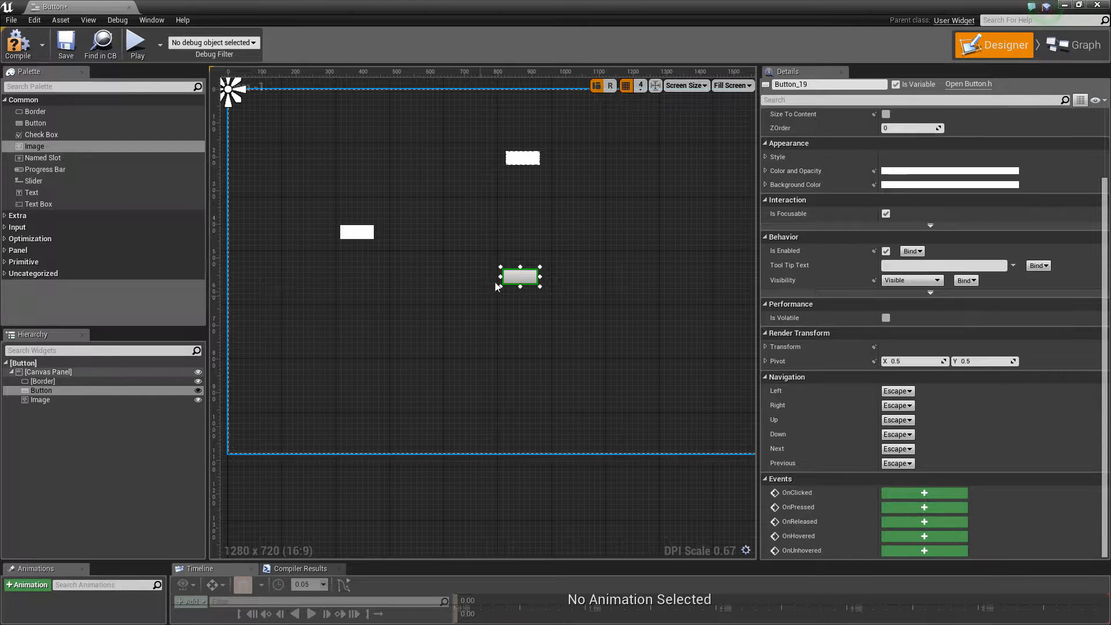
pyautogui.moveTo(539, 287)
pyautogui.mouseDown()
pyautogui.moveTo(638, 326)
pyautogui.moveTo(662, 350)
pyautogui.moveTo(615, 318)
pyautogui.moveTo(535, 292)
pyautogui.mouseUp()
# Step: Set the border's Brush Color to orange-red (Hex sRGB FF1600FF) and place a Text widget inside the border
pyautogui.click(522, 162)
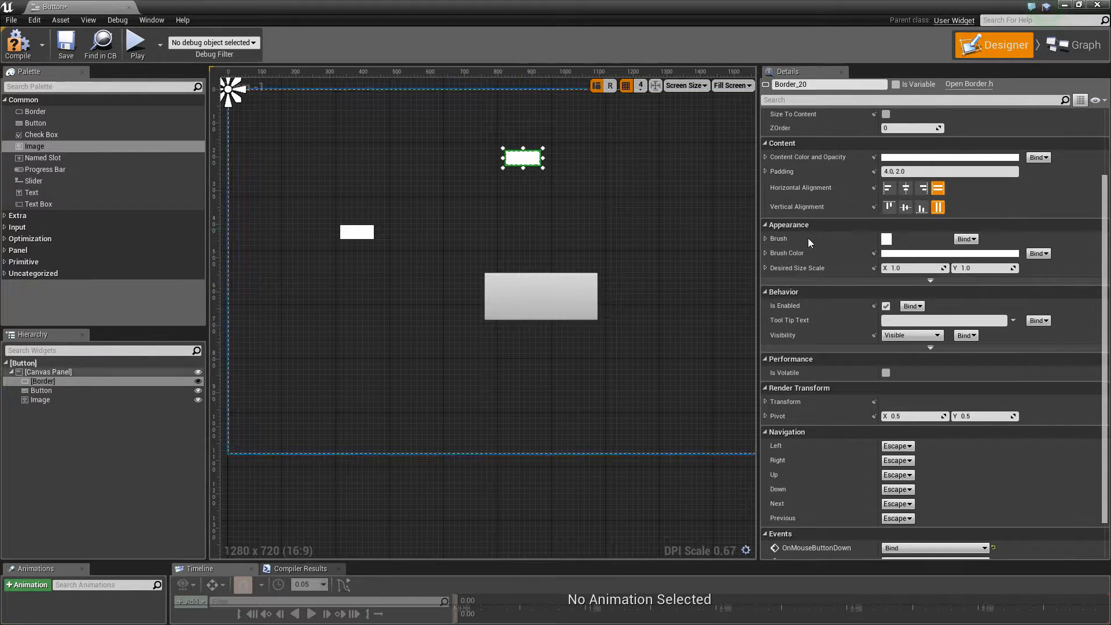
pyautogui.scroll(3, 810, 238)
pyautogui.scroll(2, 480, 177)
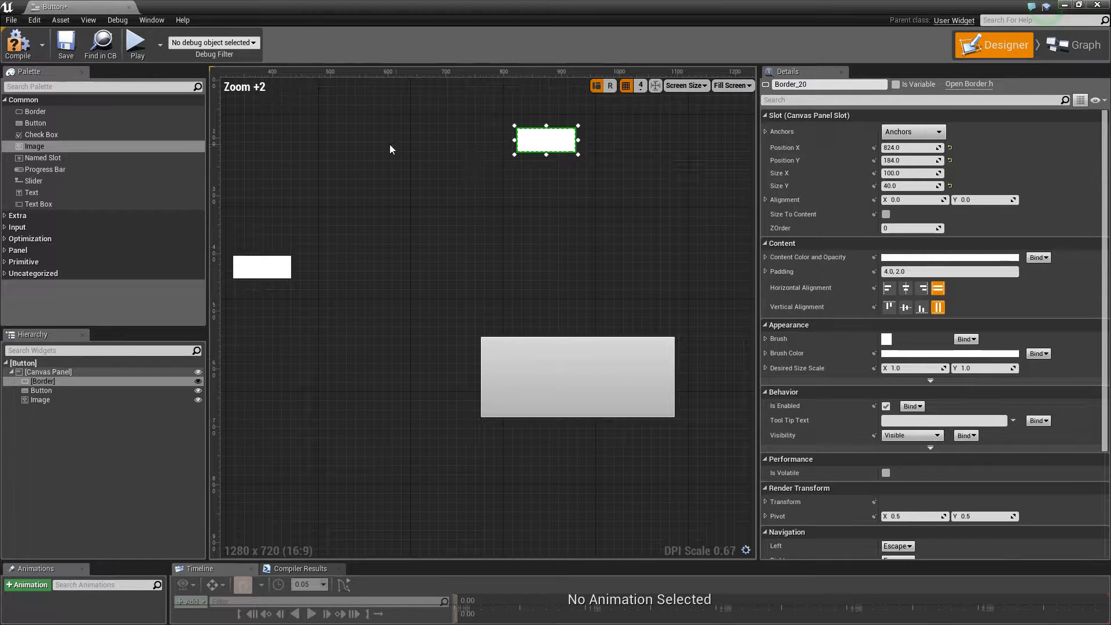
pyautogui.moveTo(640, 139); pyautogui.dragTo(636, 176, button='right')
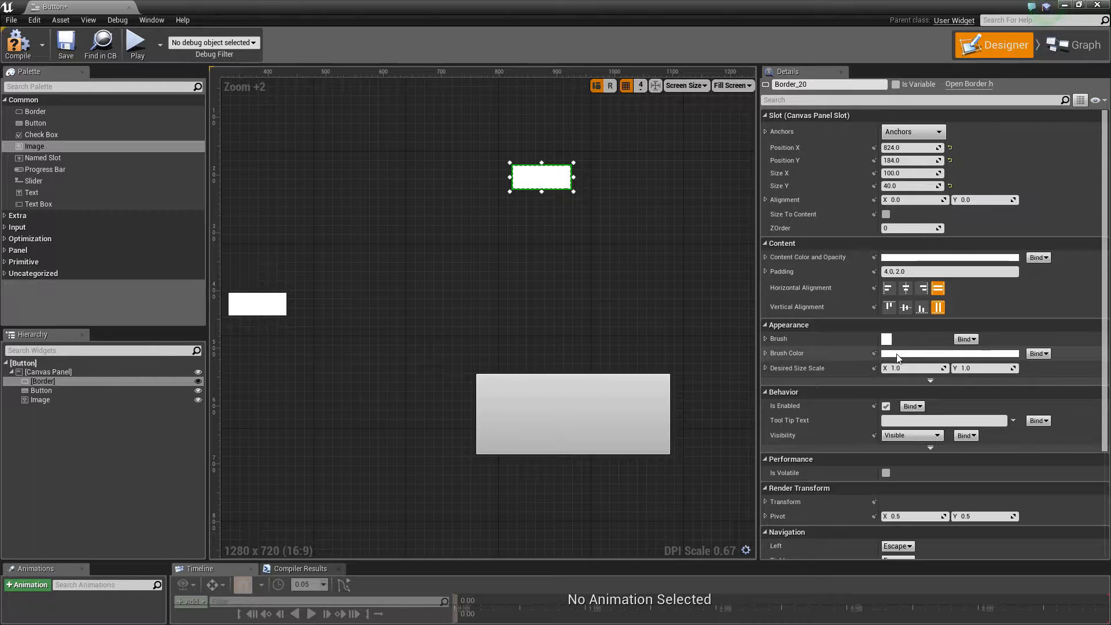
pyautogui.click(925, 353)
pyautogui.moveTo(767, 407); pyautogui.dragTo(777, 412)
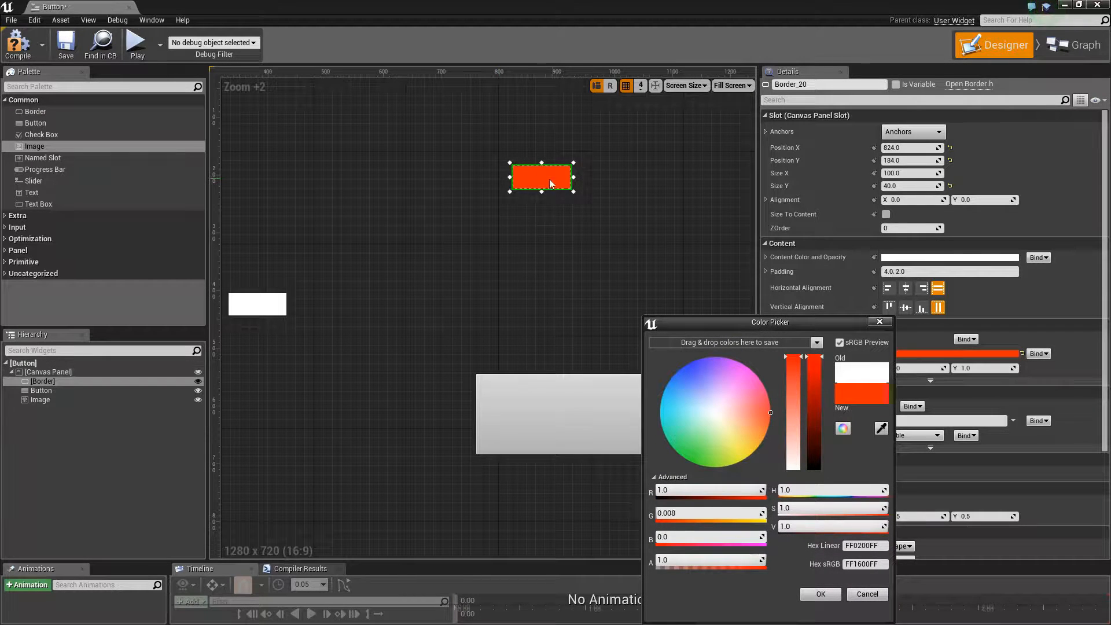
pyautogui.click(821, 594)
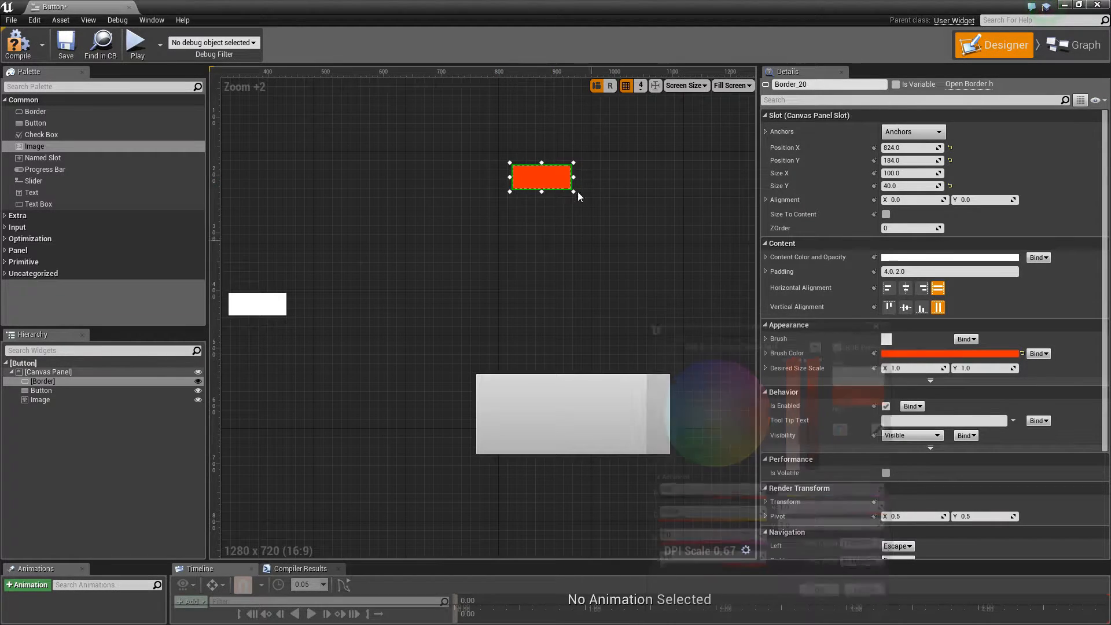
pyautogui.moveTo(31, 192); pyautogui.dragTo(544, 185)
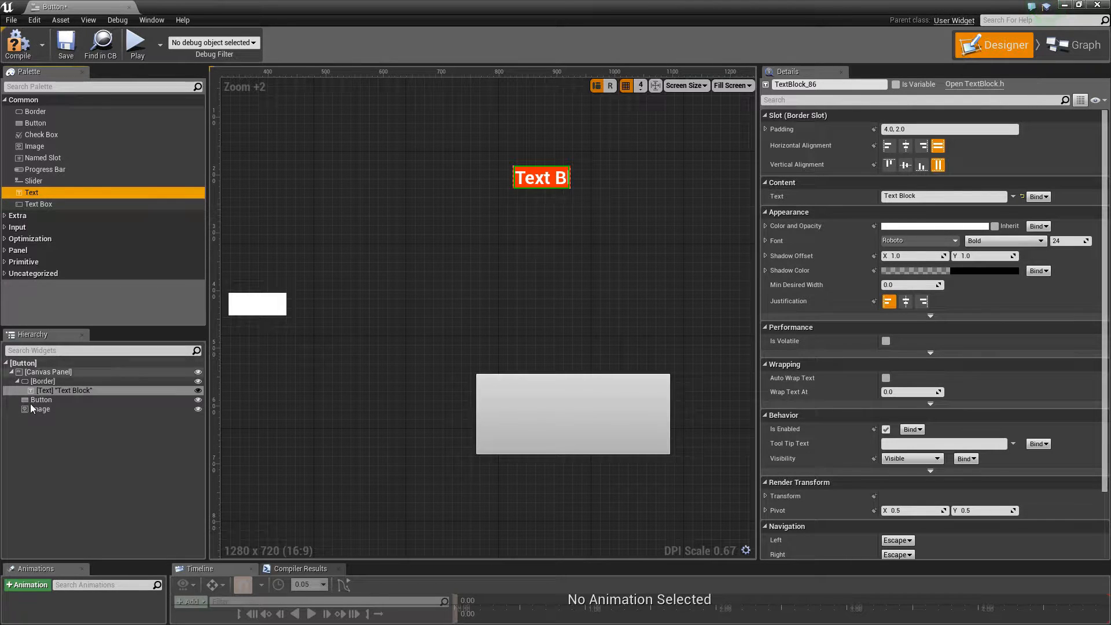
# Step: Examine the widget hierarchy, going through the canvas panel, the border with its nested text block, the button and the image
pyautogui.click(41, 372)
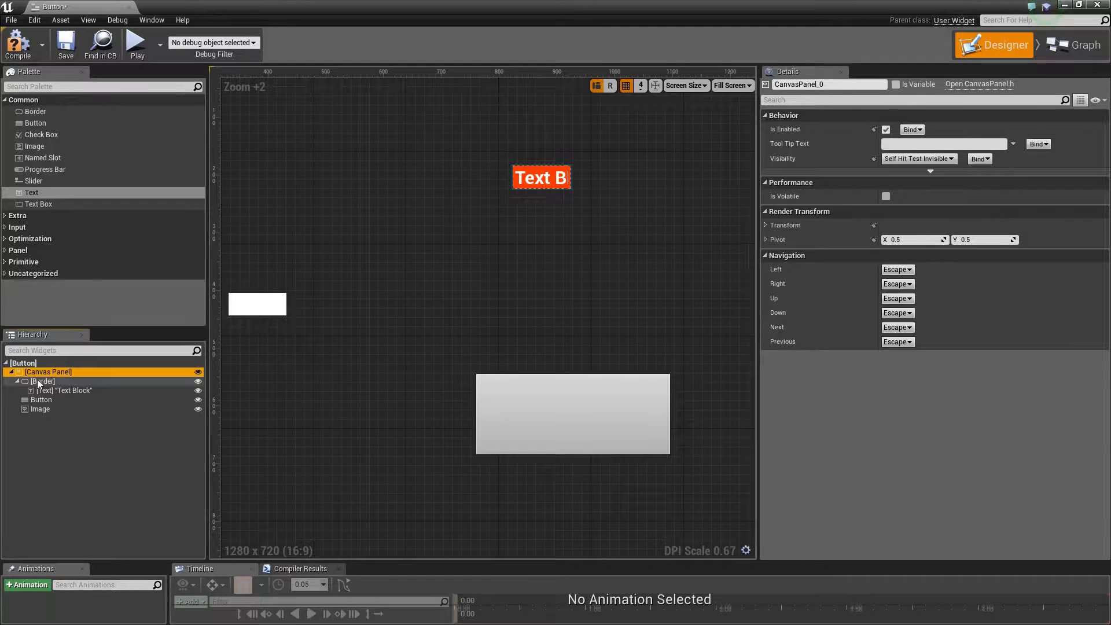
pyautogui.click(40, 382)
pyautogui.click(17, 382)
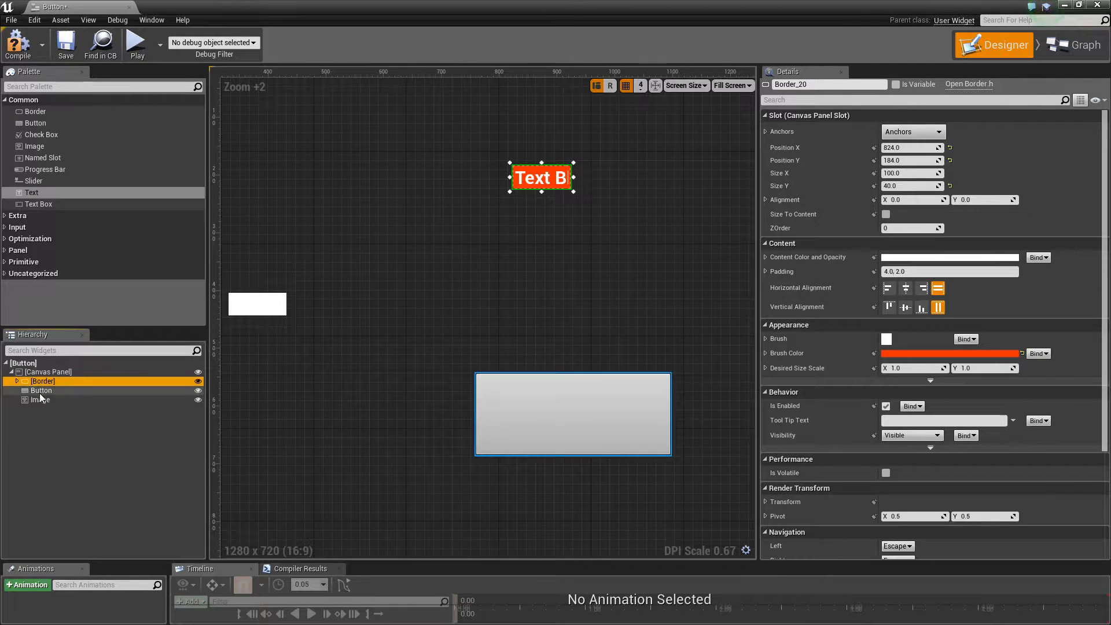
pyautogui.click(40, 390)
pyautogui.click(40, 399)
pyautogui.click(24, 390)
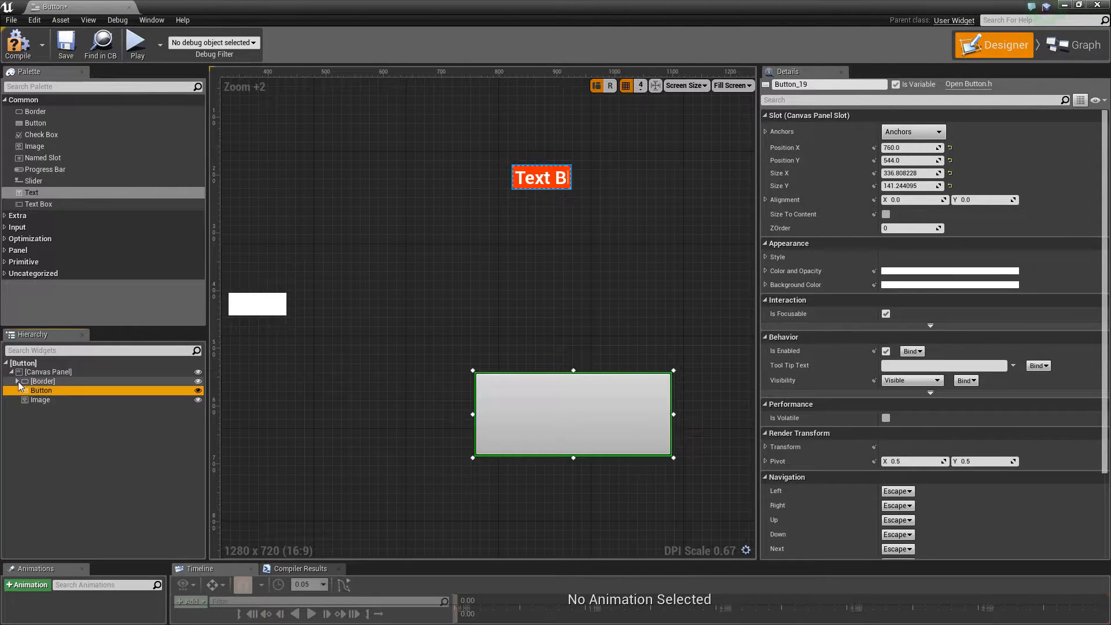
pyautogui.click(16, 381)
pyautogui.click(50, 391)
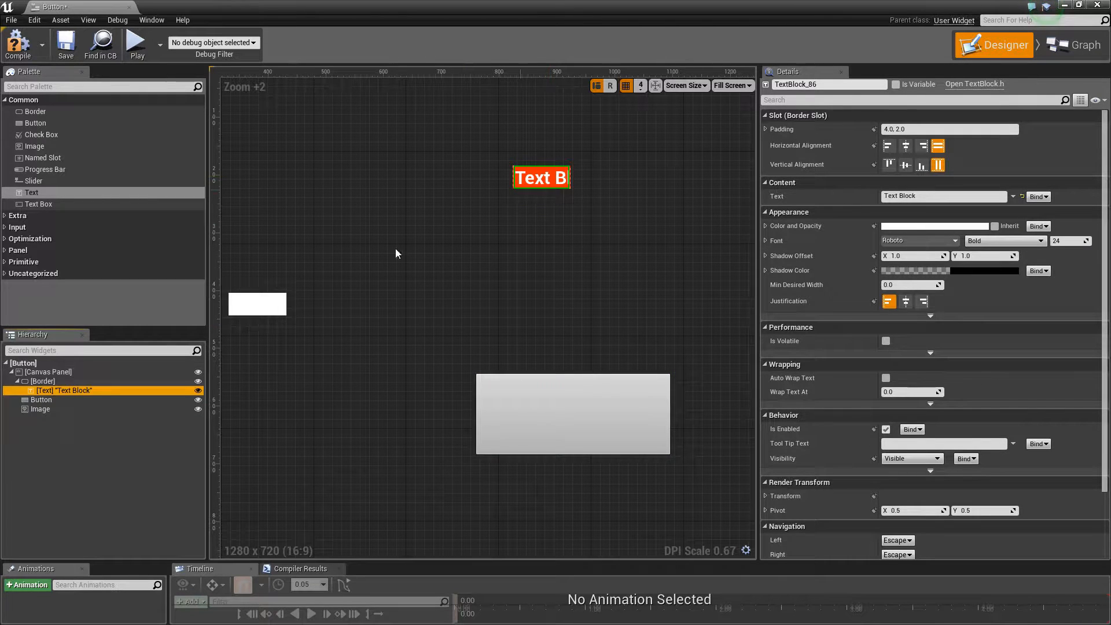
# Step: Try a cyan Content Color and Opacity on the border, and discard the change
pyautogui.click(47, 382)
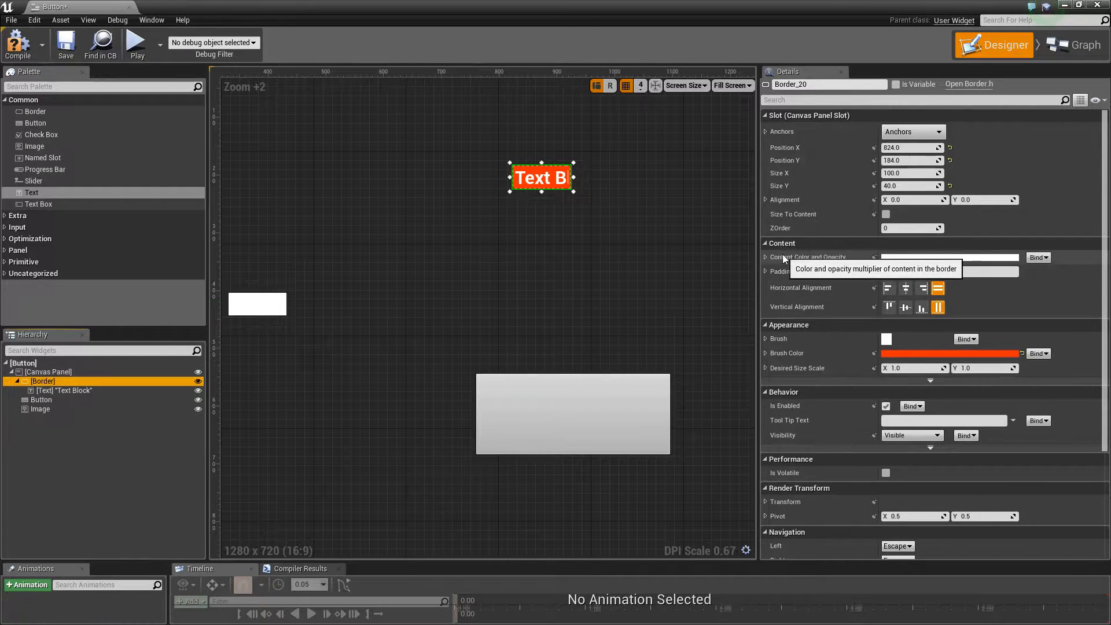
pyautogui.click(894, 258)
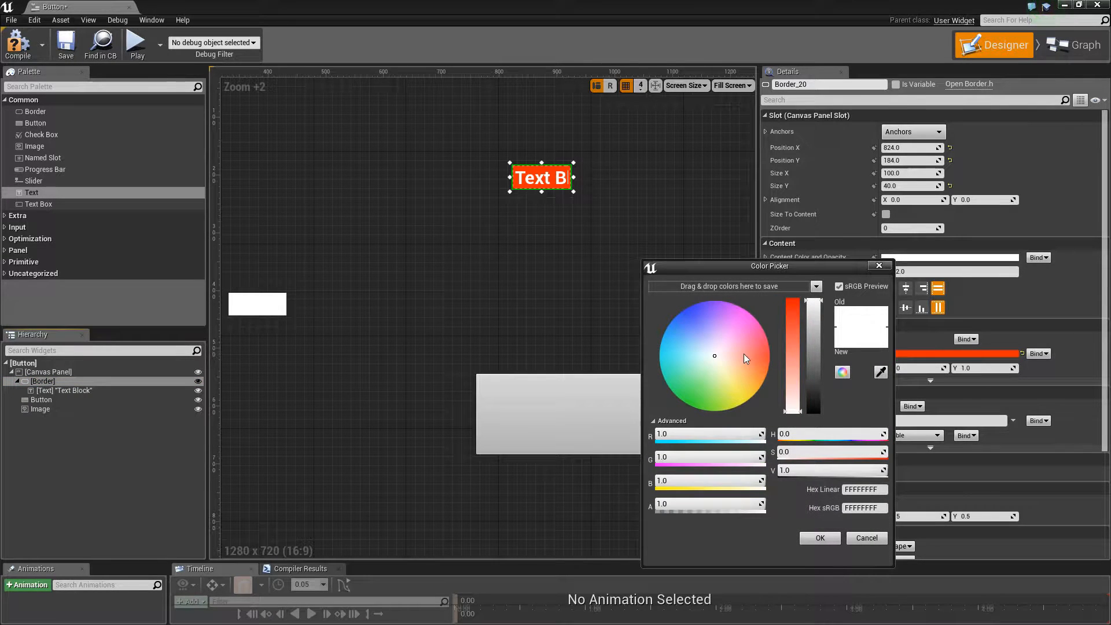
pyautogui.moveTo(744, 353); pyautogui.dragTo(358, 463)
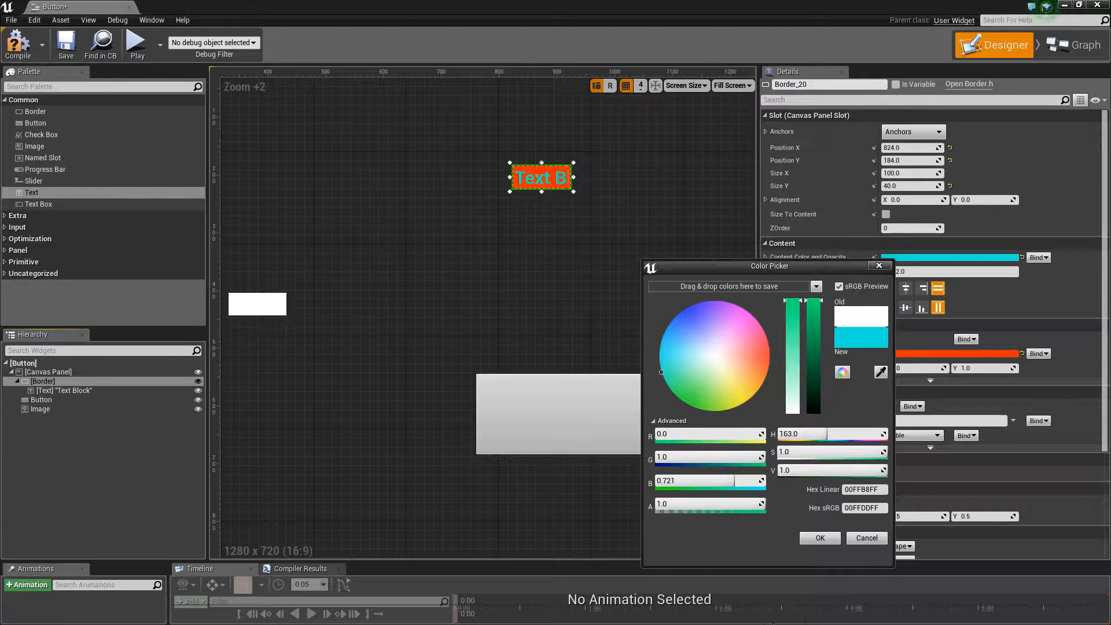
pyautogui.click(866, 538)
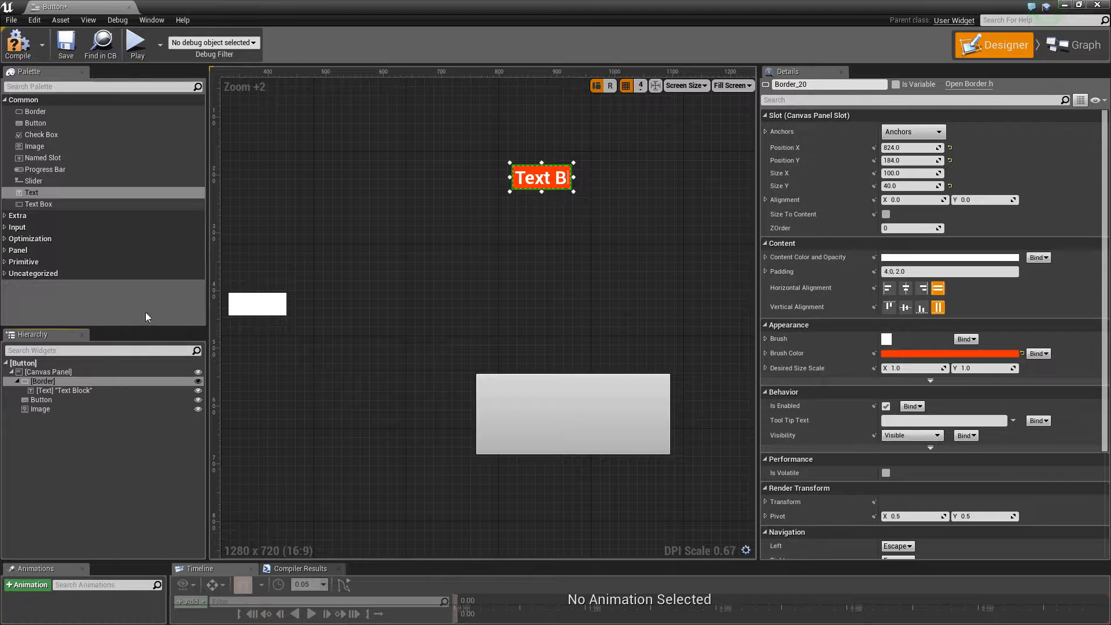
# Step: Make the text block inside the border a variable and rename it TextBlock_BasicText
pyautogui.click(64, 390)
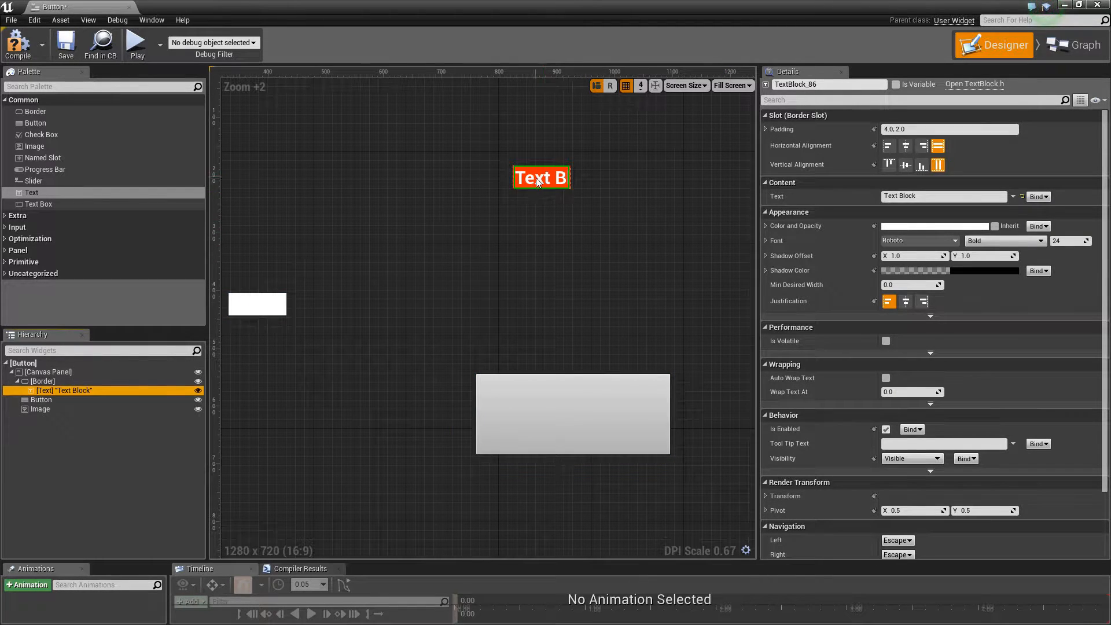
pyautogui.click(896, 84)
pyautogui.click(834, 84)
pyautogui.press('BackSpace')
pyautogui.press('BackSpace')
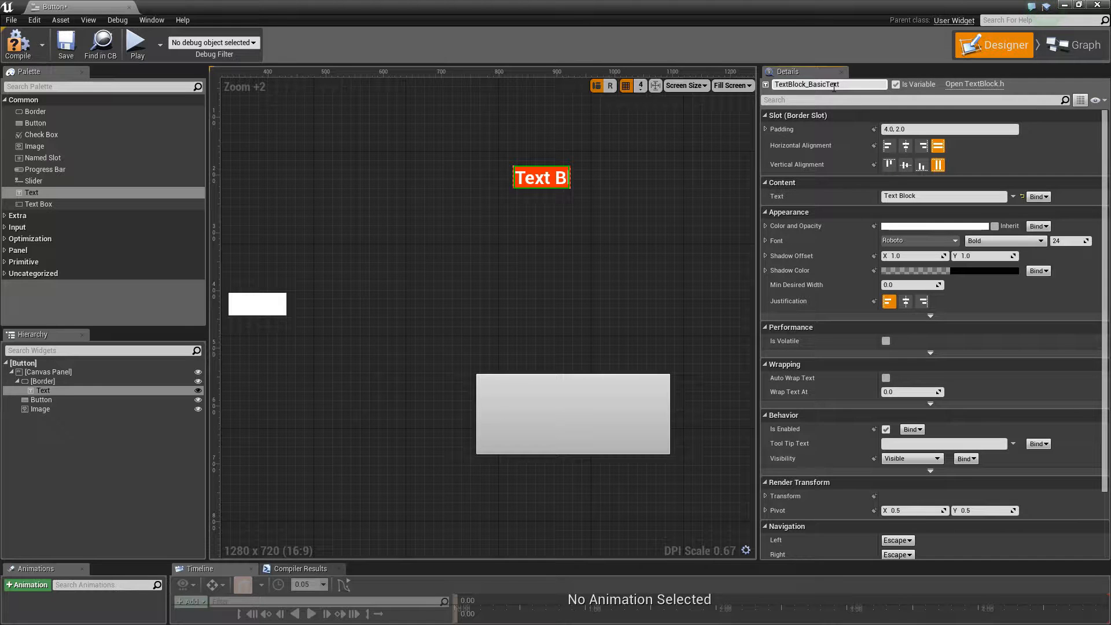
pyautogui.press('Return')
# Step: Open the widget's event graph and delete the default Event Construct and Event Tick nodes
pyautogui.click(1075, 51)
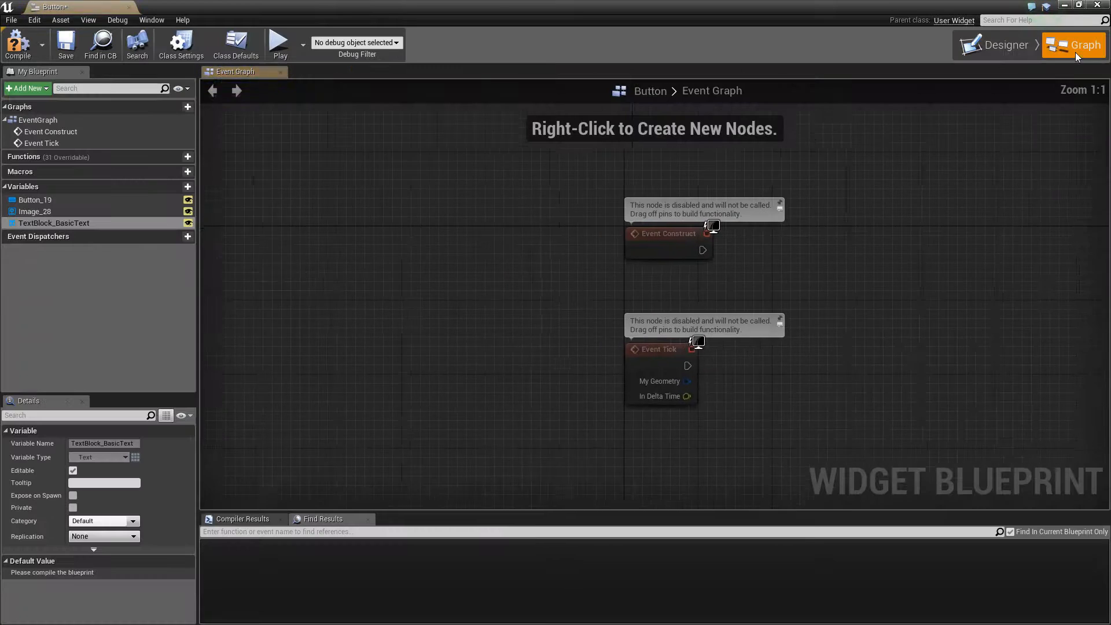
pyautogui.moveTo(802, 382); pyautogui.dragTo(684, 363, button='right')
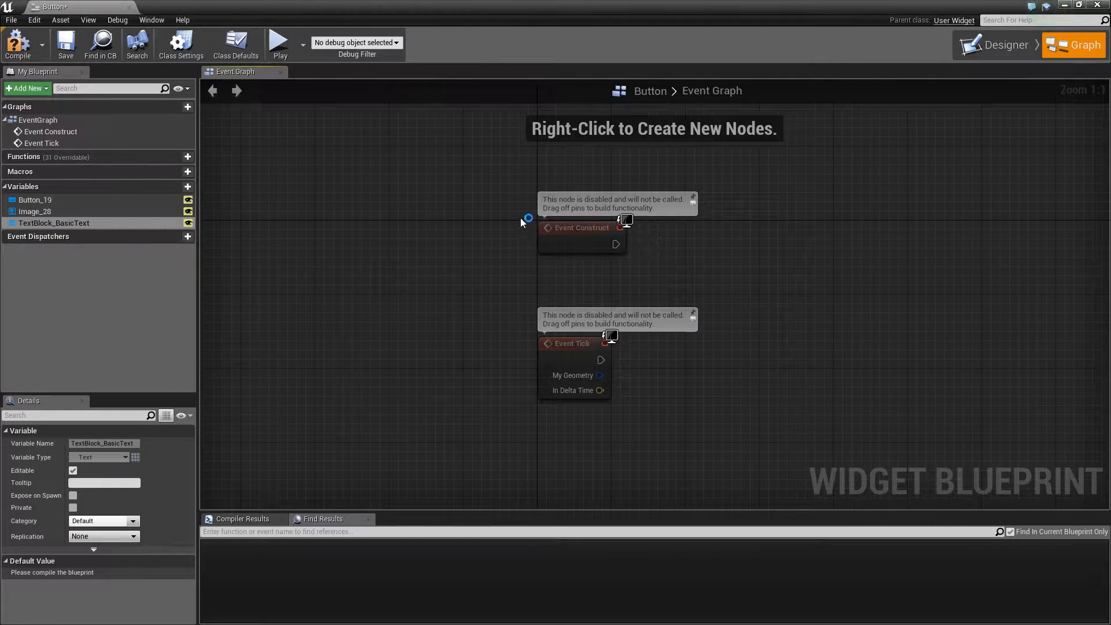
pyautogui.moveTo(647, 389); pyautogui.dragTo(421, 180)
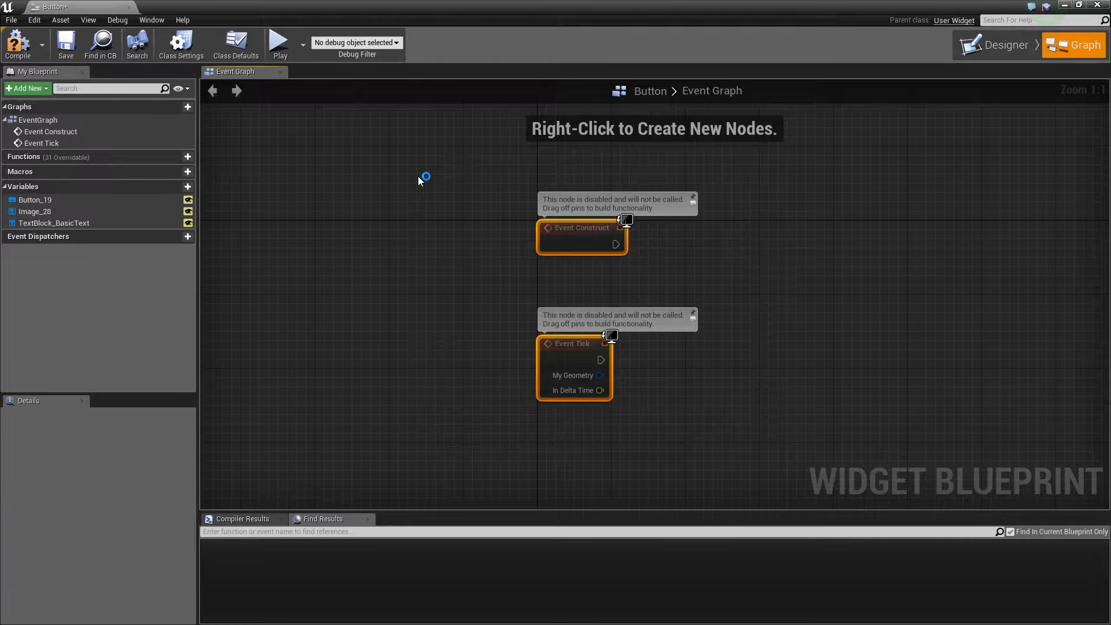
pyautogui.press('Delete')
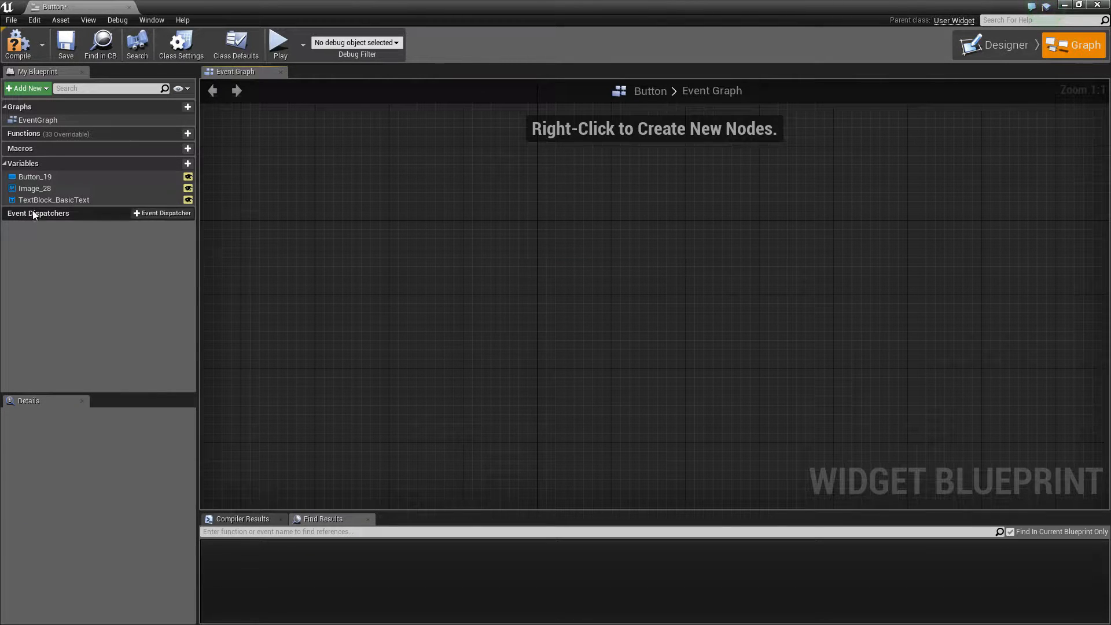
# Step: Add a TextBlock_BasicText getter and an Event Construct node to the graph, with the event placed just above the getter
pyautogui.keyDown('ctrl'); pyautogui.moveTo(35, 200); pyautogui.dragTo(550, 318); pyautogui.keyUp('ctrl')
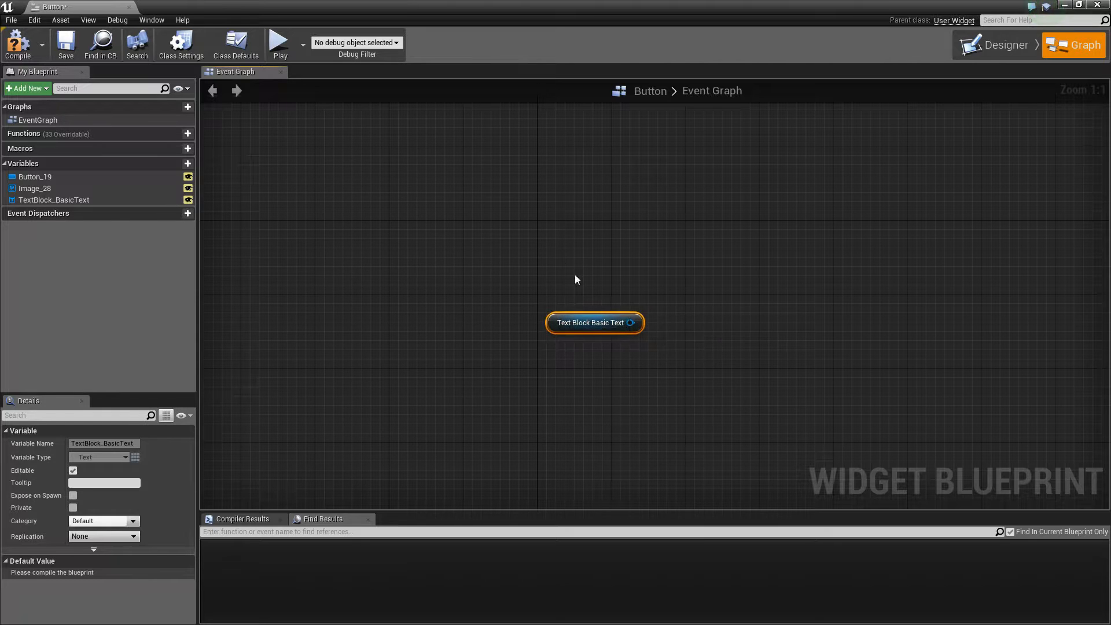
pyautogui.rightClick(559, 260)
pyautogui.write('construct')
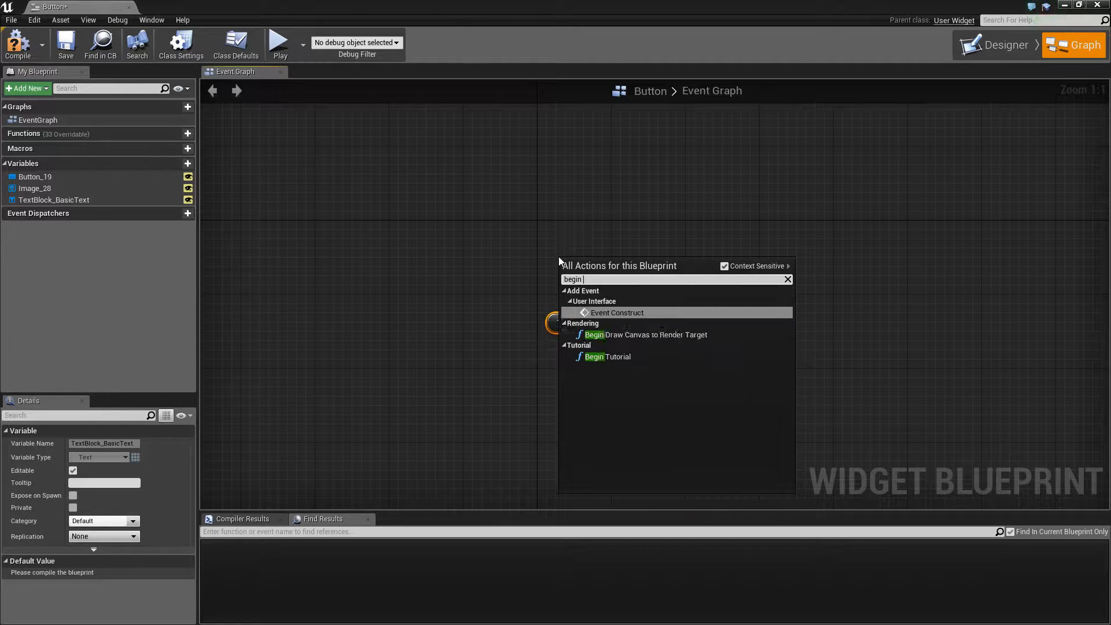
pyautogui.press('Return')
pyautogui.moveTo(578, 262); pyautogui.dragTo(561, 228)
pyautogui.moveTo(585, 279); pyautogui.dragTo(528, 325, button='right')
pyautogui.click(515, 341)
pyautogui.moveTo(496, 368); pyautogui.dragTo(490, 336)
pyautogui.moveTo(546, 364); pyautogui.dragTo(499, 399, button='right')
pyautogui.click(470, 386)
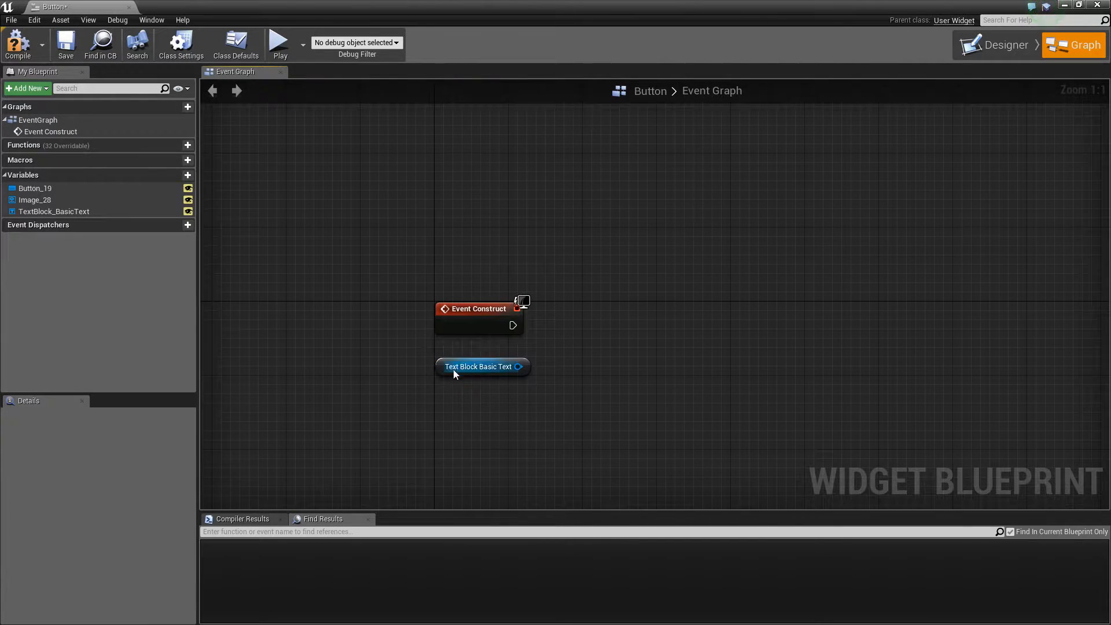
# Step: Create a SetText (Text) node from the TextBlock_BasicText reference and set its In Text value to Blah
pyautogui.moveTo(519, 367); pyautogui.dragTo(610, 330)
pyautogui.write('set')
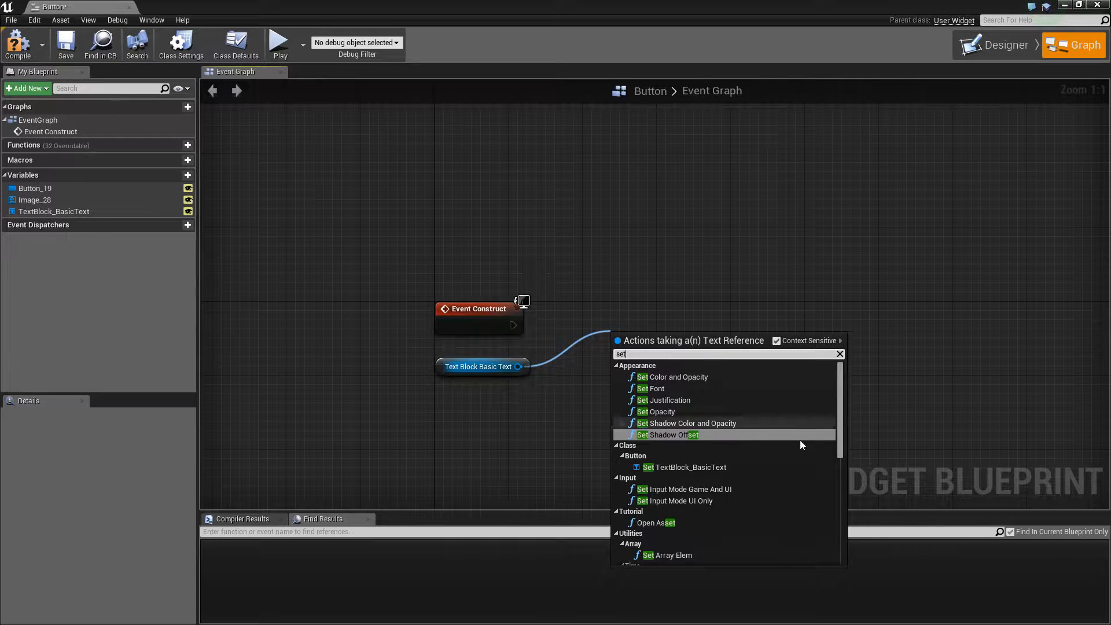
pyautogui.scroll(-10, 735, 470)
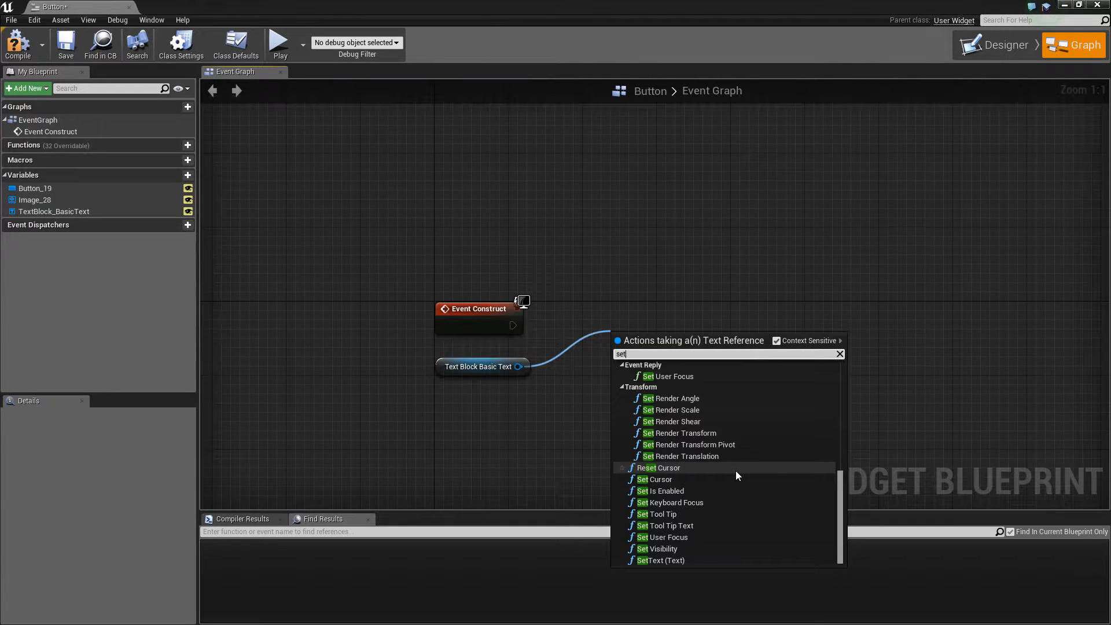
pyautogui.scroll(1, 700, 536)
pyautogui.scroll(-1, 649, 554)
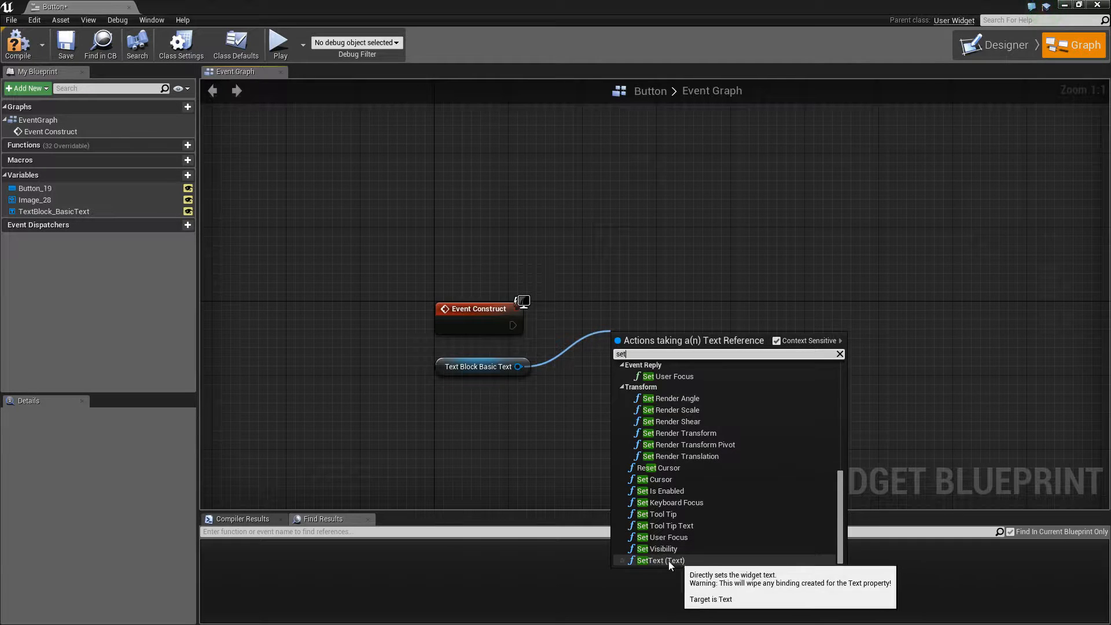
pyautogui.click(658, 560)
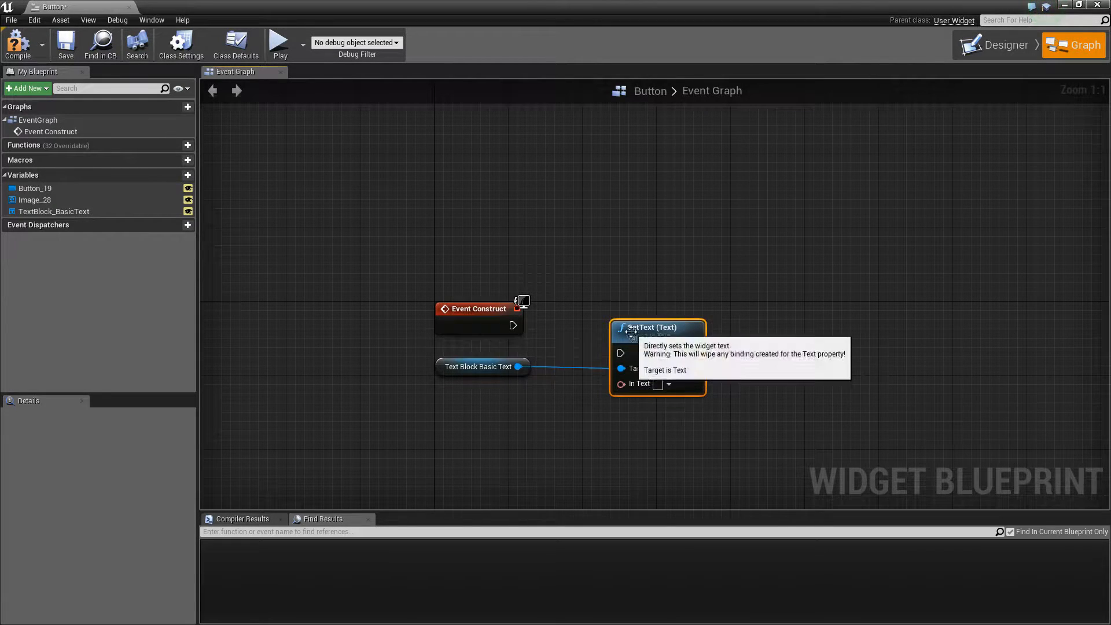
pyautogui.click(657, 384)
pyautogui.write('B')
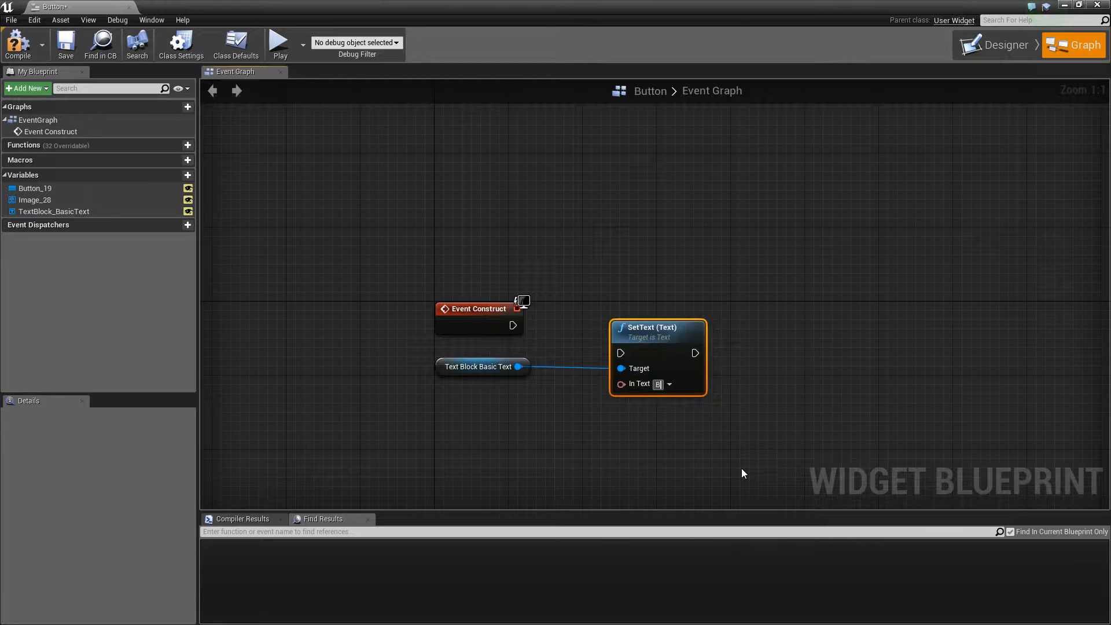
pyautogui.write('lah')
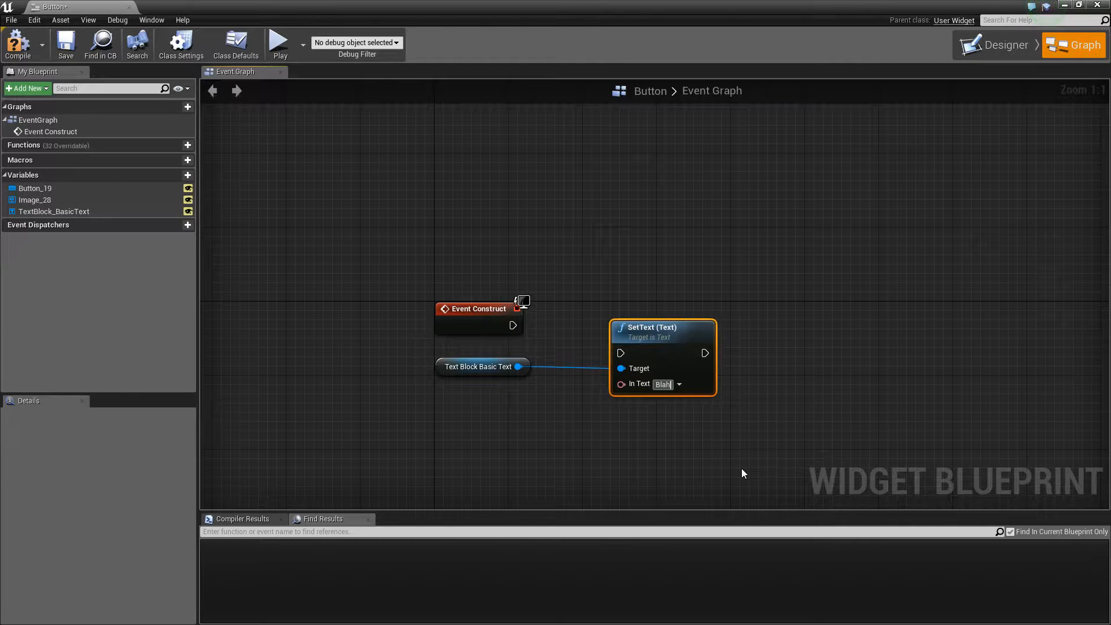
# Step: Look up the text block's set color actions and try a blue Color and Opacity on it in the designer, discarding the change
pyautogui.moveTo(517, 369); pyautogui.dragTo(866, 355)
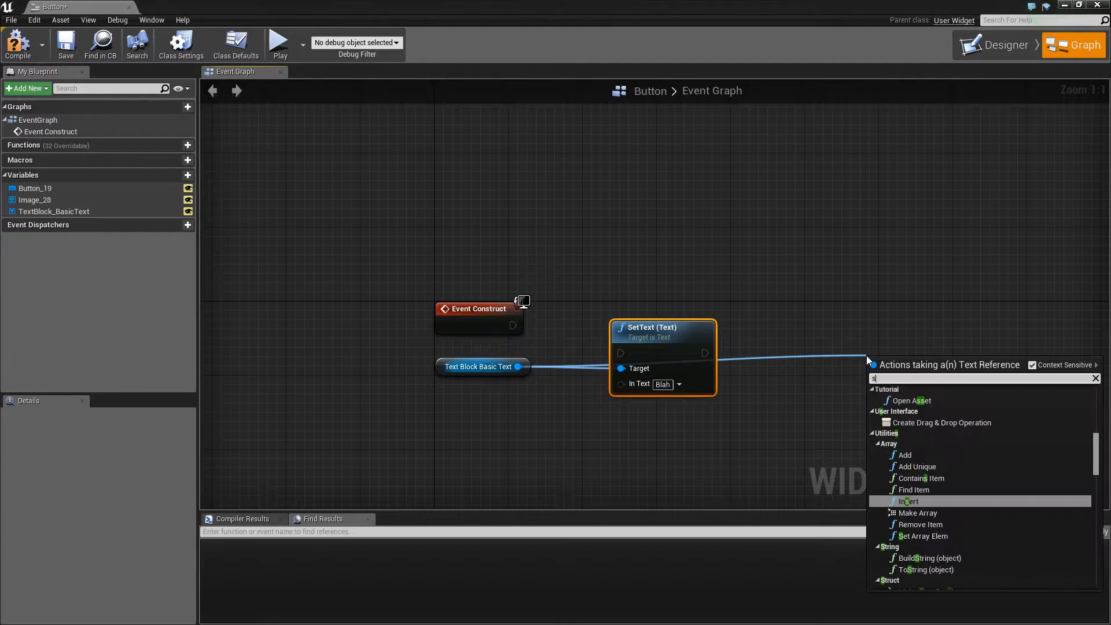
pyautogui.write('set colo')
pyautogui.press('BackSpace')
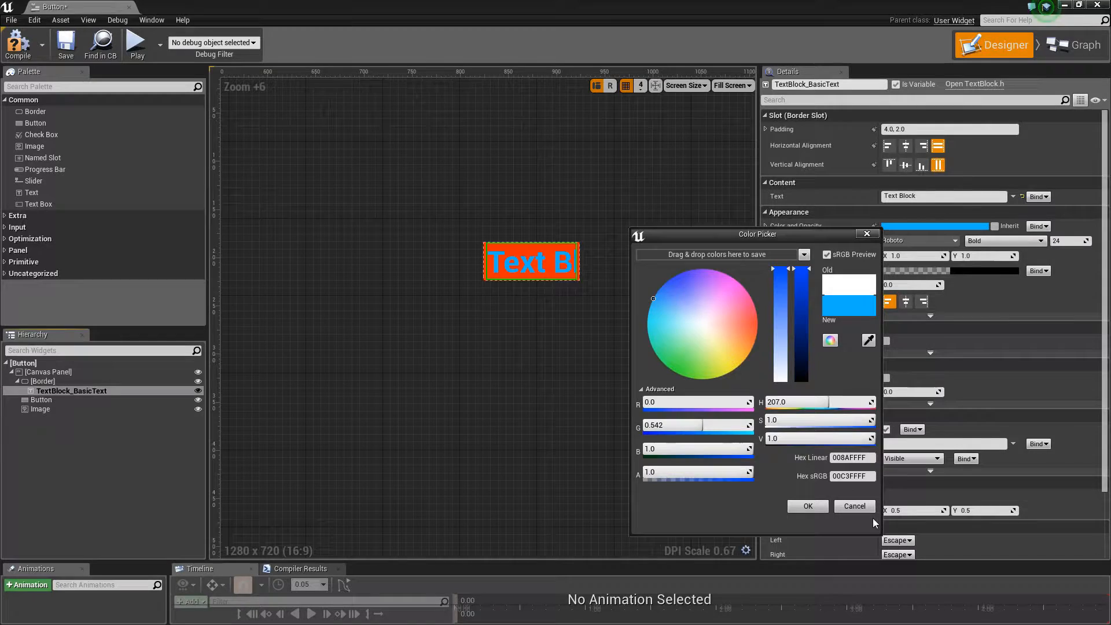
pyautogui.click(865, 509)
pyautogui.click(497, 324)
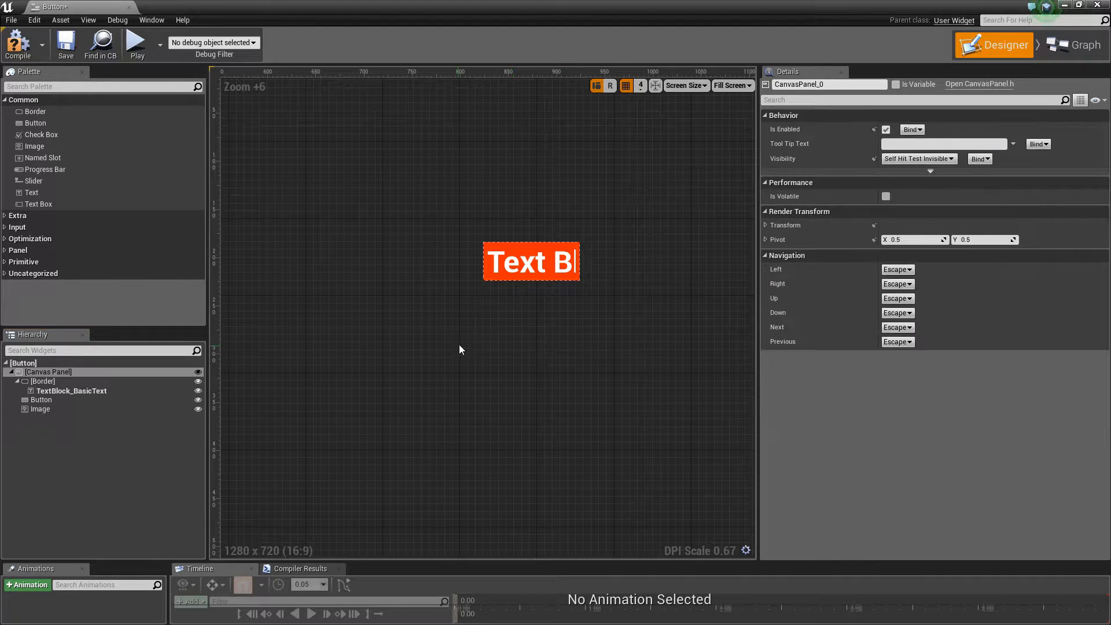
# Step: Delete the button, the border with its text block, and the image, leaving only the canvas panel
pyautogui.scroll(-5, 464, 305)
pyautogui.scroll(-5, 464, 310)
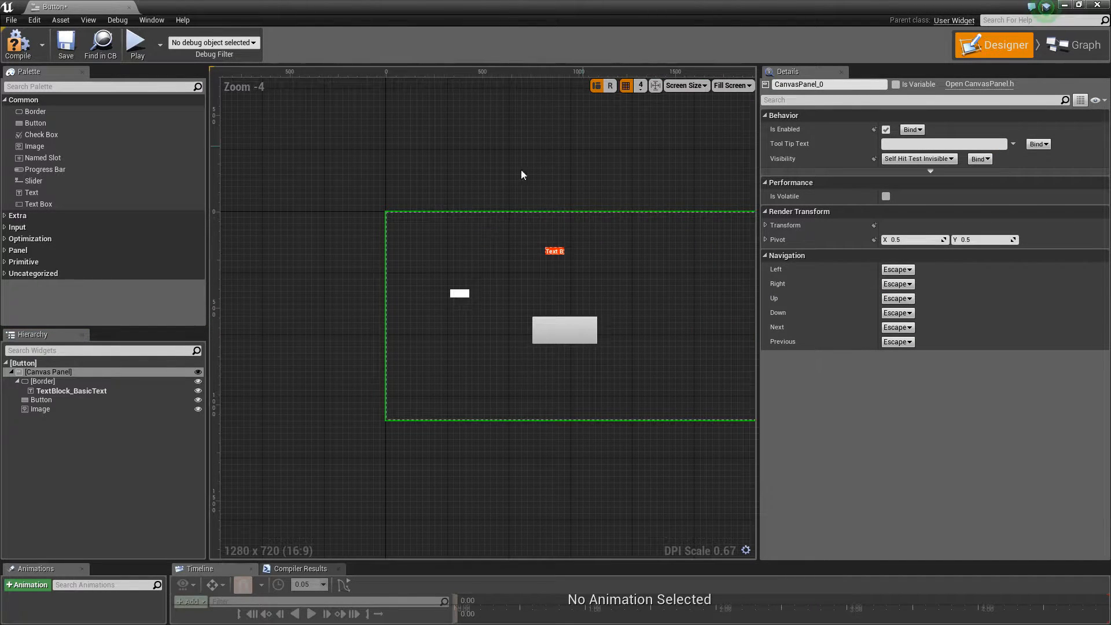
pyautogui.moveTo(514, 255); pyautogui.dragTo(463, 255, button='right')
pyautogui.click(518, 327)
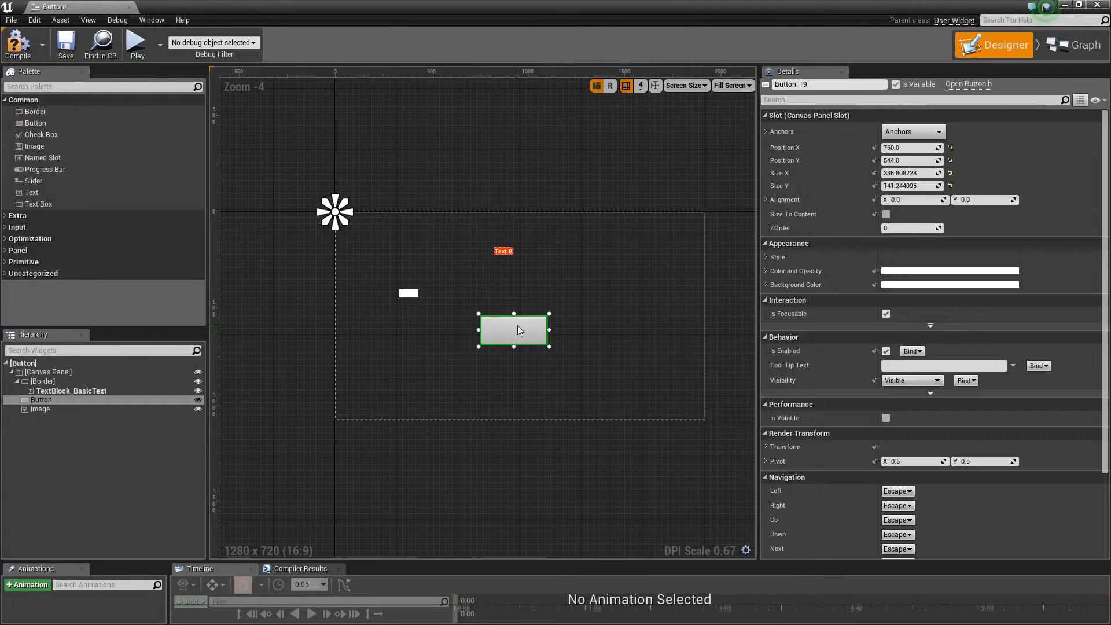
pyautogui.press('Delete')
pyautogui.click(506, 253)
pyautogui.press('Delete')
pyautogui.click(508, 253)
pyautogui.press('Delete')
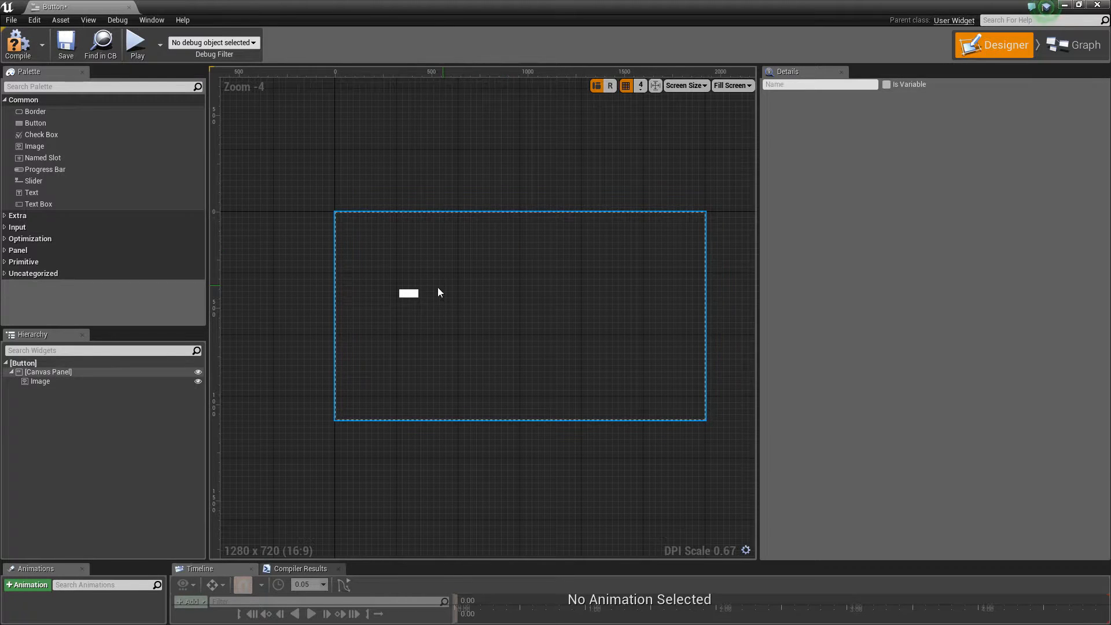
pyautogui.click(415, 294)
pyautogui.press('Delete')
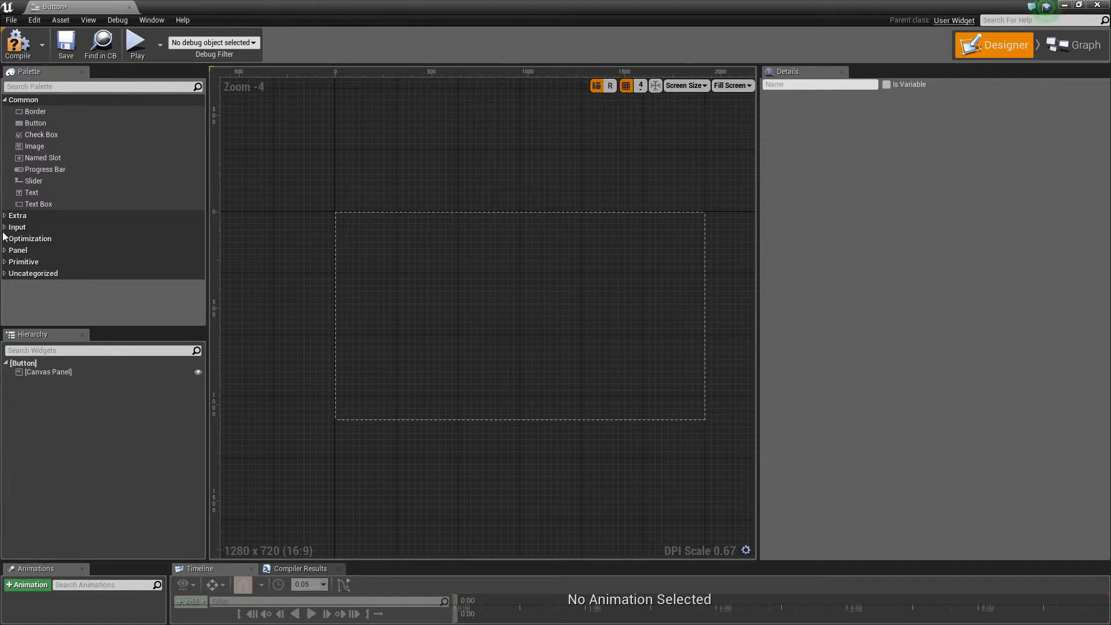
# Step: Expand the Panel category of the widget palette and review the available layout widgets
pyautogui.click(4, 250)
pyautogui.scroll(-4, 40, 276)
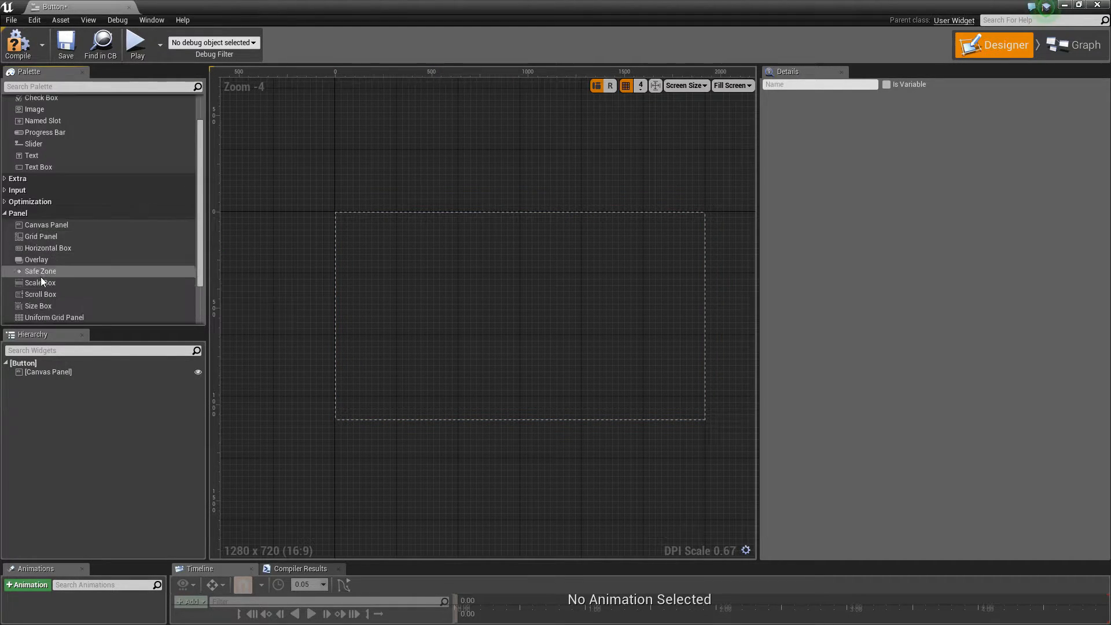
pyautogui.scroll(-1, 46, 284)
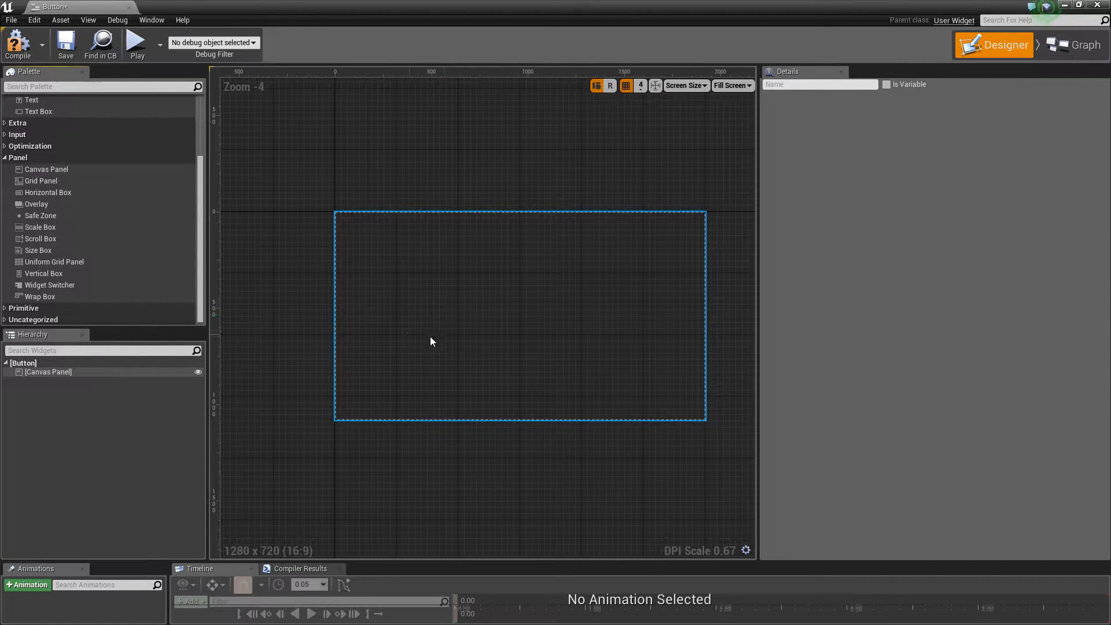
pyautogui.scroll(5, 112, 207)
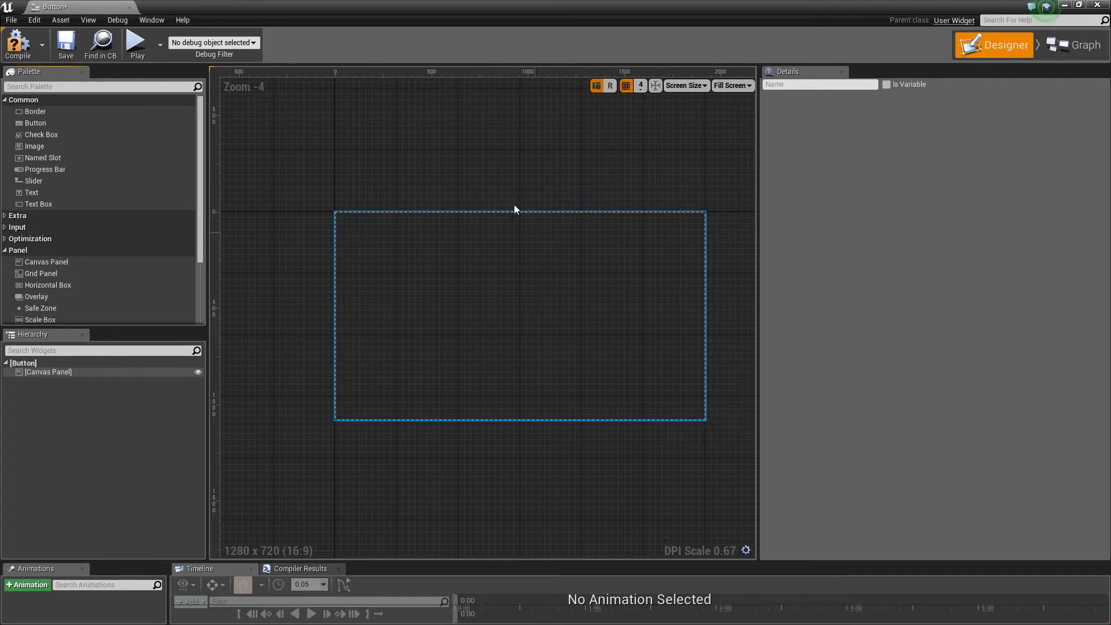
# Step: Switch the designer's preview size from Fill Screen to Custom, with a width of 300 and a height of 200
pyautogui.click(732, 87)
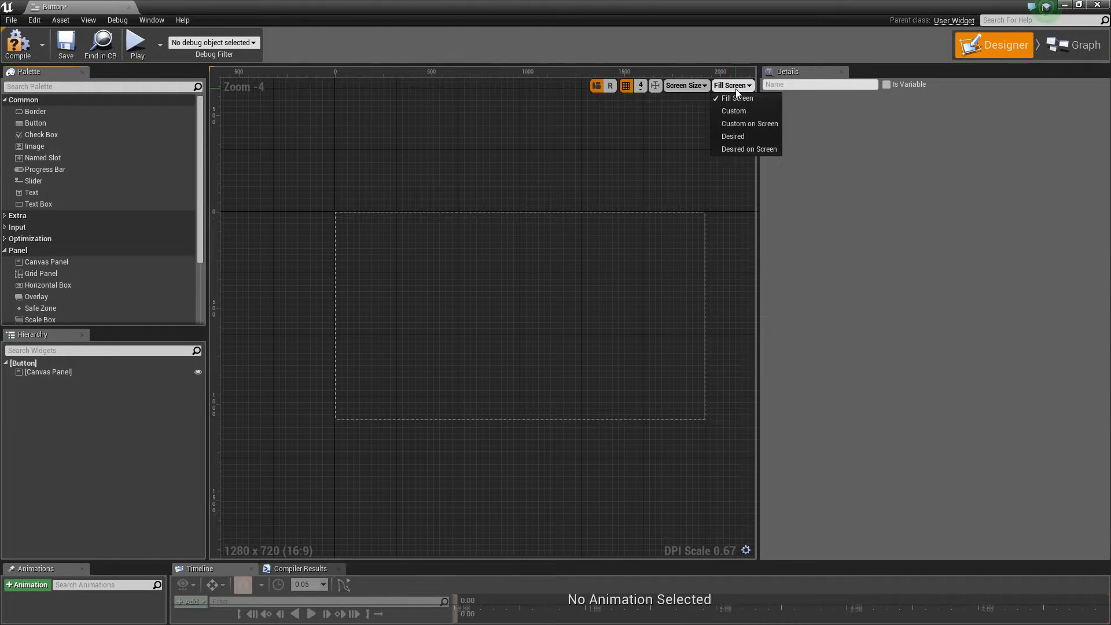
pyautogui.click(741, 111)
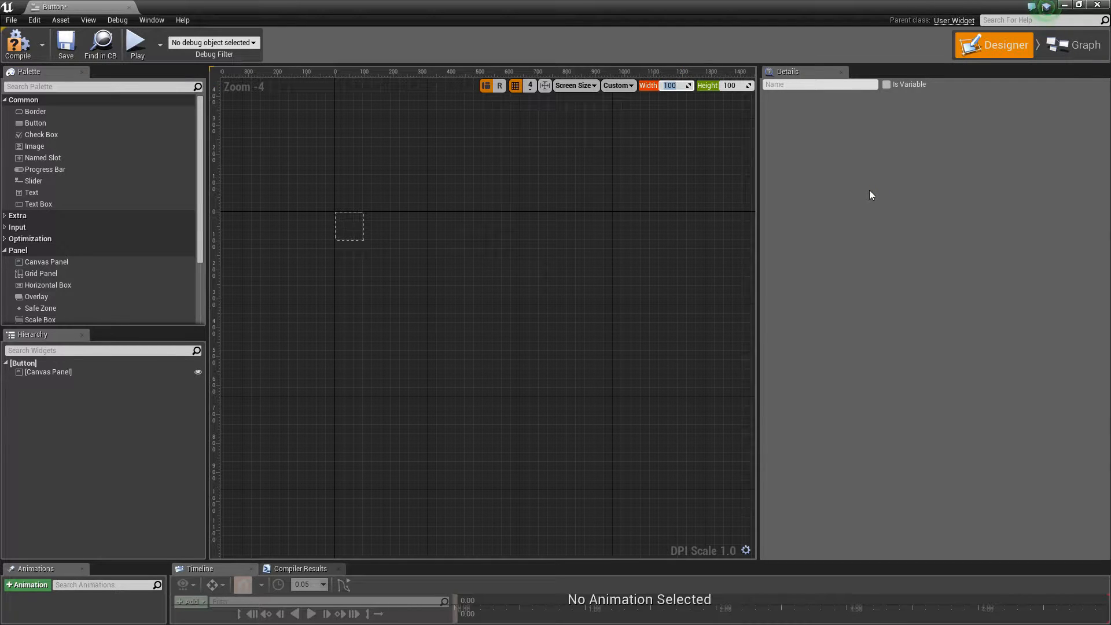
pyautogui.press('Tab')
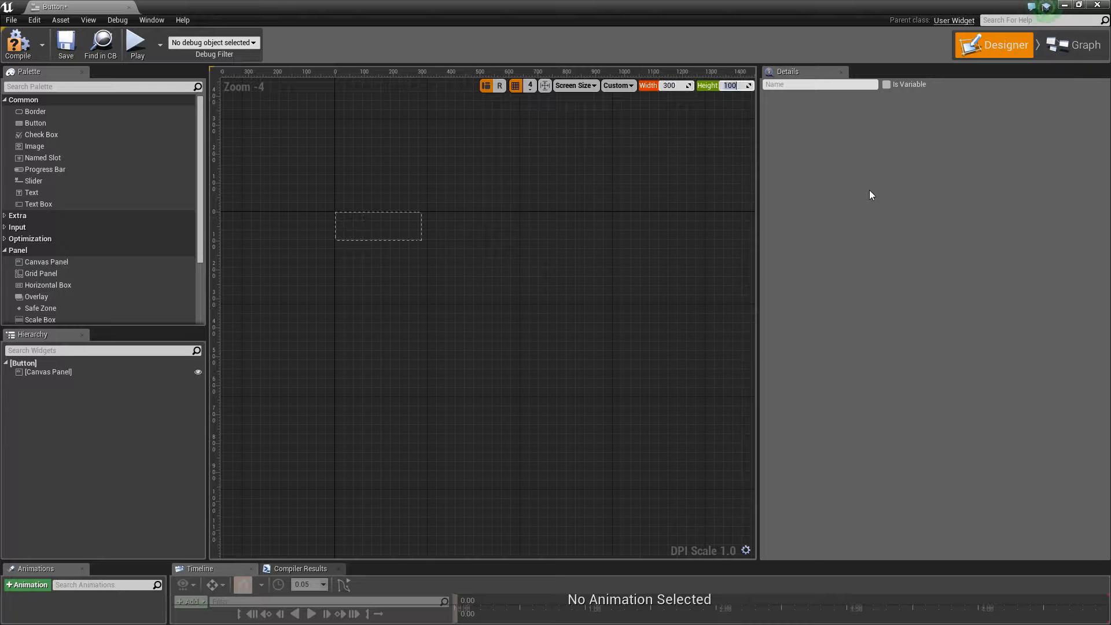
pyautogui.write('200')
pyautogui.press('Return')
pyautogui.scroll(4, 569, 262)
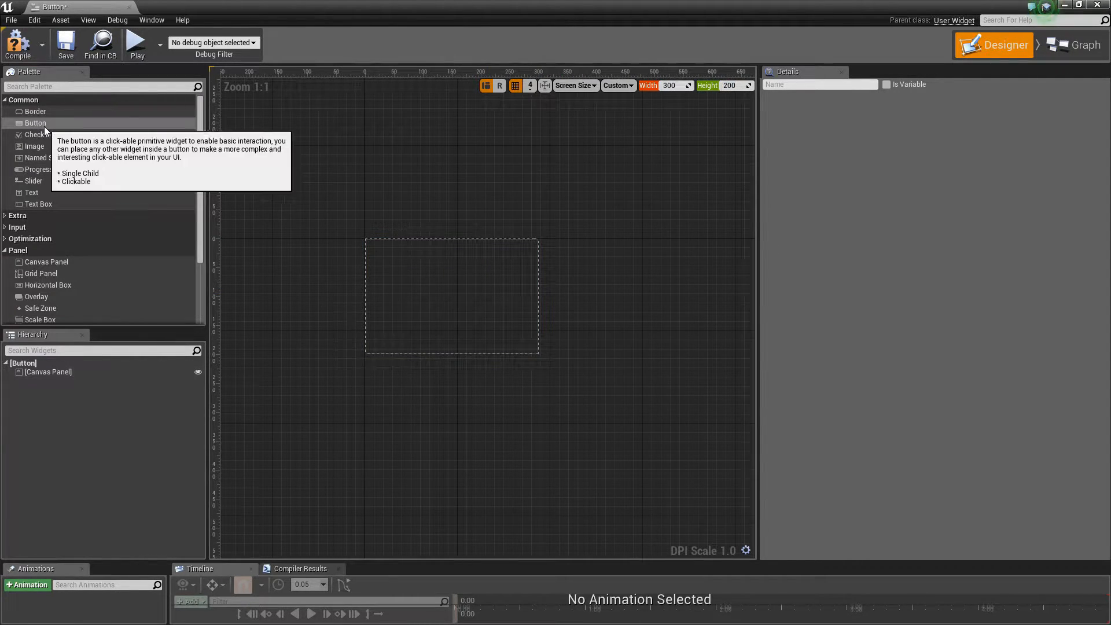
# Step: Add a Button widget near the middle of the canvas panel and stretch its anchors to all four canvas corners
pyautogui.moveTo(44, 126); pyautogui.dragTo(474, 292)
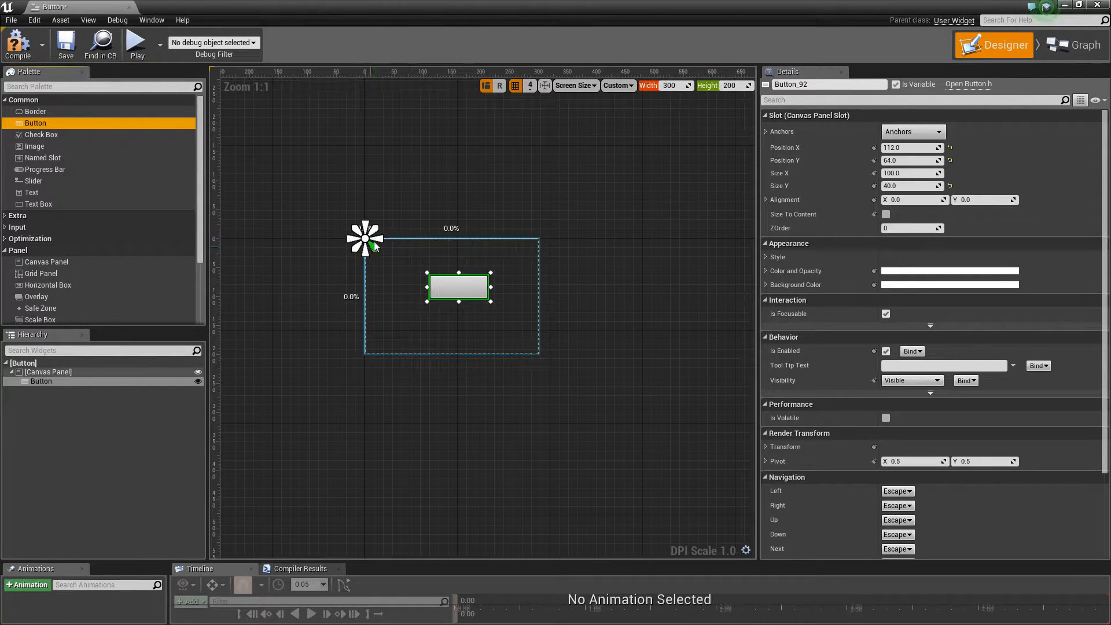
pyautogui.moveTo(374, 253); pyautogui.dragTo(592, 391)
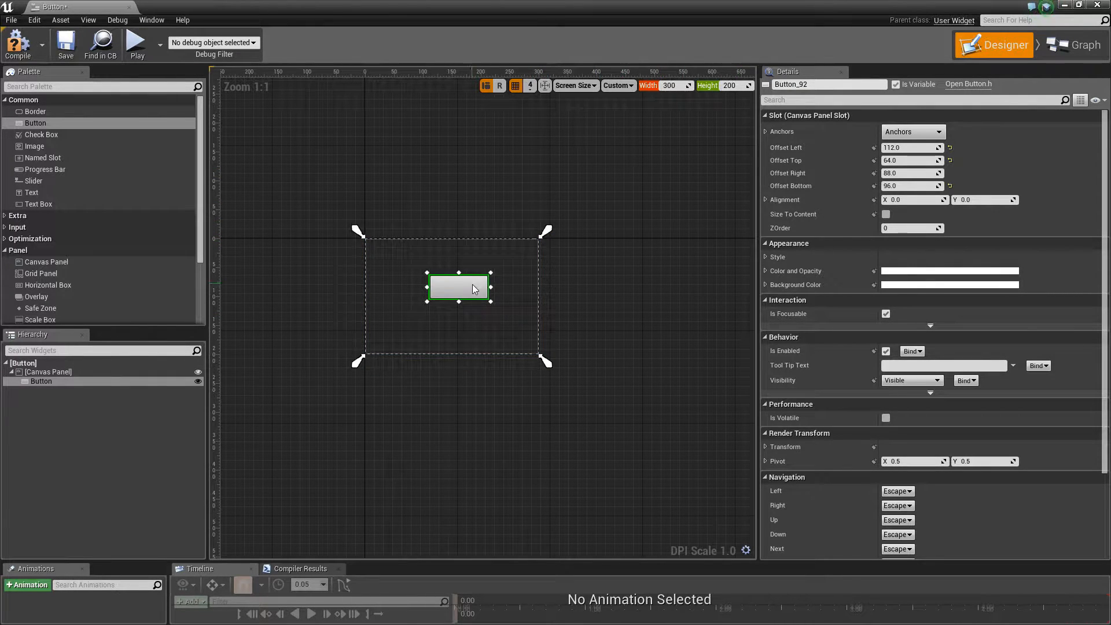
# Step: Enlarge the button slightly toward its upper corner and change the custom preview size to 601 by 301 to test how it stretches
pyautogui.moveTo(504, 272)
pyautogui.mouseDown()
pyautogui.moveTo(685, 265)
pyautogui.moveTo(508, 266)
pyautogui.mouseUp()
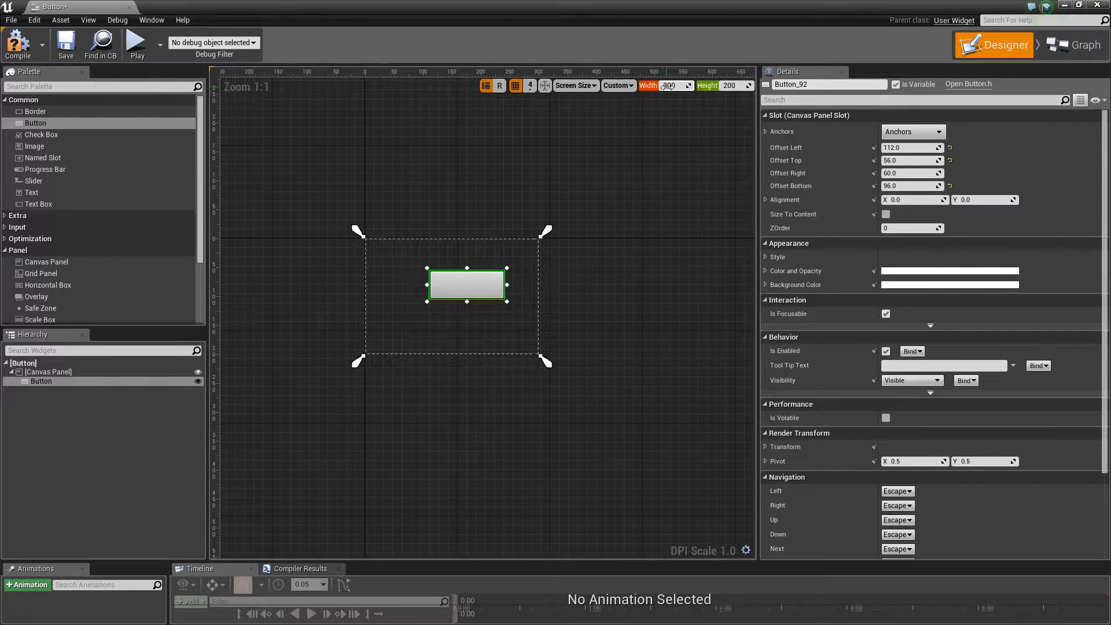
pyautogui.moveTo(667, 85)
pyautogui.mouseDown()
pyautogui.moveTo(681, 87)
pyautogui.moveTo(670, 91)
pyautogui.mouseUp()
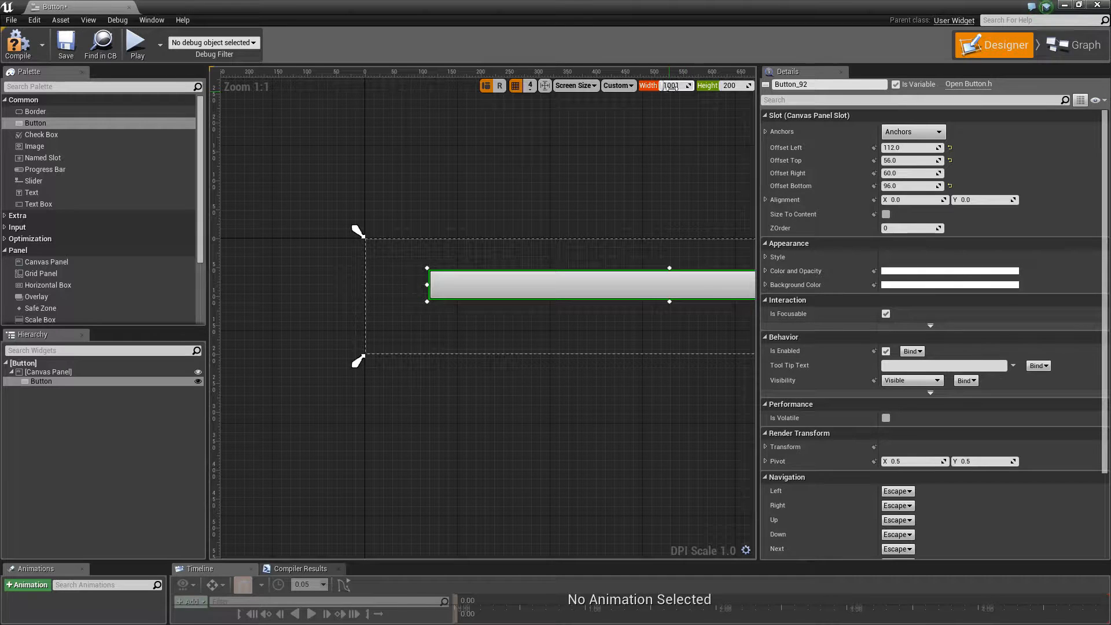
pyautogui.moveTo(613, 168); pyautogui.dragTo(470, 206, button='right')
pyautogui.scroll(-4, 494, 178)
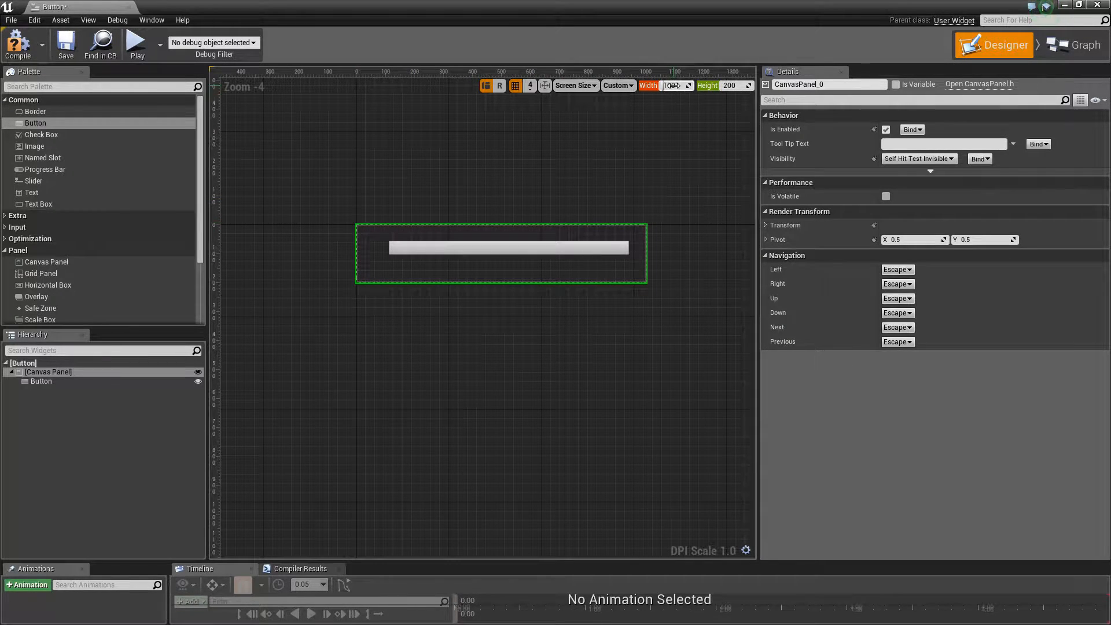
pyautogui.moveTo(671, 85)
pyautogui.mouseDown()
pyautogui.moveTo(682, 86)
pyautogui.moveTo(657, 86)
pyautogui.mouseUp()
pyautogui.moveTo(734, 86)
pyautogui.mouseDown()
pyautogui.moveTo(746, 86)
pyautogui.moveTo(723, 86)
pyautogui.moveTo(747, 85)
pyautogui.moveTo(736, 85)
pyautogui.mouseUp()
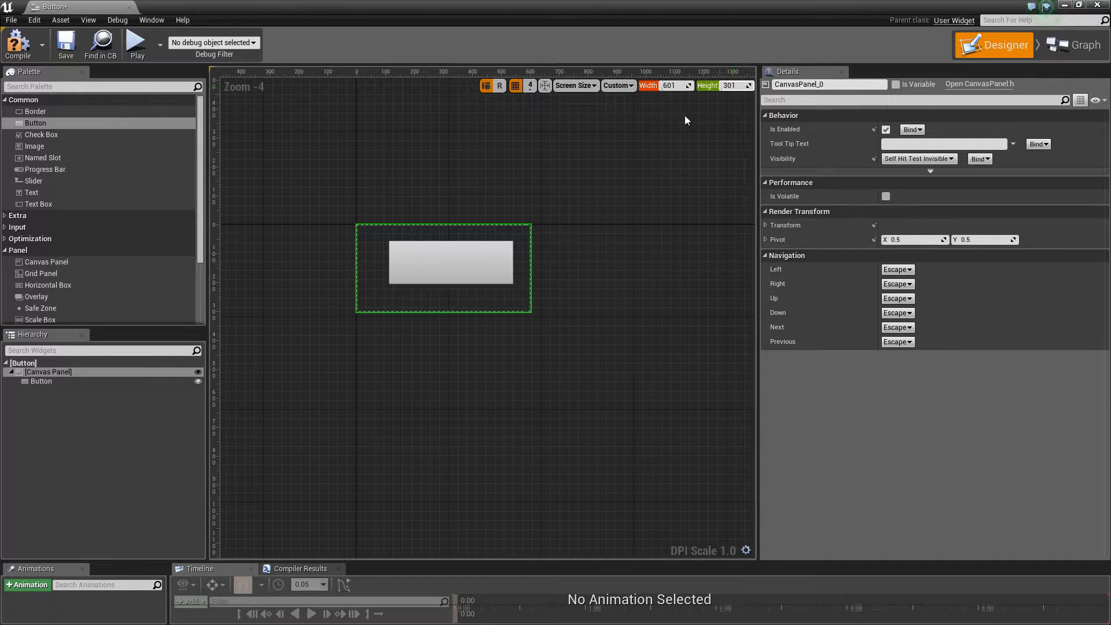
# Step: Try to resize the button freehand by pulling its corners past the canvas edges and bringing the upper-right corner back inside
pyautogui.click(474, 265)
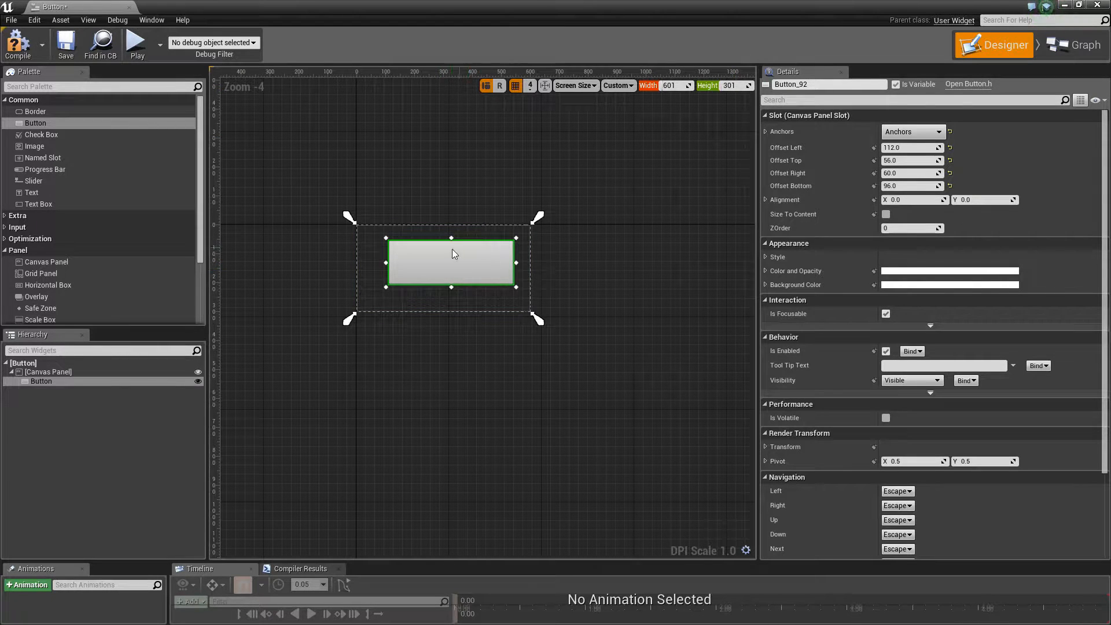
pyautogui.scroll(3, 453, 253)
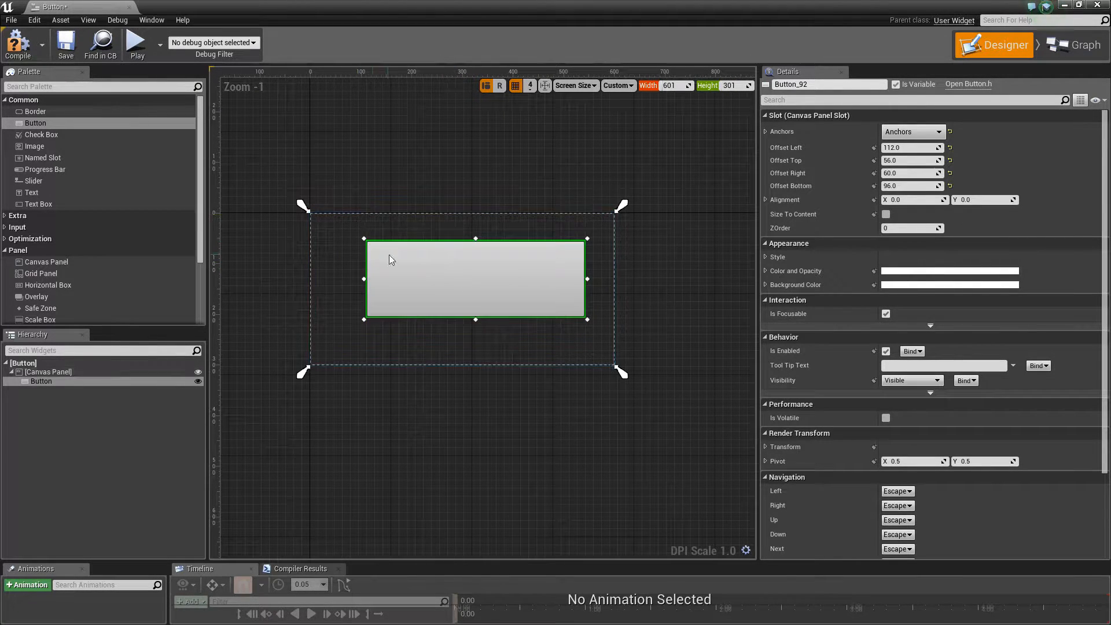
pyautogui.click(361, 236)
pyautogui.click(367, 241)
pyautogui.moveTo(365, 239); pyautogui.dragTo(243, 145)
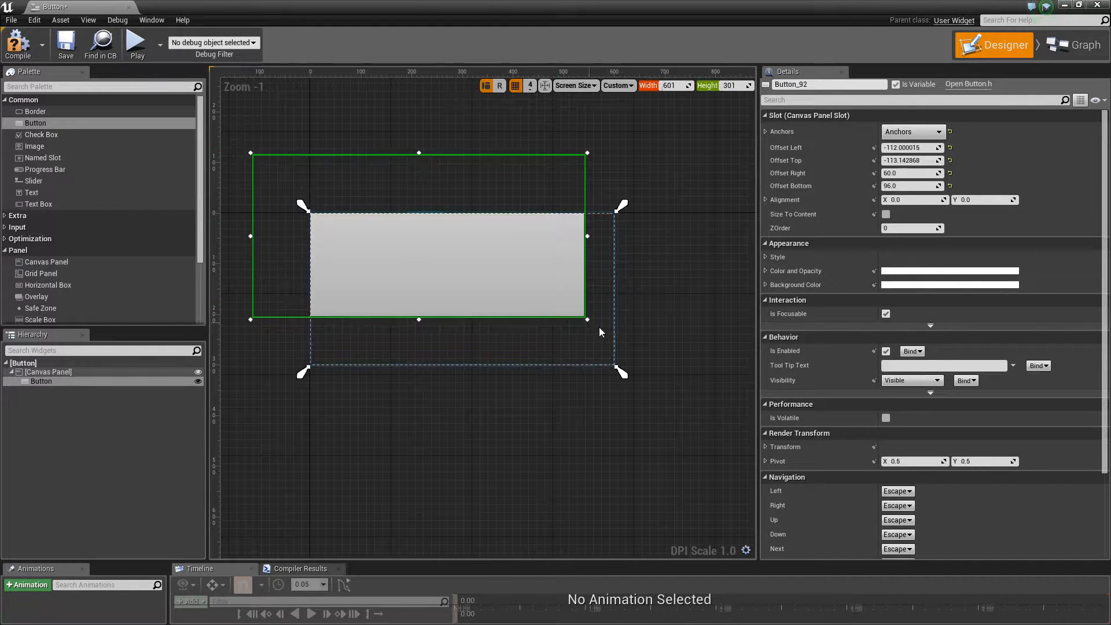
pyautogui.moveTo(588, 320); pyautogui.dragTo(692, 433)
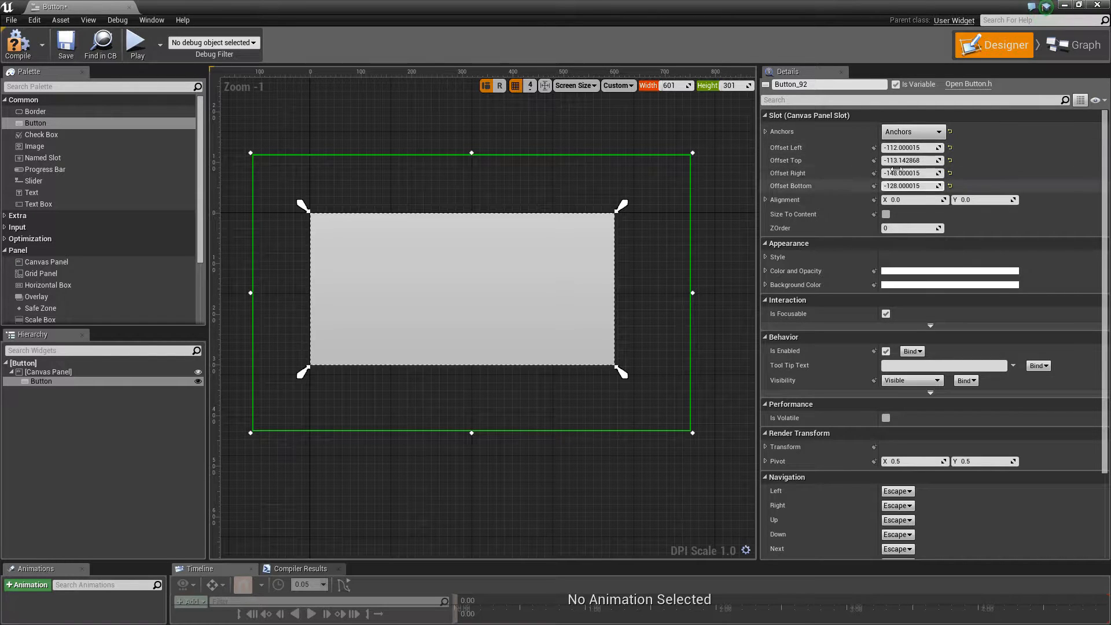
pyautogui.moveTo(695, 151); pyautogui.dragTo(603, 229)
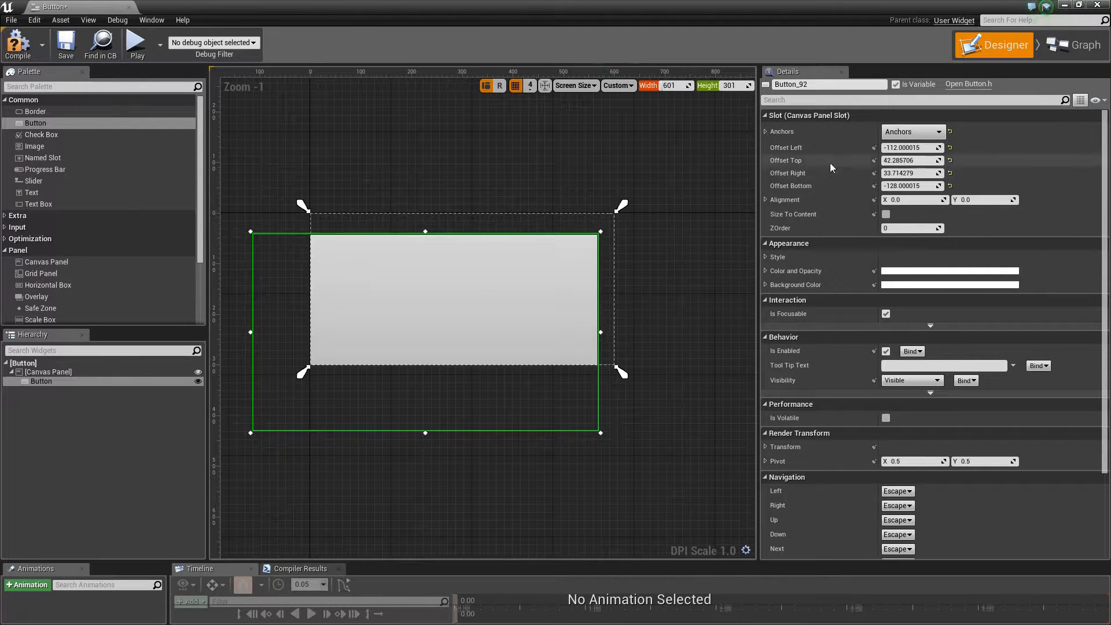
# Step: Set the button's left, top, right and bottom offsets all to 0 so it fills the canvas panel
pyautogui.click(895, 148)
pyautogui.write('0')
pyautogui.press('Tab')
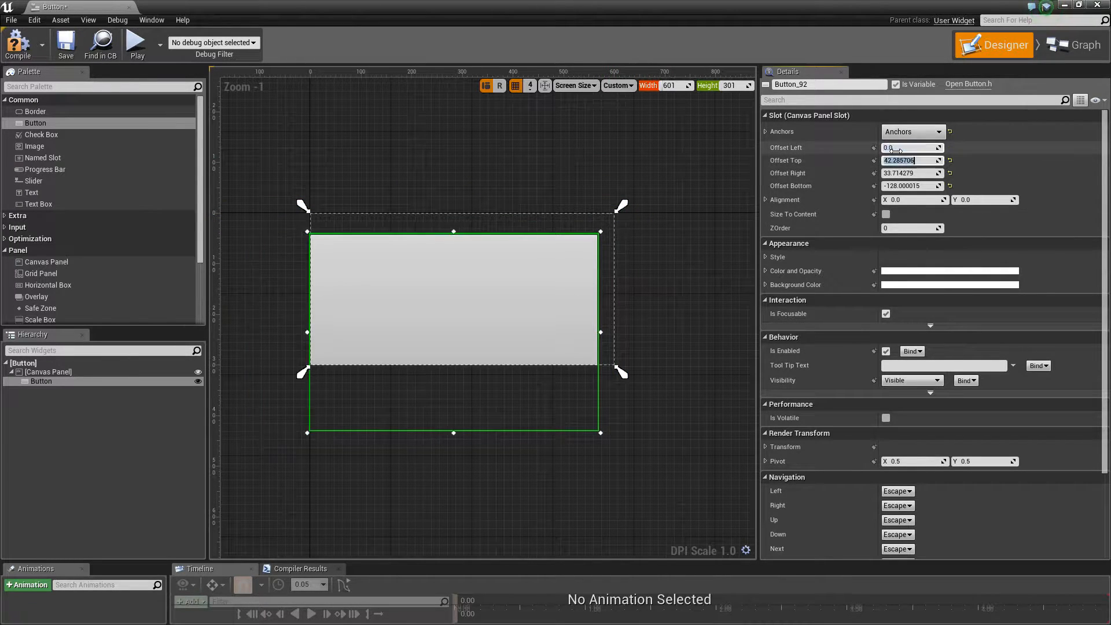
pyautogui.write('0')
pyautogui.press('Tab')
pyautogui.write('0')
pyautogui.press('Tab')
pyautogui.write('0')
pyautogui.press('Tab')
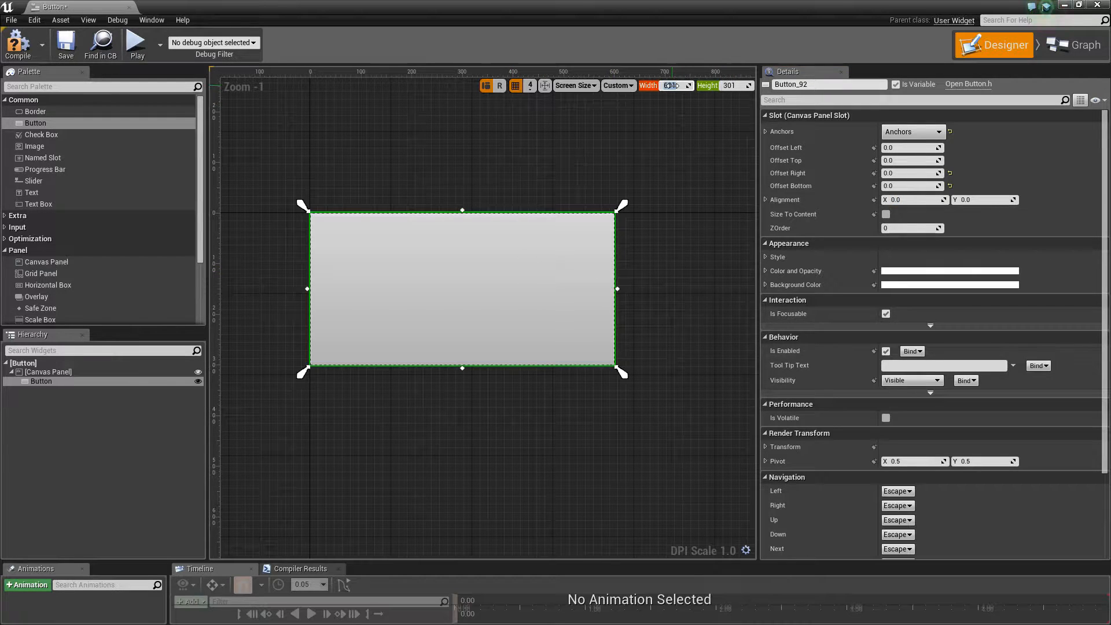
# Step: Set the custom preview size to a width of 300 and a height of 200
pyautogui.write('00')
pyautogui.press('Tab')
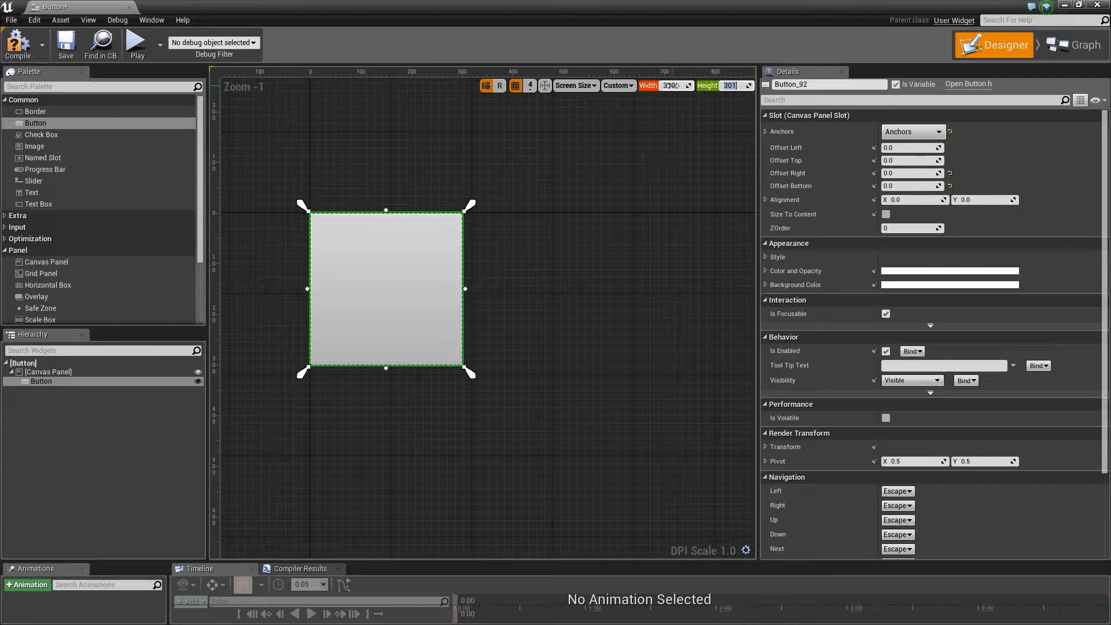
pyautogui.write('200')
pyautogui.press('Return')
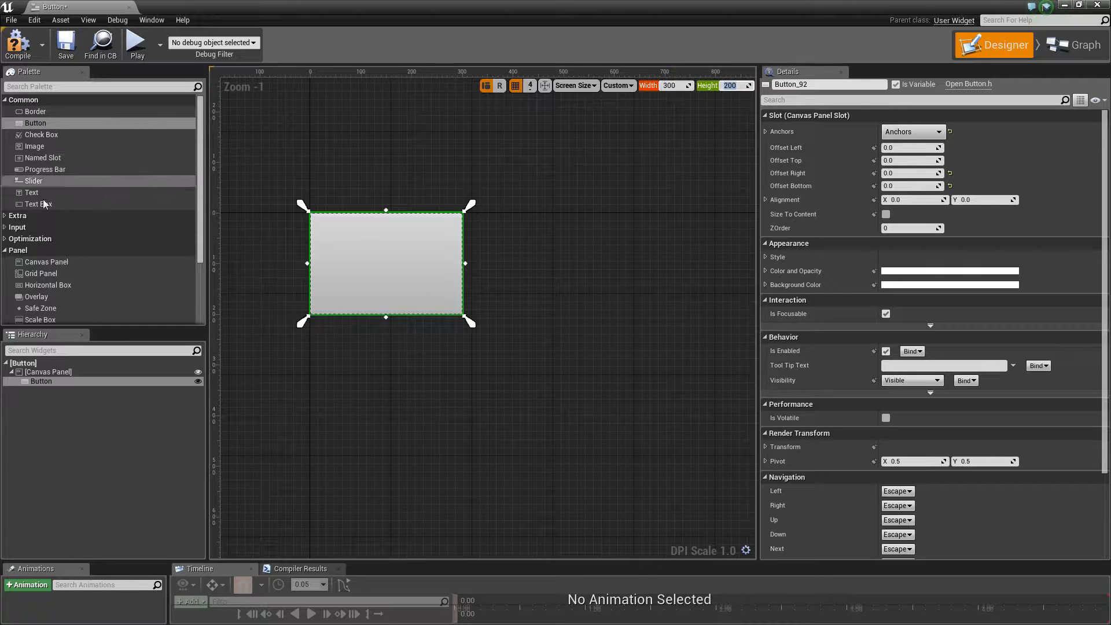
# Step: Add a Text widget inside the button and set its text to "Button"
pyautogui.moveTo(31, 192); pyautogui.dragTo(402, 261)
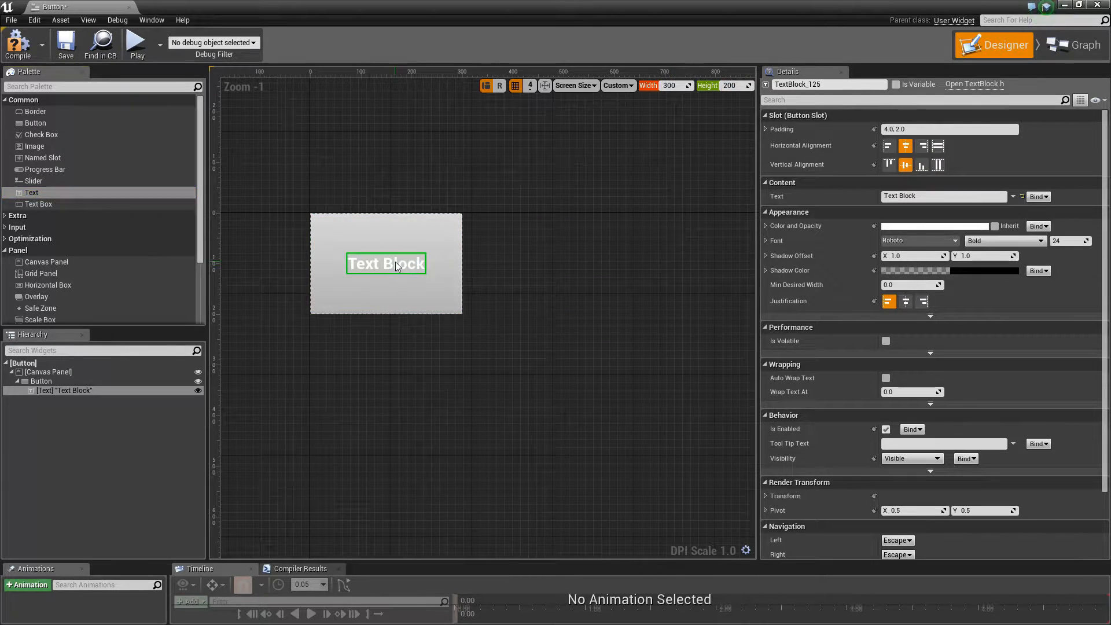
pyautogui.write('Button')
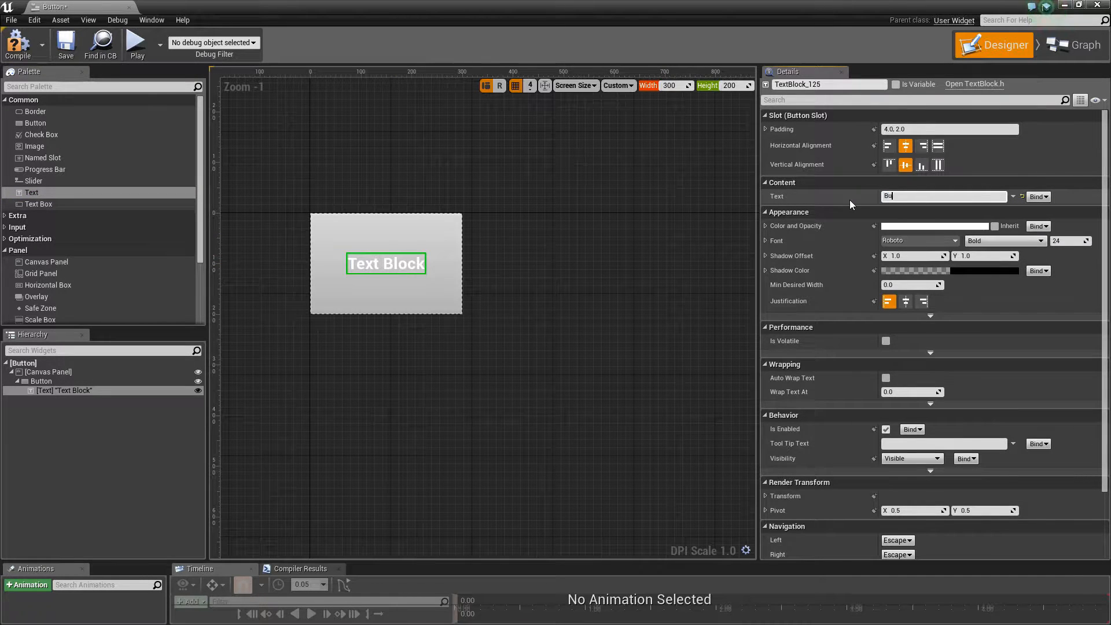
pyautogui.click(569, 337)
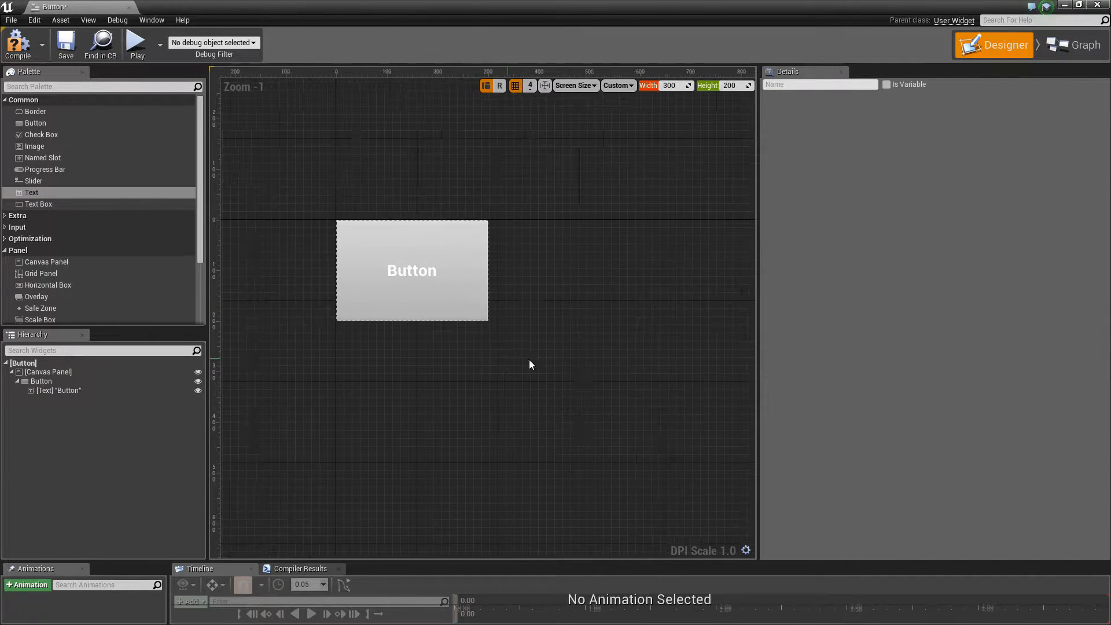
# Step: Add an OnClicked event for the button widget to the event graph
pyautogui.scroll(2, 509, 324)
pyautogui.click(540, 352)
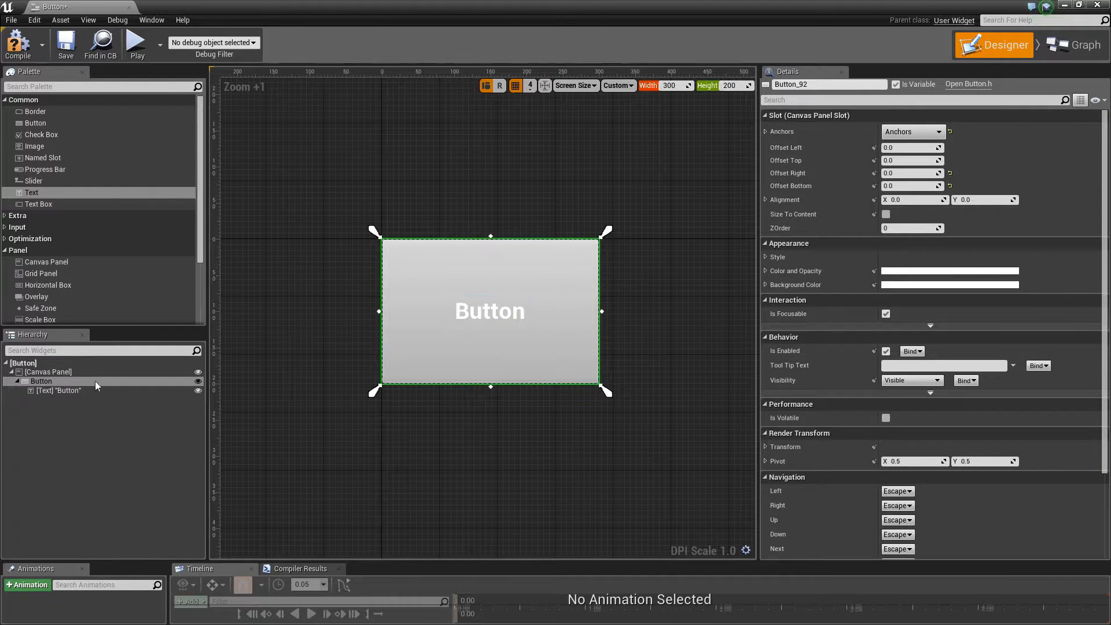
pyautogui.scroll(-3, 983, 389)
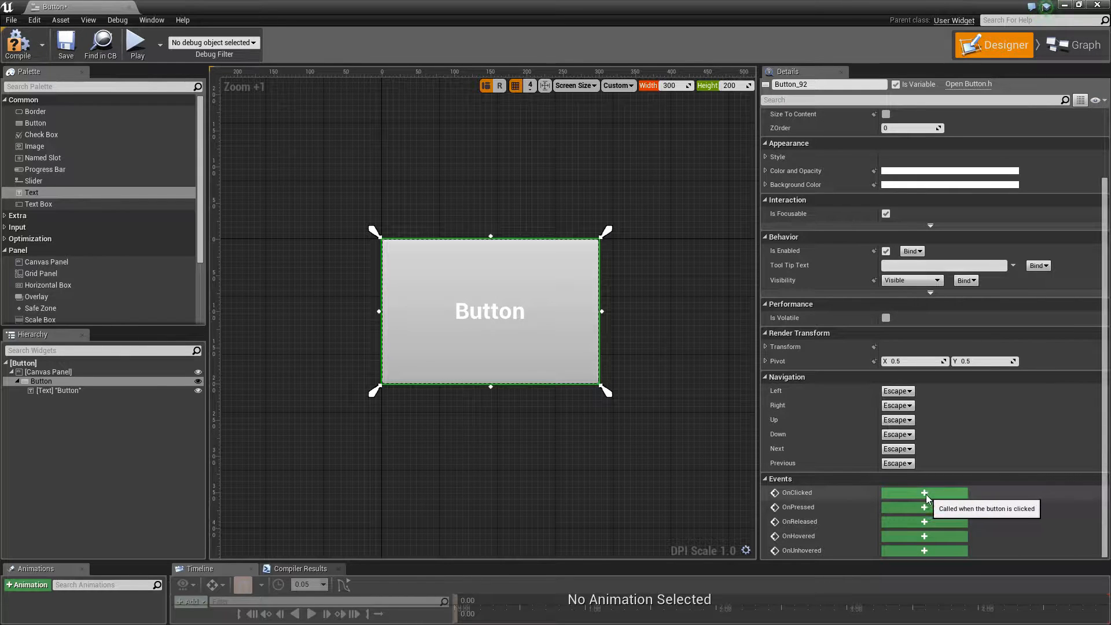
pyautogui.click(909, 494)
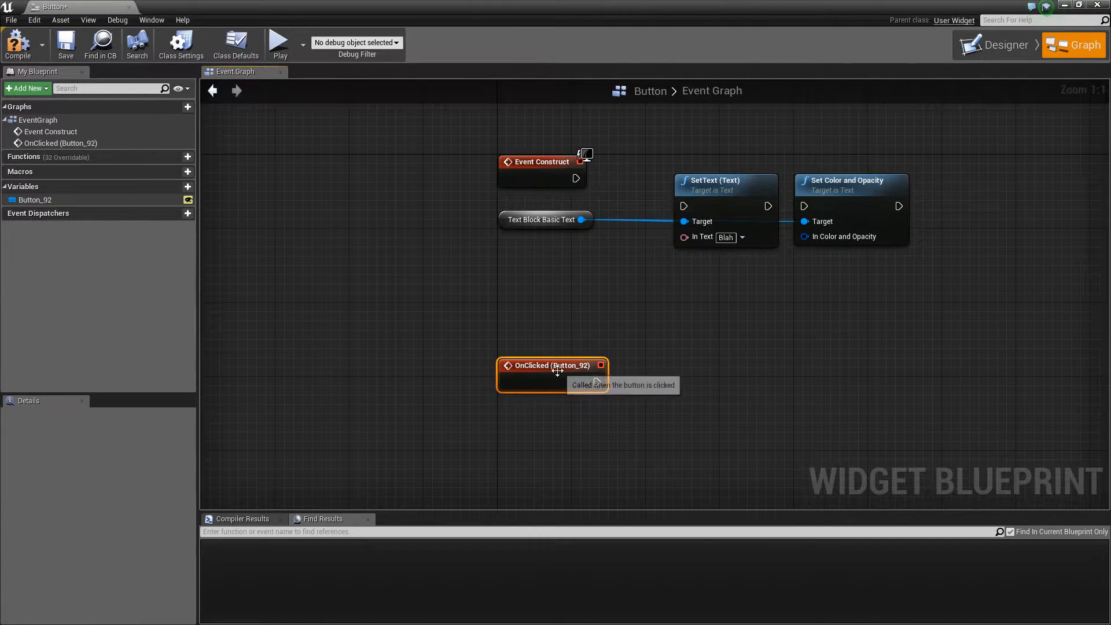
# Step: Delete the leftover Text Block Basic Text reference node from the event graph
pyautogui.moveTo(522, 360); pyautogui.dragTo(522, 351)
pyautogui.moveTo(444, 313); pyautogui.dragTo(760, 465)
pyautogui.moveTo(746, 392); pyautogui.dragTo(683, 403, button='right')
pyautogui.click(787, 121)
pyautogui.moveTo(509, 272); pyautogui.dragTo(560, 230)
pyautogui.press('Delete')
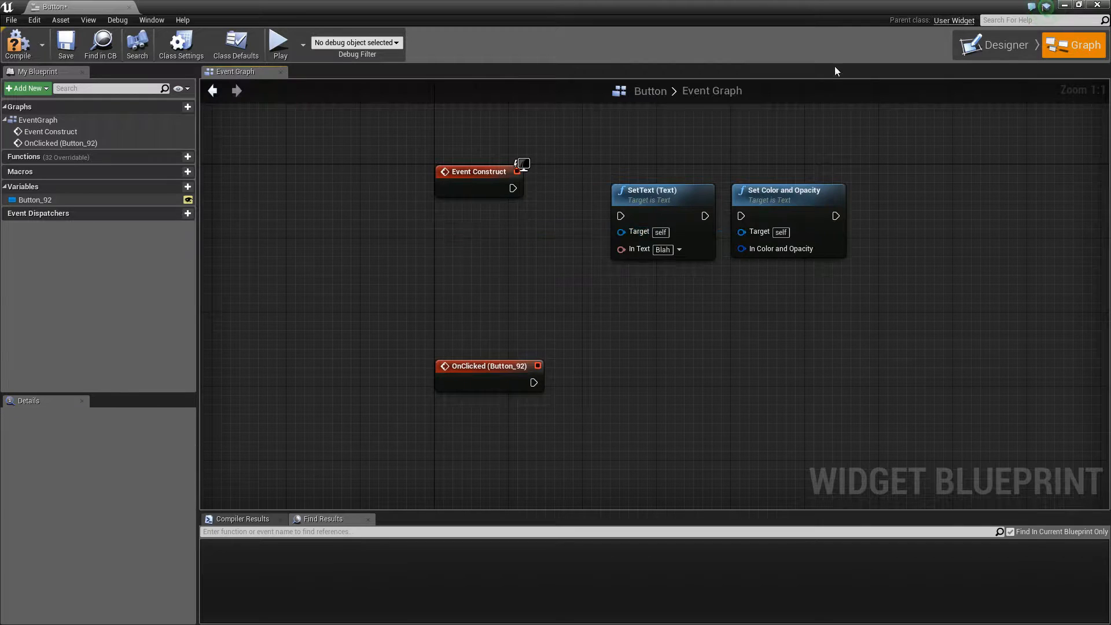
# Step: Expose the button's text block as a variable and rename it TextBlock_Button
pyautogui.click(977, 51)
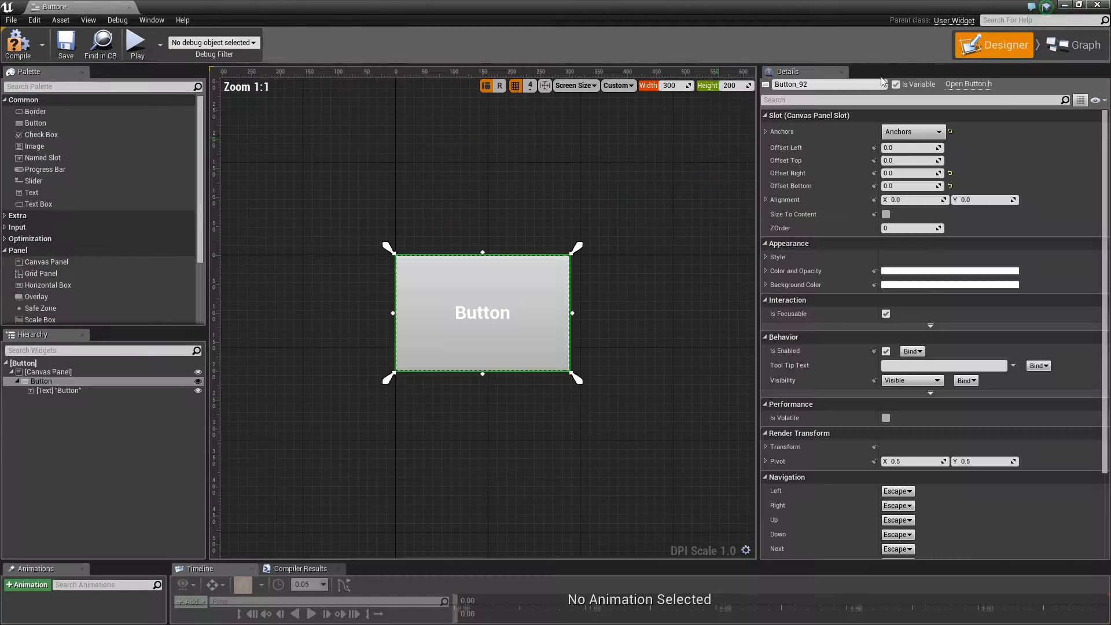
pyautogui.click(492, 314)
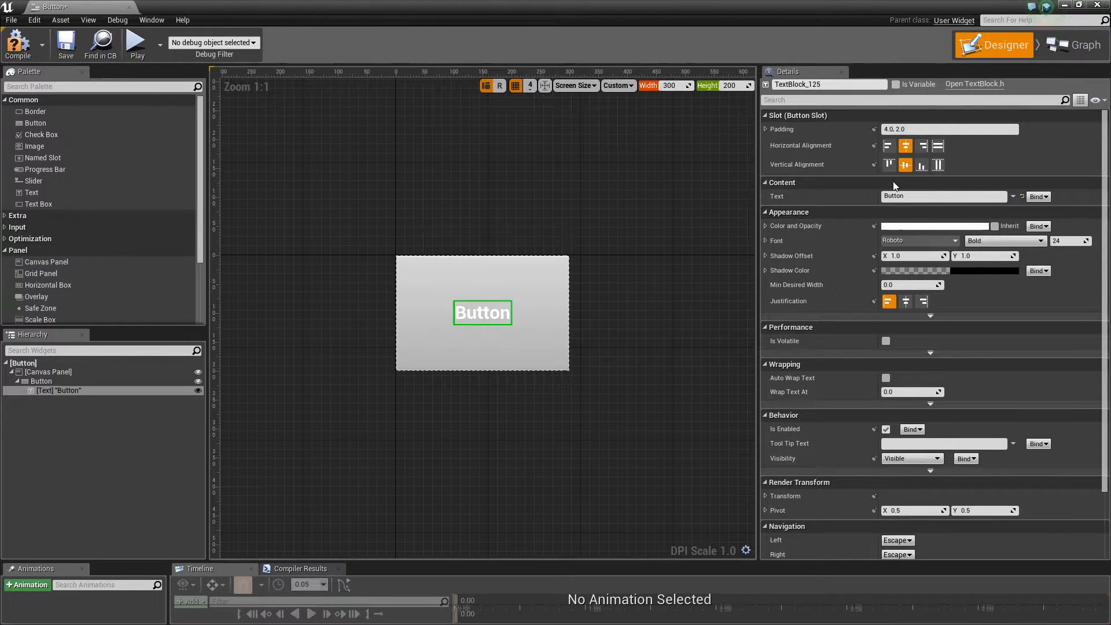
pyautogui.click(896, 84)
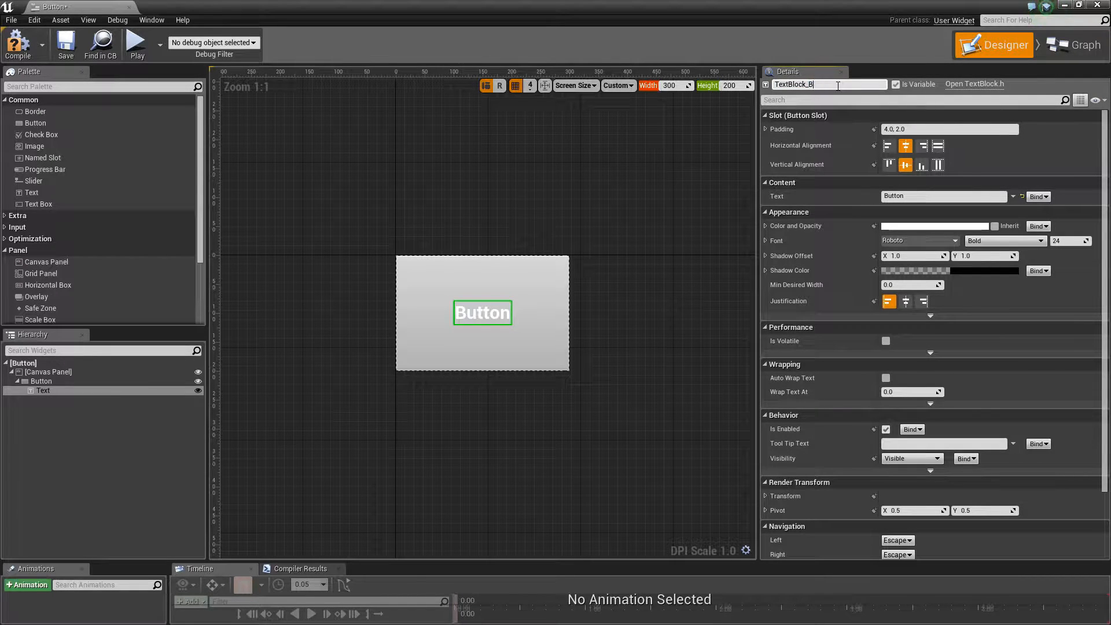
# Step: Place a TextBlock_Button reference in the event graph as the SetText node's target, and wire the OnClicked event's execution into SetText
pyautogui.click(1064, 39)
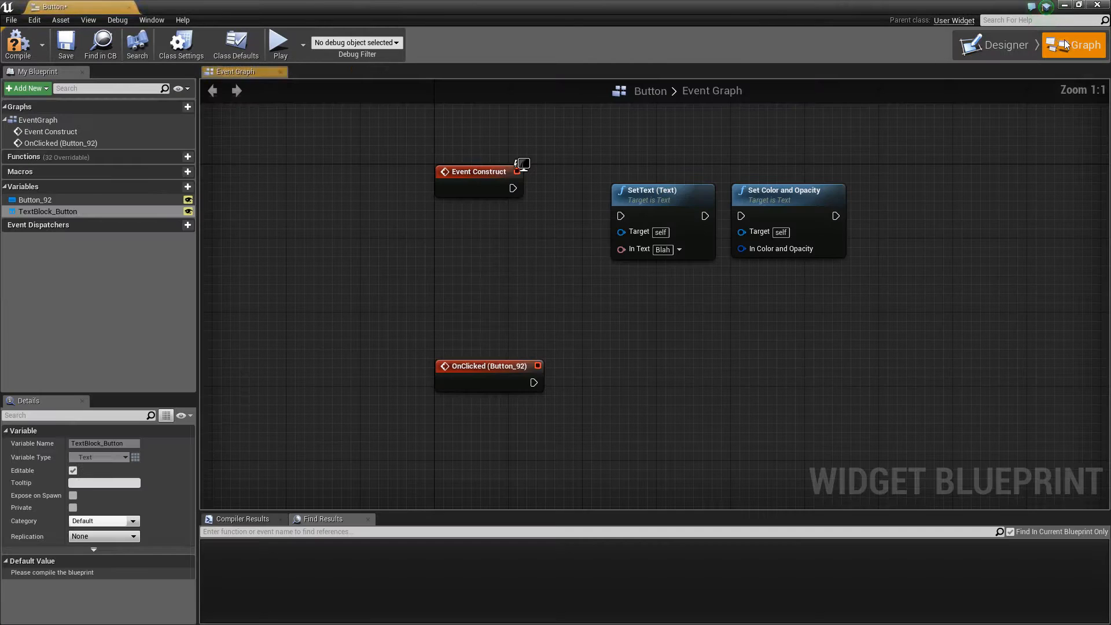
pyautogui.moveTo(26, 213); pyautogui.dragTo(532, 391)
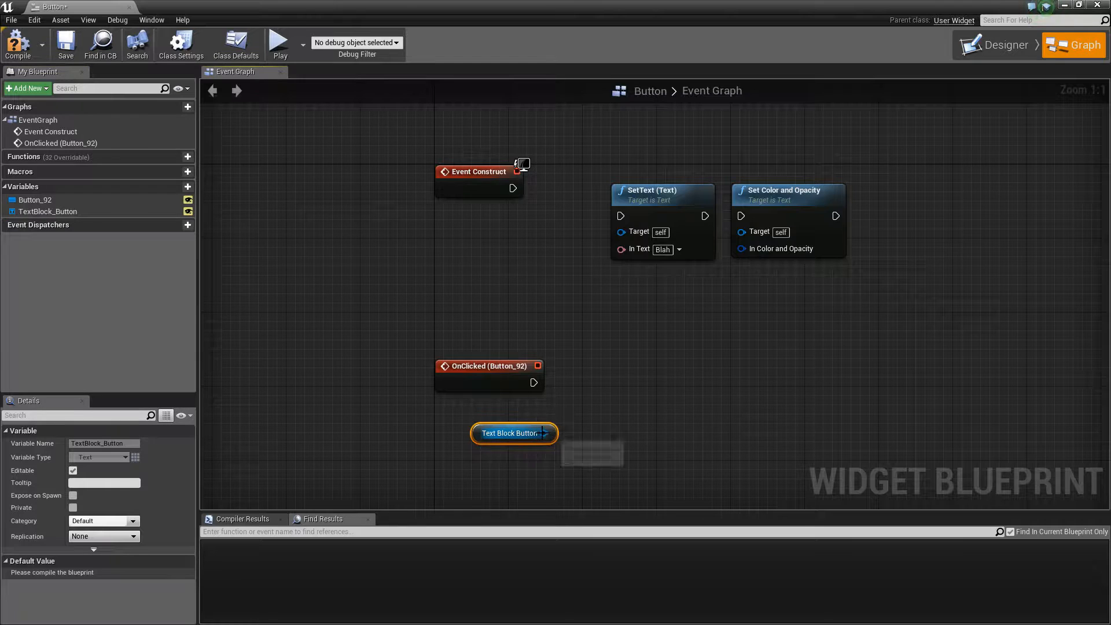
pyautogui.moveTo(544, 433); pyautogui.dragTo(620, 231)
pyautogui.moveTo(602, 159); pyautogui.dragTo(809, 256)
pyautogui.moveTo(642, 194); pyautogui.dragTo(642, 361)
pyautogui.moveTo(533, 383); pyautogui.dragTo(635, 368)
# Step: Delete the Set Color and Opacity node and set the SetText node's In Text value to "Pressed"
pyautogui.click(758, 367)
pyautogui.press('Delete')
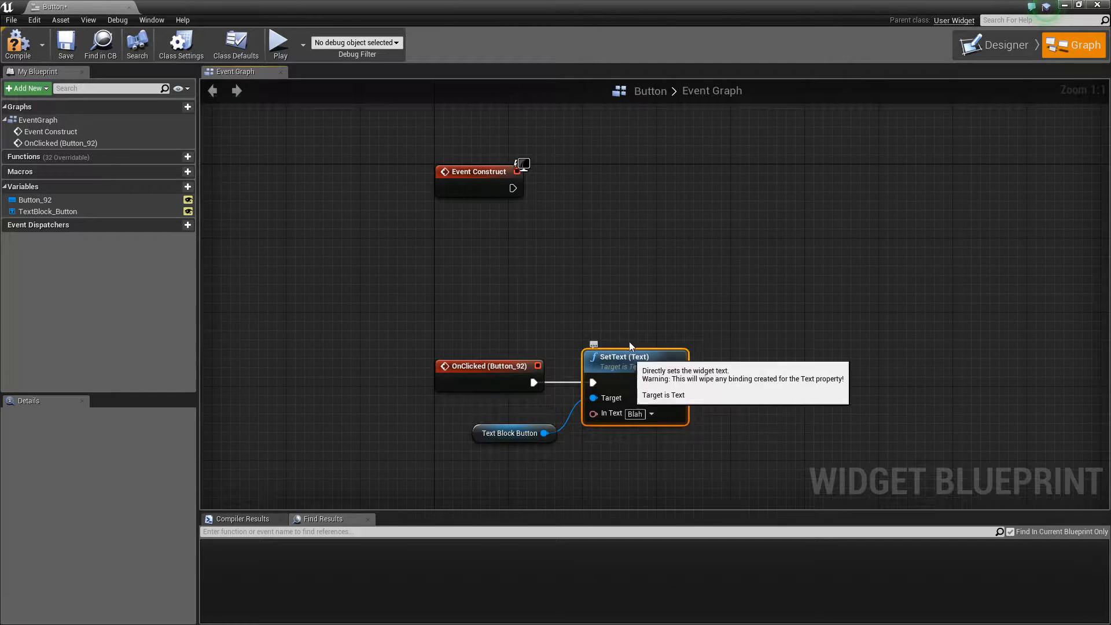
pyautogui.click(636, 414)
pyautogui.write('Pressed')
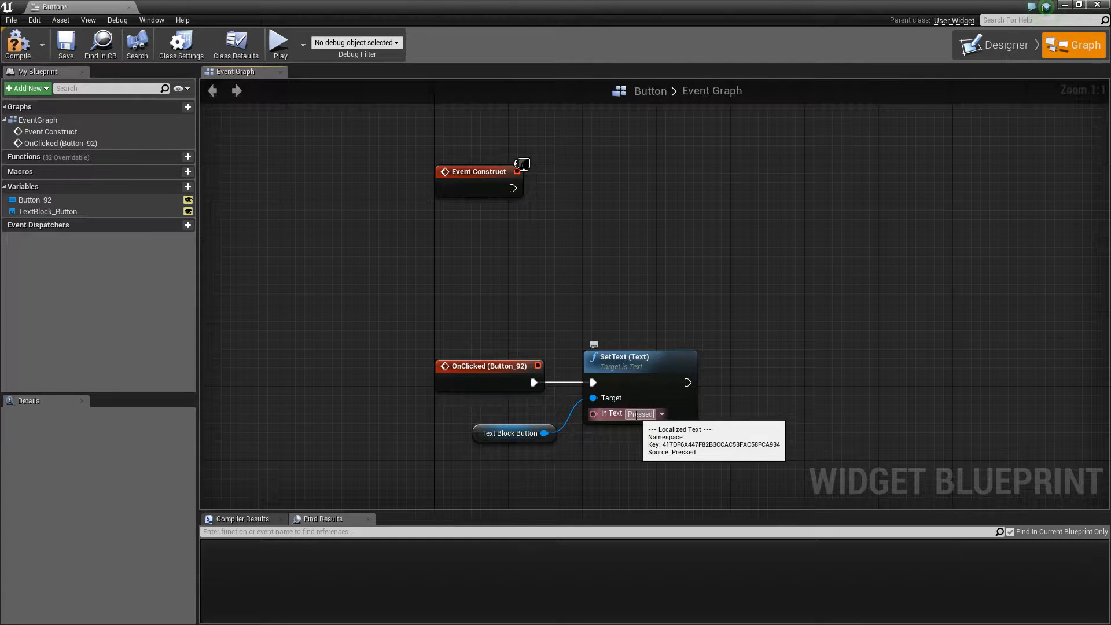
pyautogui.press('Return')
# Step: Compile and save the Button widget blueprint, and dock its editor beside the TestLevel tab
pyautogui.hotkey('ctrl', 's')
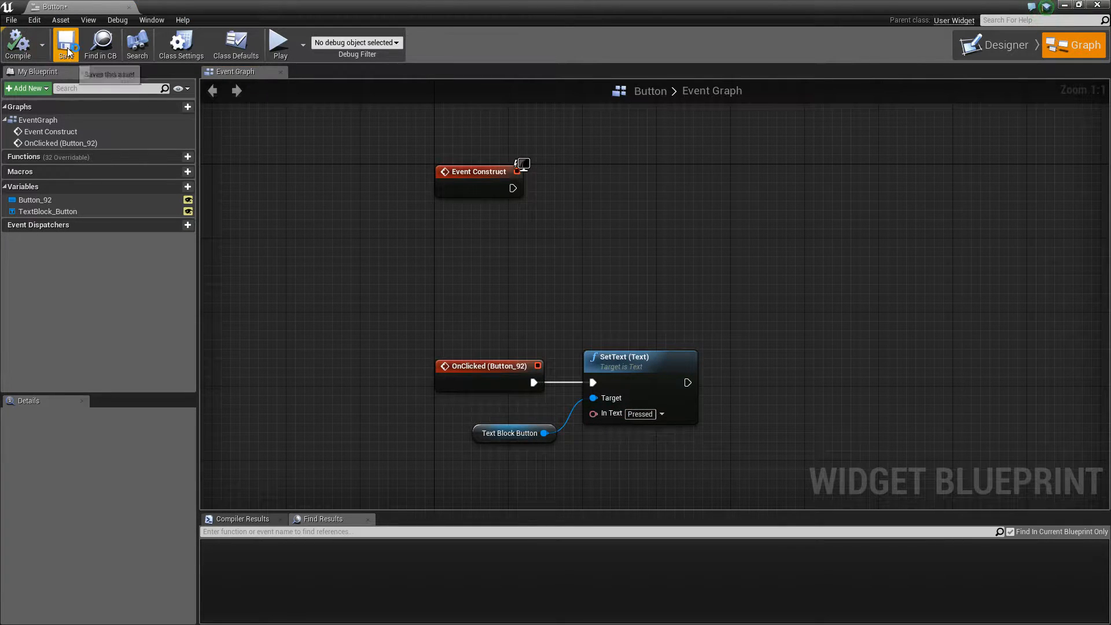
pyautogui.moveTo(74, 7); pyautogui.dragTo(323, 5)
# Step: Switch to Photoshop to review the list of aims, and return to the Button widget's event graph in Unreal Editor
pyautogui.hotkey('alt', 'Tab')
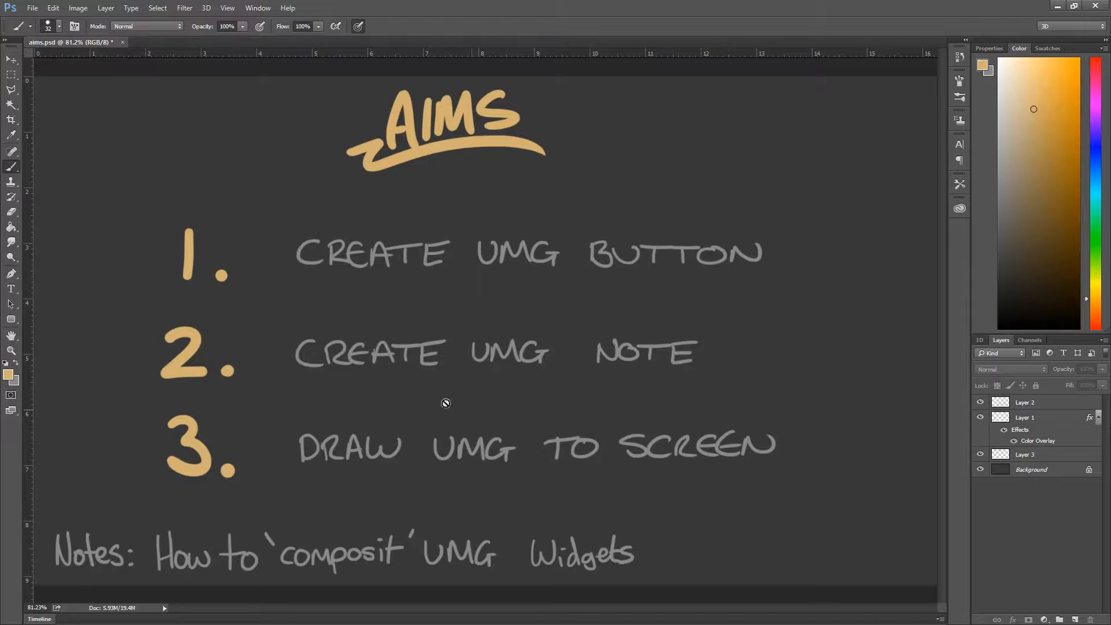
pyautogui.hotkey('alt', 'Tab')
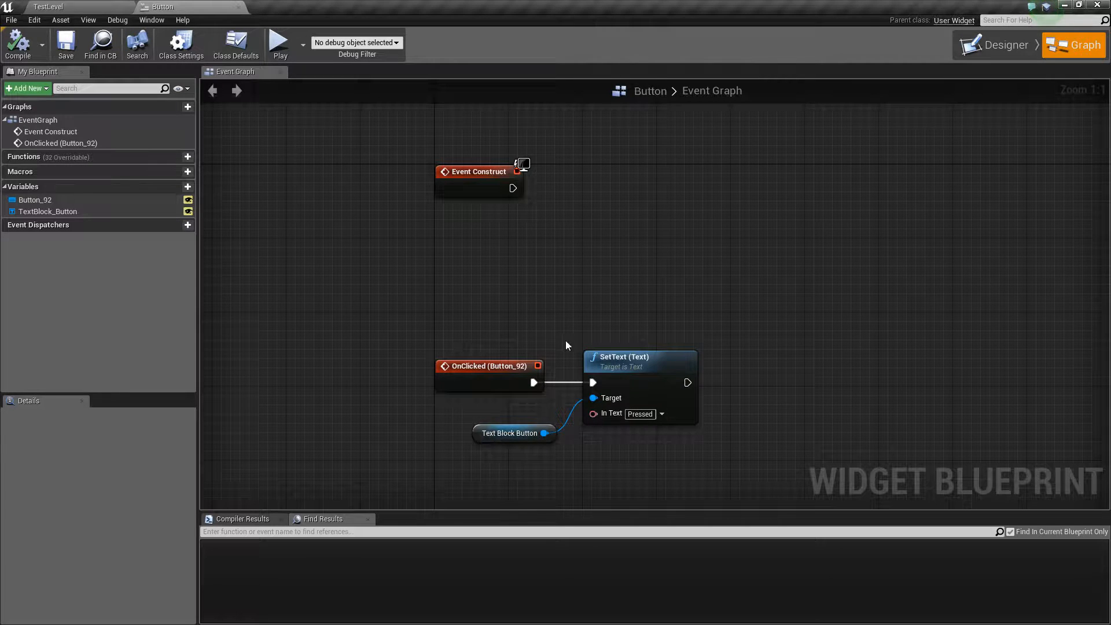
pyautogui.moveTo(684, 331); pyautogui.dragTo(650, 278, button='right')
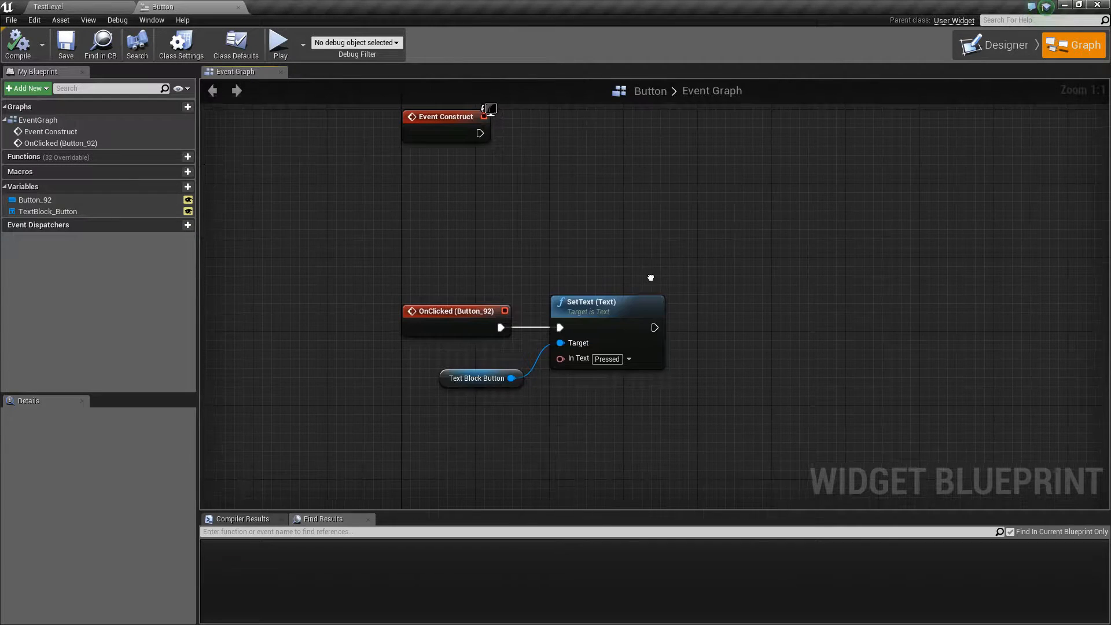
# Step: Open TestLevel's level blueprint and delete the Event Tick node from its event graph
pyautogui.click(50, 6)
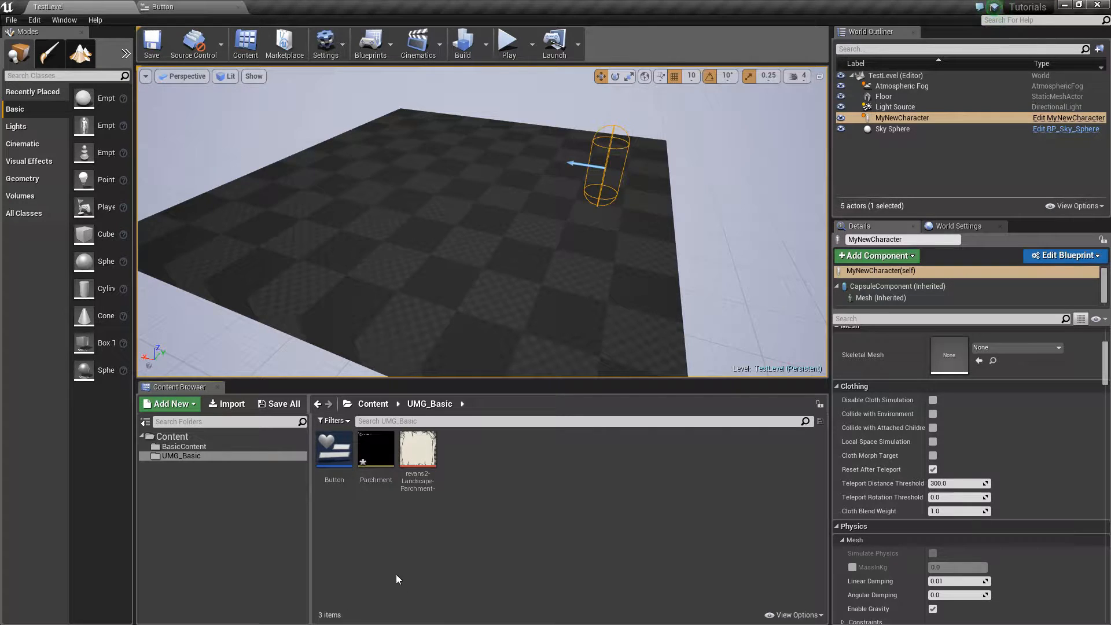
pyautogui.click(280, 447)
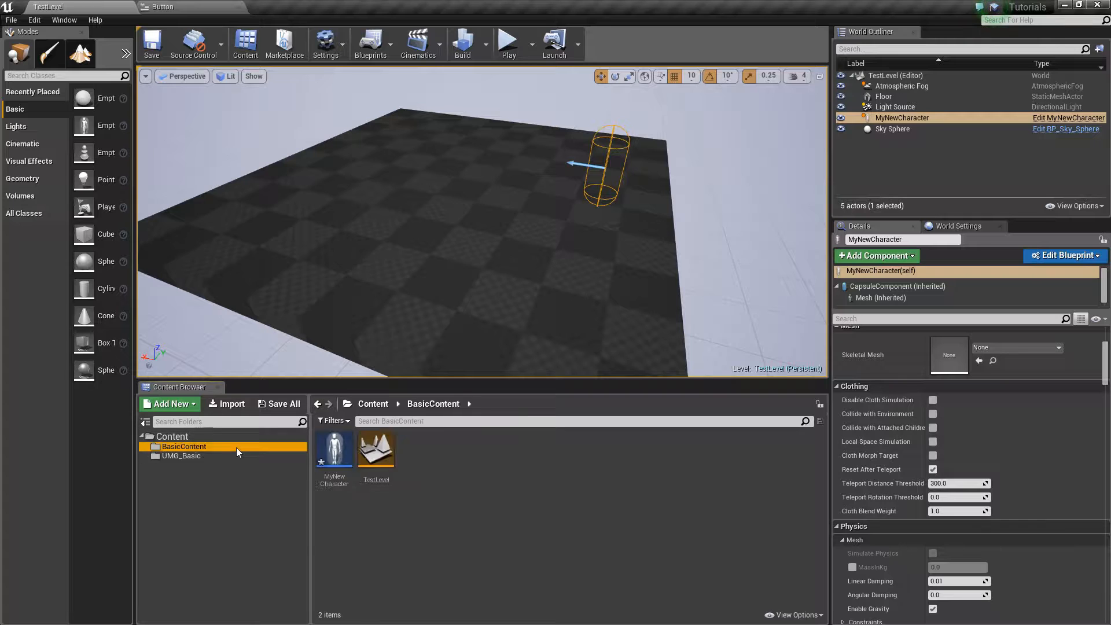
pyautogui.click(203, 457)
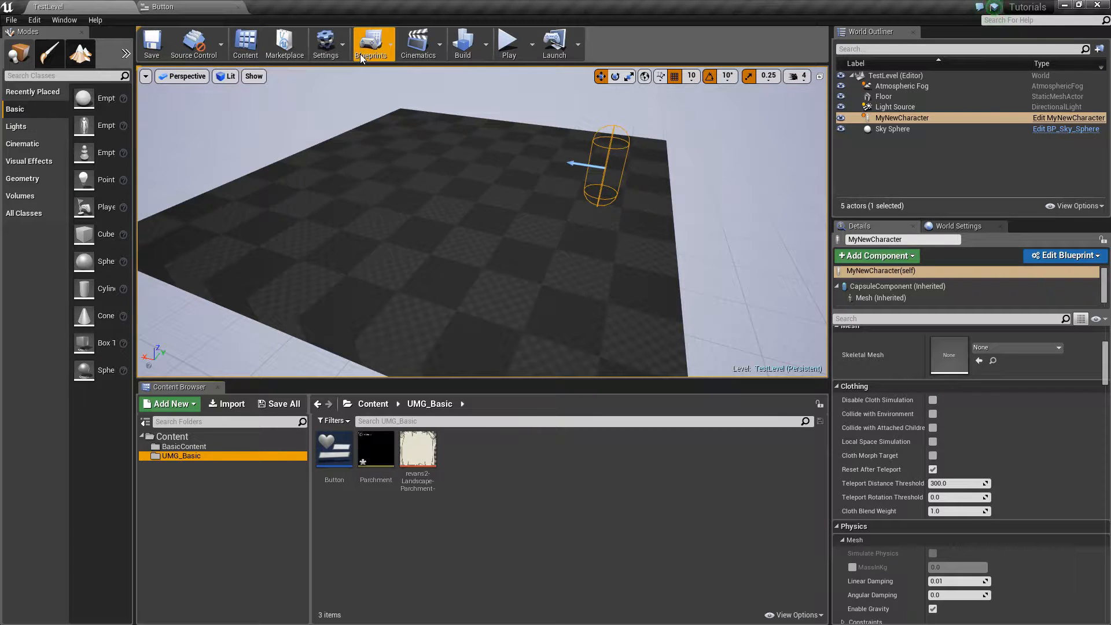
pyautogui.click(382, 58)
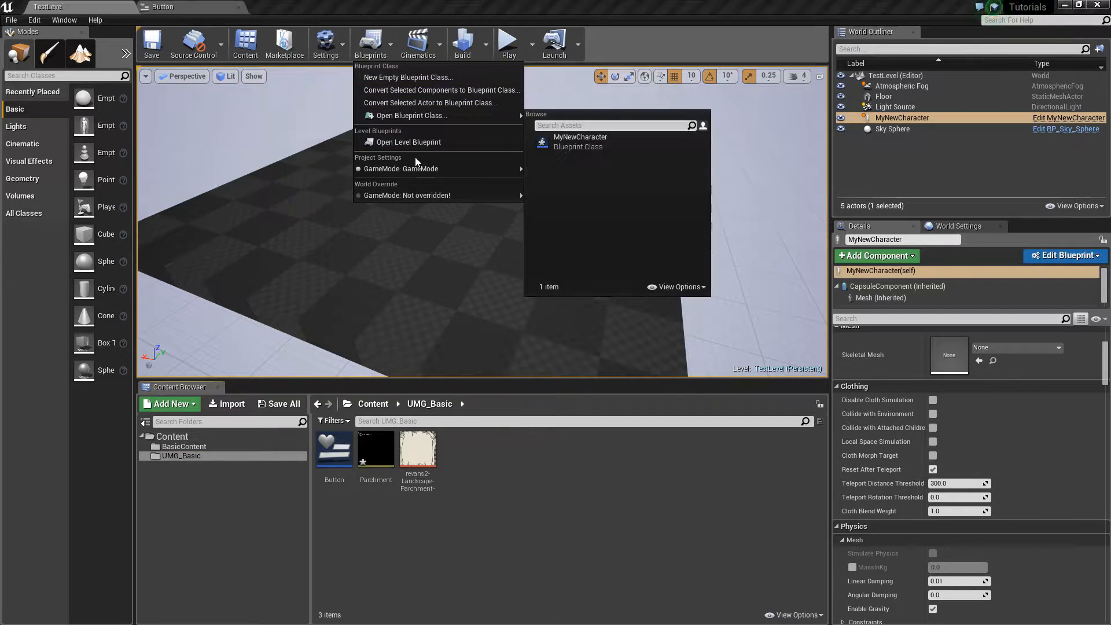
pyautogui.click(415, 147)
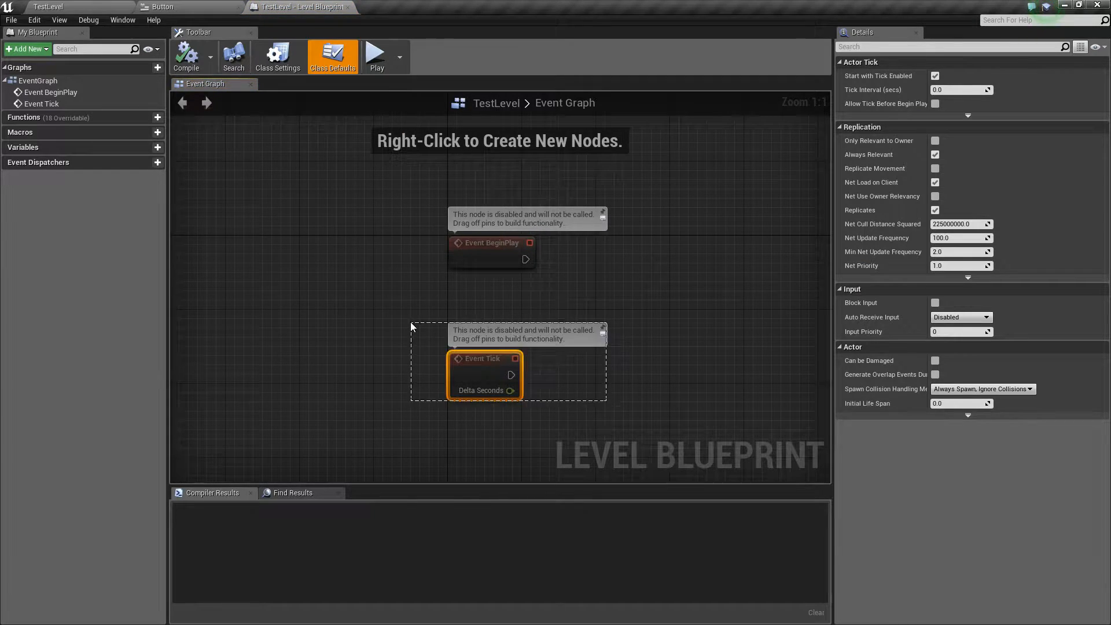
pyautogui.press('Delete')
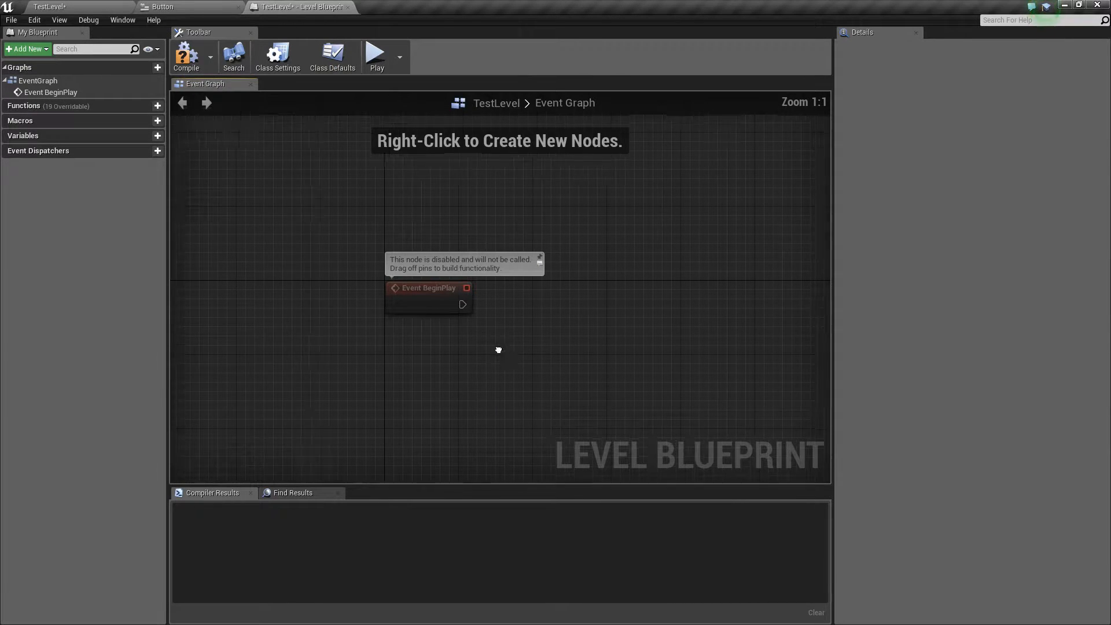
# Step: Locate the TestLevel asset in the BasicContent folder, and return to its level blueprint
pyautogui.click(94, 7)
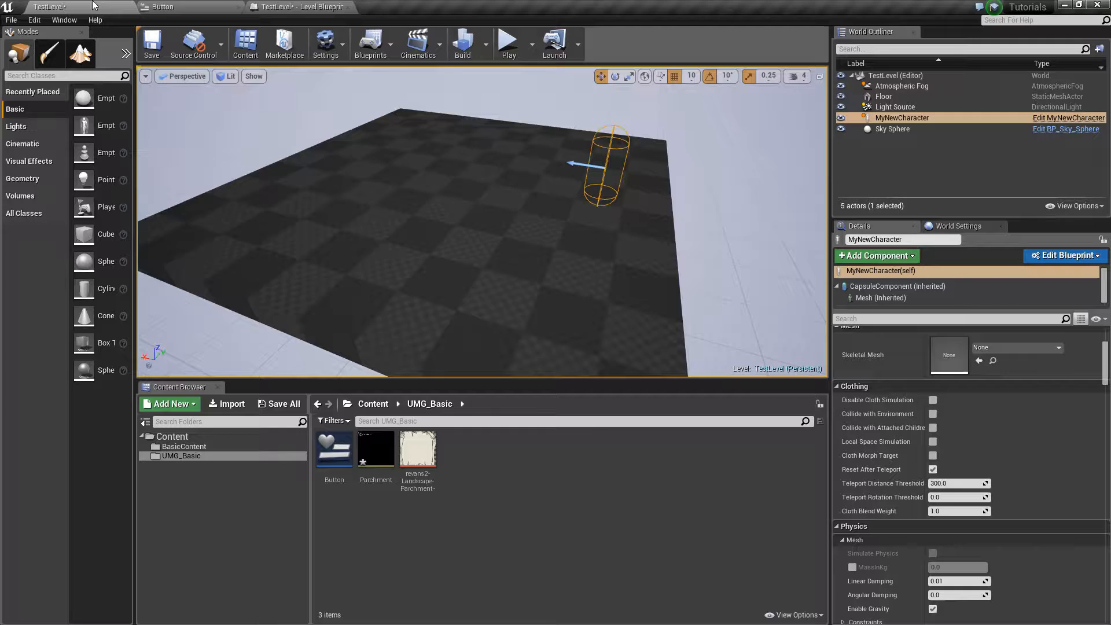
pyautogui.click(206, 448)
pyautogui.click(374, 448)
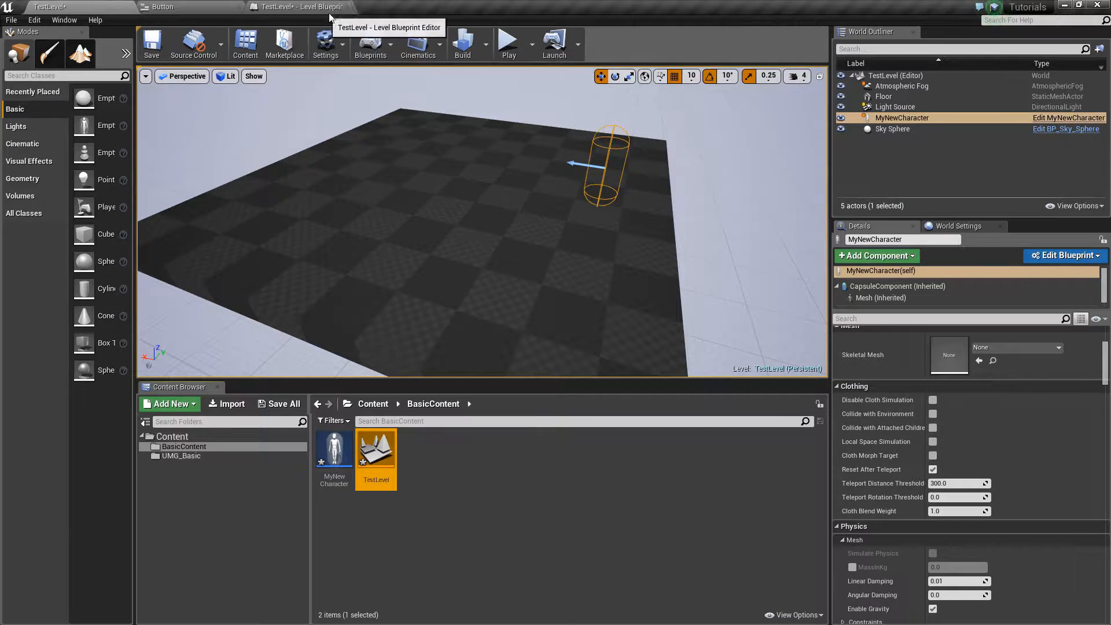
pyautogui.click(291, 9)
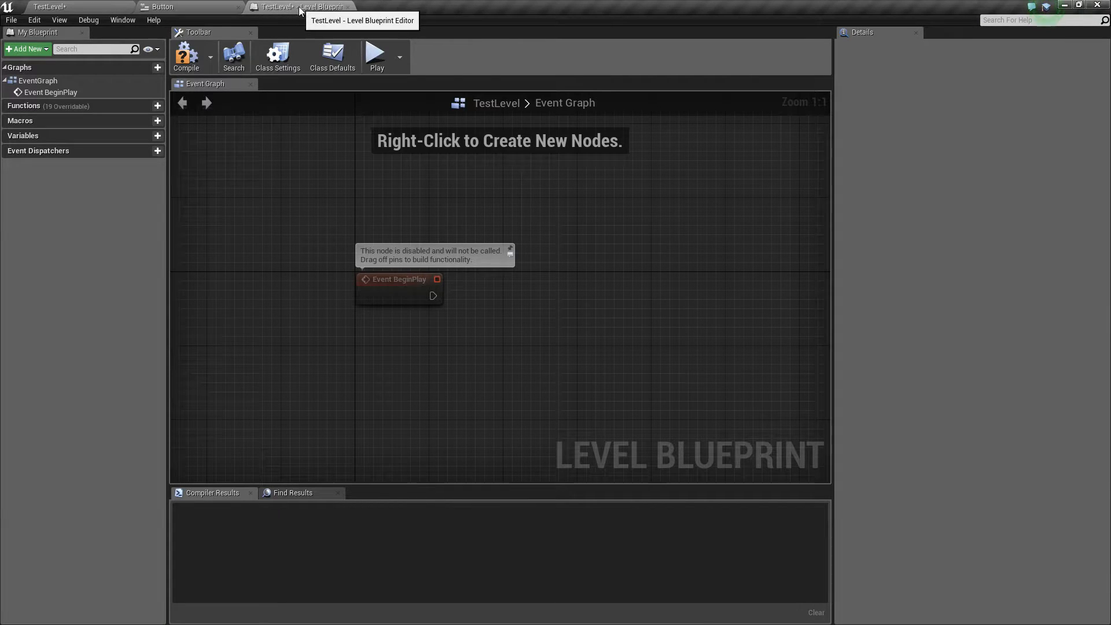
# Step: Add a Create Widget node wired from Event BeginPlay, set its class to Button, and align it with the event
pyautogui.moveTo(598, 365); pyautogui.dragTo(462, 349, button='right')
pyautogui.moveTo(358, 297); pyautogui.dragTo(415, 298)
pyautogui.write('create wid')
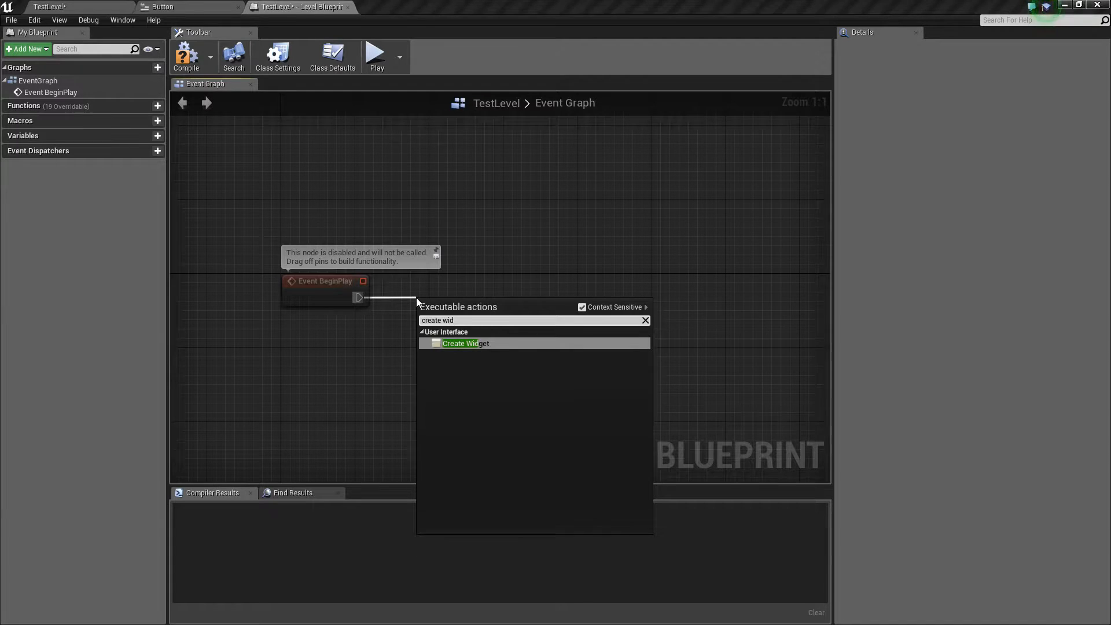
pyautogui.press('Return')
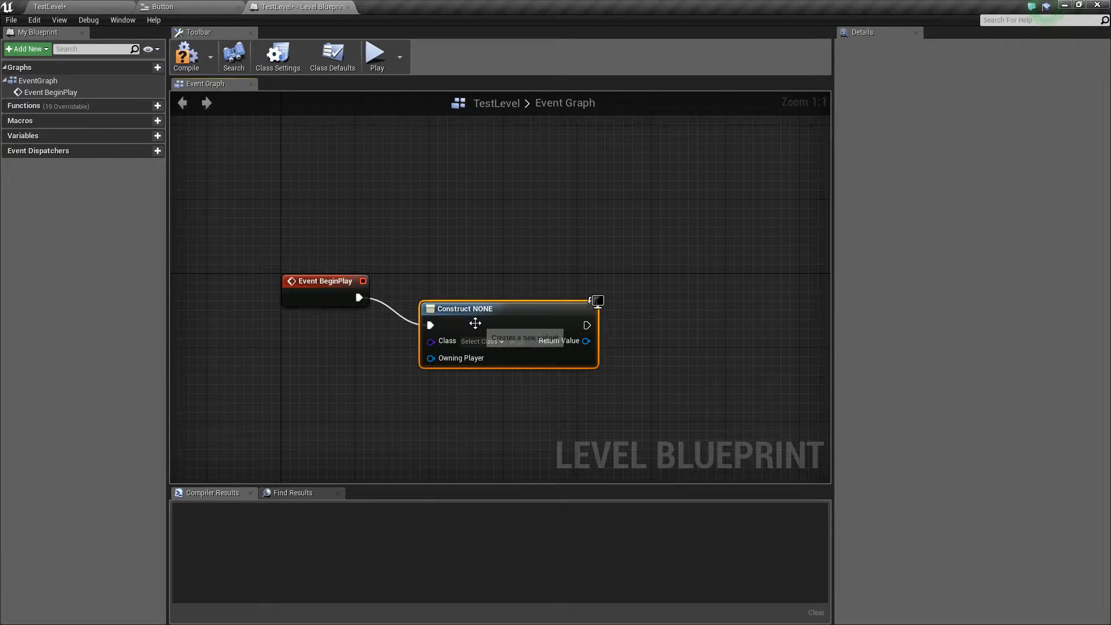
pyautogui.click(485, 342)
pyautogui.click(498, 78)
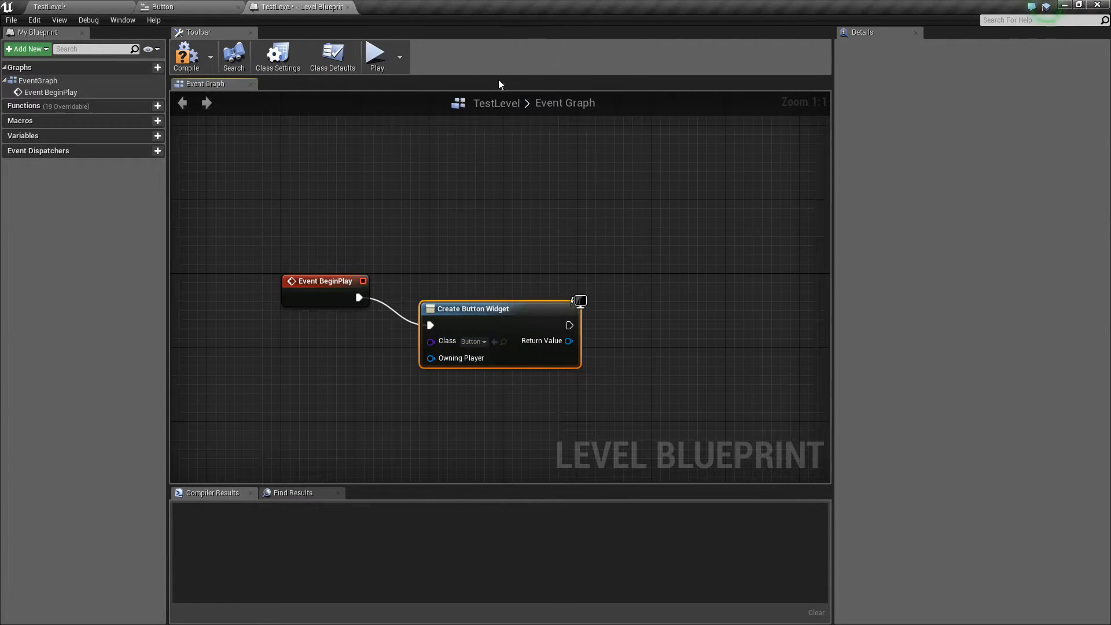
pyautogui.moveTo(452, 305); pyautogui.dragTo(462, 279)
pyautogui.moveTo(570, 231); pyautogui.dragTo(500, 208, button='right')
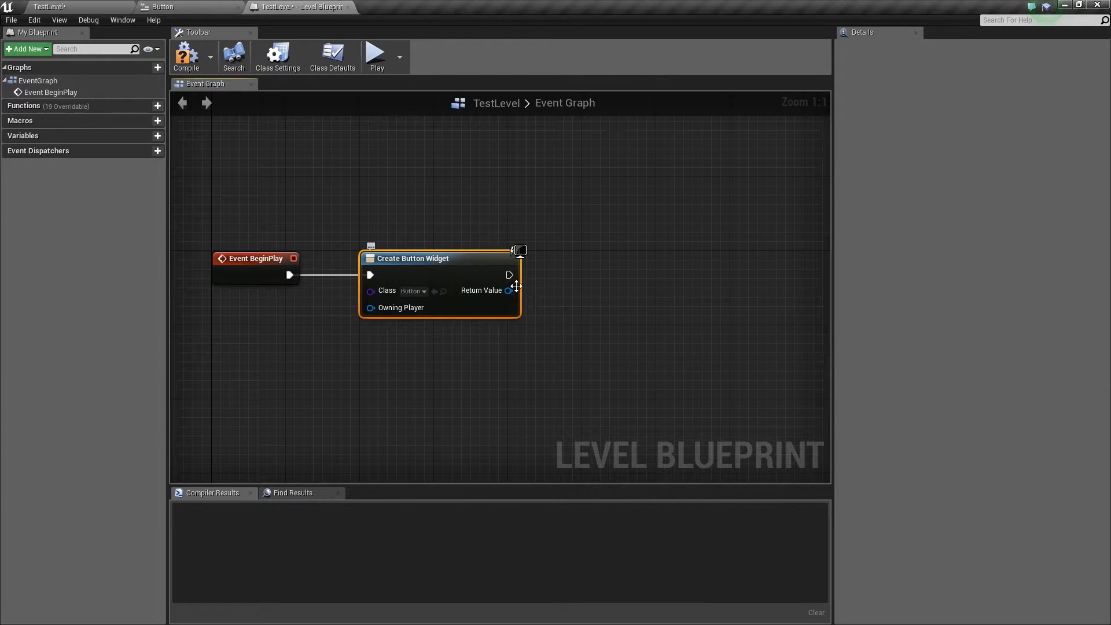
pyautogui.moveTo(529, 295); pyautogui.dragTo(474, 305, button='right')
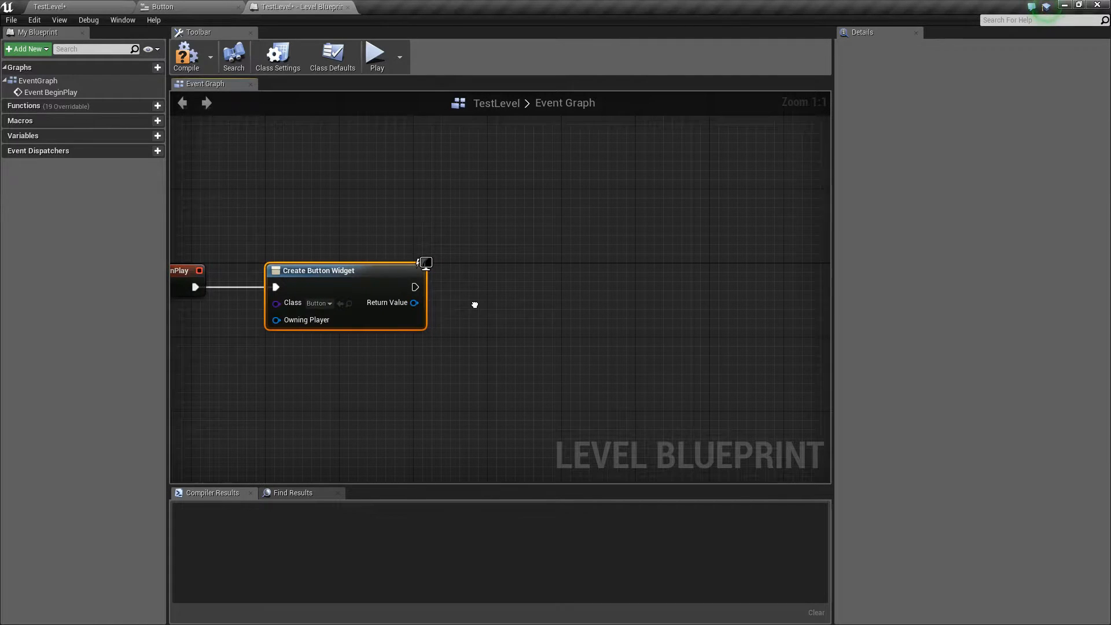
# Step: Switch to Photoshop, hide Layers 1, 2 and 3 of aims.psd, and add a new empty layer
pyautogui.hotkey('alt', 'Tab')
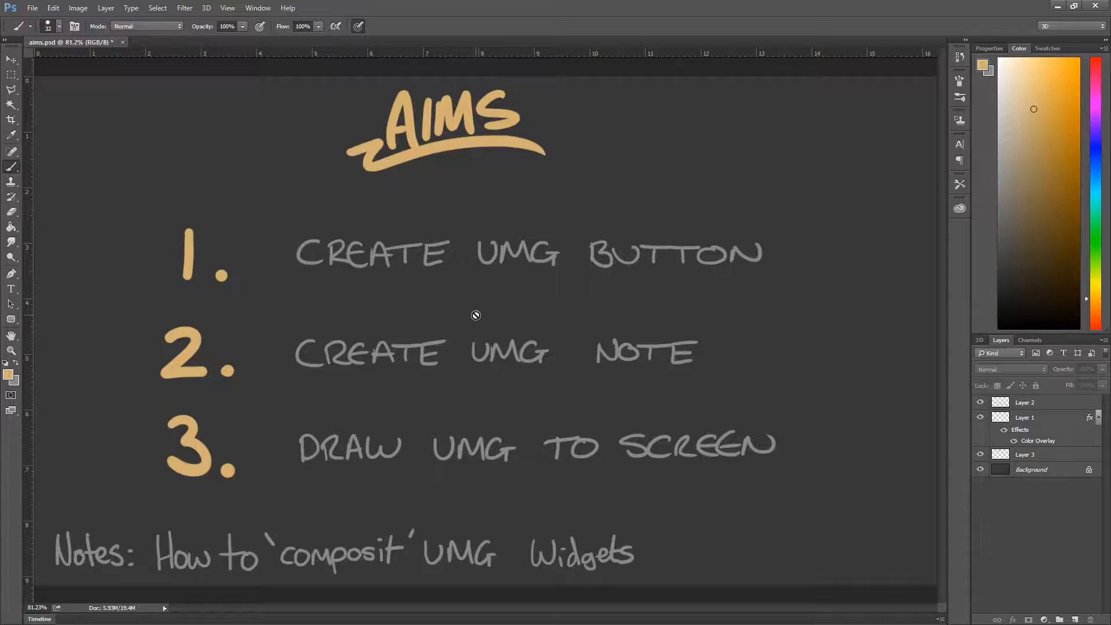
pyautogui.click(982, 421)
pyautogui.click(981, 405)
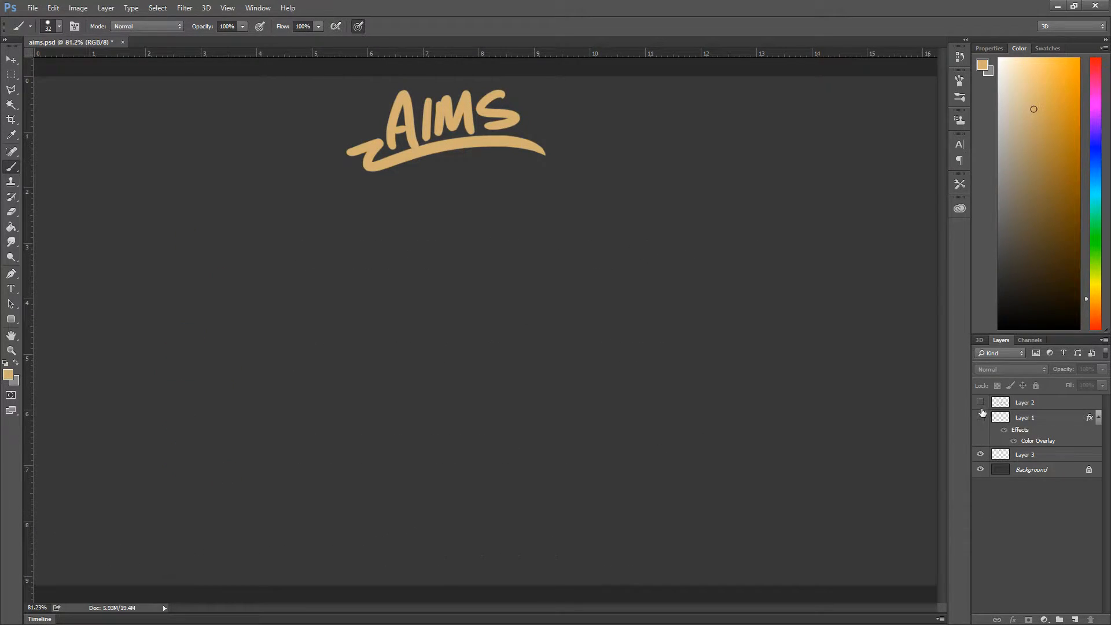
pyautogui.click(986, 454)
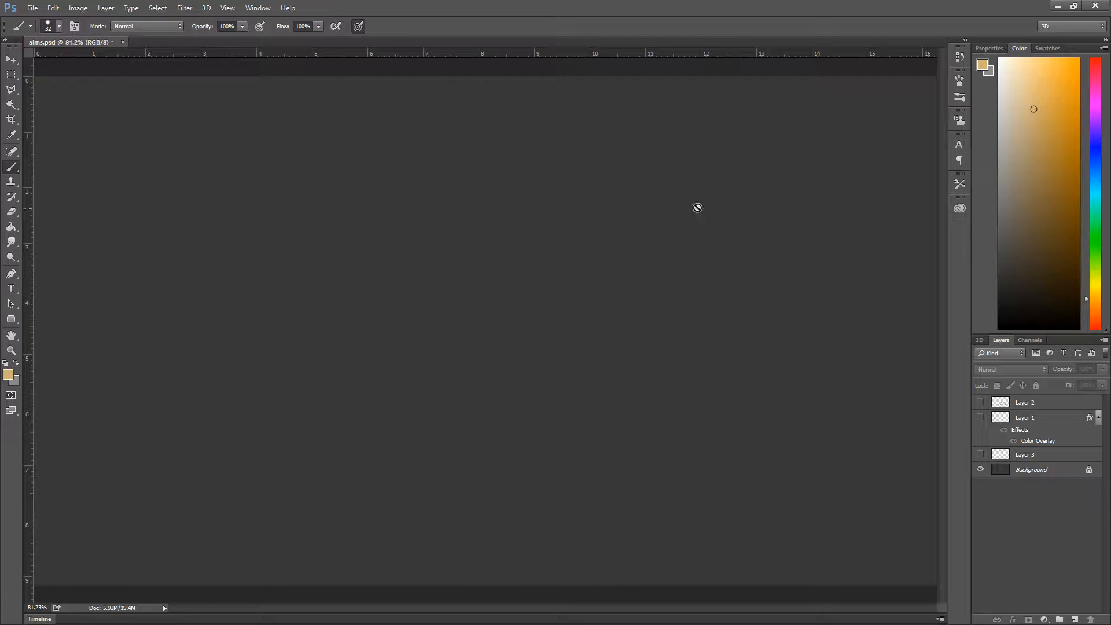
pyautogui.hotkey('ctrl', 'shift', 'n')
pyautogui.press('Return')
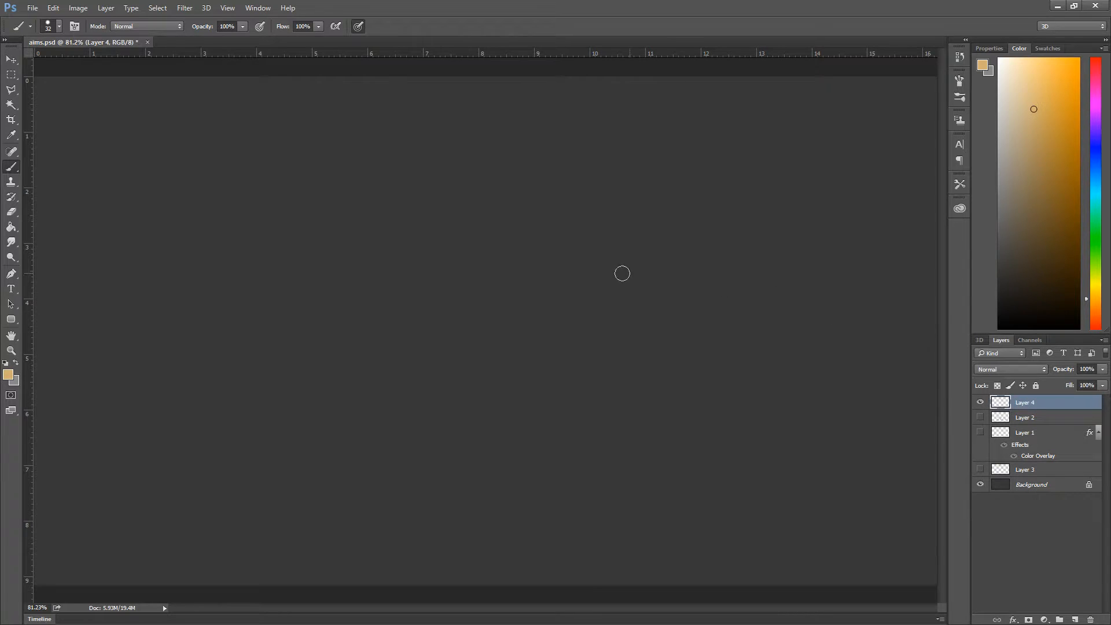
# Step: Handwrite the heading "1) Alignment" near the canvas's upper edge with a grey 13 px brush
pyautogui.press('x')
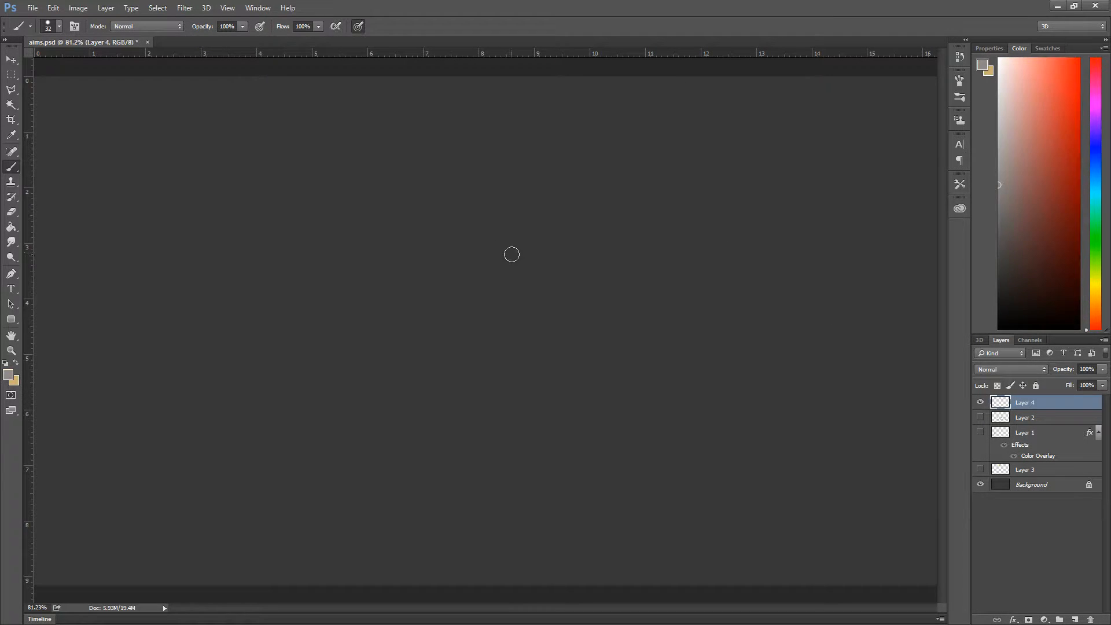
pyautogui.rightClick(238, 185)
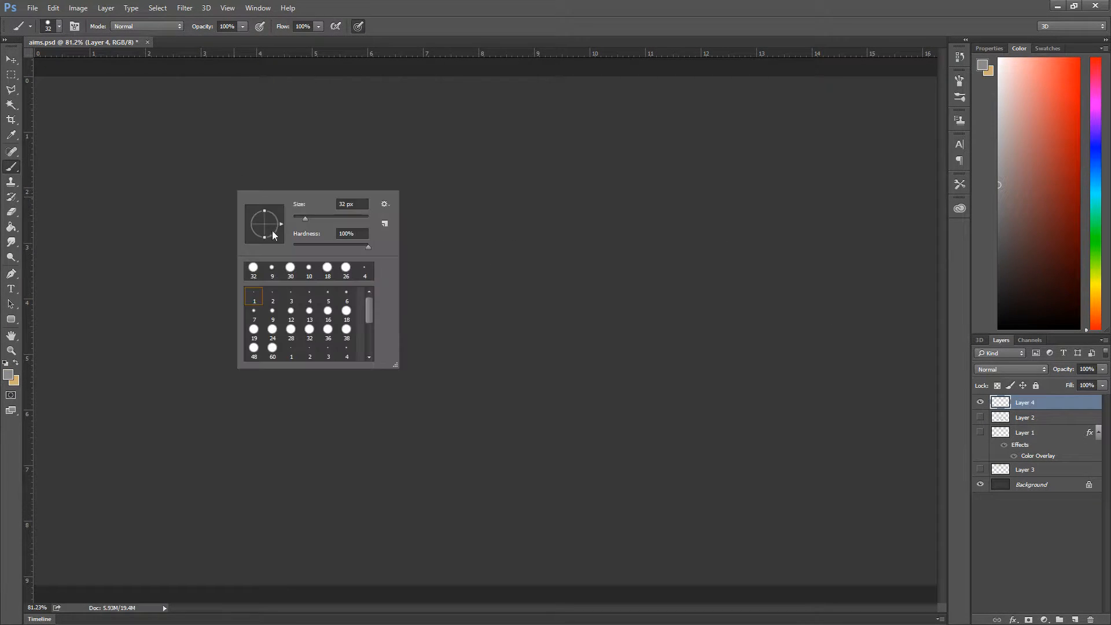
pyautogui.click(298, 217)
pyautogui.moveTo(183, 125); pyautogui.dragTo(184, 145)
pyautogui.moveTo(192, 114); pyautogui.dragTo(198, 154)
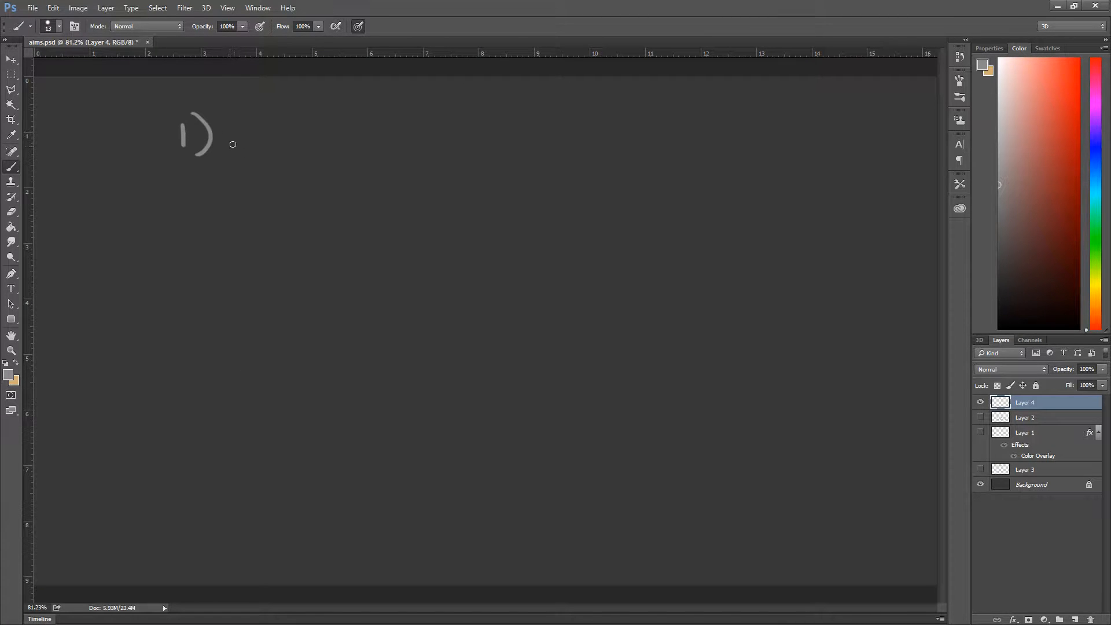
pyautogui.moveTo(230, 153)
pyautogui.mouseDown()
pyautogui.moveTo(249, 151)
pyautogui.moveTo(247, 137)
pyautogui.mouseUp()
pyautogui.moveTo(255, 116)
pyautogui.mouseDown()
pyautogui.moveTo(258, 152)
pyautogui.moveTo(271, 152)
pyautogui.mouseUp()
pyautogui.moveTo(292, 133)
pyautogui.mouseDown()
pyautogui.moveTo(288, 157)
pyautogui.moveTo(335, 143)
pyautogui.mouseUp()
pyautogui.moveTo(337, 136)
pyautogui.mouseDown()
pyautogui.moveTo(360, 131)
pyautogui.moveTo(385, 144)
pyautogui.mouseUp()
pyautogui.moveTo(389, 110)
pyautogui.mouseDown()
pyautogui.moveTo(409, 141)
pyautogui.moveTo(412, 123)
pyautogui.mouseUp()
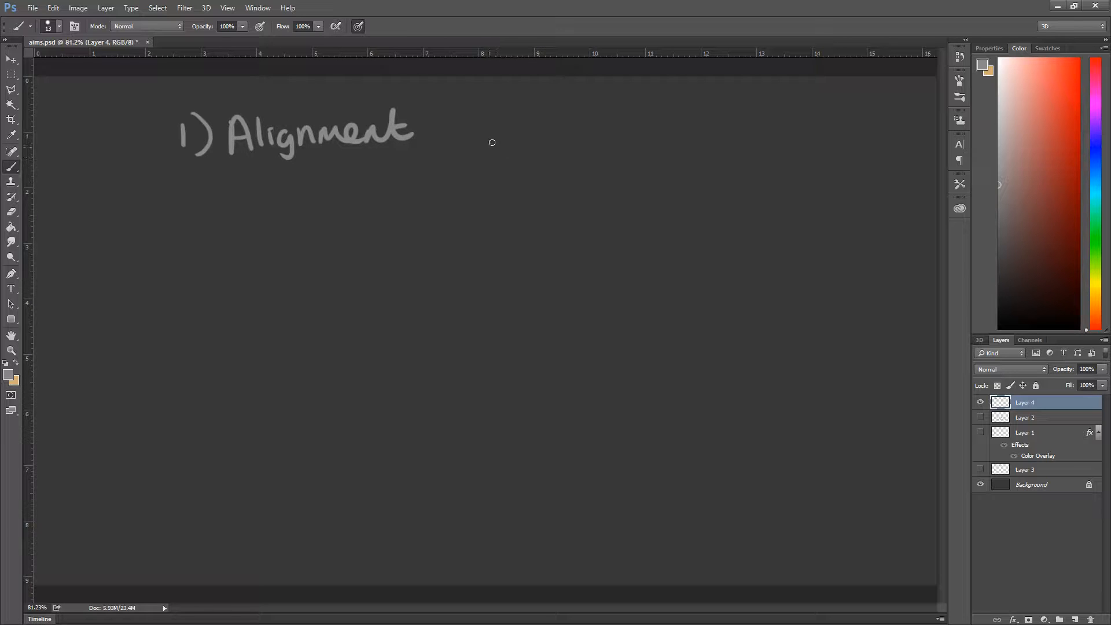
# Step: Draw a rectangle beside the Alignment heading and label its corners 0 and 1 and its axes x and y
pyautogui.moveTo(492, 116)
pyautogui.mouseDown()
pyautogui.moveTo(606, 142)
pyautogui.moveTo(607, 109)
pyautogui.mouseUp()
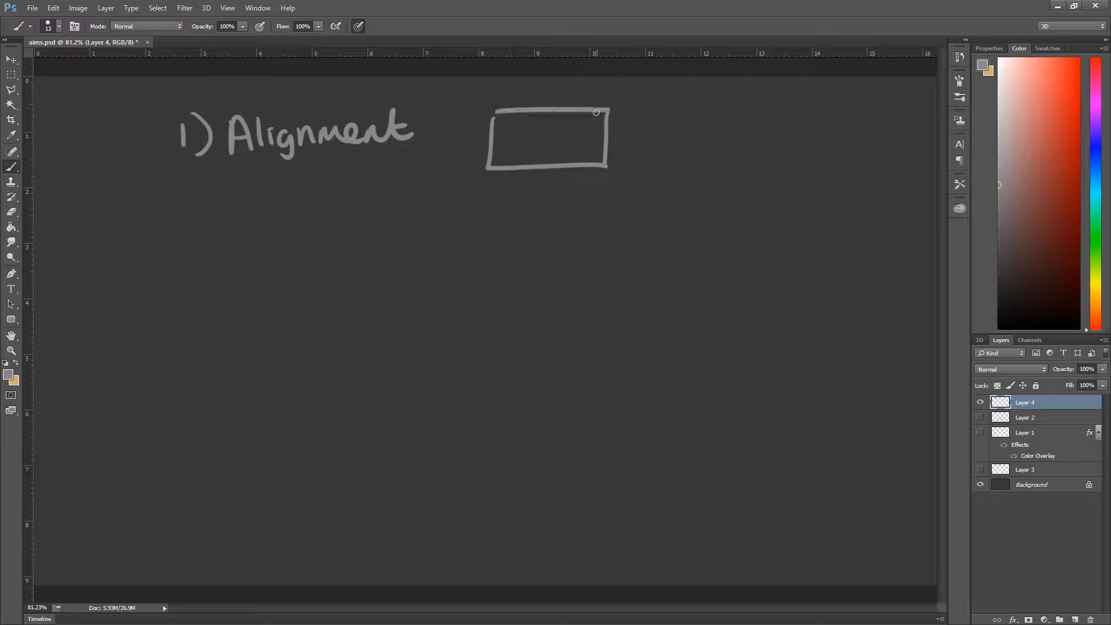
pyautogui.moveTo(474, 98)
pyautogui.mouseDown()
pyautogui.moveTo(479, 113)
pyautogui.moveTo(476, 97)
pyautogui.mouseUp()
pyautogui.moveTo(622, 86); pyautogui.dragTo(619, 105)
pyautogui.moveTo(546, 86); pyautogui.dragTo(560, 95)
pyautogui.moveTo(560, 85); pyautogui.dragTo(546, 95)
pyautogui.moveTo(472, 140); pyautogui.dragTo(464, 152)
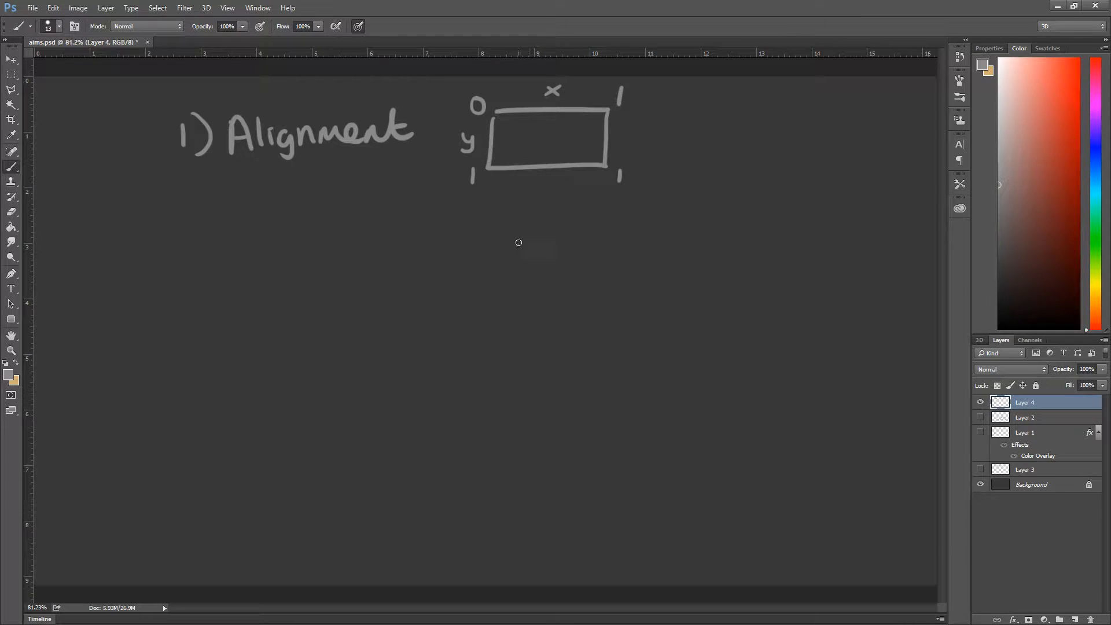
# Step: Write the alignment values 0.5 and 0.5 beside the rectangle and mark a dot at its centre
pyautogui.moveTo(730, 117)
pyautogui.mouseDown()
pyautogui.moveTo(718, 132)
pyautogui.moveTo(730, 116)
pyautogui.moveTo(762, 120)
pyautogui.moveTo(756, 128)
pyautogui.mouseUp()
pyautogui.click(748, 125)
pyautogui.moveTo(715, 164); pyautogui.dragTo(756, 169)
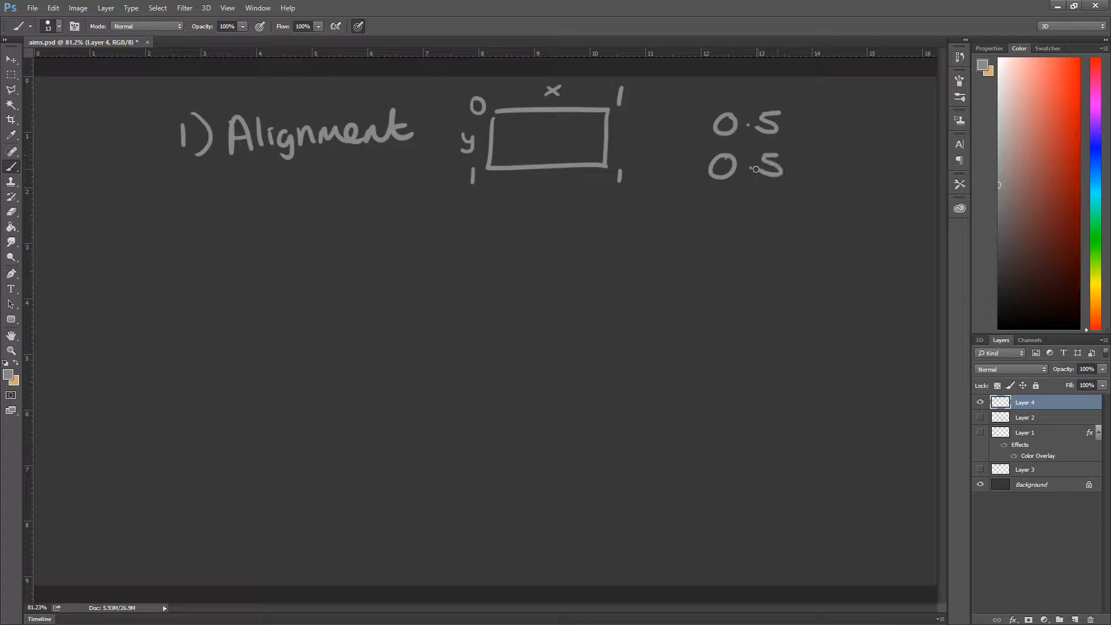
pyautogui.click(547, 138)
# Step: Write the heading "2) Position" and sketch a large screen rectangle containing a dot with a small square centred on it
pyautogui.moveTo(174, 250)
pyautogui.mouseDown()
pyautogui.moveTo(179, 267)
pyautogui.moveTo(197, 270)
pyautogui.mouseUp()
pyautogui.moveTo(200, 237)
pyautogui.mouseDown()
pyautogui.moveTo(203, 272)
pyautogui.moveTo(238, 242)
pyautogui.moveTo(363, 250)
pyautogui.moveTo(391, 267)
pyautogui.mouseUp()
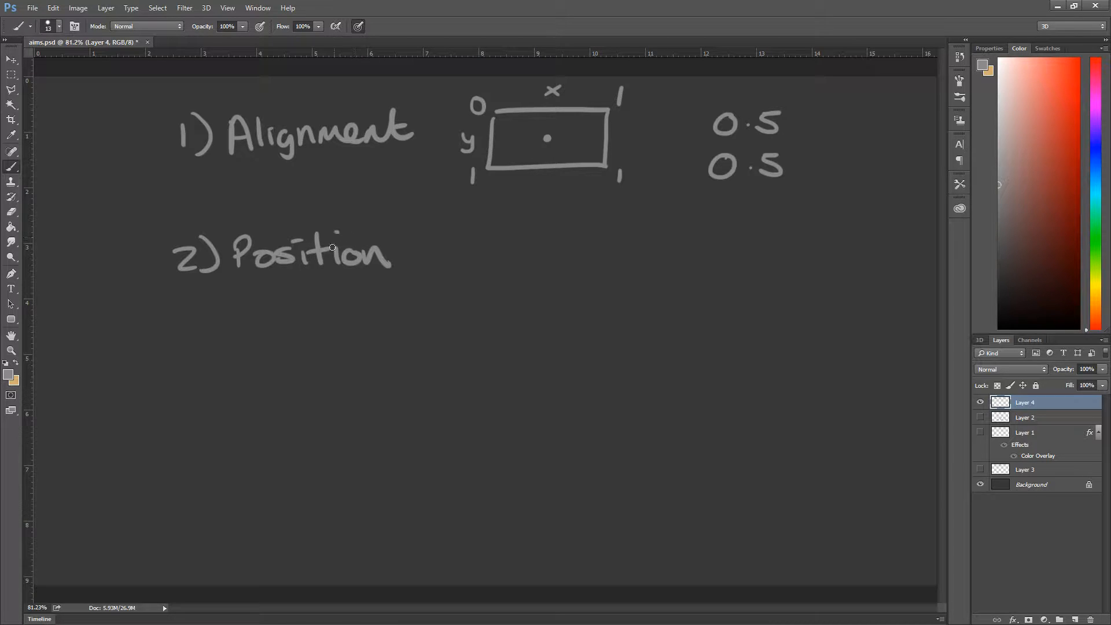
pyautogui.moveTo(758, 267); pyautogui.dragTo(756, 328)
pyautogui.moveTo(757, 244); pyautogui.dragTo(873, 245)
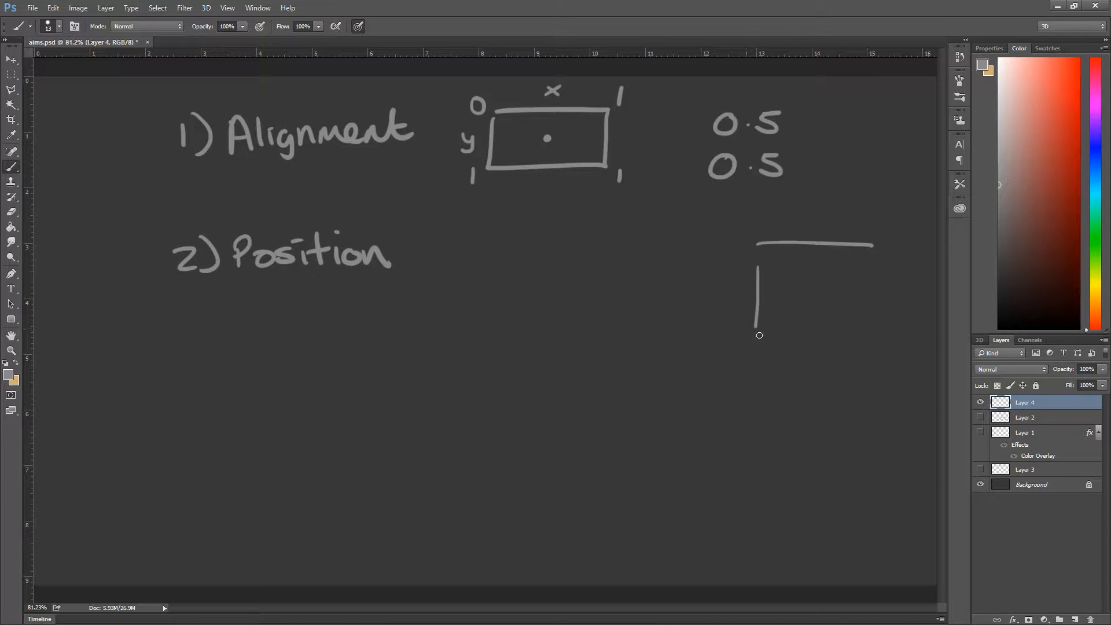
pyautogui.moveTo(742, 333); pyautogui.dragTo(878, 342)
pyautogui.moveTo(885, 255); pyautogui.dragTo(879, 312)
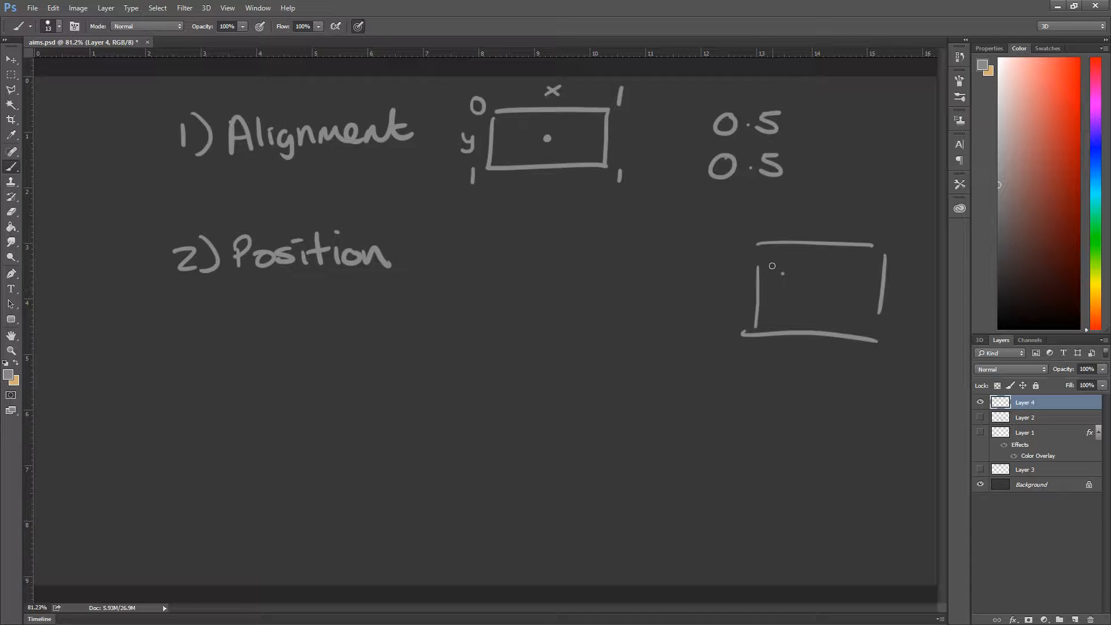
pyautogui.moveTo(771, 265)
pyautogui.mouseDown()
pyautogui.moveTo(771, 284)
pyautogui.moveTo(796, 284)
pyautogui.moveTo(797, 264)
pyautogui.moveTo(796, 284)
pyautogui.mouseUp()
# Step: Replace the two 0.5 alignment values with 0.0 and 0.0
pyautogui.moveTo(746, 116)
pyautogui.mouseDown()
pyautogui.moveTo(730, 172)
pyautogui.moveTo(747, 154)
pyautogui.mouseUp()
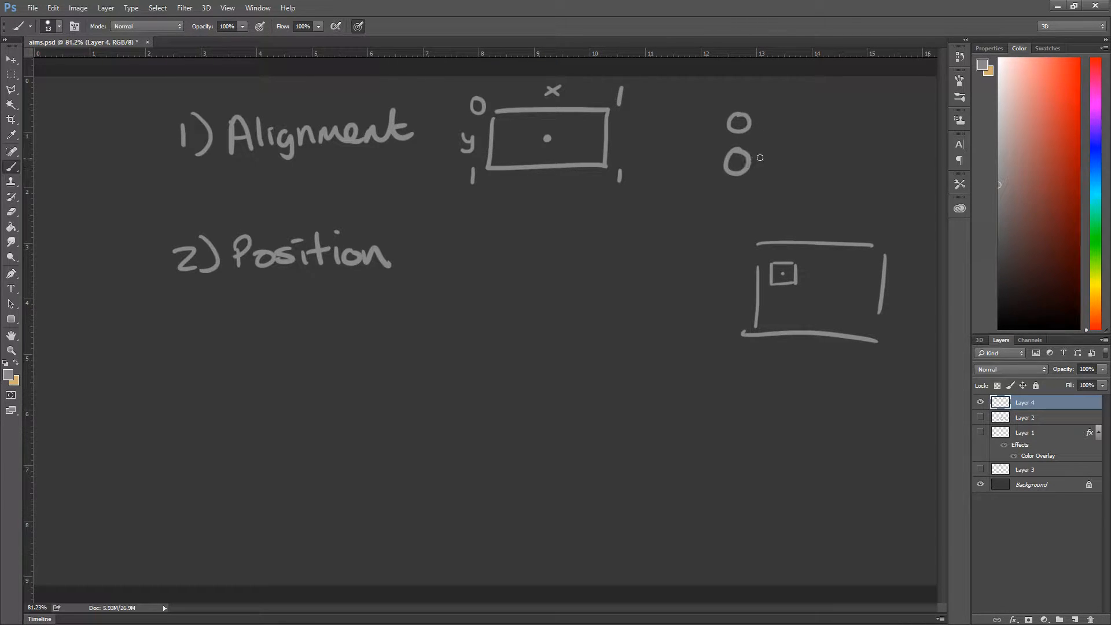
pyautogui.moveTo(790, 112); pyautogui.dragTo(789, 113)
pyautogui.click(763, 164)
pyautogui.moveTo(801, 155)
pyautogui.mouseDown()
pyautogui.moveTo(803, 173)
pyautogui.moveTo(805, 157)
pyautogui.mouseUp()
# Step: Erase the small square around the position dot and redraw it as a box whose upper-left corner sits on the dot
pyautogui.press('e')
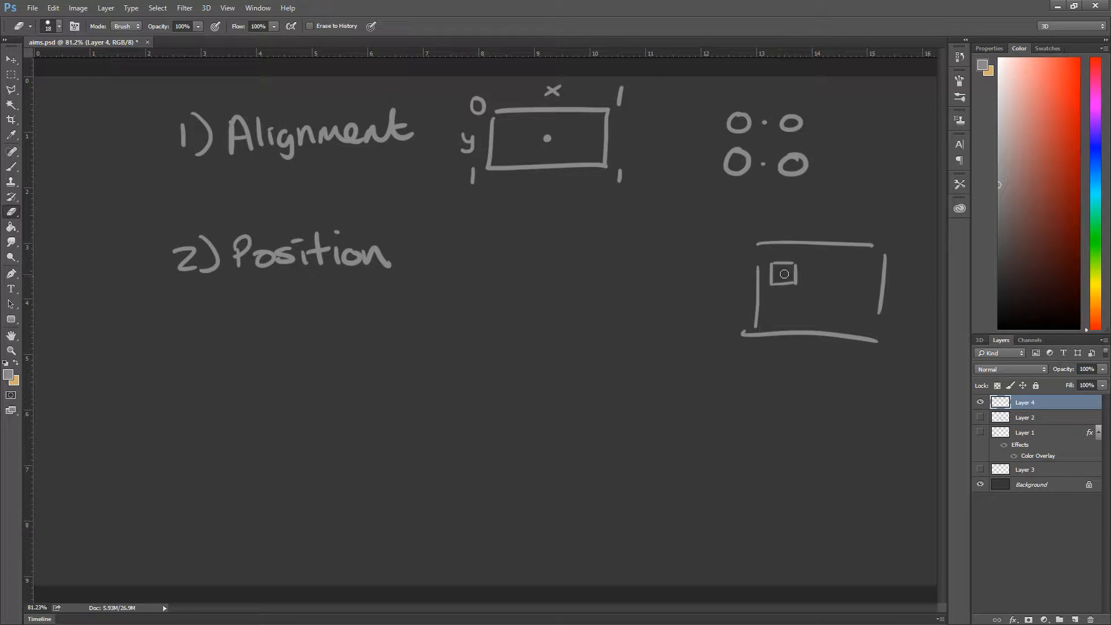
pyautogui.moveTo(771, 264)
pyautogui.mouseDown()
pyautogui.moveTo(772, 284)
pyautogui.moveTo(796, 279)
pyautogui.moveTo(775, 262)
pyautogui.moveTo(785, 273)
pyautogui.mouseUp()
pyautogui.press('b')
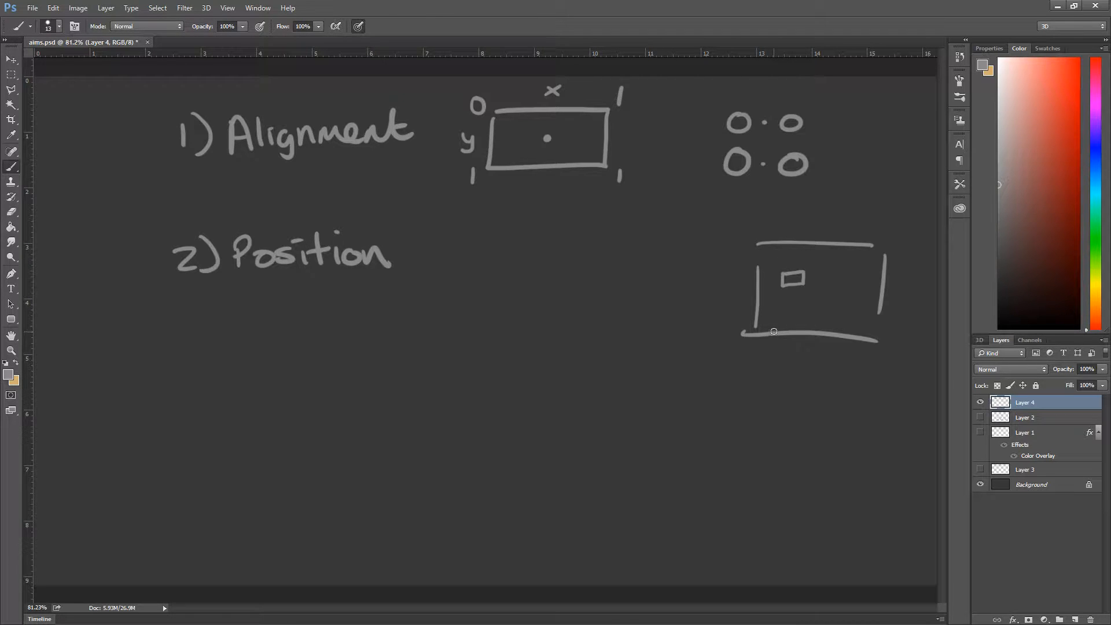
# Step: Remove the small redrawn box and erase the two 0.0 alignment values
pyautogui.hotkey('ctrl', 'z')
pyautogui.press('e')
pyautogui.moveTo(737, 114)
pyautogui.mouseDown()
pyautogui.moveTo(730, 128)
pyautogui.moveTo(792, 122)
pyautogui.moveTo(799, 141)
pyautogui.moveTo(717, 174)
pyautogui.moveTo(822, 167)
pyautogui.moveTo(781, 176)
pyautogui.mouseUp()
pyautogui.press('b')
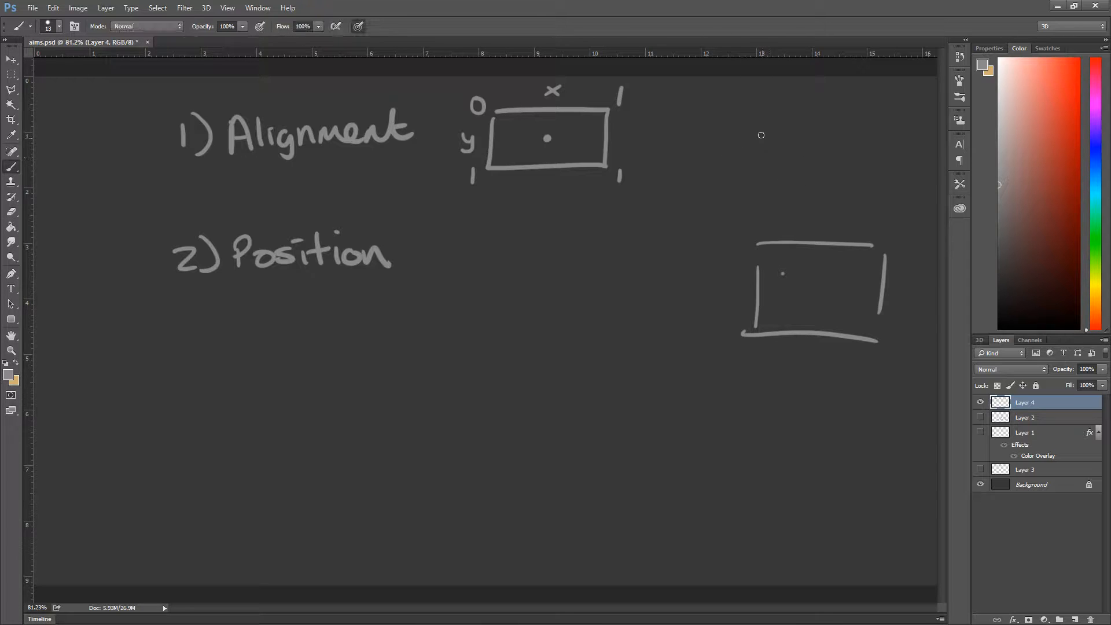
# Step: Write alignment values 1 and 1, mark the alignment rectangle's lower-right corner, and draw a small box ending at the position dot
pyautogui.moveTo(760, 114); pyautogui.dragTo(759, 132)
pyautogui.moveTo(605, 169); pyautogui.dragTo(607, 163)
pyautogui.moveTo(763, 276); pyautogui.dragTo(780, 270)
# Step: Undo the small box, the marked rectangle corner and the alignment values 1 and 1
pyautogui.hotkey('ctrl', 'alt', 'z')
pyautogui.hotkey('ctrl', 'alt', 'z')
pyautogui.hotkey('ctrl', 'alt', 'z')
pyautogui.hotkey('ctrl', 'alt', 'z')
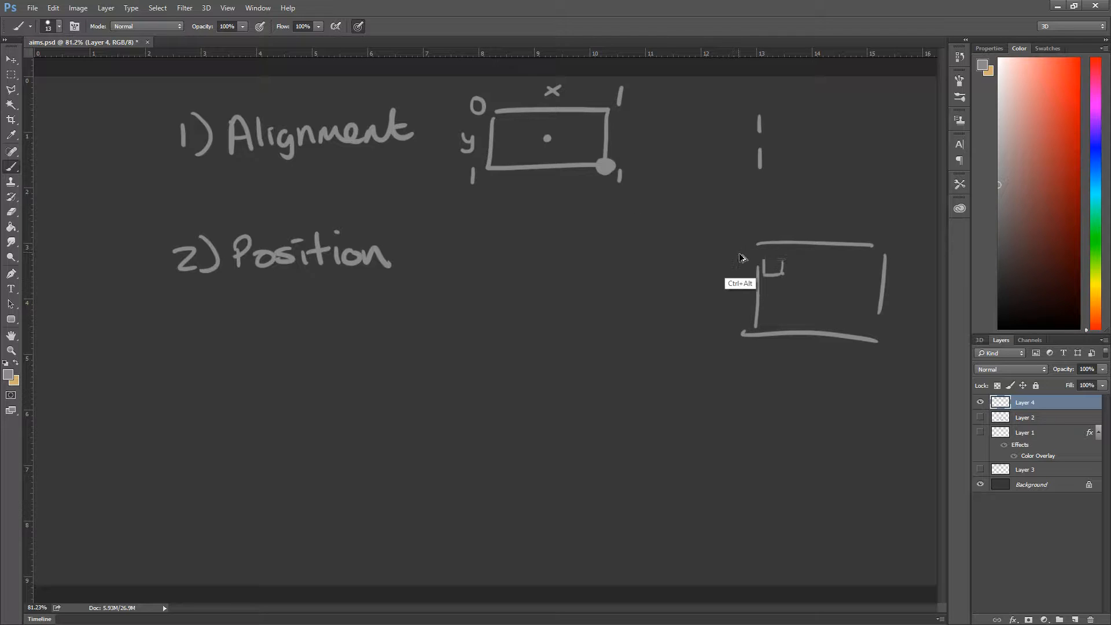
pyautogui.hotkey('ctrl', 'alt', 'z')
pyautogui.hotkey('ctrl', 'alt', 'z')
pyautogui.hotkey('ctrl', 'alt', 'z')
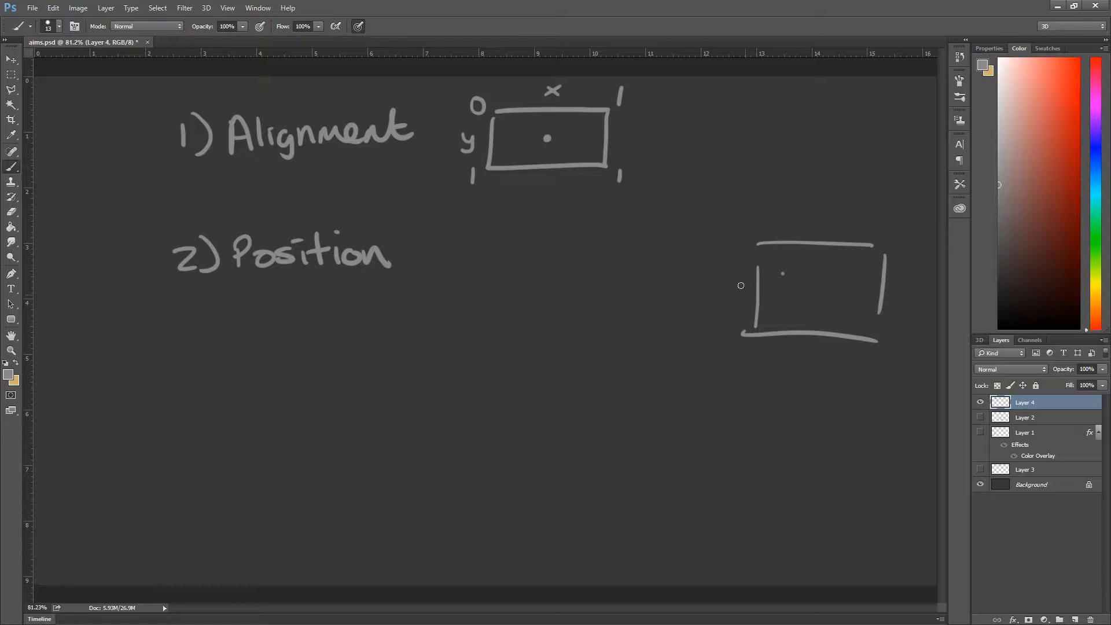
# Step: Trace a second outline around the screen rectangle and erase the position dot inside it
pyautogui.moveTo(753, 240)
pyautogui.mouseDown()
pyautogui.moveTo(749, 339)
pyautogui.moveTo(868, 347)
pyautogui.mouseUp()
pyautogui.moveTo(898, 255); pyautogui.dragTo(879, 341)
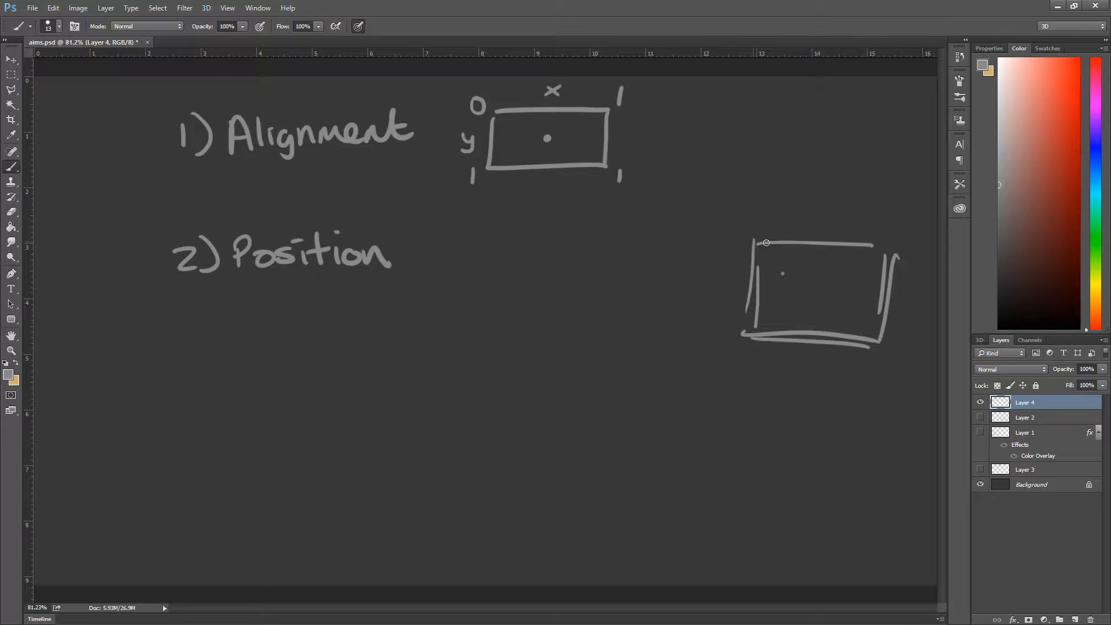
pyautogui.moveTo(751, 240); pyautogui.dragTo(872, 253)
pyautogui.press('e')
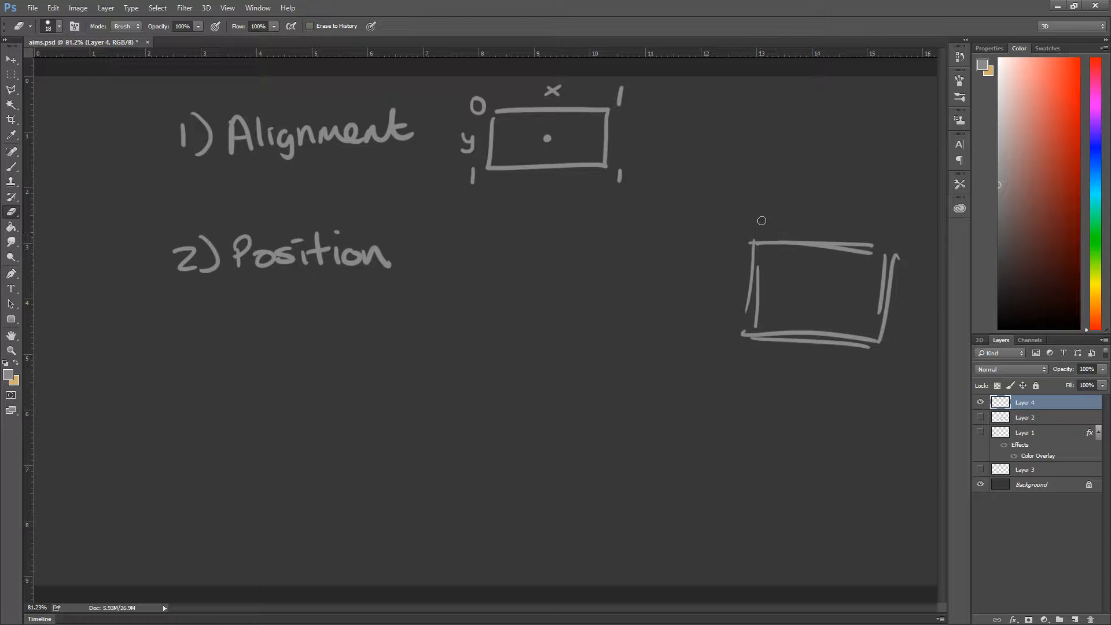
# Step: Label the screen rectangle's side edge y, its top edge x and its upper-left corner 0,0
pyautogui.press('b')
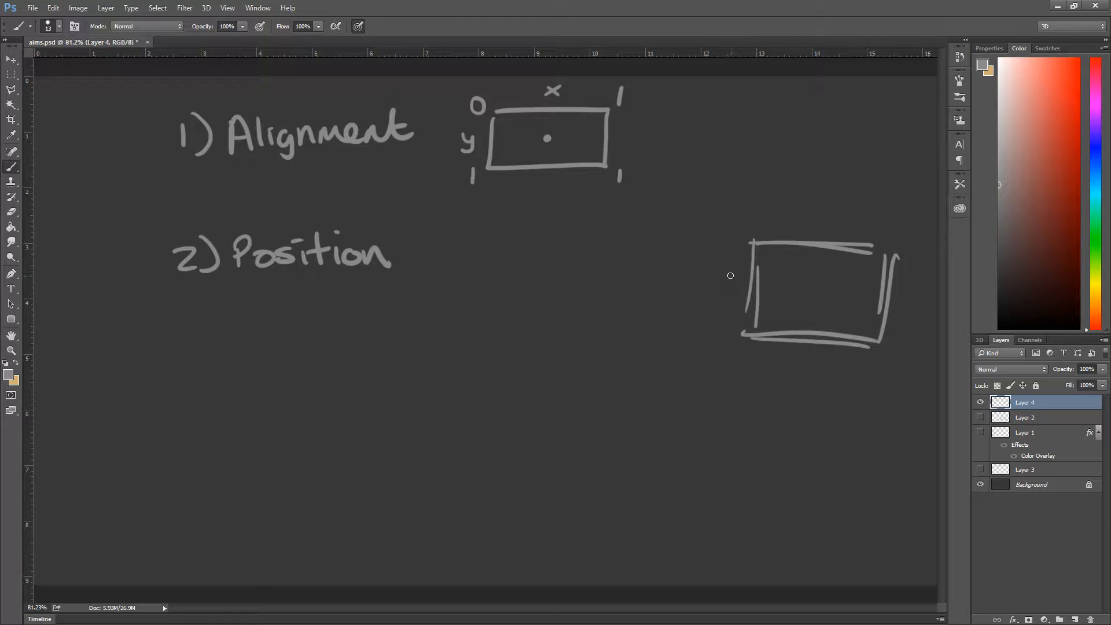
pyautogui.moveTo(731, 275); pyautogui.dragTo(733, 288)
pyautogui.moveTo(742, 274); pyautogui.dragTo(718, 296)
pyautogui.moveTo(810, 224); pyautogui.dragTo(823, 232)
pyautogui.moveTo(809, 234); pyautogui.dragTo(831, 221)
pyautogui.moveTo(744, 230)
pyautogui.mouseDown()
pyautogui.moveTo(736, 236)
pyautogui.moveTo(751, 221)
pyautogui.moveTo(732, 228)
pyautogui.moveTo(745, 239)
pyautogui.moveTo(732, 213)
pyautogui.moveTo(752, 222)
pyautogui.mouseUp()
pyautogui.hotkey('ctrl', 'z')
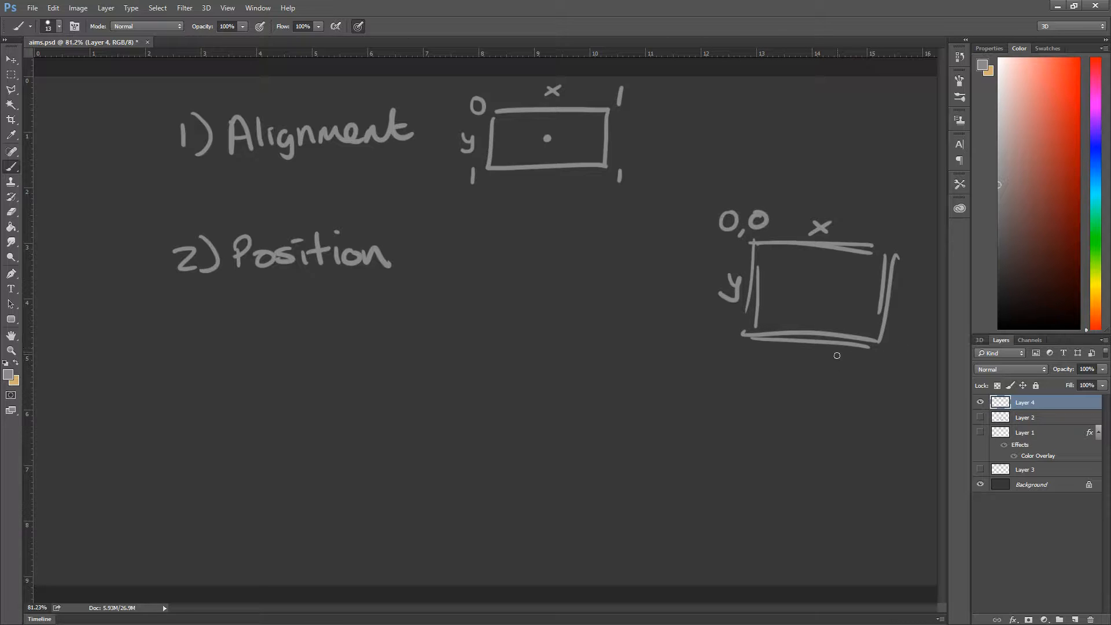
# Step: Label the screen rectangle's marked lower-right corner sx, sy and add an arrow leading to the words "viewport size"
pyautogui.moveTo(834, 361); pyautogui.dragTo(817, 371)
pyautogui.moveTo(850, 357); pyautogui.dragTo(841, 373)
pyautogui.moveTo(840, 358); pyautogui.dragTo(898, 392)
pyautogui.moveTo(832, 386)
pyautogui.mouseDown()
pyautogui.moveTo(811, 415)
pyautogui.moveTo(822, 412)
pyautogui.mouseUp()
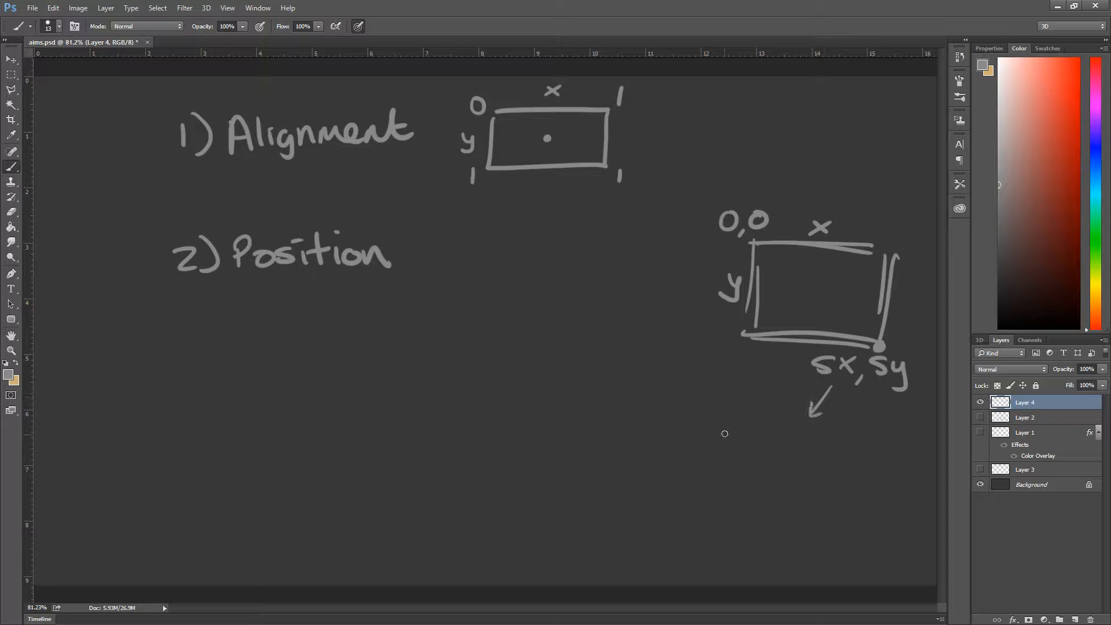
pyautogui.moveTo(683, 432); pyautogui.dragTo(884, 438)
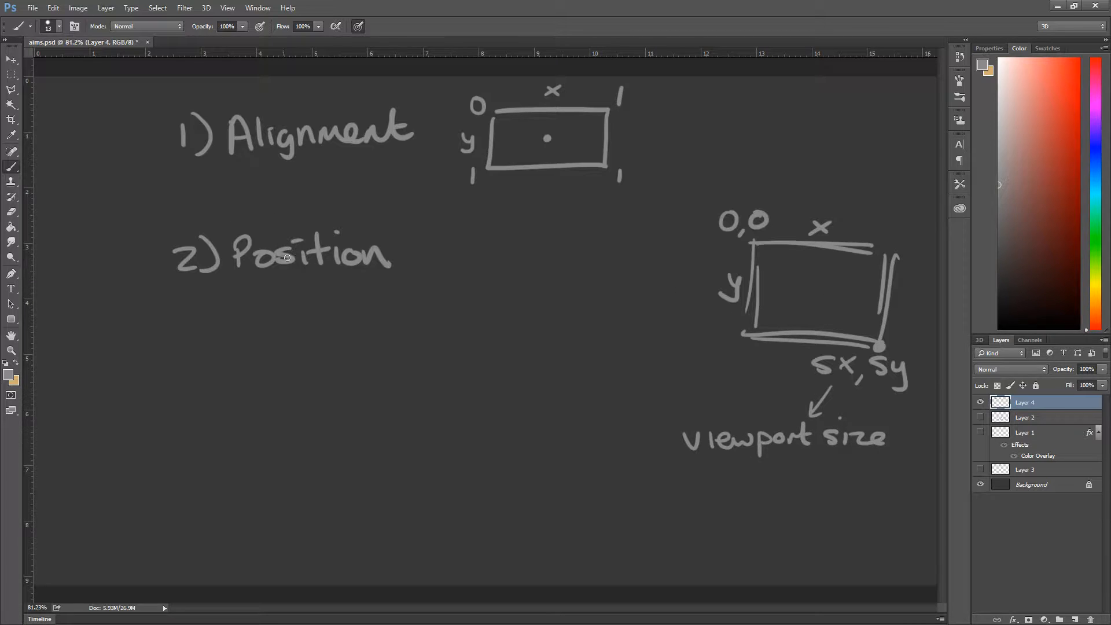
# Step: Write alignment values 0.5, 0.5 beside the alignment rectangle
pyautogui.moveTo(690, 113)
pyautogui.mouseDown()
pyautogui.moveTo(724, 112)
pyautogui.moveTo(718, 130)
pyautogui.mouseUp()
pyautogui.click(704, 121)
pyautogui.moveTo(754, 132)
pyautogui.mouseDown()
pyautogui.moveTo(808, 113)
pyautogui.moveTo(805, 130)
pyautogui.mouseUp()
pyautogui.click(797, 123)
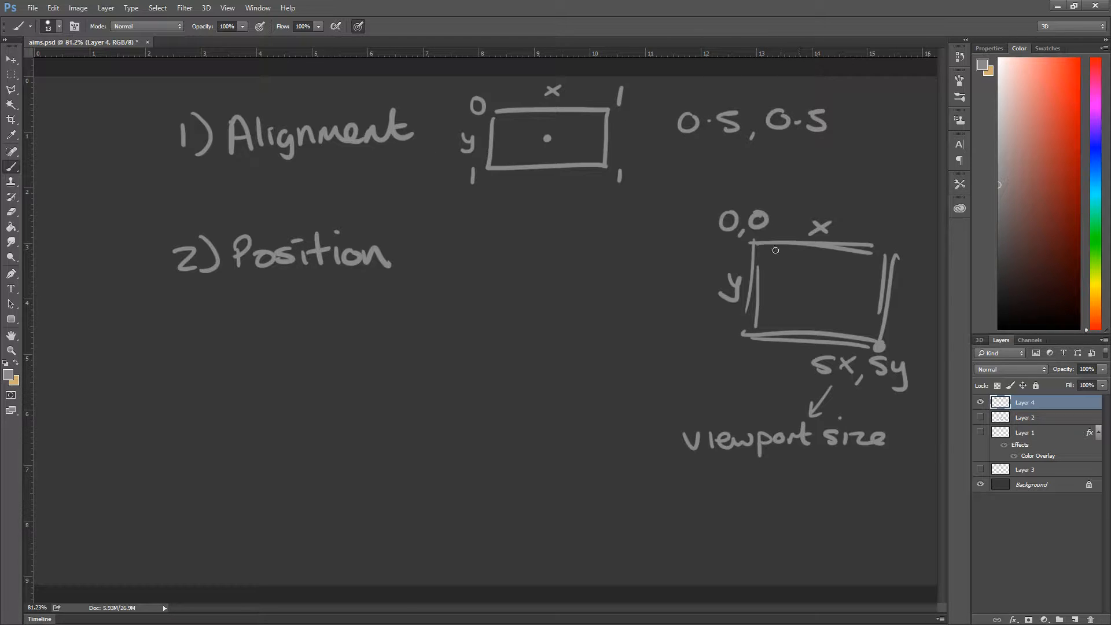
# Step: Sketch a small box at the centre of the screen rectangle and append /2 to "viewport size"
pyautogui.moveTo(806, 279); pyautogui.dragTo(803, 299)
pyautogui.moveTo(804, 277); pyautogui.dragTo(837, 280)
pyautogui.moveTo(802, 298); pyautogui.dragTo(833, 301)
pyautogui.moveTo(837, 278); pyautogui.dragTo(836, 303)
pyautogui.moveTo(901, 426)
pyautogui.mouseDown()
pyautogui.moveTo(886, 456)
pyautogui.moveTo(924, 448)
pyautogui.mouseUp()
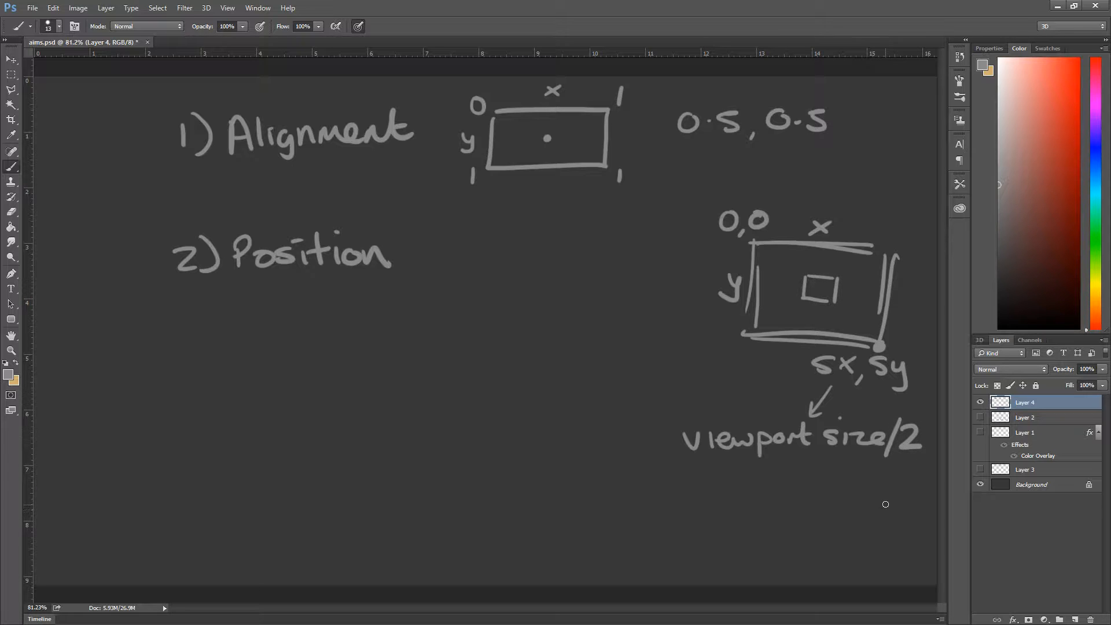
# Step: Mark the small box's centre and draw arrows along the screen rectangle's diagonal, top edge and left edge
pyautogui.click(822, 288)
pyautogui.moveTo(753, 245)
pyautogui.mouseDown()
pyautogui.moveTo(872, 335)
pyautogui.moveTo(853, 332)
pyautogui.mouseUp()
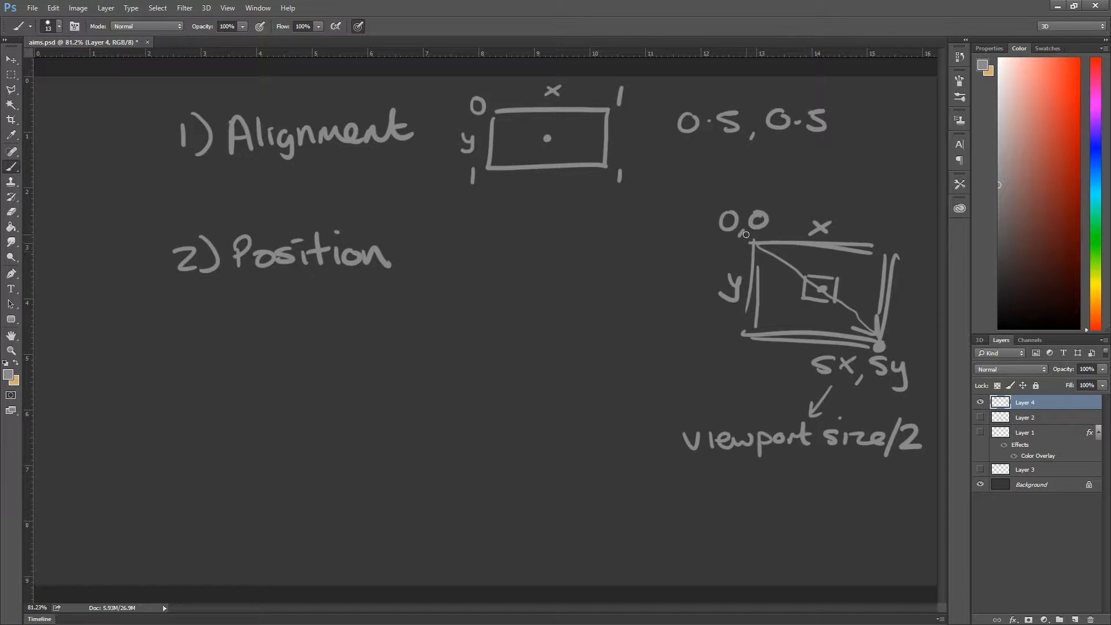
pyautogui.moveTo(746, 234); pyautogui.dragTo(864, 239)
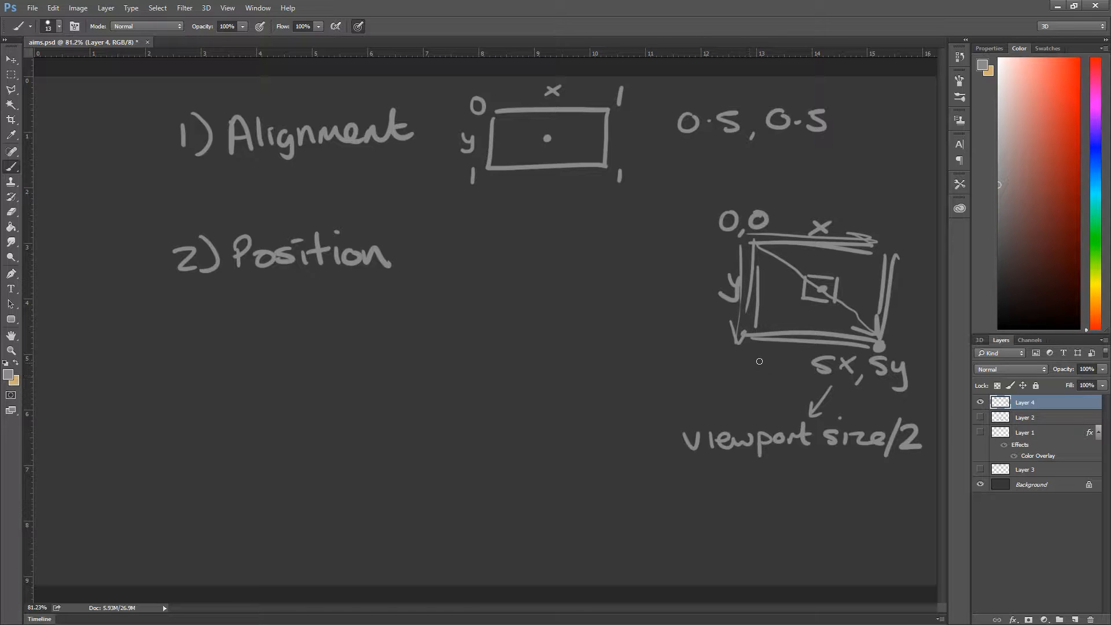
# Step: Undo the arrows, the centre mark, the small centred box and the /2 after "viewport size"
pyautogui.hotkey('ctrl', 'alt', 'z')
pyautogui.hotkey('ctrl', 'alt', 'z')
pyautogui.hotkey('ctrl', 'alt', 'z')
pyautogui.hotkey('ctrl', 'alt', 'z')
pyautogui.hotkey('ctrl', 'alt', 'z')
pyautogui.hotkey('ctrl', 'alt', 'z')
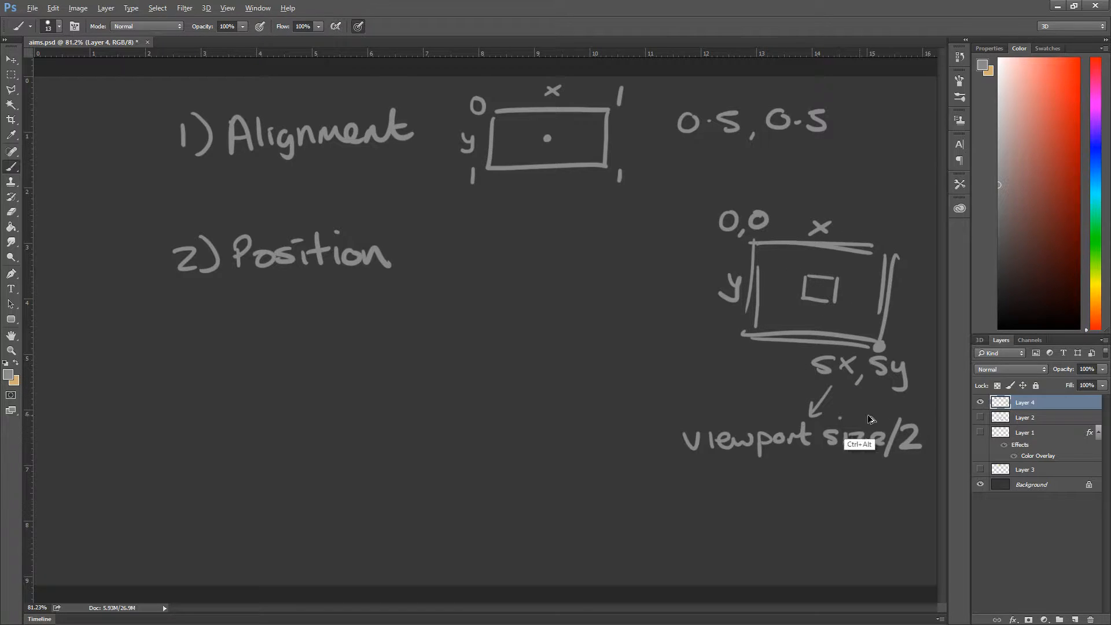
pyautogui.hotkey('ctrl', 'alt', 'z')
pyautogui.hotkey('ctrl', 'alt', 'z')
pyautogui.hotkey('ctrl', 'alt', 'z')
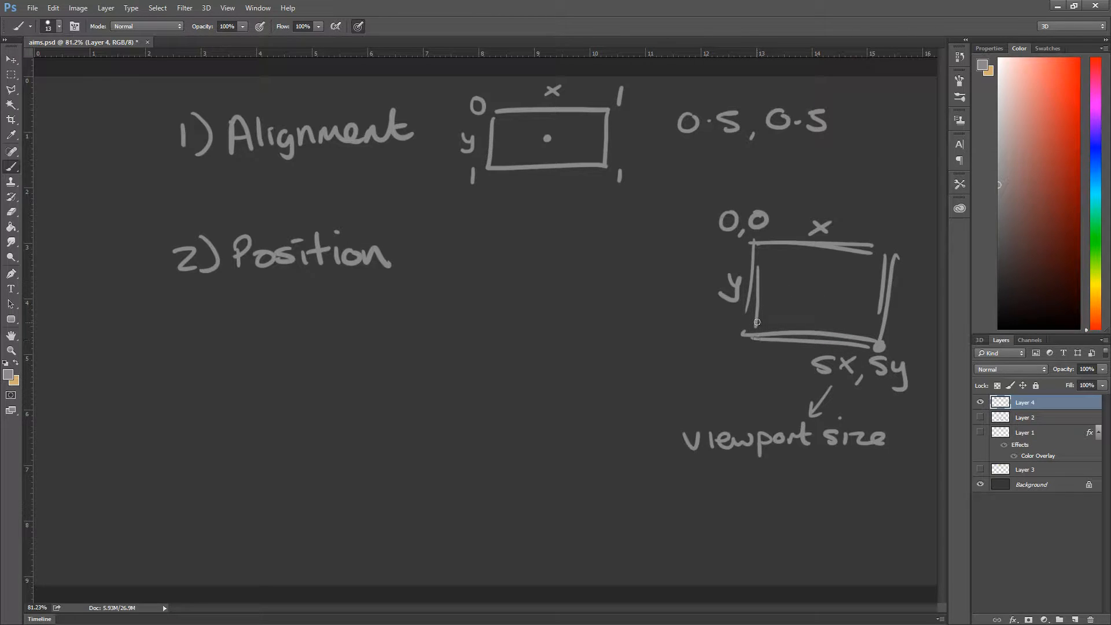
# Step: Shade a small block in the screen rectangle's lower-left corner and erase the 0.5, 0.5 alignment values
pyautogui.moveTo(757, 322)
pyautogui.mouseDown()
pyautogui.moveTo(755, 313)
pyautogui.moveTo(794, 313)
pyautogui.moveTo(757, 324)
pyautogui.moveTo(788, 333)
pyautogui.mouseUp()
pyautogui.press('e')
pyautogui.moveTo(676, 116)
pyautogui.mouseDown()
pyautogui.moveTo(717, 107)
pyautogui.moveTo(694, 133)
pyautogui.moveTo(837, 116)
pyautogui.mouseUp()
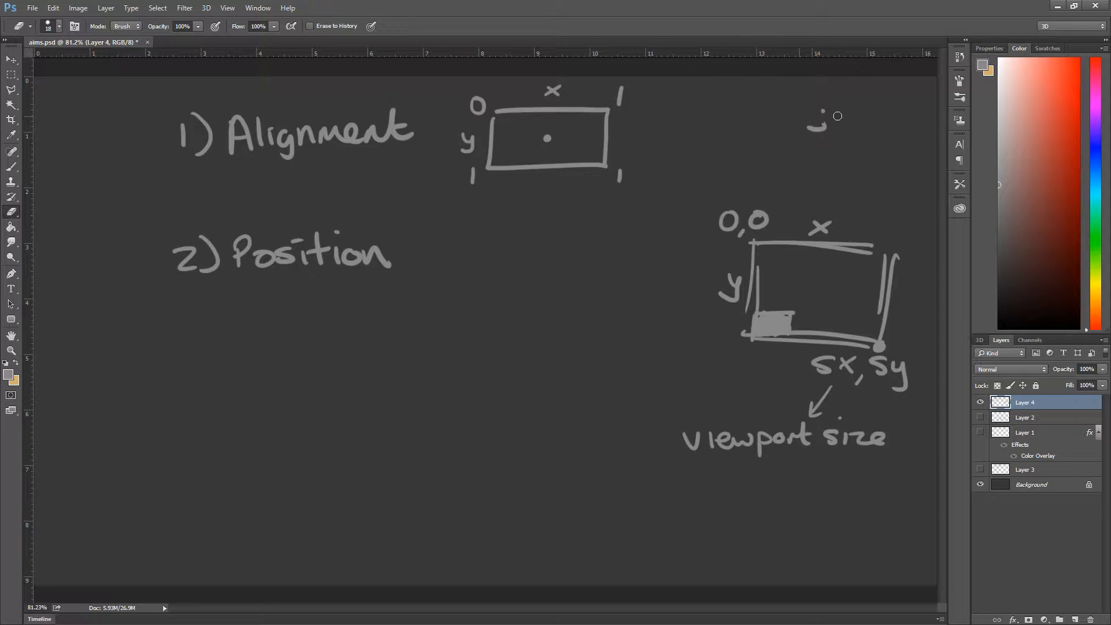
pyautogui.moveTo(761, 137); pyautogui.dragTo(843, 124)
# Step: Write alignment values 0, 1 and sketch a small box with a dot on its lower-left corner beside them
pyautogui.press('b')
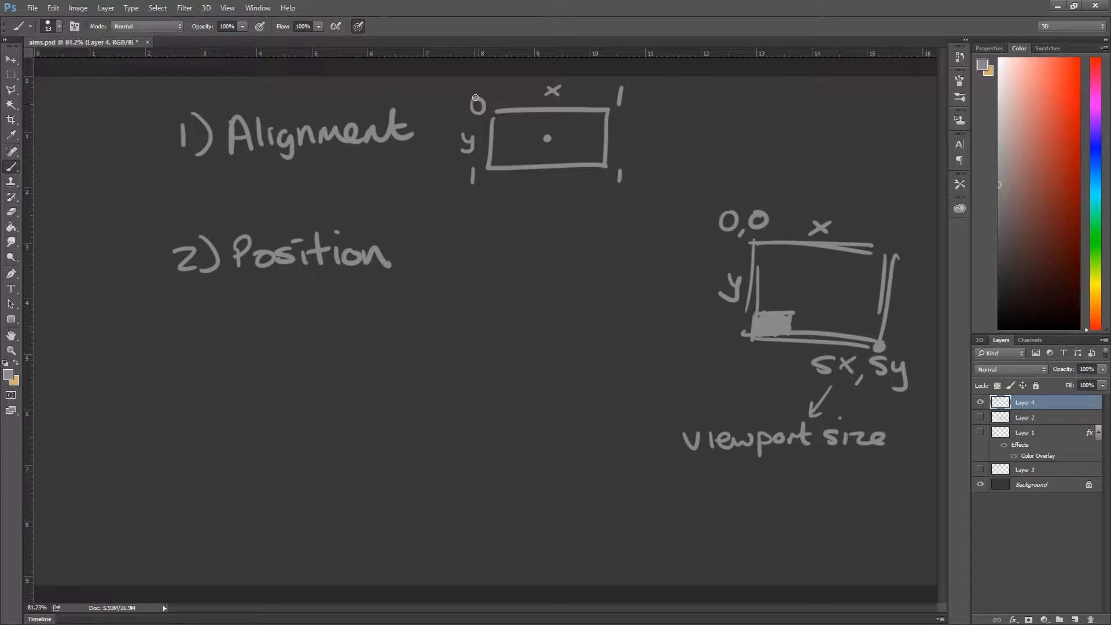
pyautogui.moveTo(707, 110); pyautogui.dragTo(722, 140)
pyautogui.moveTo(744, 103)
pyautogui.mouseDown()
pyautogui.moveTo(745, 122)
pyautogui.moveTo(781, 121)
pyautogui.mouseUp()
pyautogui.click(781, 130)
pyautogui.moveTo(781, 129)
pyautogui.mouseDown()
pyautogui.moveTo(825, 127)
pyautogui.moveTo(812, 98)
pyautogui.moveTo(823, 132)
pyautogui.mouseUp()
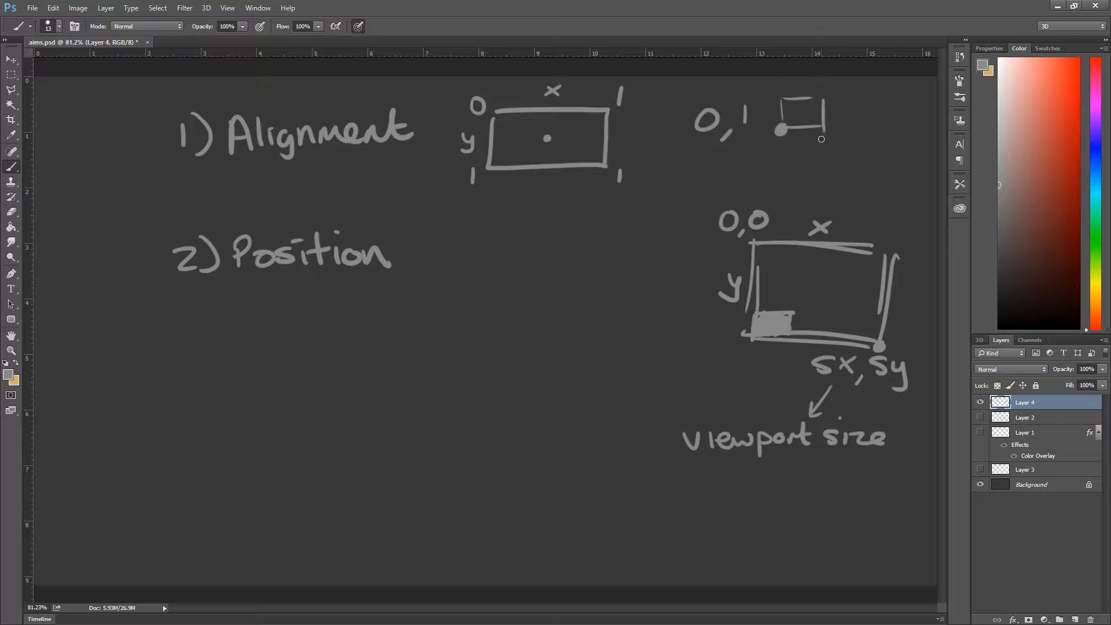
# Step: Mark the screen rectangle's lower-left corner with a dot and write 0, Sy next to Position
pyautogui.click(752, 335)
pyautogui.moveTo(466, 236)
pyautogui.mouseDown()
pyautogui.moveTo(458, 263)
pyautogui.moveTo(472, 234)
pyautogui.mouseUp()
pyautogui.moveTo(491, 259); pyautogui.dragTo(489, 273)
pyautogui.moveTo(532, 235)
pyautogui.mouseDown()
pyautogui.moveTo(502, 258)
pyautogui.moveTo(542, 279)
pyautogui.mouseUp()
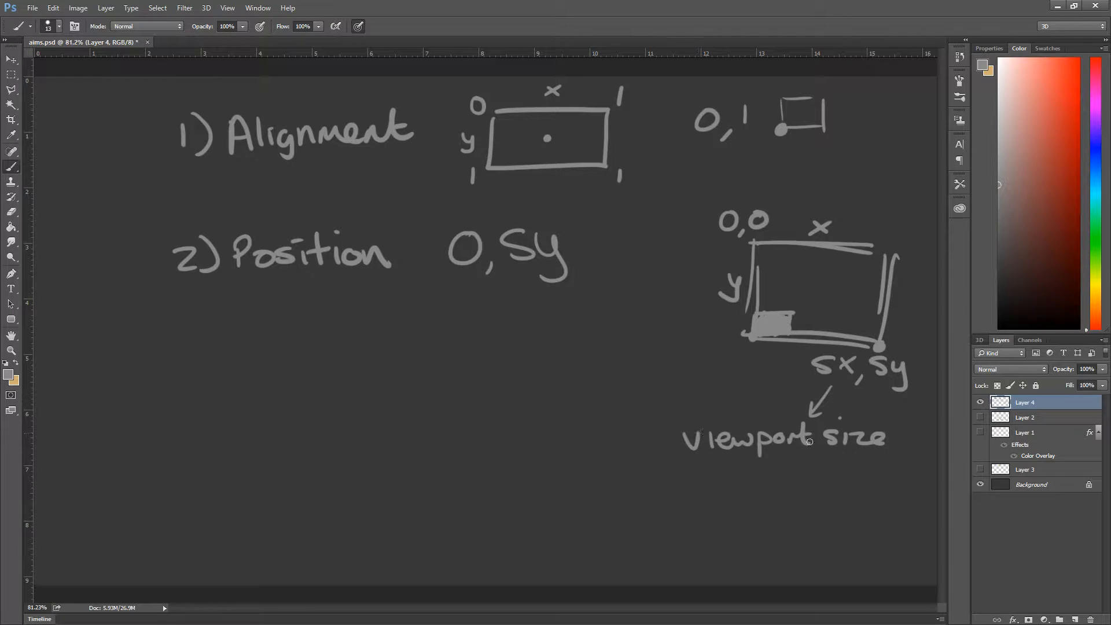
# Step: Append .y to "viewport size" and replace Sy in the position values with screen.y
pyautogui.click(893, 444)
pyautogui.moveTo(905, 433); pyautogui.dragTo(901, 470)
pyautogui.press('e')
pyautogui.moveTo(567, 231)
pyautogui.mouseDown()
pyautogui.moveTo(556, 285)
pyautogui.moveTo(508, 240)
pyautogui.moveTo(521, 231)
pyautogui.moveTo(513, 255)
pyautogui.moveTo(502, 251)
pyautogui.moveTo(548, 236)
pyautogui.moveTo(589, 248)
pyautogui.moveTo(615, 233)
pyautogui.mouseUp()
pyautogui.press('b')
pyautogui.click(596, 243)
pyautogui.moveTo(623, 231)
pyautogui.mouseDown()
pyautogui.moveTo(622, 255)
pyautogui.moveTo(604, 264)
pyautogui.mouseUp()
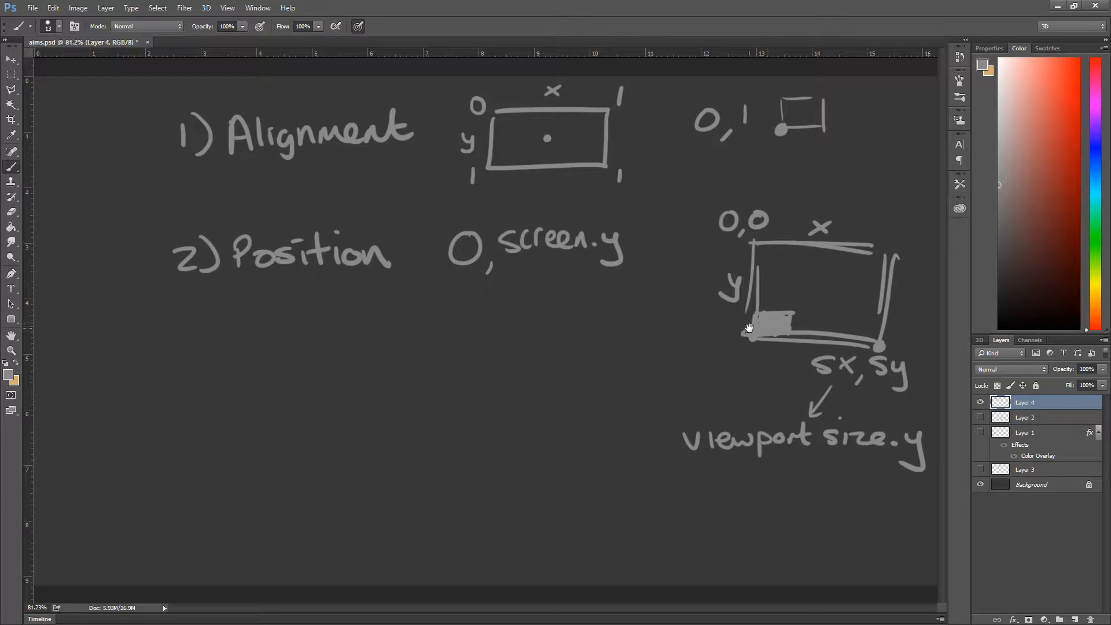
# Step: Add the list numbers 3) and 4) below Position
pyautogui.moveTo(180, 341)
pyautogui.mouseDown()
pyautogui.moveTo(200, 354)
pyautogui.moveTo(179, 370)
pyautogui.mouseUp()
pyautogui.moveTo(204, 330)
pyautogui.mouseDown()
pyautogui.moveTo(224, 359)
pyautogui.moveTo(215, 380)
pyautogui.mouseUp()
pyautogui.moveTo(184, 455); pyautogui.dragTo(211, 483)
pyautogui.moveTo(223, 446); pyautogui.dragTo(227, 495)
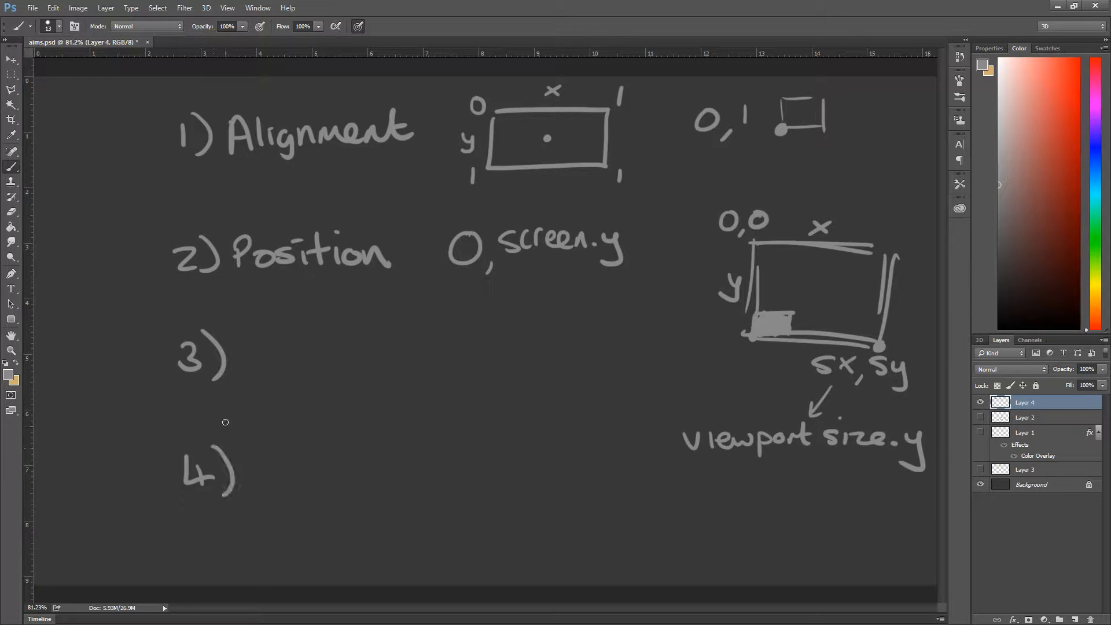
# Step: Write the heading Anchors next to list number 3)
pyautogui.moveTo(246, 374)
pyautogui.mouseDown()
pyautogui.moveTo(263, 374)
pyautogui.moveTo(257, 360)
pyautogui.mouseUp()
pyautogui.moveTo(270, 374); pyautogui.dragTo(296, 372)
pyautogui.moveTo(304, 327)
pyautogui.mouseDown()
pyautogui.moveTo(307, 373)
pyautogui.moveTo(329, 371)
pyautogui.mouseUp()
pyautogui.moveTo(336, 354); pyautogui.dragTo(334, 370)
pyautogui.moveTo(348, 370); pyautogui.dragTo(357, 350)
pyautogui.moveTo(373, 346); pyautogui.dragTo(370, 366)
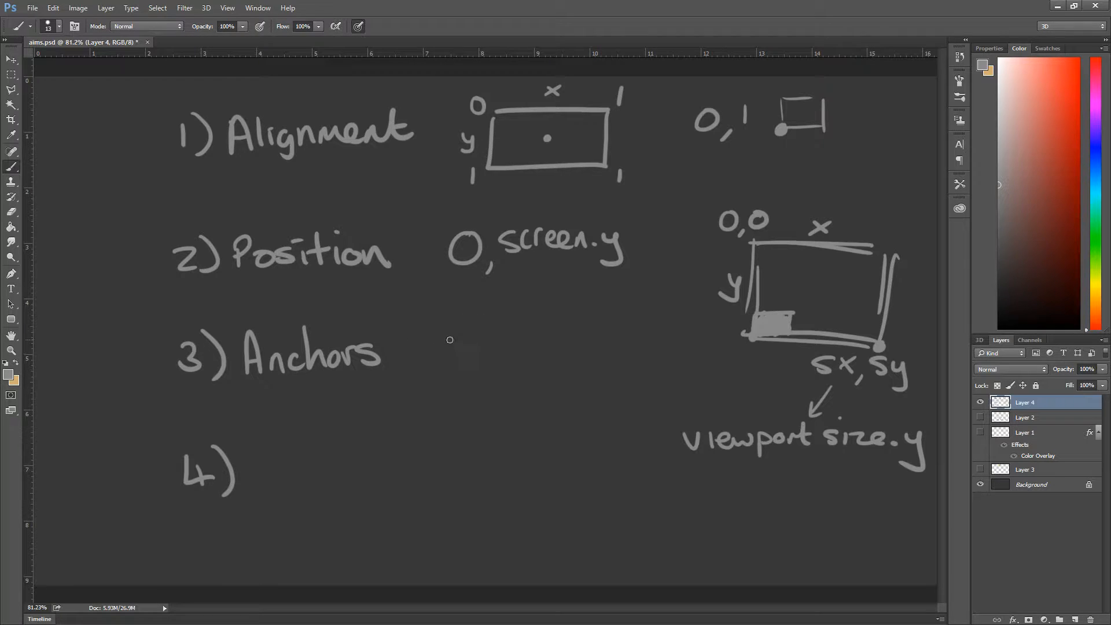
# Step: Sketch a rectangle beside Anchors with star-shaped anchor marks at its four corners
pyautogui.moveTo(443, 315); pyautogui.dragTo(531, 362)
pyautogui.moveTo(538, 309)
pyautogui.mouseDown()
pyautogui.moveTo(536, 363)
pyautogui.moveTo(430, 310)
pyautogui.moveTo(536, 293)
pyautogui.mouseUp()
pyautogui.moveTo(537, 304); pyautogui.dragTo(555, 300)
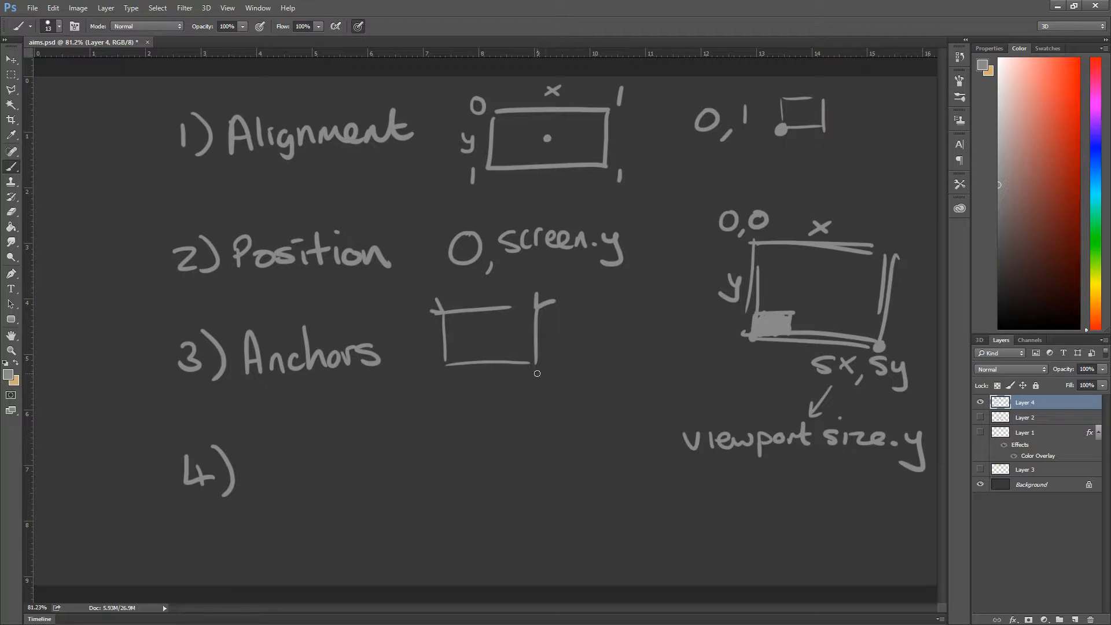
pyautogui.moveTo(537, 373); pyautogui.dragTo(550, 369)
pyautogui.moveTo(448, 365)
pyautogui.mouseDown()
pyautogui.moveTo(432, 368)
pyautogui.moveTo(449, 385)
pyautogui.mouseUp()
pyautogui.moveTo(447, 302); pyautogui.dragTo(437, 318)
pyautogui.moveTo(531, 302); pyautogui.dragTo(542, 314)
pyautogui.moveTo(544, 352); pyautogui.dragTo(529, 373)
pyautogui.moveTo(438, 356); pyautogui.dragTo(456, 376)
# Step: Write Min XY and Max XY next to the anchor rectangle
pyautogui.moveTo(573, 315)
pyautogui.mouseDown()
pyautogui.moveTo(582, 296)
pyautogui.moveTo(612, 313)
pyautogui.moveTo(667, 289)
pyautogui.moveTo(657, 313)
pyautogui.moveTo(650, 299)
pyautogui.mouseUp()
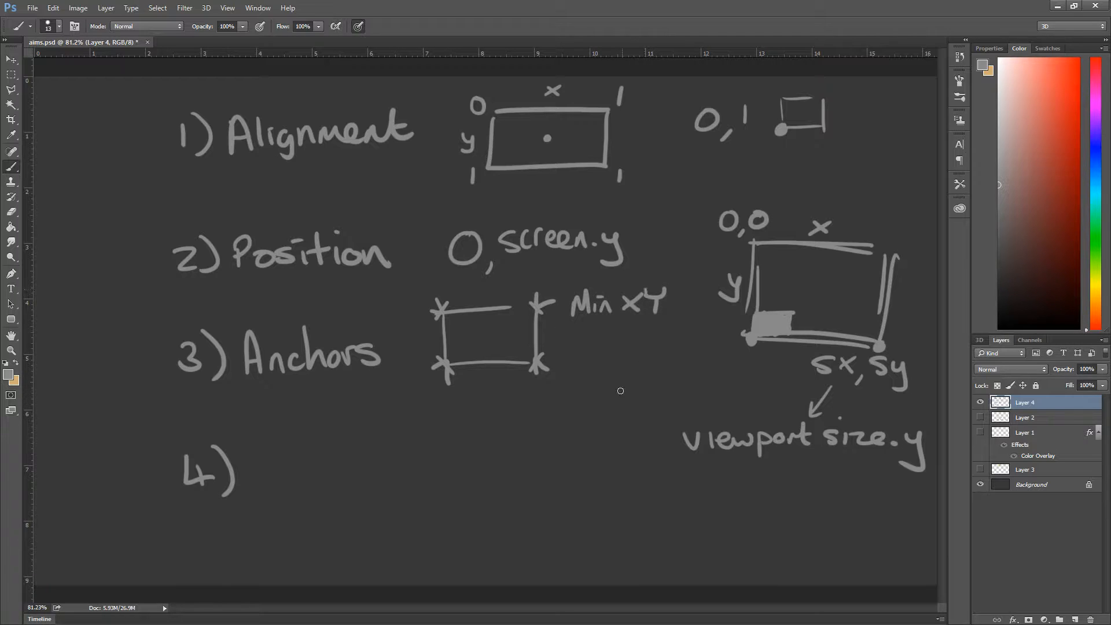
pyautogui.moveTo(567, 354)
pyautogui.mouseDown()
pyautogui.moveTo(614, 353)
pyautogui.moveTo(602, 354)
pyautogui.mouseUp()
pyautogui.moveTo(628, 335); pyautogui.dragTo(626, 352)
pyautogui.moveTo(644, 330); pyautogui.dragTo(654, 353)
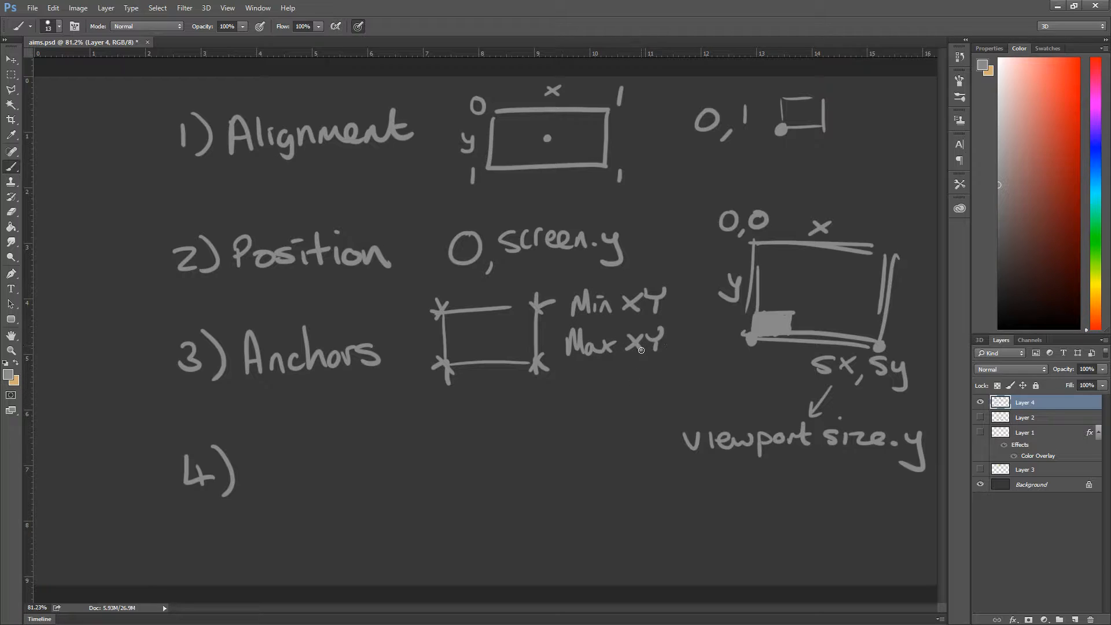
# Step: Circle the four corner marks of the anchor rectangle
pyautogui.moveTo(442, 303)
pyautogui.mouseDown()
pyautogui.moveTo(430, 309)
pyautogui.moveTo(441, 296)
pyautogui.mouseUp()
pyautogui.moveTo(444, 360); pyautogui.dragTo(442, 372)
pyautogui.moveTo(542, 298); pyautogui.dragTo(530, 302)
pyautogui.moveTo(544, 369); pyautogui.dragTo(542, 360)
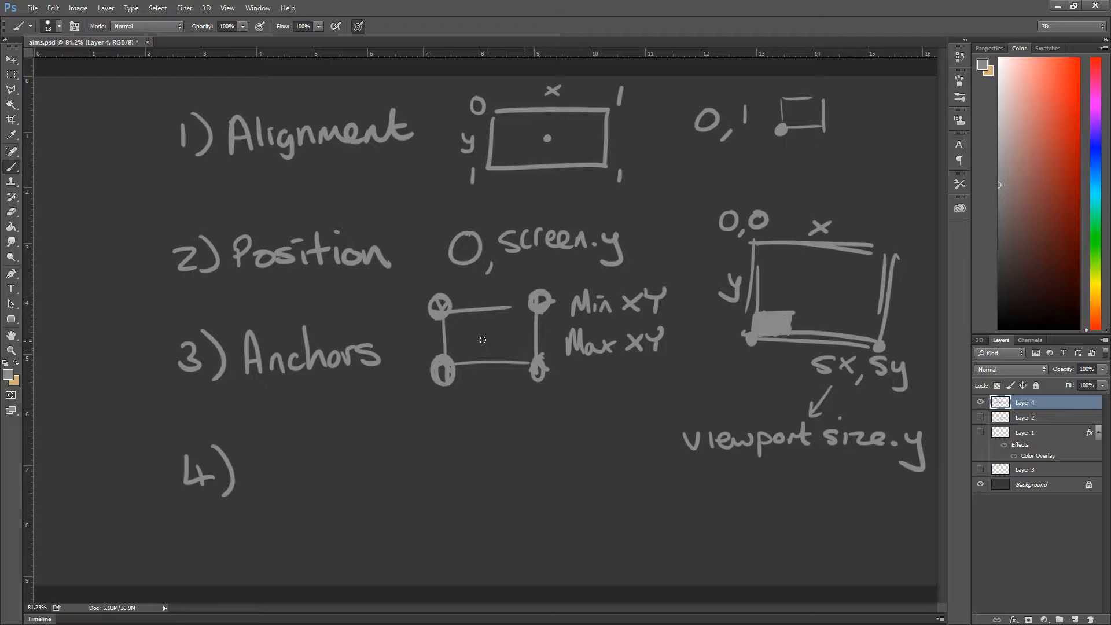
# Step: Undo the circles around the anchor rectangle's corner marks
pyautogui.hotkey('ctrl', 'alt', 'z')
pyautogui.hotkey('ctrl', 'alt', 'z')
pyautogui.hotkey('ctrl', 'alt', 'z')
pyautogui.hotkey('ctrl', 'alt', 'z')
pyautogui.hotkey('ctrl', 'alt', 'z')
pyautogui.hotkey('ctrl', 'alt', 'z')
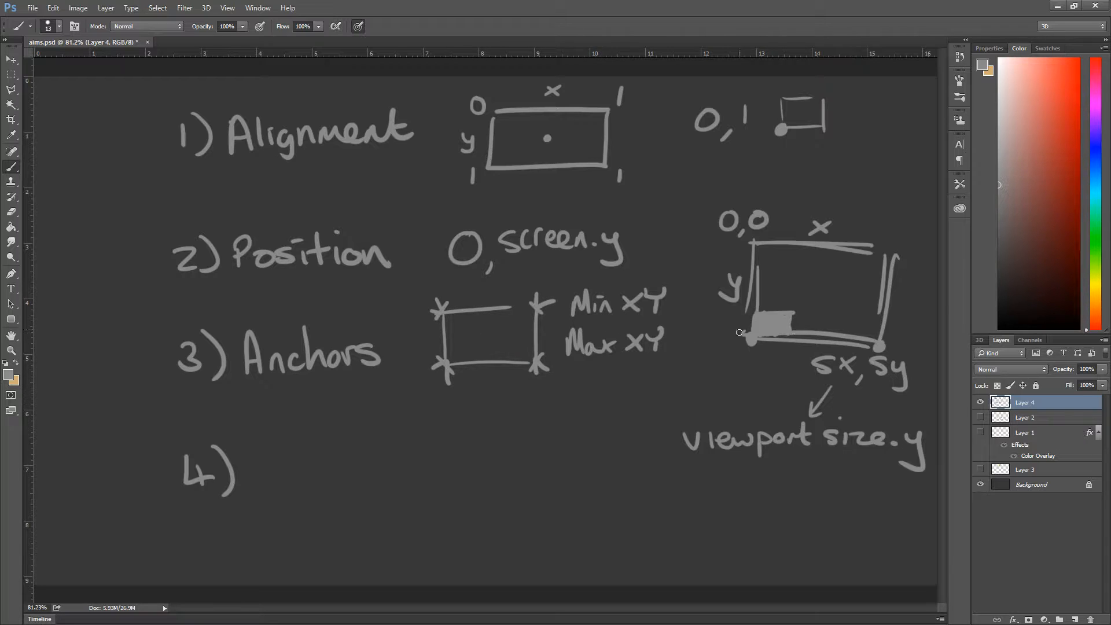
pyautogui.moveTo(488, 388); pyautogui.dragTo(489, 387)
pyautogui.moveTo(501, 398); pyautogui.dragTo(523, 398)
pyautogui.moveTo(534, 388); pyautogui.dragTo(536, 408)
pyautogui.hotkey('ctrl', 'alt', 'z')
pyautogui.hotkey('ctrl', 'alt', 'z')
pyautogui.hotkey('ctrl', 'alt', 'z')
pyautogui.hotkey('ctrl', 'alt', 'z')
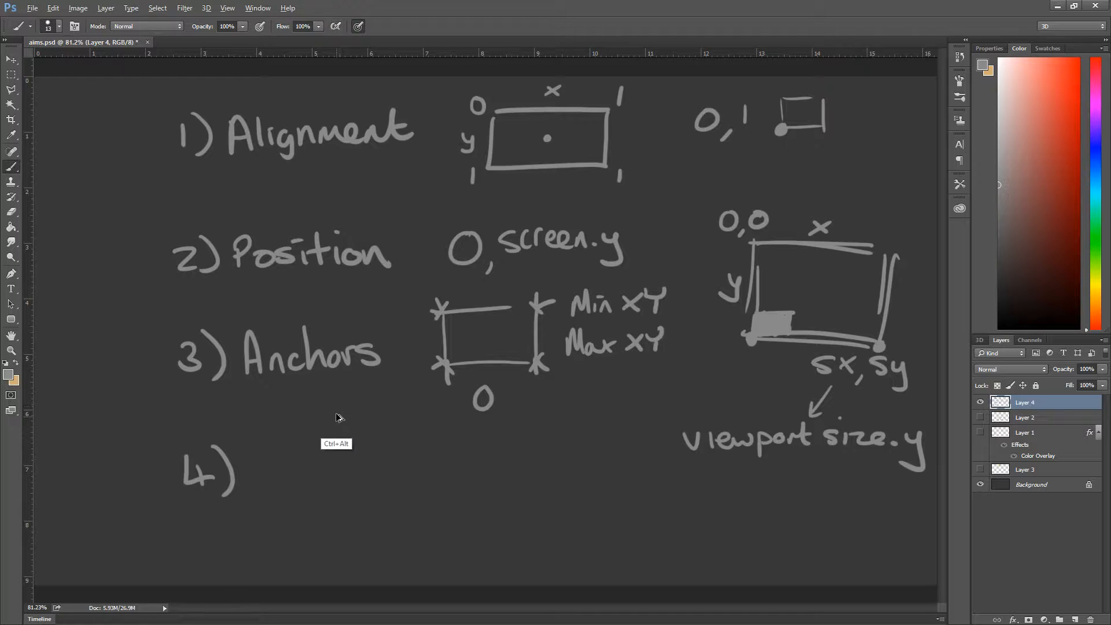
# Step: Write 0-1 beneath Anchors and "screen" beneath Position, and underline both notes
pyautogui.moveTo(319, 386); pyautogui.dragTo(353, 393)
pyautogui.moveTo(367, 379); pyautogui.dragTo(368, 402)
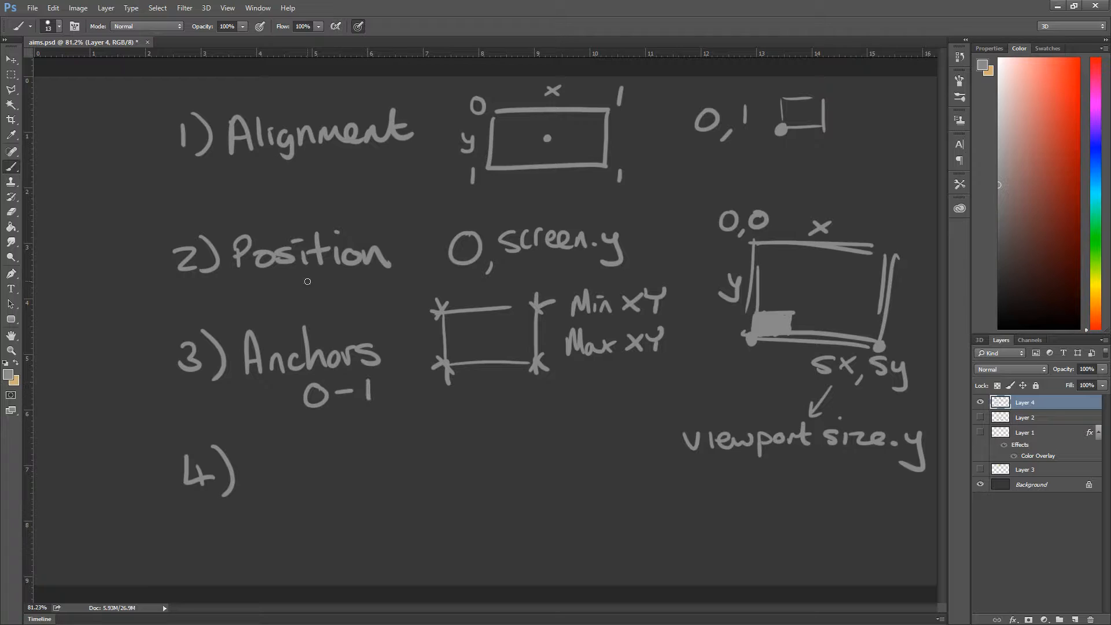
pyautogui.moveTo(298, 279)
pyautogui.mouseDown()
pyautogui.moveTo(280, 296)
pyautogui.moveTo(370, 286)
pyautogui.mouseUp()
pyautogui.moveTo(280, 305); pyautogui.dragTo(373, 303)
pyautogui.moveTo(304, 410); pyautogui.dragTo(376, 405)
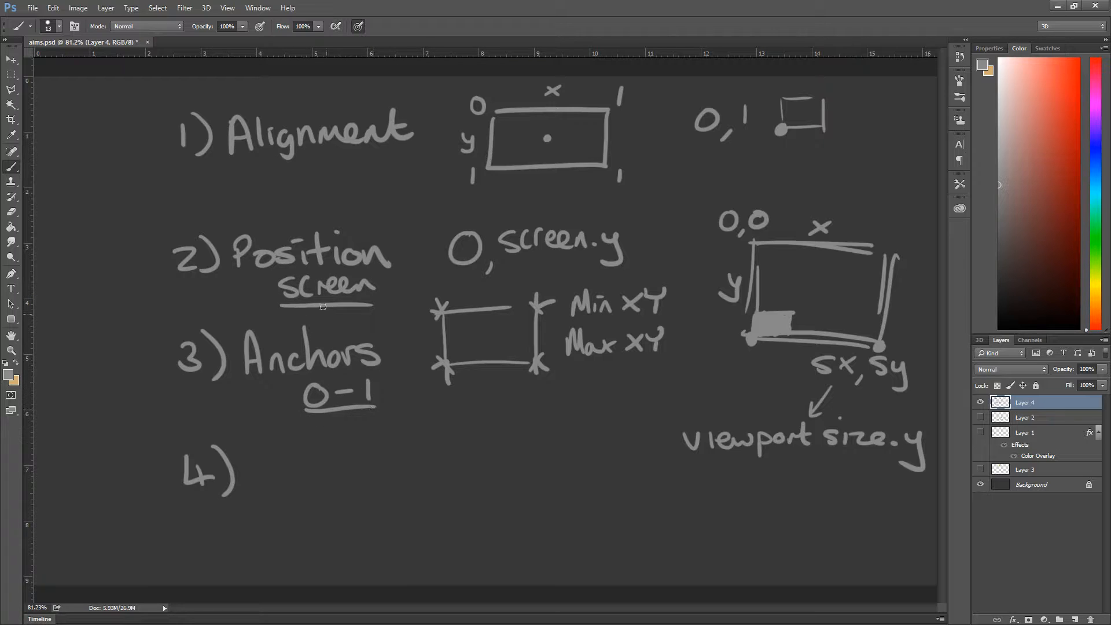
# Step: Write 0-1 beneath Alignment and underline it
pyautogui.moveTo(317, 161); pyautogui.dragTo(355, 168)
pyautogui.moveTo(371, 156); pyautogui.dragTo(373, 175)
pyautogui.moveTo(300, 188); pyautogui.dragTo(384, 187)
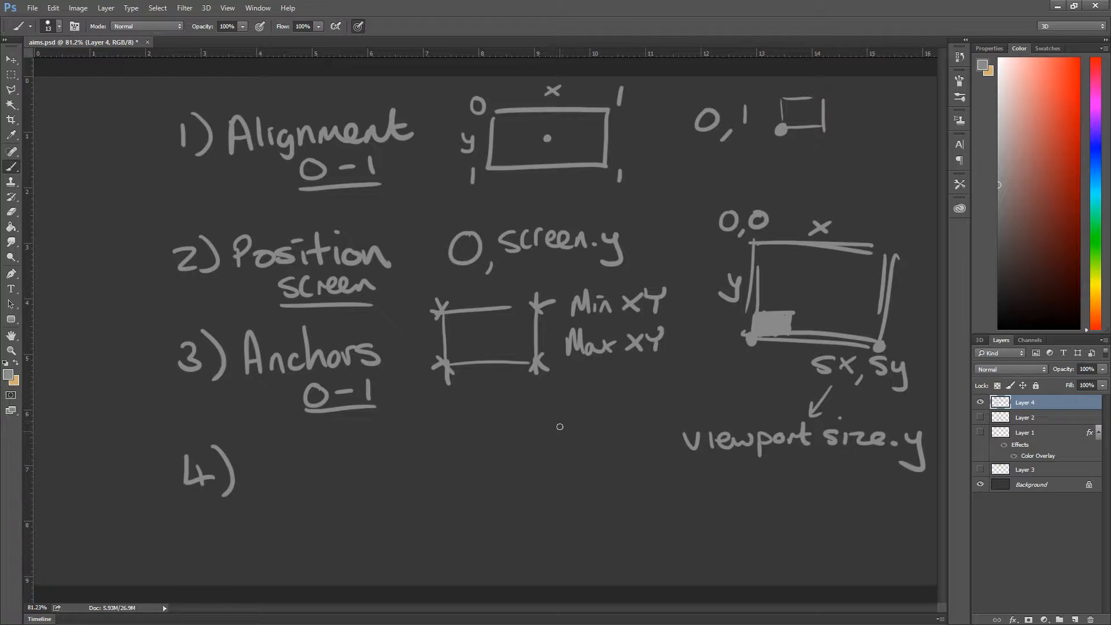
# Step: Write Min X=0 and Max X=0 below the anchor rectangle
pyautogui.moveTo(522, 400)
pyautogui.mouseDown()
pyautogui.moveTo(536, 412)
pyautogui.moveTo(587, 406)
pyautogui.moveTo(570, 412)
pyautogui.moveTo(607, 395)
pyautogui.mouseUp()
pyautogui.moveTo(592, 402); pyautogui.dragTo(623, 394)
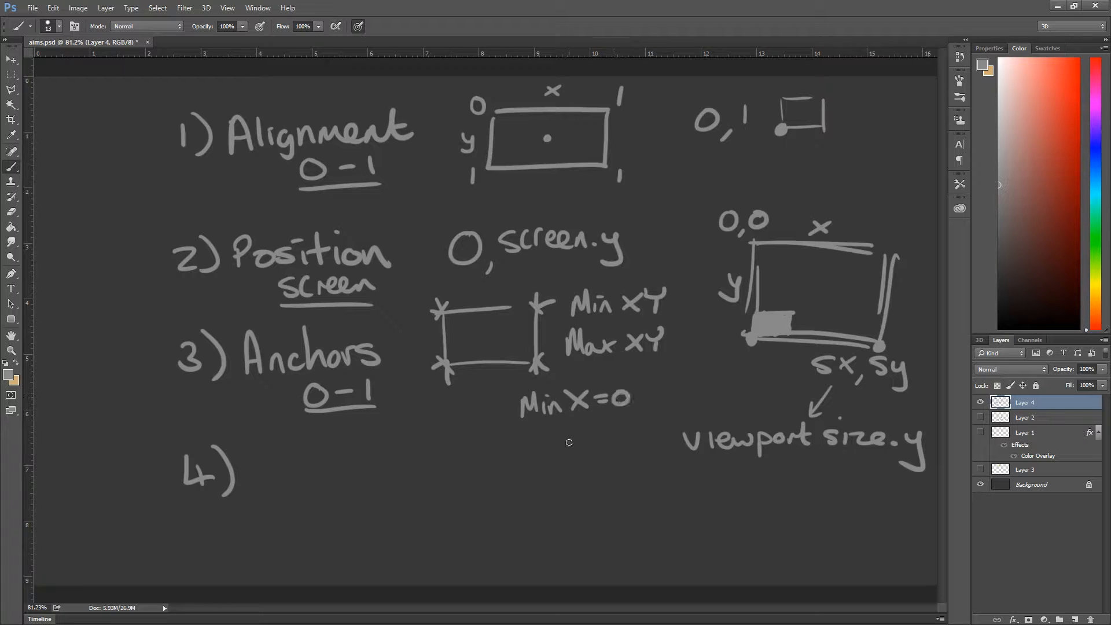
pyautogui.moveTo(523, 444); pyautogui.dragTo(611, 420)
pyautogui.moveTo(598, 432); pyautogui.dragTo(626, 418)
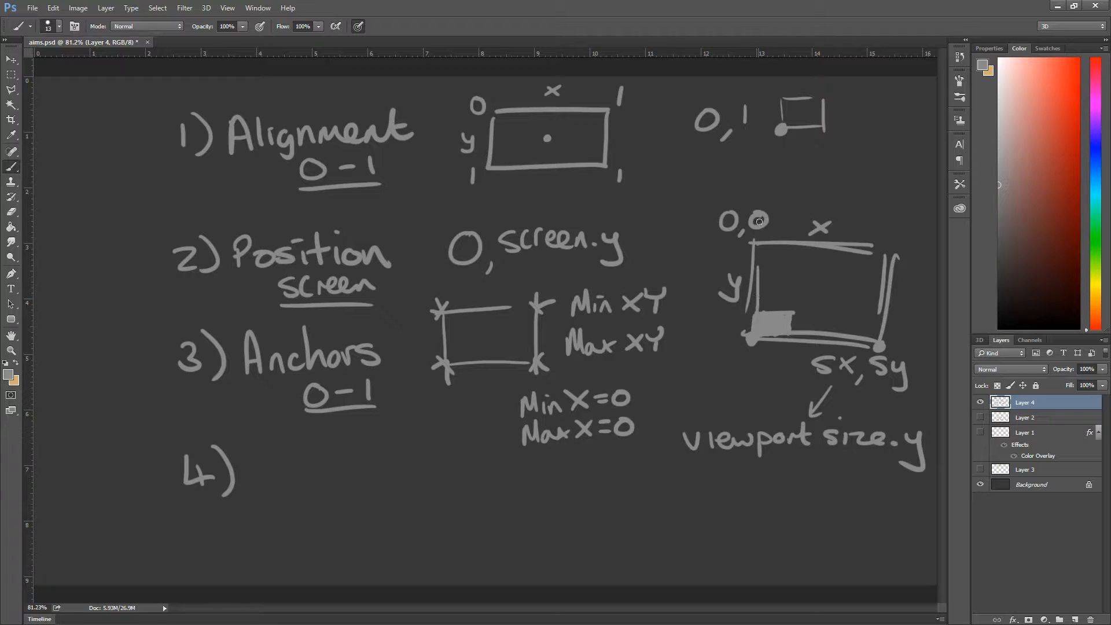
# Step: Draw a horizontal double-headed arrow above the screen rectangle with Min and Max at its ends
pyautogui.moveTo(779, 186)
pyautogui.mouseDown()
pyautogui.moveTo(861, 190)
pyautogui.moveTo(886, 170)
pyautogui.moveTo(900, 188)
pyautogui.moveTo(920, 173)
pyautogui.moveTo(917, 191)
pyautogui.mouseUp()
pyautogui.moveTo(717, 188); pyautogui.dragTo(775, 187)
pyautogui.moveTo(856, 174)
pyautogui.mouseDown()
pyautogui.moveTo(866, 184)
pyautogui.moveTo(852, 197)
pyautogui.mouseUp()
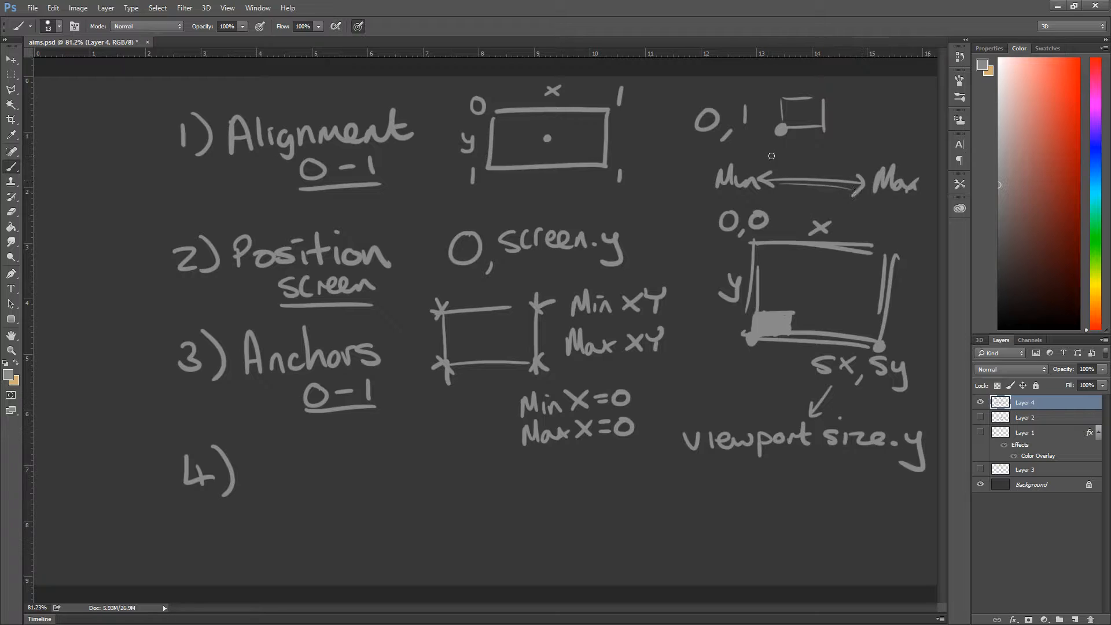
# Step: Label the horizontal arrow's ends 0 and 1 and add dotted guide lines linking them to the screen rectangle's edges
pyautogui.moveTo(771, 152); pyautogui.dragTo(770, 154)
pyautogui.moveTo(862, 149); pyautogui.dragTo(863, 168)
pyautogui.moveTo(759, 213); pyautogui.dragTo(761, 188)
pyautogui.moveTo(888, 247); pyautogui.dragTo(887, 193)
pyautogui.moveTo(771, 155)
pyautogui.mouseDown()
pyautogui.moveTo(758, 162)
pyautogui.moveTo(773, 153)
pyautogui.mouseUp()
# Step: Draw a vertical double-headed arrow beside the screen rectangle with dotted guides and label its ends 0 and 1
pyautogui.moveTo(739, 339); pyautogui.dragTo(694, 334)
pyautogui.moveTo(753, 243)
pyautogui.mouseDown()
pyautogui.moveTo(700, 238)
pyautogui.moveTo(698, 331)
pyautogui.mouseUp()
pyautogui.moveTo(693, 317); pyautogui.dragTo(698, 331)
pyautogui.moveTo(697, 331); pyautogui.dragTo(703, 317)
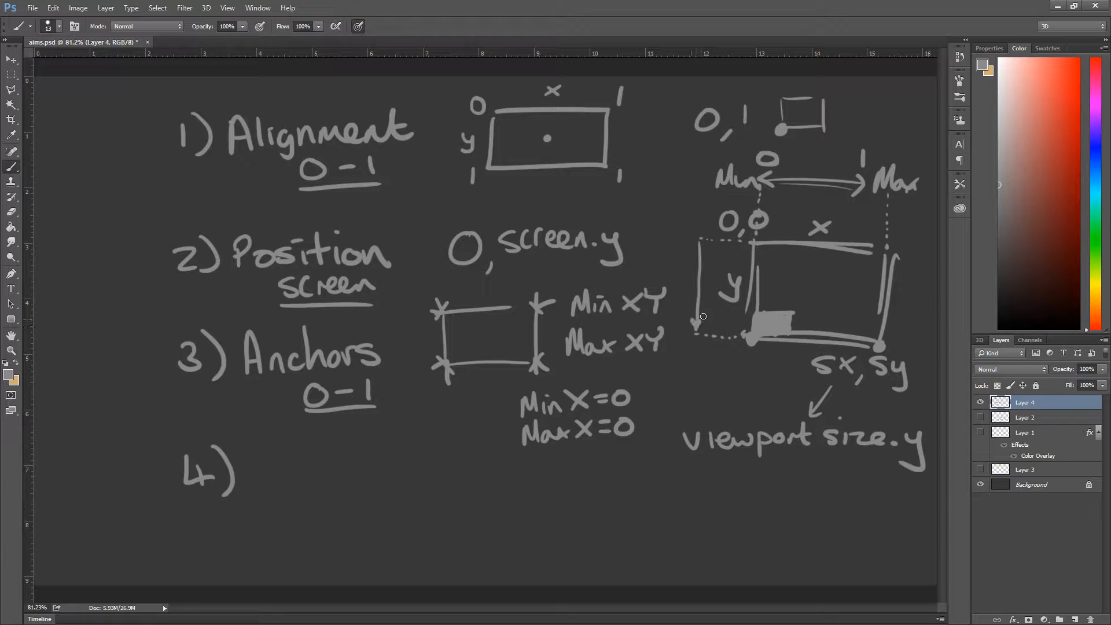
pyautogui.moveTo(695, 248)
pyautogui.mouseDown()
pyautogui.moveTo(704, 248)
pyautogui.moveTo(684, 235)
pyautogui.mouseUp()
pyautogui.moveTo(680, 317); pyautogui.dragTo(680, 329)
# Step: Write Min Y=1 and Max Y=1 under the Min X and Max X values
pyautogui.moveTo(524, 475); pyautogui.dragTo(612, 451)
pyautogui.moveTo(601, 461); pyautogui.dragTo(615, 459)
pyautogui.moveTo(626, 445); pyautogui.dragTo(623, 464)
pyautogui.moveTo(527, 505)
pyautogui.mouseDown()
pyautogui.moveTo(550, 489)
pyautogui.moveTo(618, 481)
pyautogui.mouseUp()
pyautogui.moveTo(604, 491); pyautogui.dragTo(633, 493)
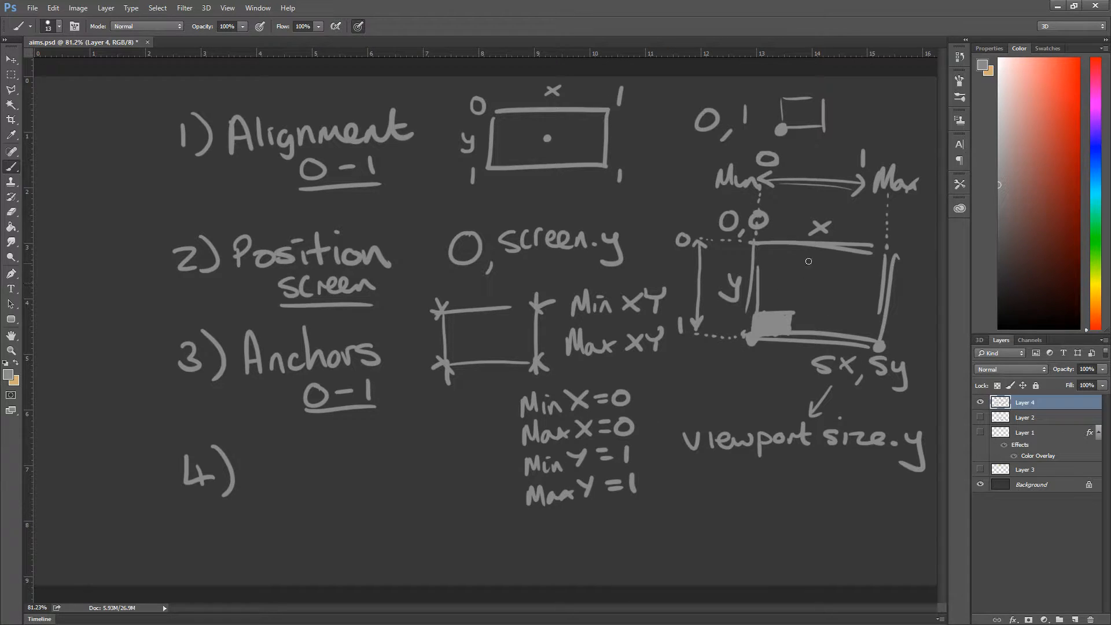
# Step: Draw a smaller screen rectangle with anchor marks at its four corners beneath the viewport size.y note
pyautogui.moveTo(697, 557); pyautogui.dragTo(810, 549)
pyautogui.moveTo(804, 483); pyautogui.dragTo(810, 549)
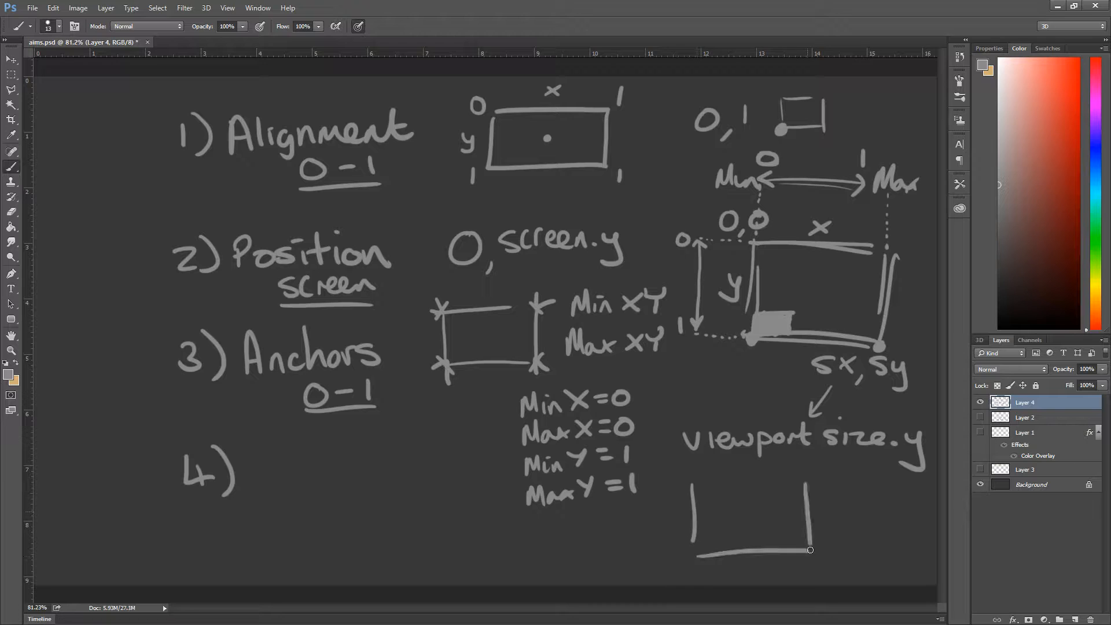
pyautogui.moveTo(691, 483); pyautogui.dragTo(814, 470)
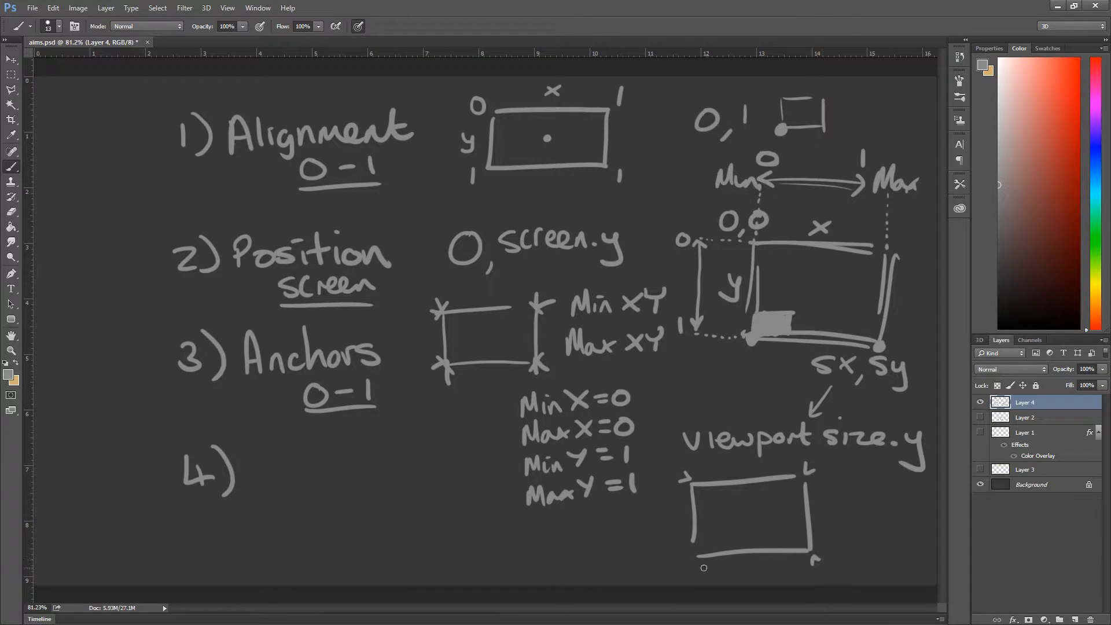
pyautogui.moveTo(678, 563); pyautogui.dragTo(689, 570)
# Step: Copy the Min and Max X/Y list to a new layer, place it beside the small rectangle and scale it to about 78%
pyautogui.press('m')
pyautogui.moveTo(509, 385); pyautogui.dragTo(637, 522)
pyautogui.hotkey('ctrl', 'j')
pyautogui.press('v')
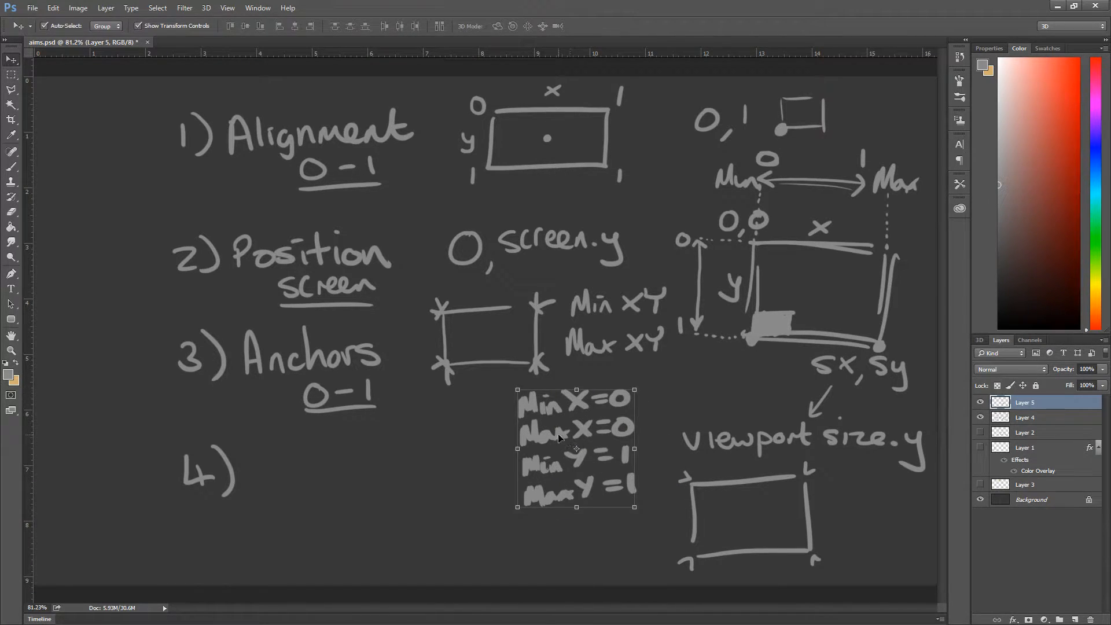
pyautogui.moveTo(559, 438); pyautogui.dragTo(836, 506)
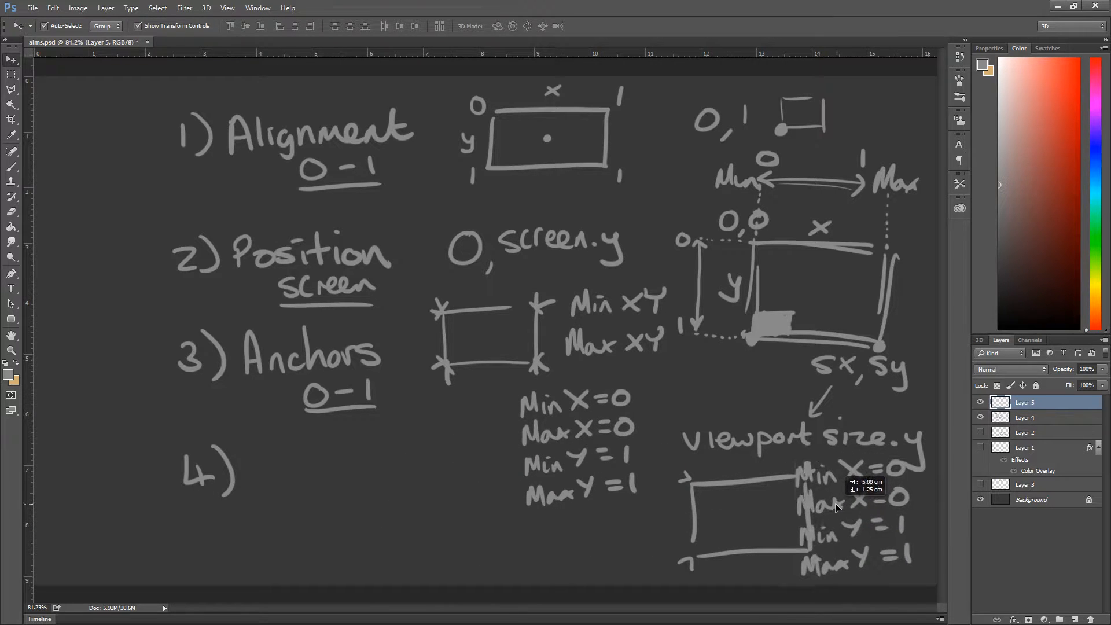
pyautogui.keyDown('shift'); pyautogui.moveTo(796, 460); pyautogui.dragTo(836, 493); pyautogui.keyUp('shift')
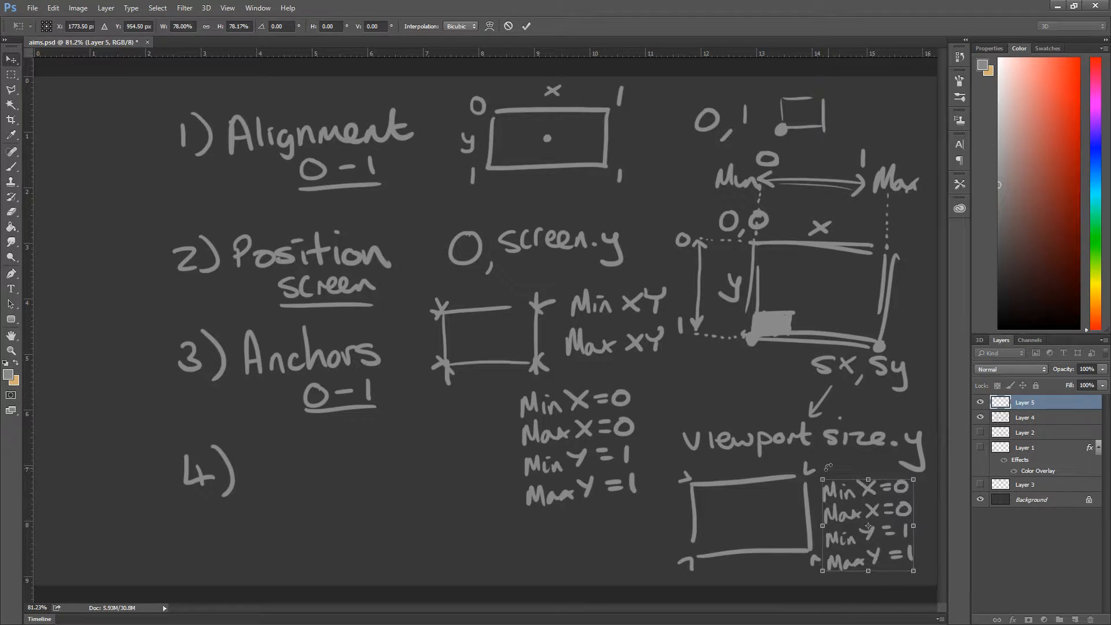
pyautogui.press('Return')
# Step: Erase the numbers after the equals signs in the copied Min and Max list
pyautogui.press('e')
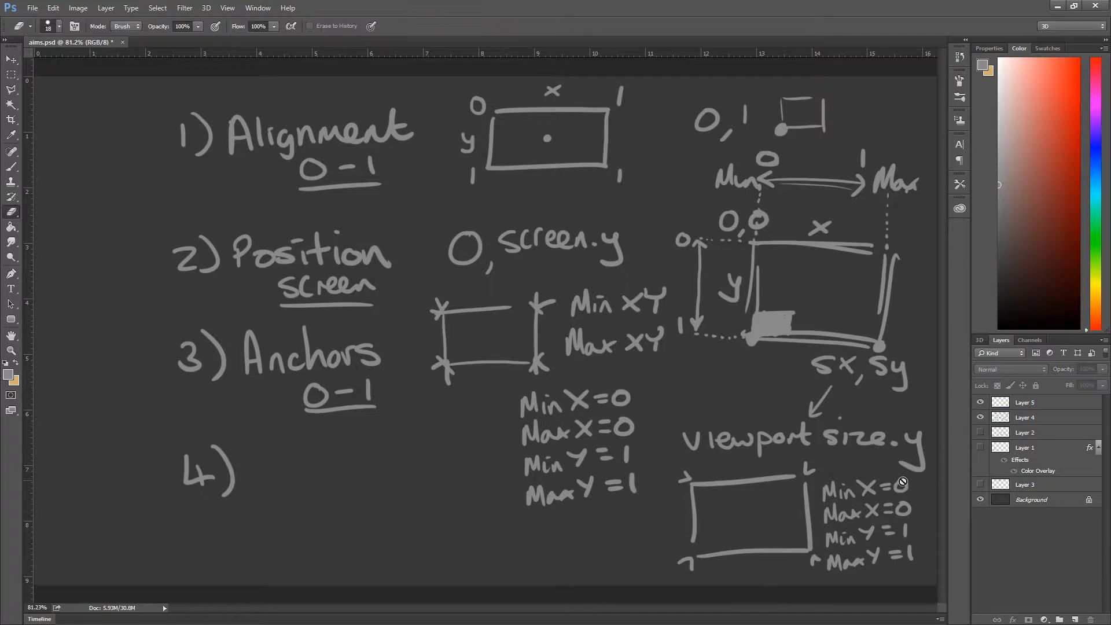
pyautogui.click(904, 493)
pyautogui.press('Return')
pyautogui.press('v')
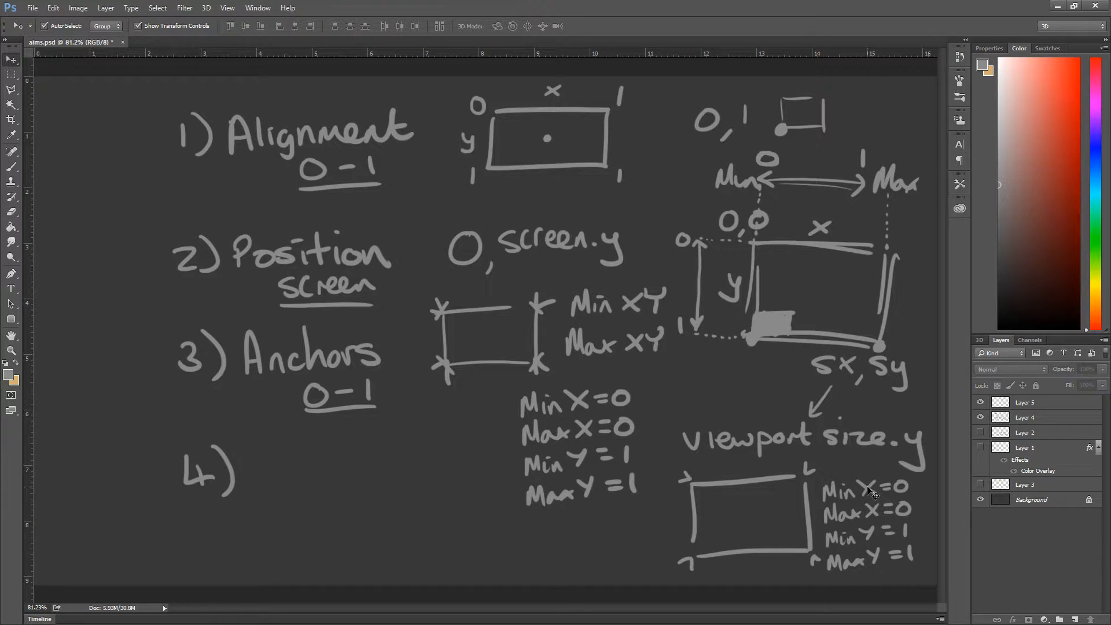
pyautogui.click(868, 487)
pyautogui.press('e')
pyautogui.moveTo(904, 481); pyautogui.dragTo(915, 559)
# Step: Write Min X=0, Max X=1, Min Y=0 and Max Y=1 in the copied list and label the small rectangle's corners 0,0 and 1,1
pyautogui.press('b')
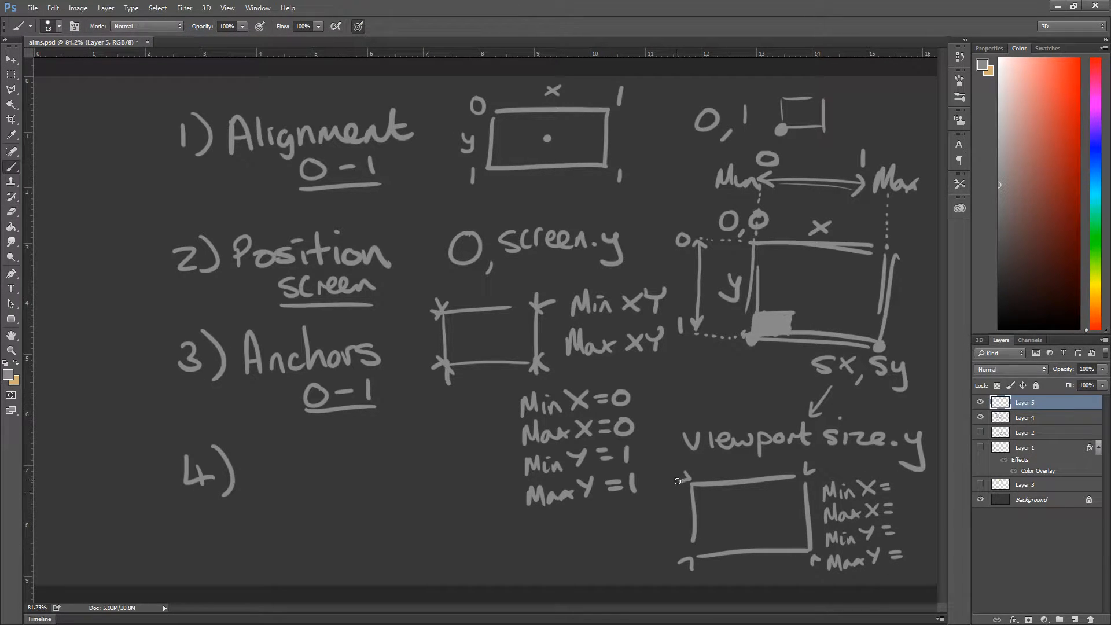
pyautogui.moveTo(670, 470); pyautogui.dragTo(666, 472)
pyautogui.moveTo(897, 483); pyautogui.dragTo(904, 515)
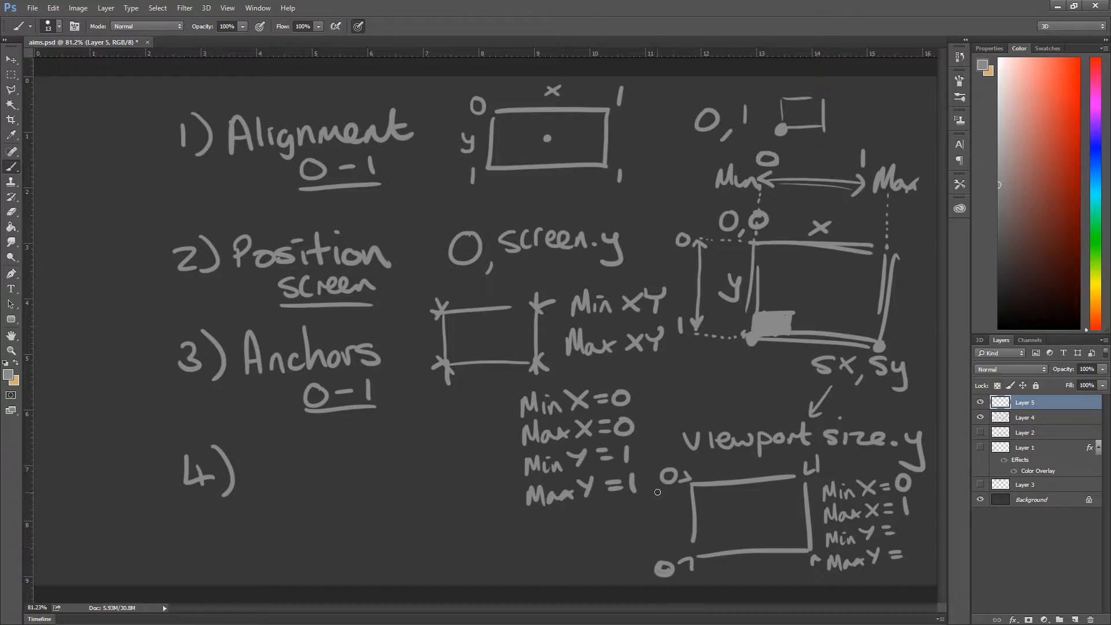
pyautogui.hotkey('ctrl', 'alt', 'z')
pyautogui.moveTo(916, 550); pyautogui.dragTo(914, 567)
pyautogui.moveTo(690, 473); pyautogui.dragTo(722, 462)
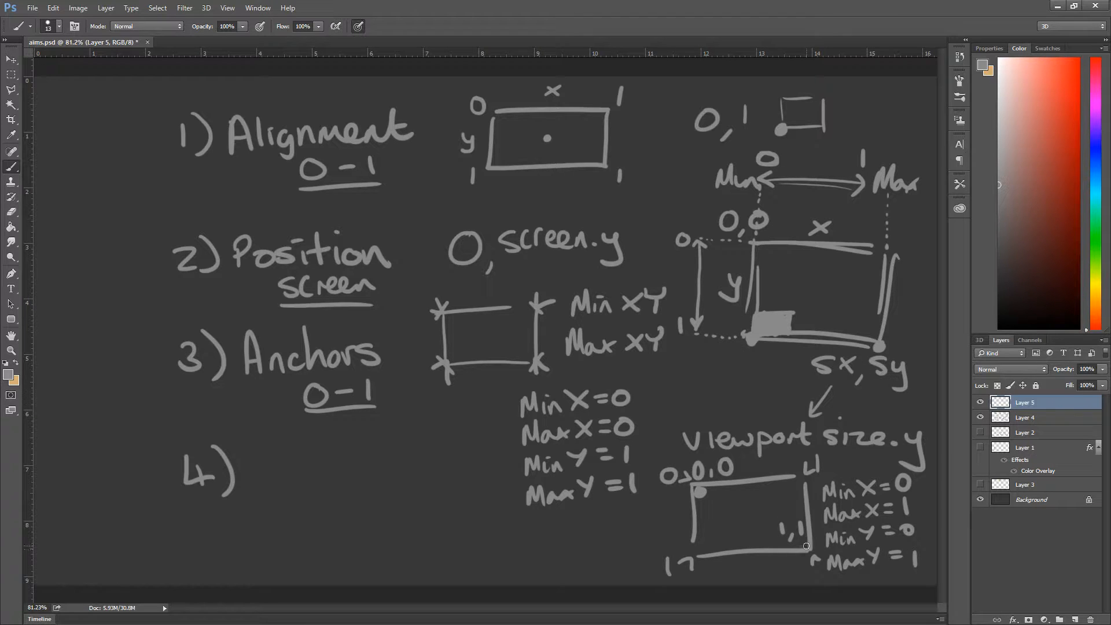
# Step: Try a diagonal arrow between the small rectangle's 0,0 and 1,1 corners, and undo the small rectangle sketch
pyautogui.moveTo(709, 498); pyautogui.dragTo(781, 532)
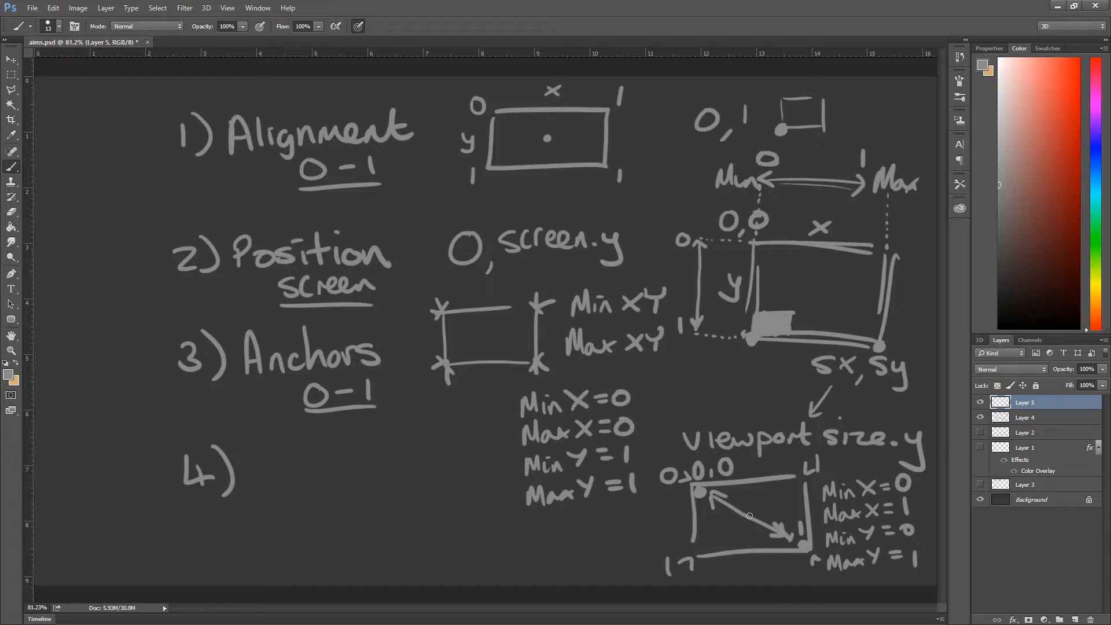
pyautogui.hotkey('ctrl', 'z')
pyautogui.moveTo(711, 496); pyautogui.dragTo(757, 524)
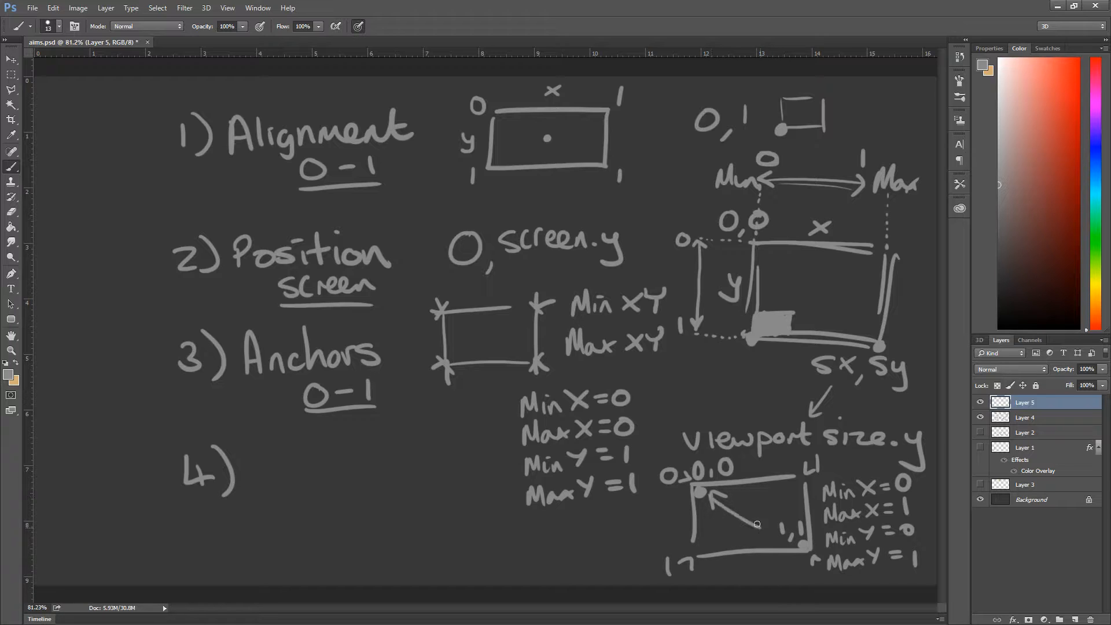
pyautogui.hotkey('ctrl', 'alt', 'z')
pyautogui.hotkey('ctrl', 'alt', 'z')
pyautogui.hotkey('ctrl', 'alt', 'z')
pyautogui.moveTo(714, 493); pyautogui.dragTo(766, 519)
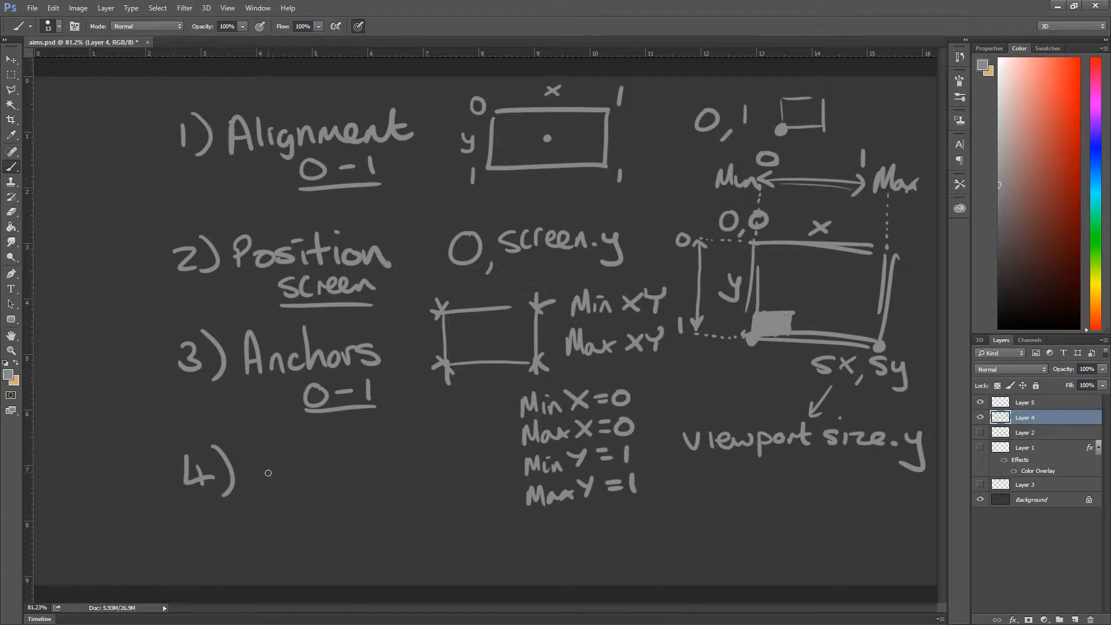
# Step: Write "size x,y pixels" beside number 4 in the list
pyautogui.moveTo(278, 455)
pyautogui.mouseDown()
pyautogui.moveTo(254, 476)
pyautogui.moveTo(393, 460)
pyautogui.mouseUp()
pyautogui.moveTo(374, 464)
pyautogui.mouseDown()
pyautogui.moveTo(389, 449)
pyautogui.moveTo(420, 473)
pyautogui.moveTo(485, 452)
pyautogui.mouseUp()
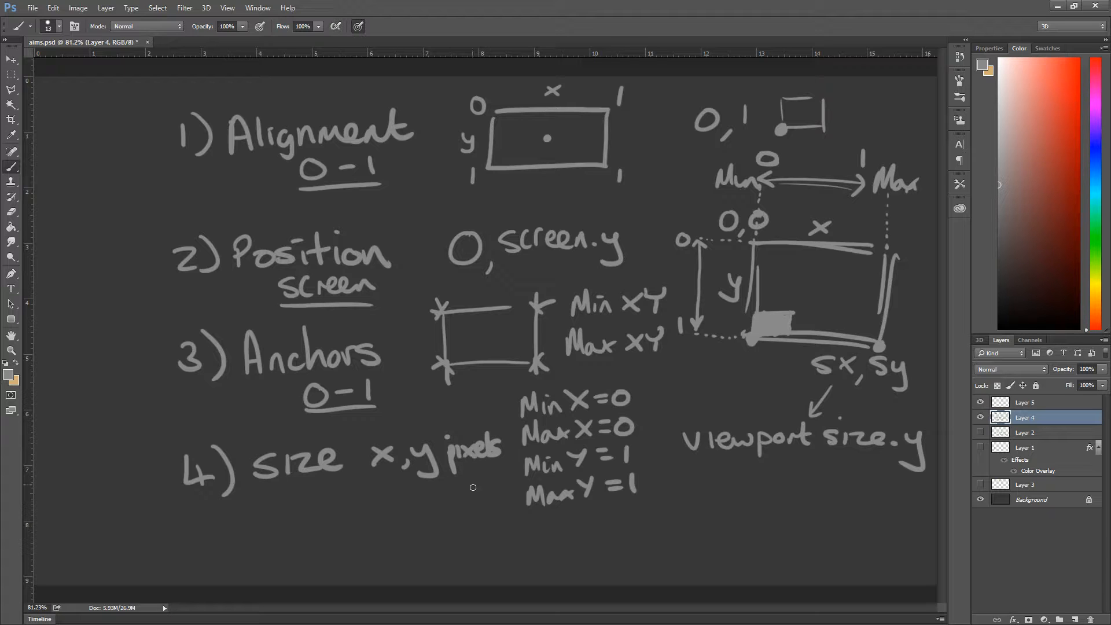
# Step: Switch to the Unreal Editor and check the Button widget's width and height in the designer
pyautogui.hotkey('alt', 'Tab')
pyautogui.hotkey('alt', 'Tab')
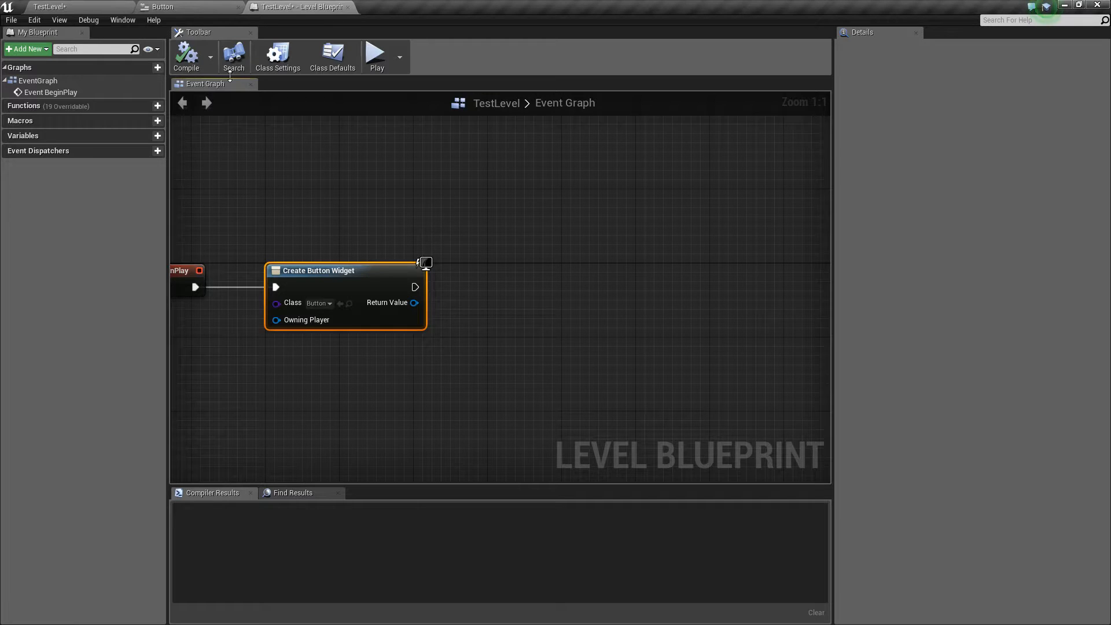
pyautogui.click(197, 7)
pyautogui.click(993, 46)
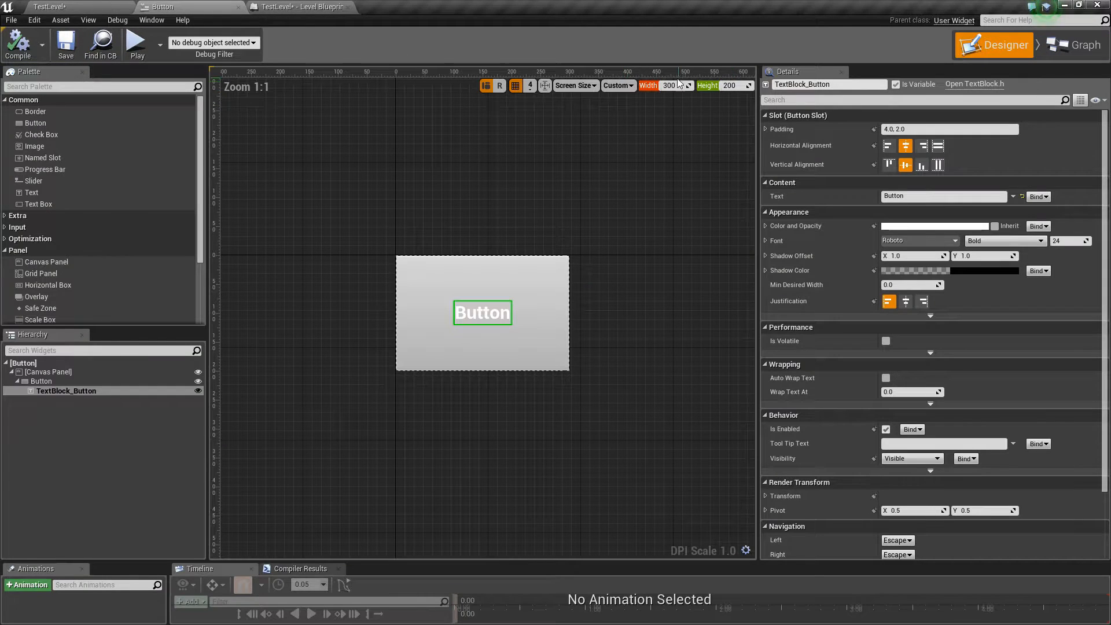
# Step: Return to the Photoshop sketch and write 300,200 under the size entry
pyautogui.hotkey('alt', 'Tab')
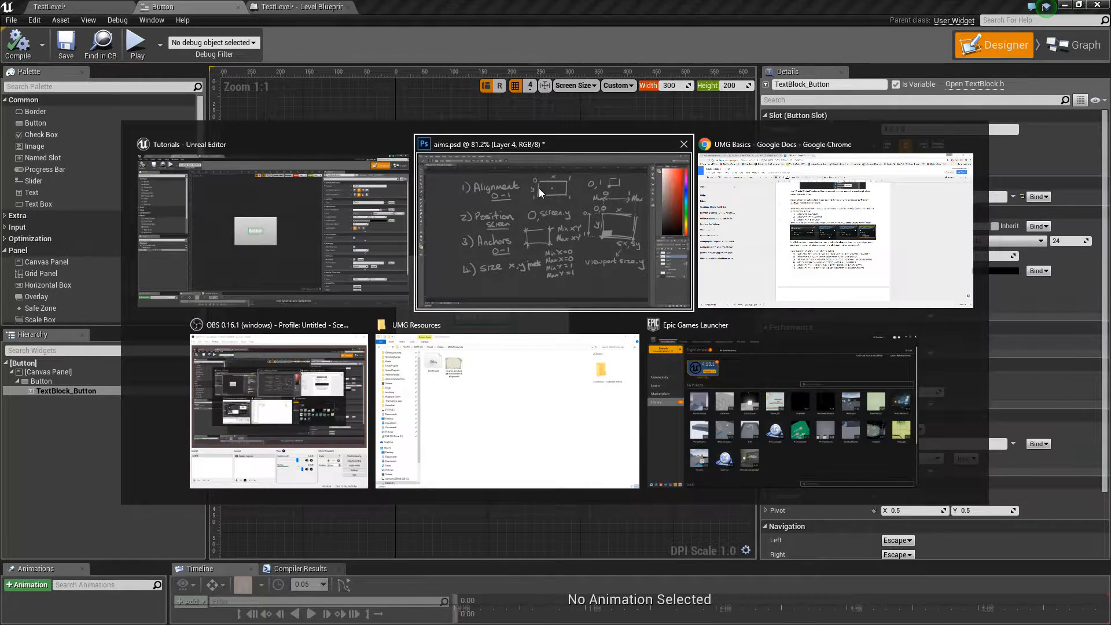
pyautogui.click(540, 189)
pyautogui.moveTo(303, 507)
pyautogui.mouseDown()
pyautogui.moveTo(307, 527)
pyautogui.moveTo(361, 507)
pyautogui.moveTo(378, 531)
pyautogui.mouseUp()
pyautogui.moveTo(384, 504)
pyautogui.mouseDown()
pyautogui.moveTo(406, 519)
pyautogui.moveTo(439, 498)
pyautogui.mouseUp()
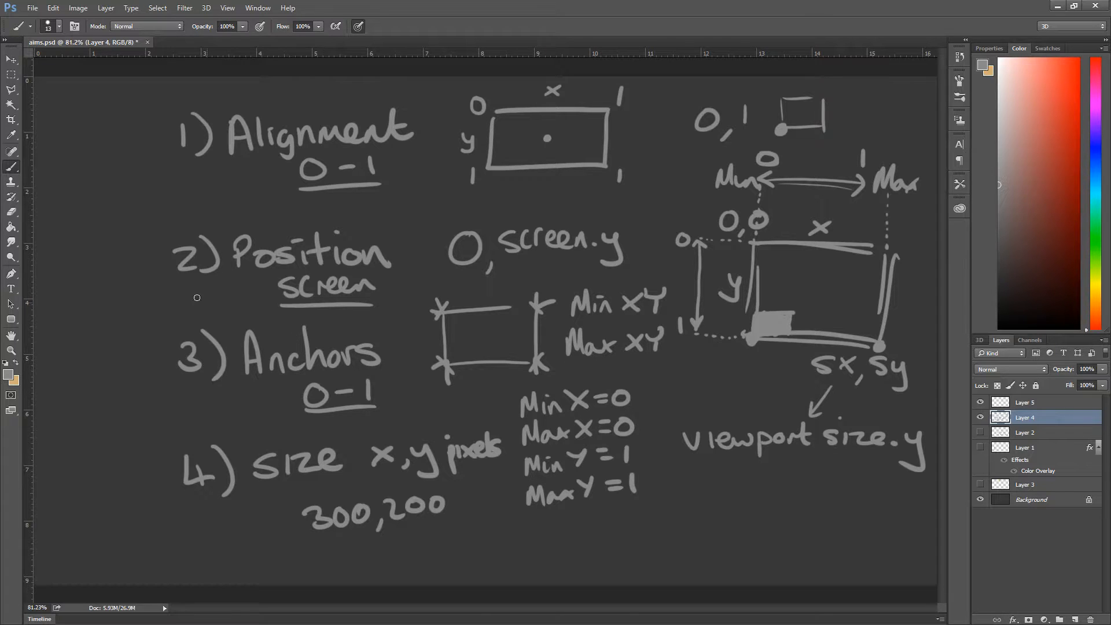
# Step: Write ADD TO VIEWPORT in capitals down the margin beside the numbered list
pyautogui.moveTo(54, 218)
pyautogui.mouseDown()
pyautogui.moveTo(74, 213)
pyautogui.moveTo(69, 202)
pyautogui.mouseUp()
pyautogui.moveTo(75, 180)
pyautogui.mouseDown()
pyautogui.moveTo(81, 208)
pyautogui.moveTo(96, 176)
pyautogui.mouseUp()
pyautogui.moveTo(96, 175); pyautogui.dragTo(96, 204)
pyautogui.moveTo(85, 243); pyautogui.dragTo(87, 250)
pyautogui.moveTo(68, 237); pyautogui.dragTo(96, 225)
pyautogui.moveTo(103, 221); pyautogui.dragTo(95, 225)
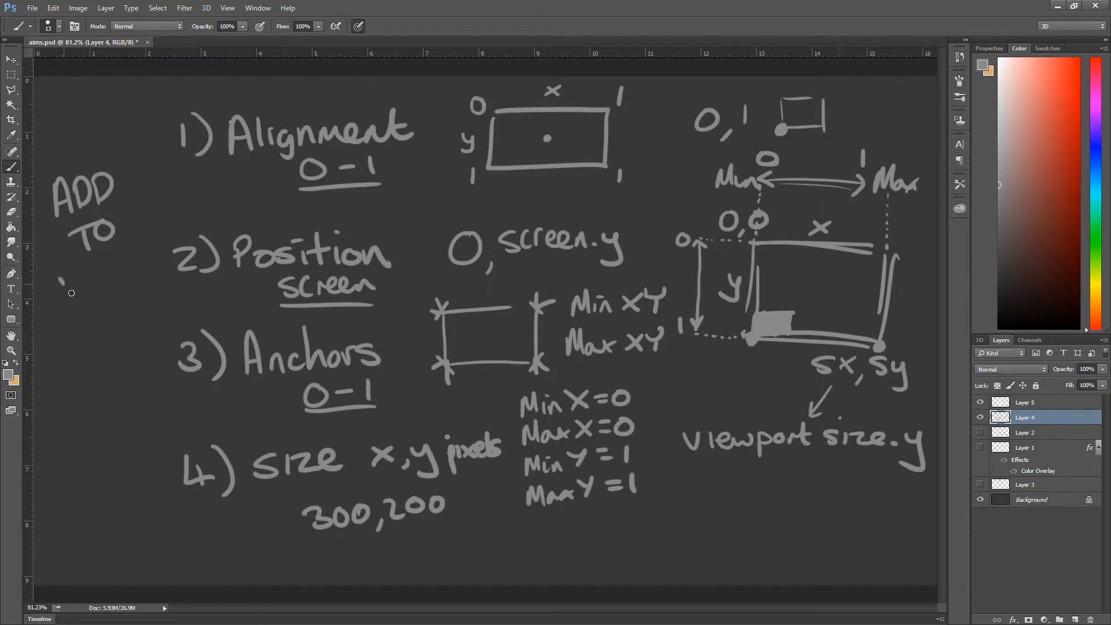
pyautogui.moveTo(71, 293); pyautogui.dragTo(79, 270)
pyautogui.moveTo(85, 272); pyautogui.dragTo(91, 286)
pyautogui.moveTo(93, 268); pyautogui.dragTo(105, 265)
pyautogui.moveTo(93, 276); pyautogui.dragTo(129, 262)
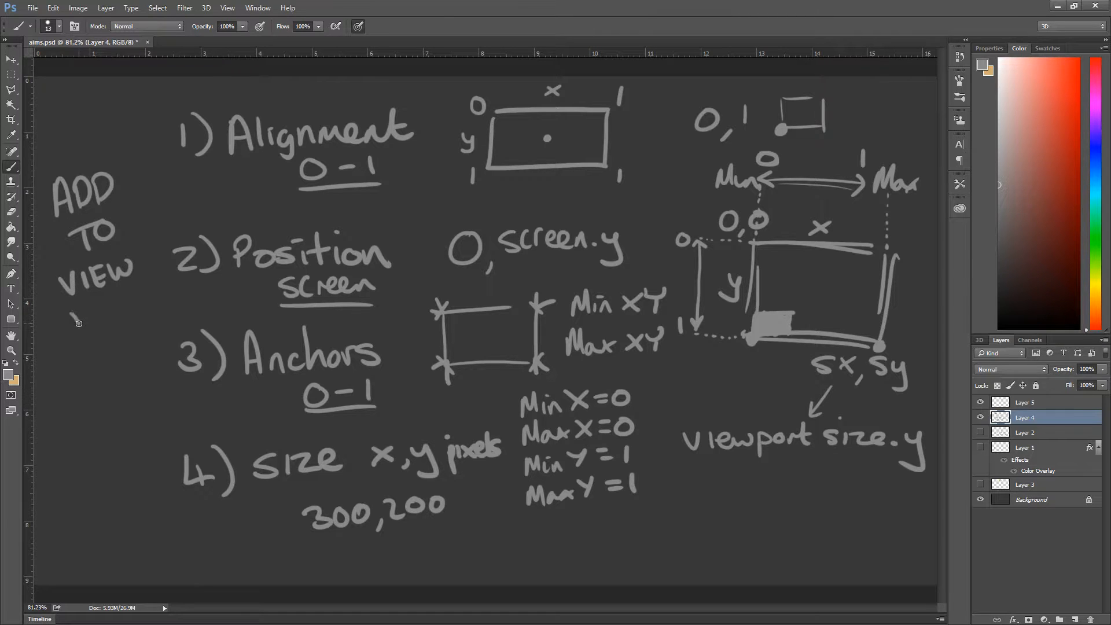
pyautogui.moveTo(79, 323); pyautogui.dragTo(80, 326)
pyautogui.moveTo(73, 306); pyautogui.dragTo(81, 318)
pyautogui.moveTo(94, 306); pyautogui.dragTo(107, 301)
pyautogui.moveTo(107, 302)
pyautogui.mouseDown()
pyautogui.moveTo(122, 312)
pyautogui.moveTo(123, 290)
pyautogui.mouseUp()
pyautogui.moveTo(132, 285); pyautogui.dragTo(117, 288)
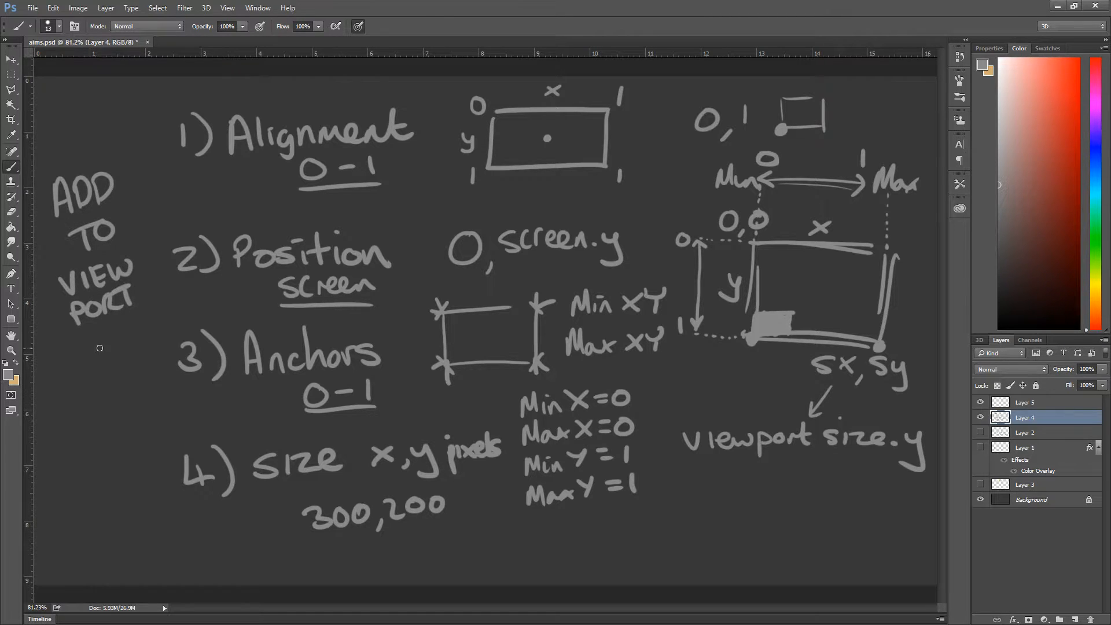
# Step: Below ADD TO VIEWPORT, draw a down arrow, OR and another down arrow, and write PLAYER SCREEN with a double underline
pyautogui.moveTo(101, 327); pyautogui.dragTo(100, 361)
pyautogui.moveTo(93, 348)
pyautogui.mouseDown()
pyautogui.moveTo(108, 352)
pyautogui.moveTo(90, 372)
pyautogui.moveTo(112, 391)
pyautogui.moveTo(96, 438)
pyautogui.mouseUp()
pyautogui.moveTo(91, 425)
pyautogui.mouseDown()
pyautogui.moveTo(96, 440)
pyautogui.moveTo(63, 488)
pyautogui.mouseUp()
pyautogui.moveTo(61, 455); pyautogui.dragTo(64, 472)
pyautogui.moveTo(75, 452)
pyautogui.mouseDown()
pyautogui.moveTo(82, 484)
pyautogui.moveTo(103, 481)
pyautogui.mouseUp()
pyautogui.moveTo(112, 452)
pyautogui.mouseDown()
pyautogui.moveTo(104, 463)
pyautogui.moveTo(134, 457)
pyautogui.mouseUp()
pyautogui.moveTo(129, 466); pyautogui.dragTo(142, 463)
pyautogui.moveTo(87, 499)
pyautogui.mouseDown()
pyautogui.moveTo(70, 524)
pyautogui.moveTo(117, 510)
pyautogui.mouseUp()
pyautogui.moveTo(120, 490); pyautogui.dragTo(131, 515)
pyautogui.moveTo(133, 492)
pyautogui.mouseDown()
pyautogui.moveTo(140, 509)
pyautogui.moveTo(159, 483)
pyautogui.mouseUp()
pyautogui.moveTo(81, 547); pyautogui.dragTo(162, 514)
pyautogui.moveTo(116, 542); pyautogui.dragTo(160, 525)
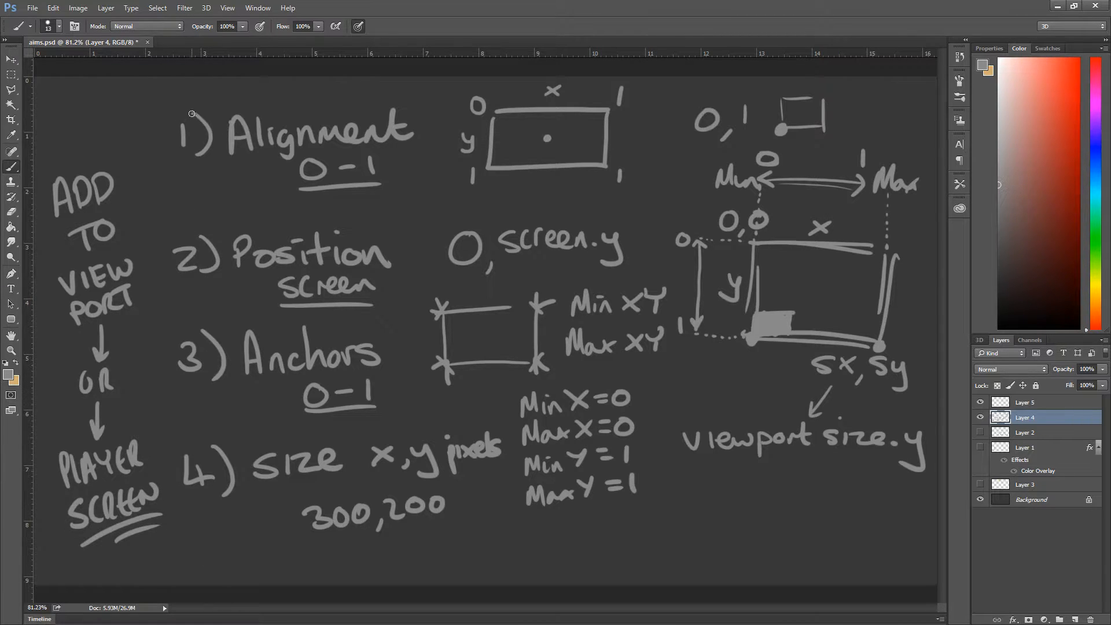
# Step: Swap to the orange brush colour and circle the numbers 1 to 4 of the list
pyautogui.press('x')
pyautogui.moveTo(176, 114); pyautogui.dragTo(176, 113)
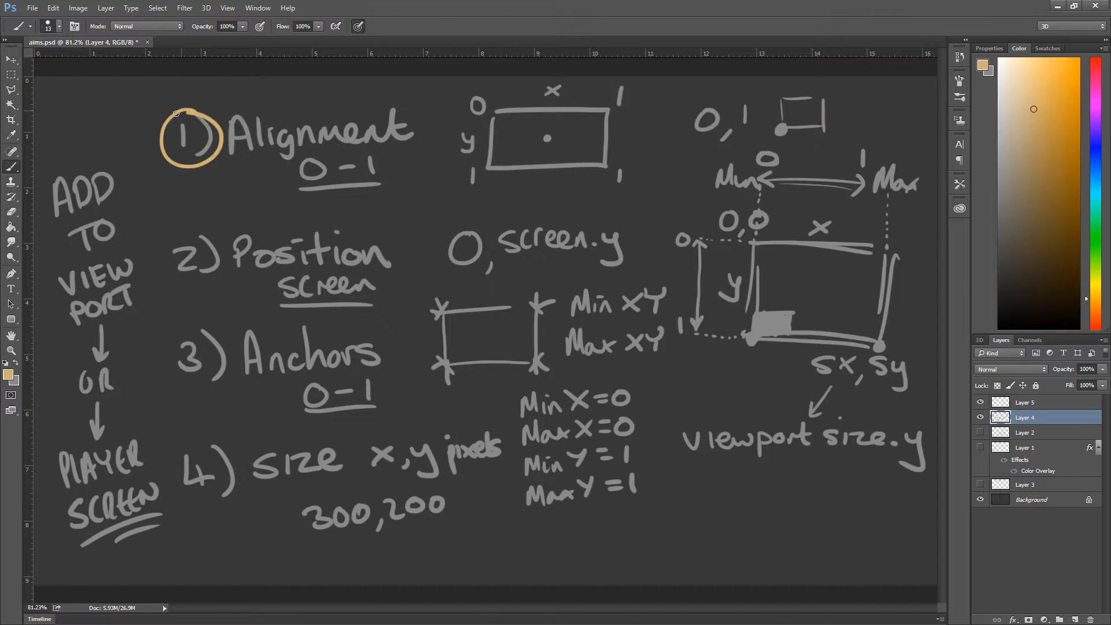
pyautogui.moveTo(194, 221); pyautogui.dragTo(170, 238)
pyautogui.moveTo(192, 338); pyautogui.dragTo(190, 375)
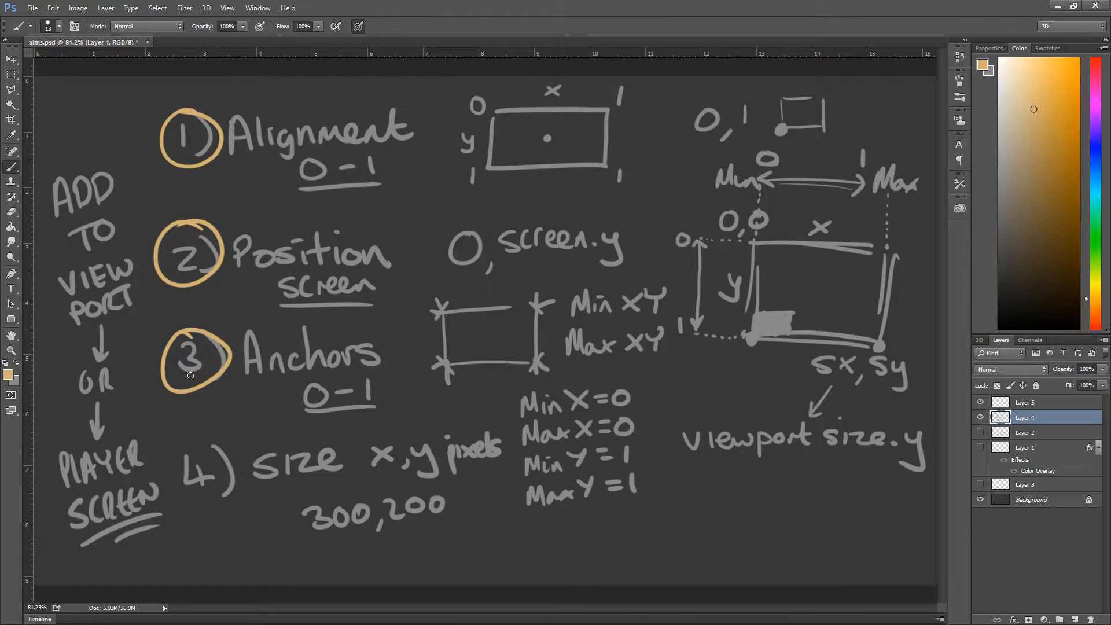
pyautogui.moveTo(190, 443); pyautogui.dragTo(189, 446)
# Step: Switch to the Unreal Editor and examine the Create Button Widget node's class choices in the level blueprint
pyautogui.hotkey('alt', 'Tab')
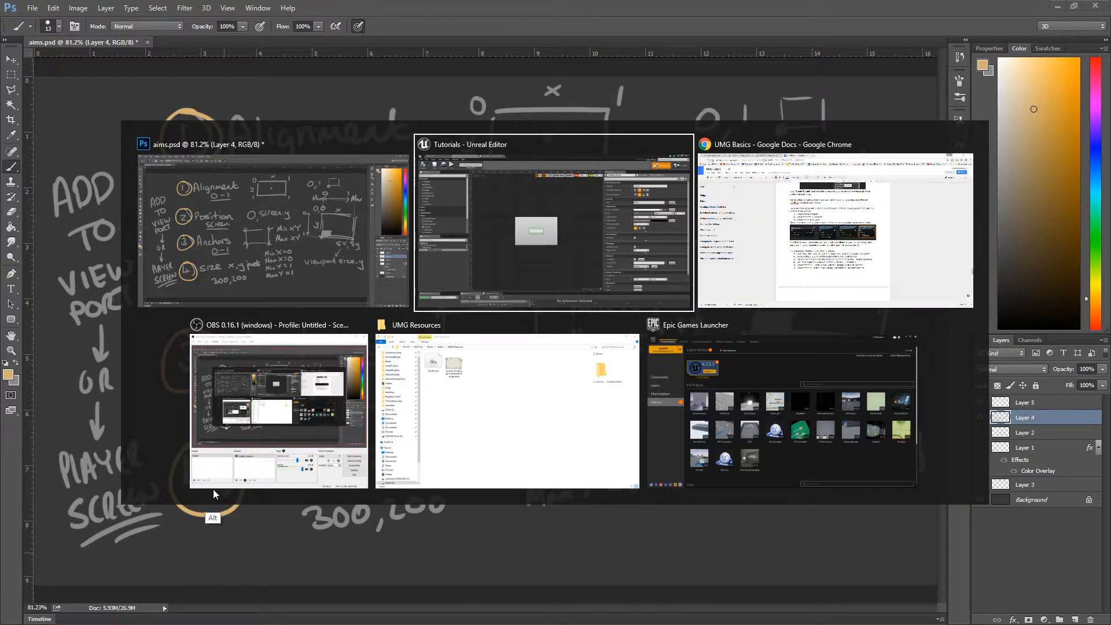
pyautogui.click(198, 466)
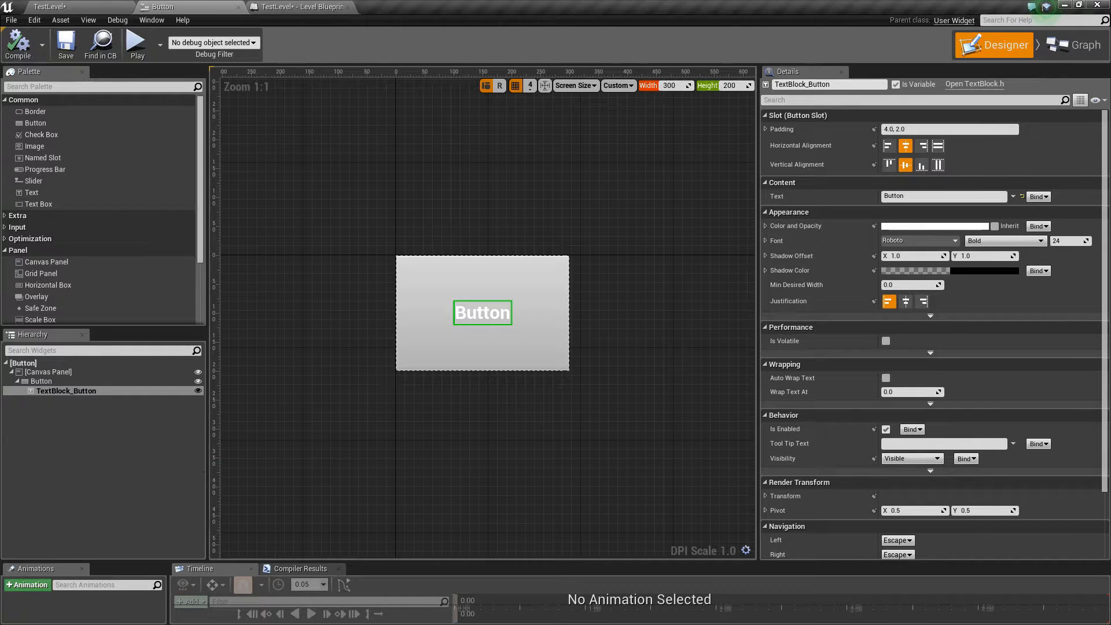
pyautogui.click(301, 7)
pyautogui.moveTo(335, 249); pyautogui.dragTo(465, 226, button='right')
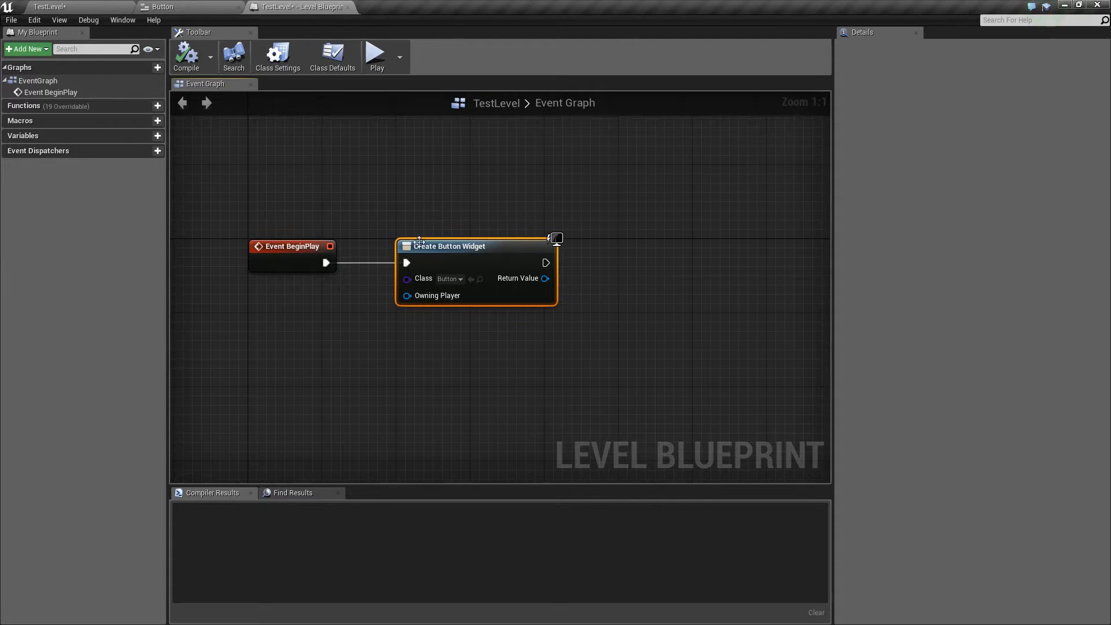
pyautogui.moveTo(436, 245)
pyautogui.mouseDown()
pyautogui.moveTo(428, 240)
pyautogui.moveTo(436, 247)
pyautogui.mouseUp()
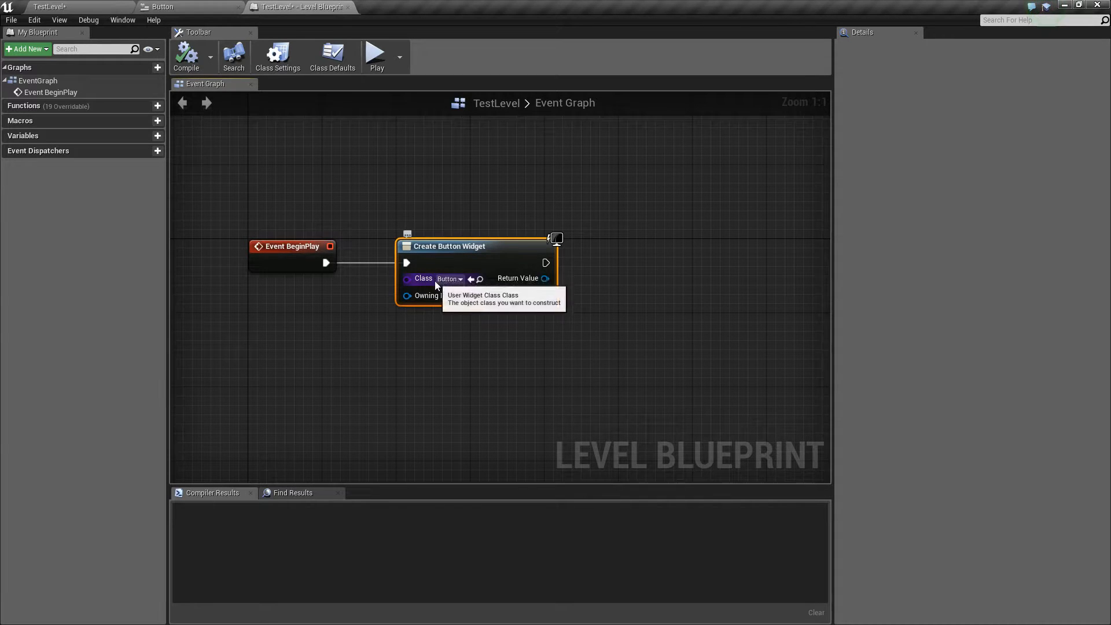
pyautogui.click(458, 279)
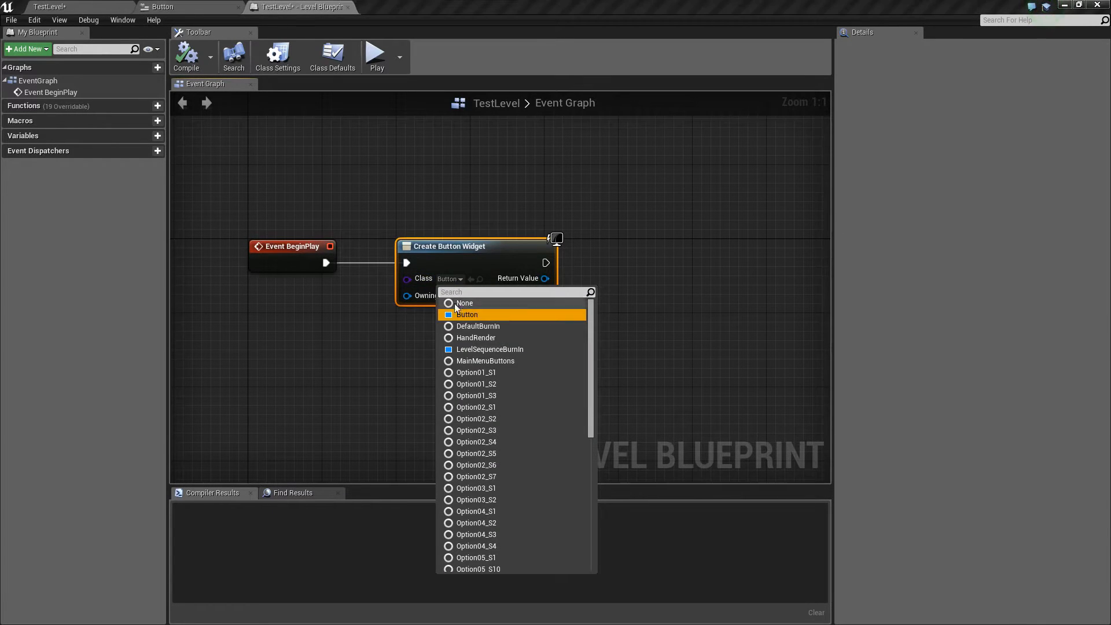
pyautogui.press('Escape')
pyautogui.click(49, 7)
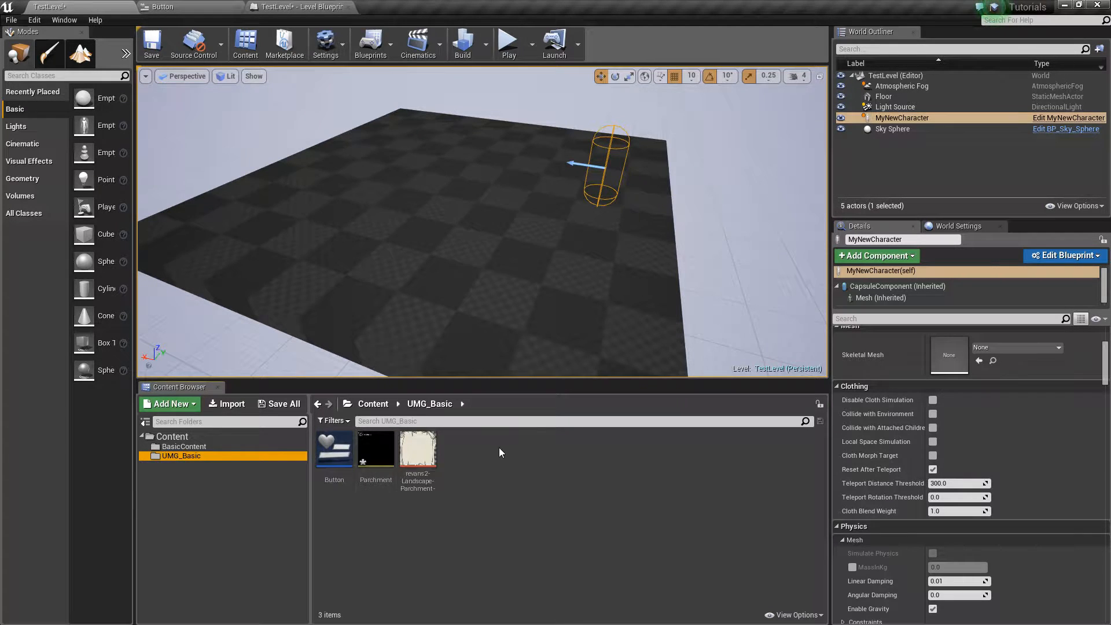
pyautogui.click(308, 8)
pyautogui.click(200, 7)
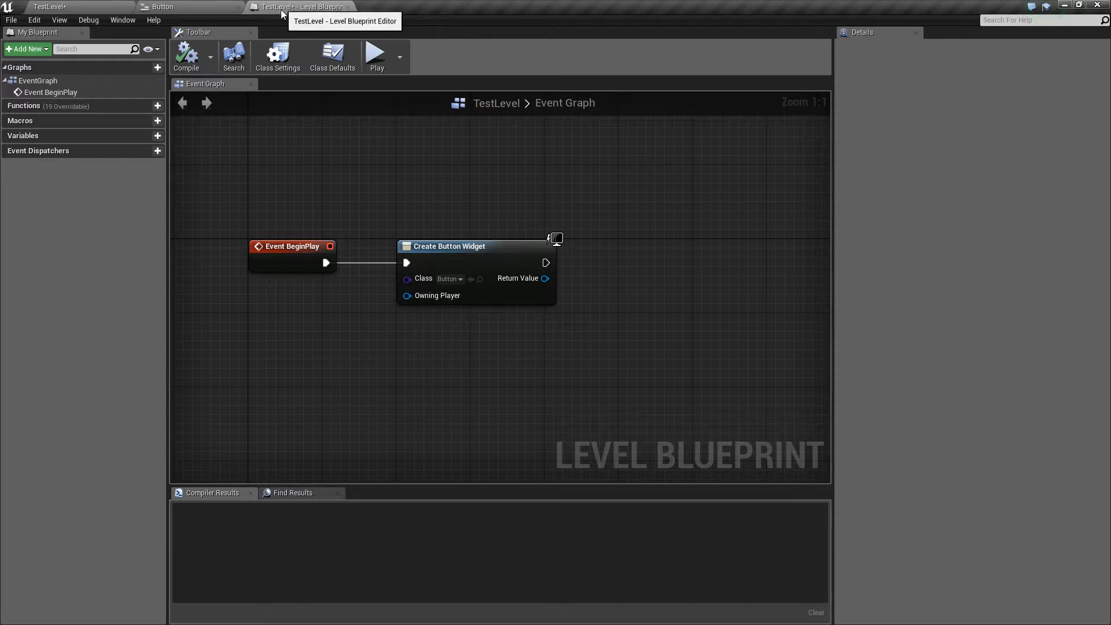
# Step: Add a Set Alignment in Viewport node from the Create Button Widget's Return Value in the level blueprint
pyautogui.click(272, 7)
pyautogui.moveTo(656, 354); pyautogui.dragTo(579, 351, button='right')
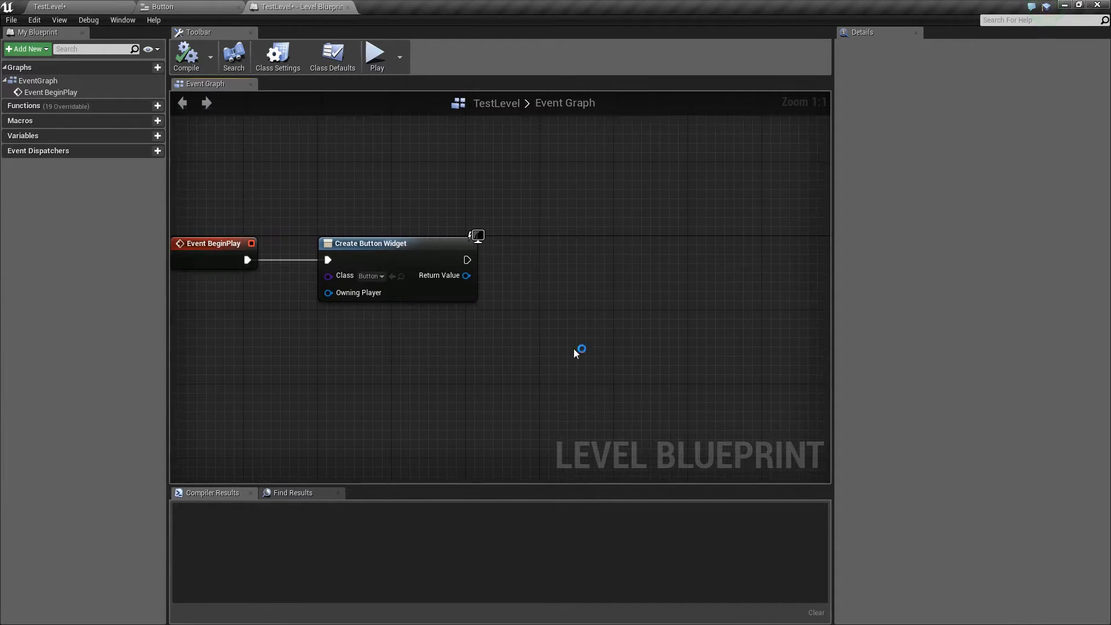
pyautogui.moveTo(466, 276); pyautogui.dragTo(527, 279)
pyautogui.write('set align')
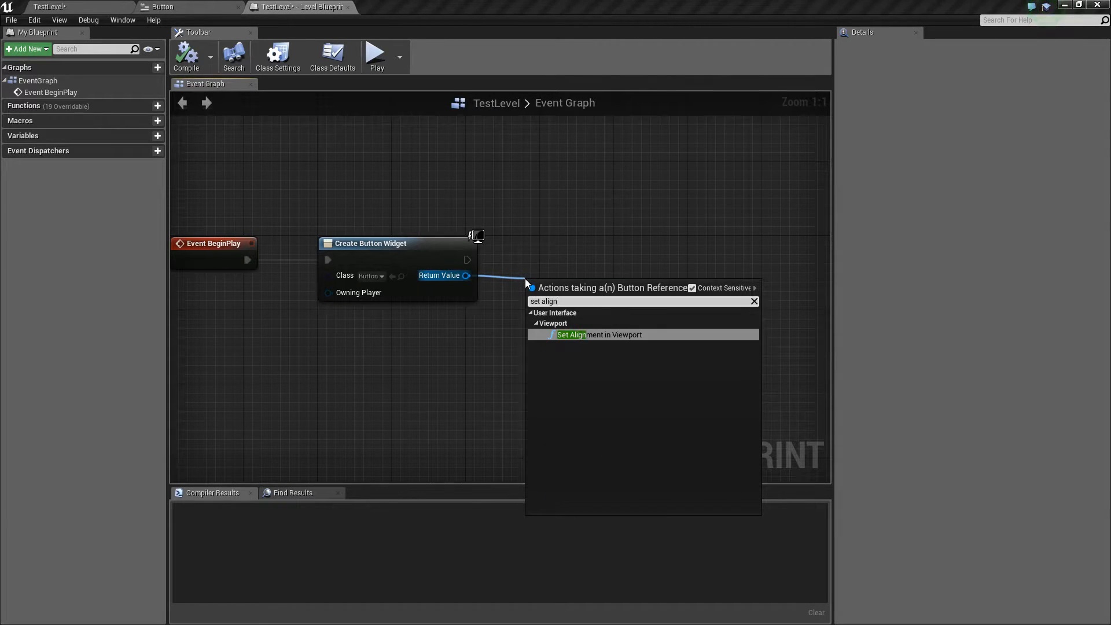
pyautogui.press('Return')
# Step: Add a Set Anchors in Viewport node from the Create Button Widget's Return Value
pyautogui.moveTo(466, 275); pyautogui.dragTo(687, 309)
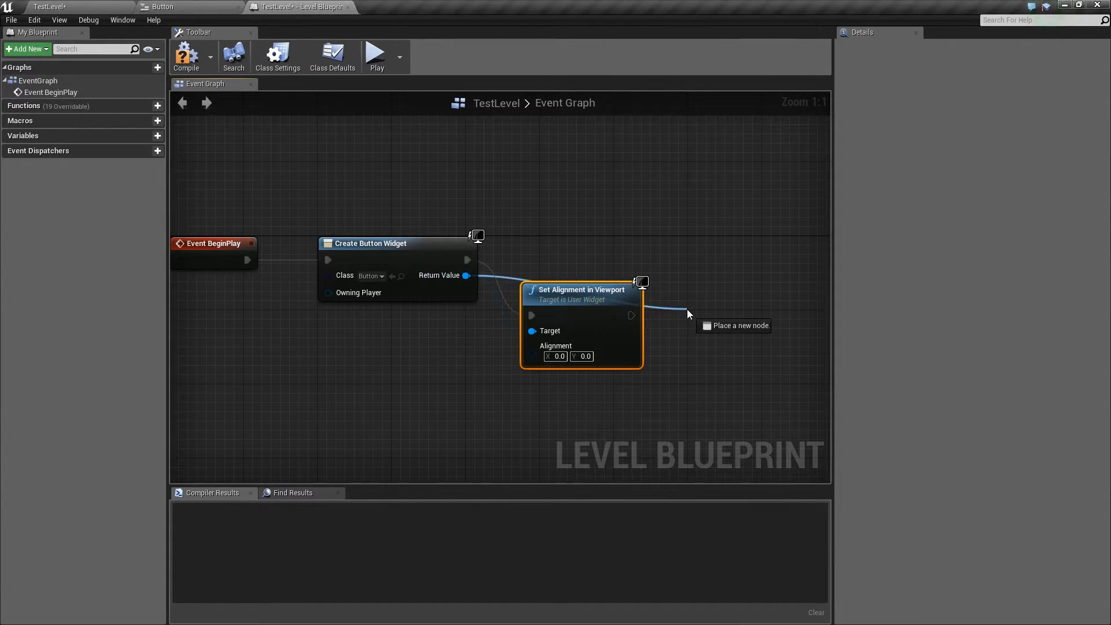
pyautogui.write('set ancho')
pyautogui.press('Return')
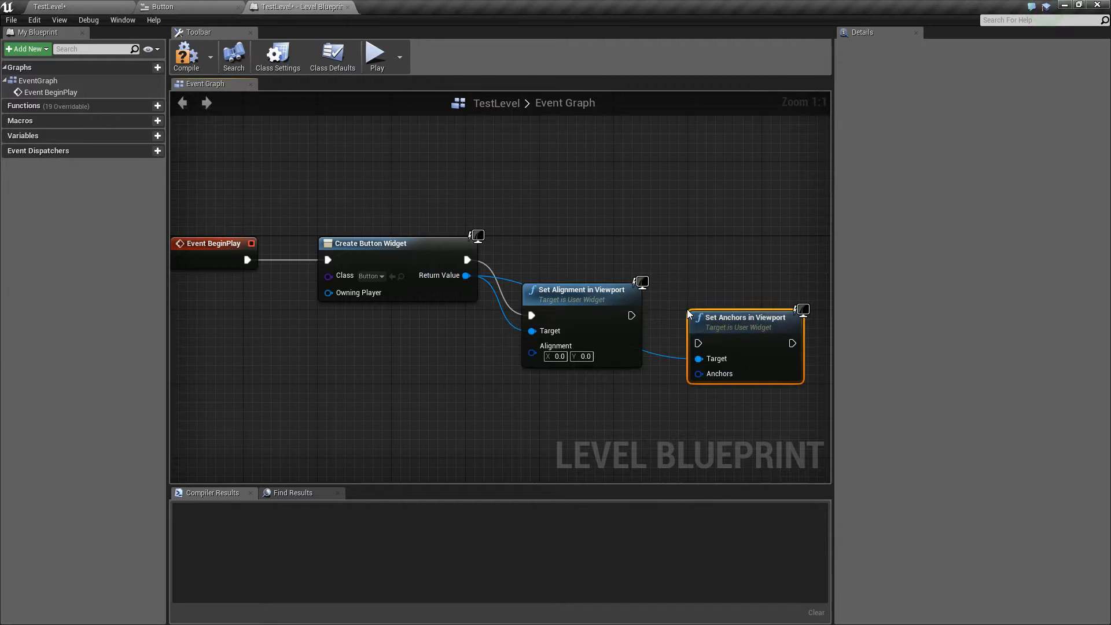
# Step: Add a Set Position in Viewport node from the Create Button Widget's Return Value
pyautogui.moveTo(686, 309); pyautogui.dragTo(609, 284, button='right')
pyautogui.moveTo(390, 250); pyautogui.dragTo(754, 335)
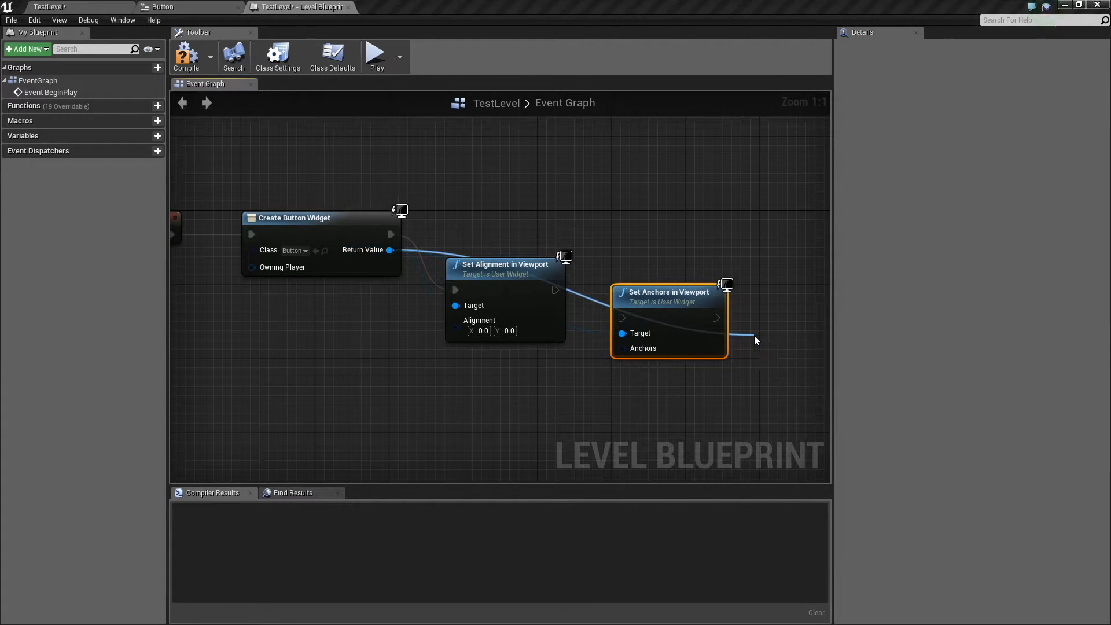
pyautogui.write('set pos')
pyautogui.press('Return')
# Step: Add a Set Desired Size in Viewport node from the Create Button Widget's Return Value
pyautogui.moveTo(755, 340); pyautogui.dragTo(612, 306, button='right')
pyautogui.moveTo(247, 216); pyautogui.dragTo(364, 359)
pyautogui.write('set des')
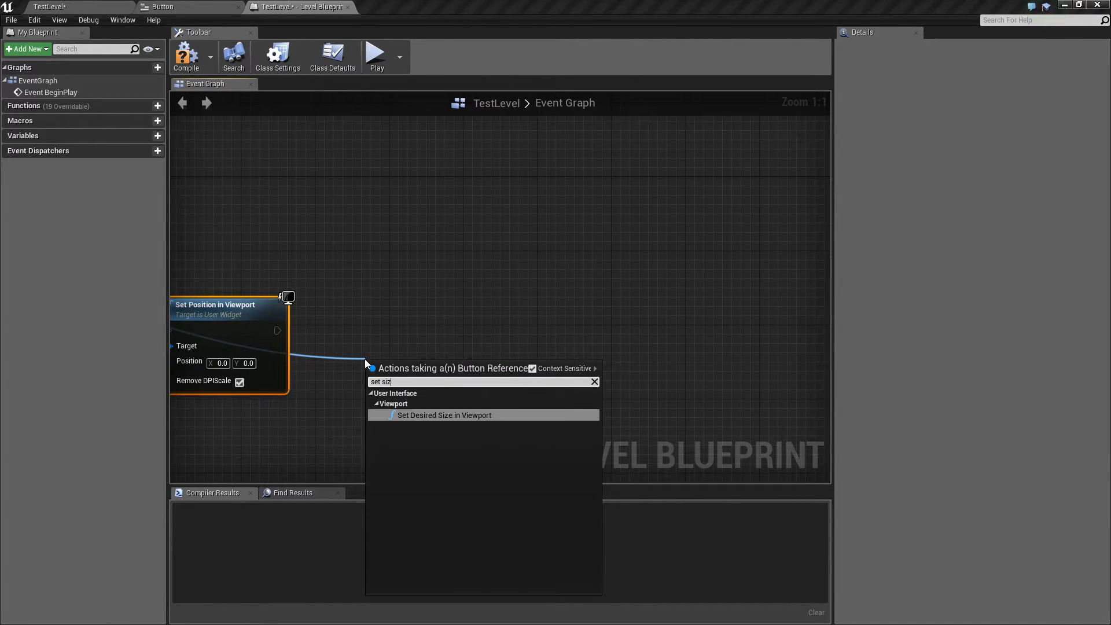
pyautogui.press('Return')
# Step: Line up the alignment, anchors, position and desired size nodes in a row and connect their execution pins in that order
pyautogui.moveTo(359, 218); pyautogui.dragTo(456, 246, button='right')
pyautogui.moveTo(378, 248); pyautogui.dragTo(370, 191)
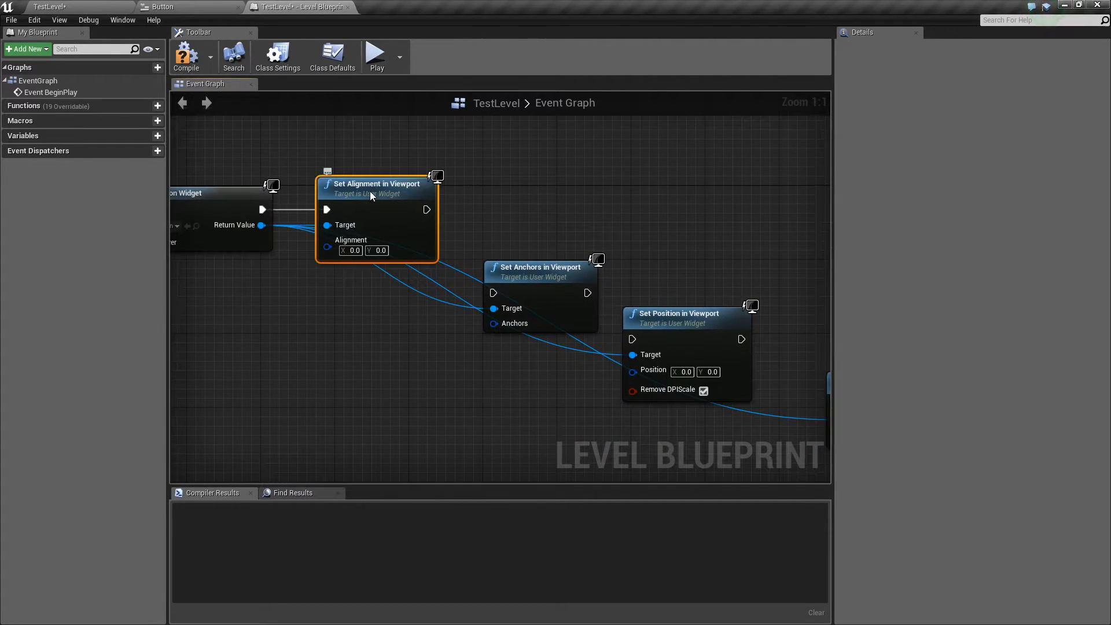
pyautogui.moveTo(567, 284); pyautogui.dragTo(549, 200)
pyautogui.moveTo(652, 327); pyautogui.dragTo(625, 197)
pyautogui.moveTo(824, 408); pyautogui.dragTo(653, 412, button='right')
pyautogui.moveTo(726, 391); pyautogui.dragTo(642, 192)
pyautogui.moveTo(580, 212); pyautogui.dragTo(544, 215)
pyautogui.moveTo(433, 213); pyautogui.dragTo(255, 213)
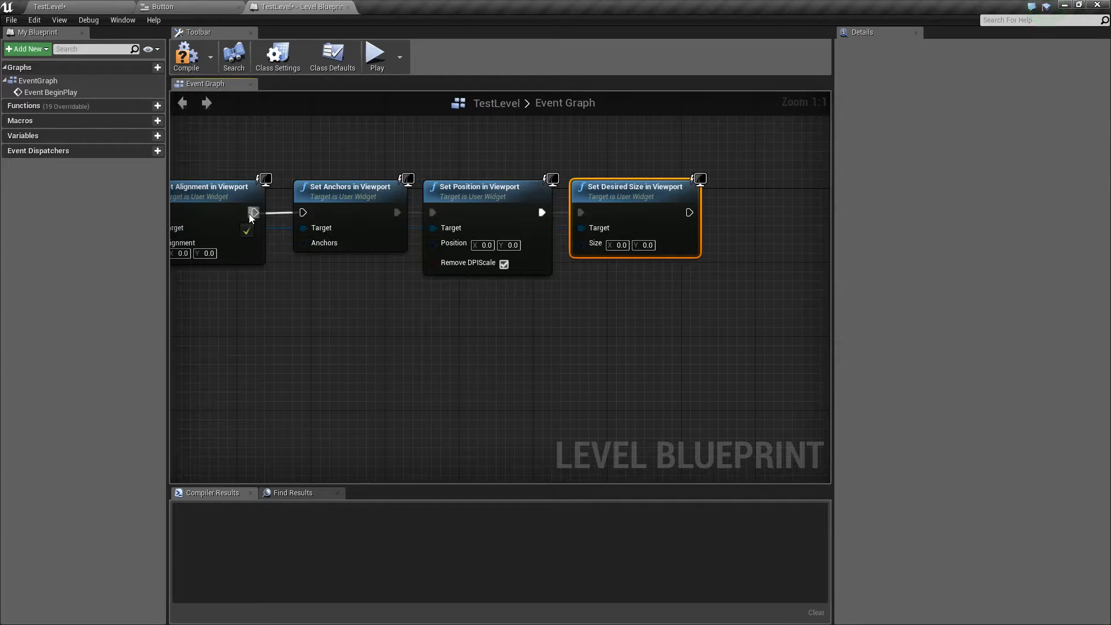
# Step: Set the Set Alignment in Viewport node's alignment to X 0.5 and Y 0.5
pyautogui.moveTo(271, 286); pyautogui.dragTo(389, 300, button='right')
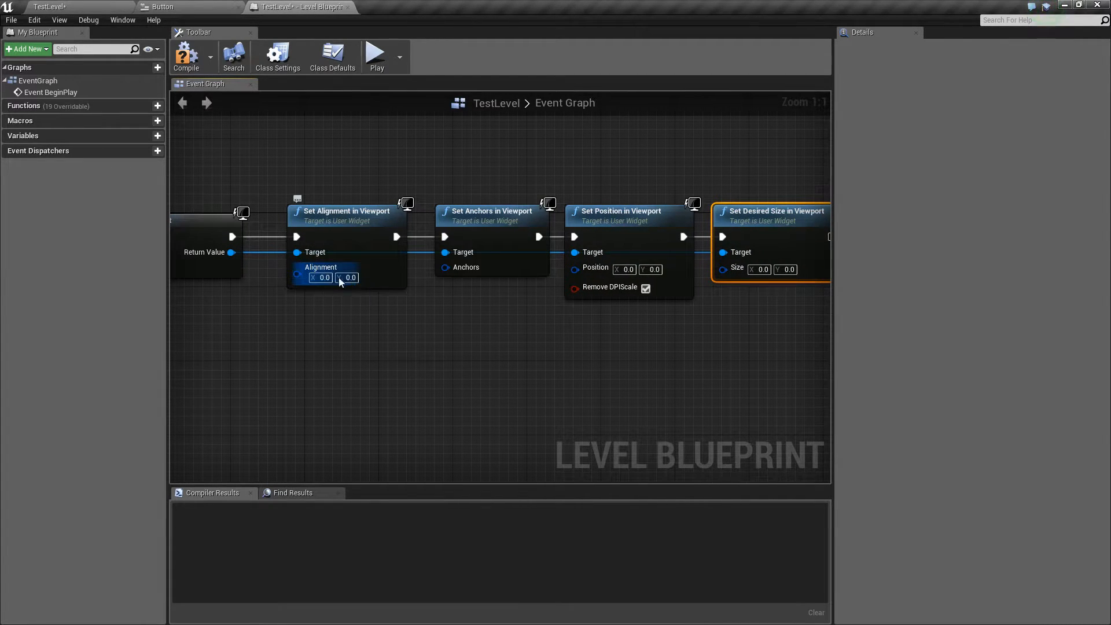
pyautogui.click(324, 277)
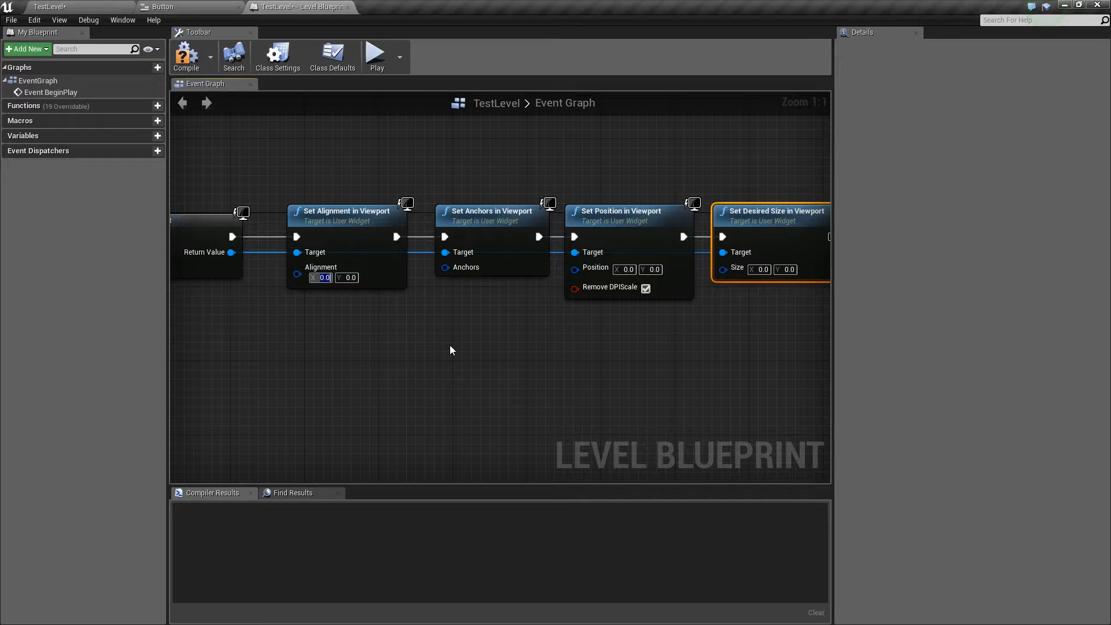
pyautogui.write('0.5')
pyautogui.press('Tab')
pyautogui.write('0.5')
pyautogui.click(469, 344)
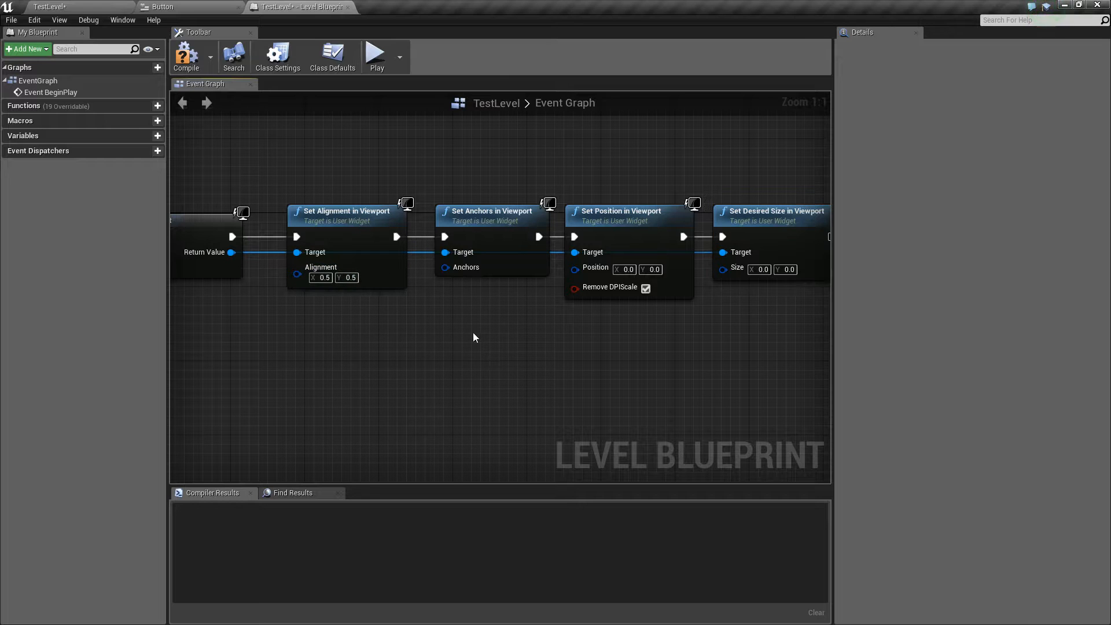
# Step: Split the Anchors struct pin on the Set Anchors in Viewport node
pyautogui.moveTo(473, 334); pyautogui.dragTo(445, 330, button='right')
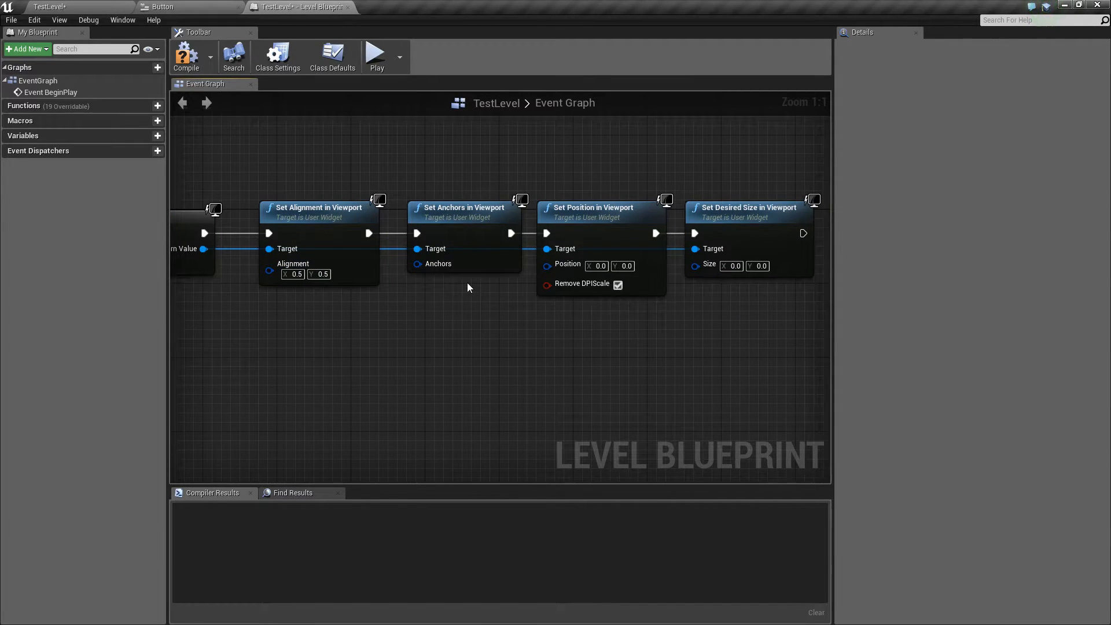
pyautogui.moveTo(467, 283); pyautogui.dragTo(411, 293, button='right')
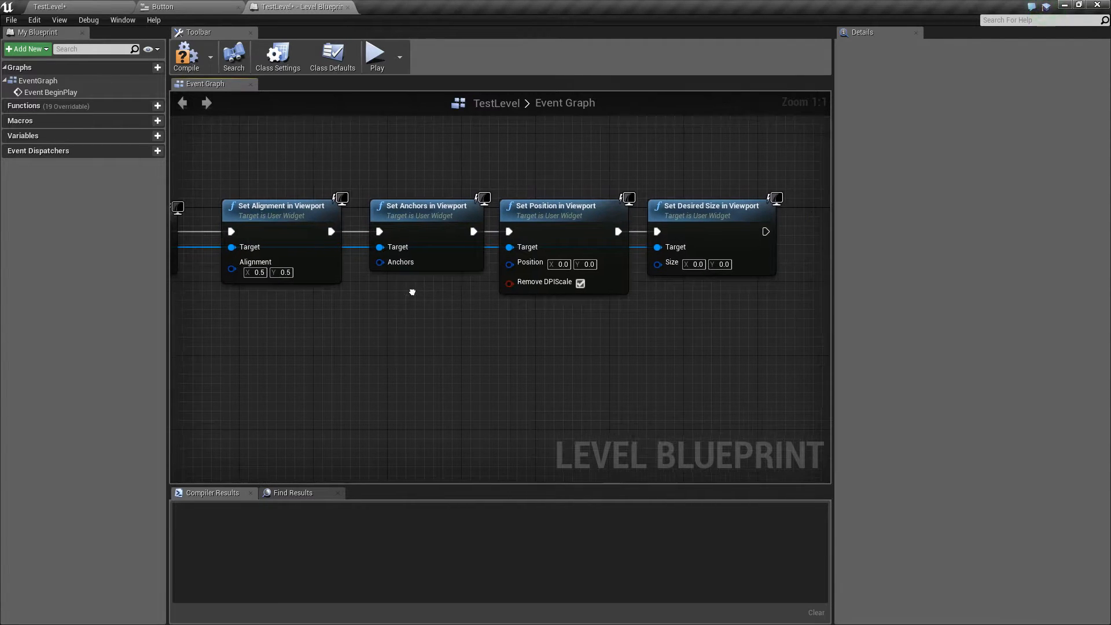
pyautogui.rightClick(379, 262)
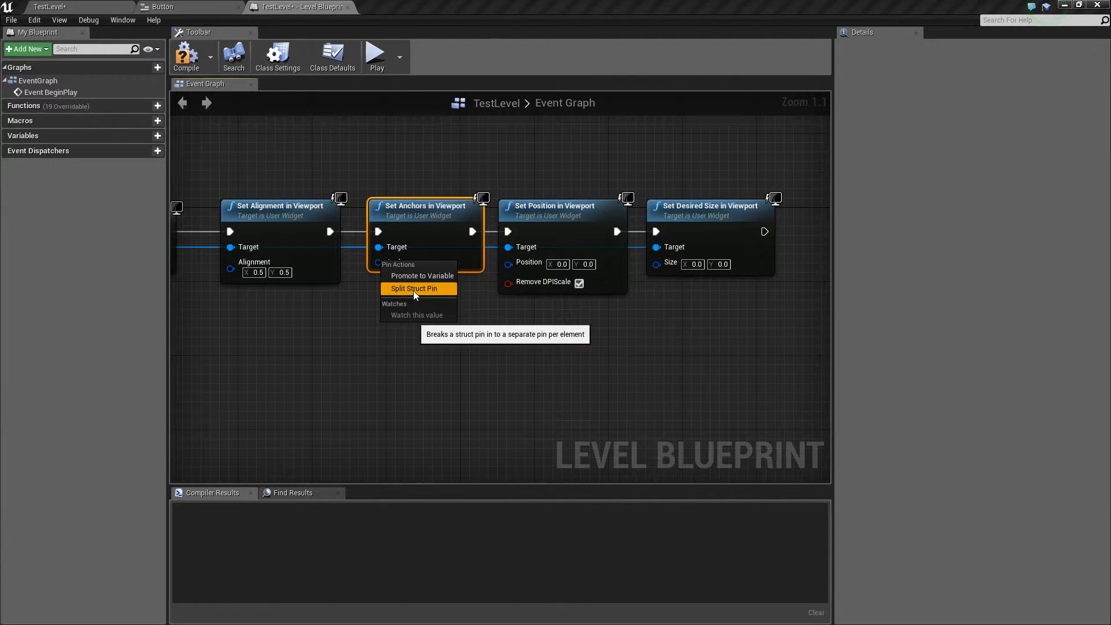
pyautogui.click(413, 289)
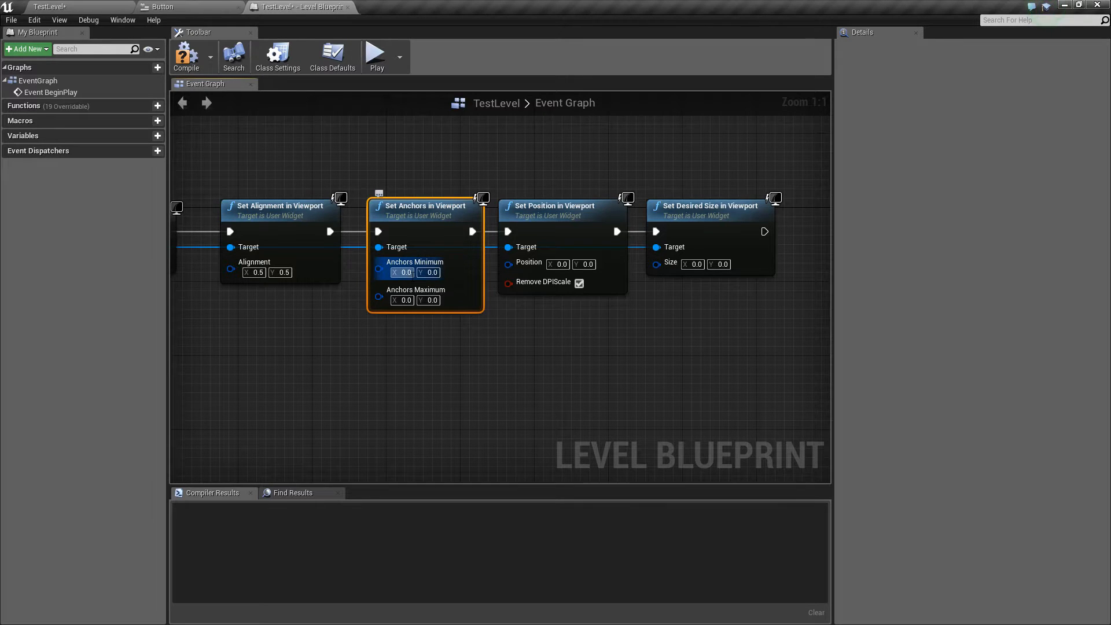
# Step: Set the X value of both Anchors Minimum and Anchors Maximum to 0.5
pyautogui.click(405, 272)
pyautogui.write('0.5')
pyautogui.press('Tab')
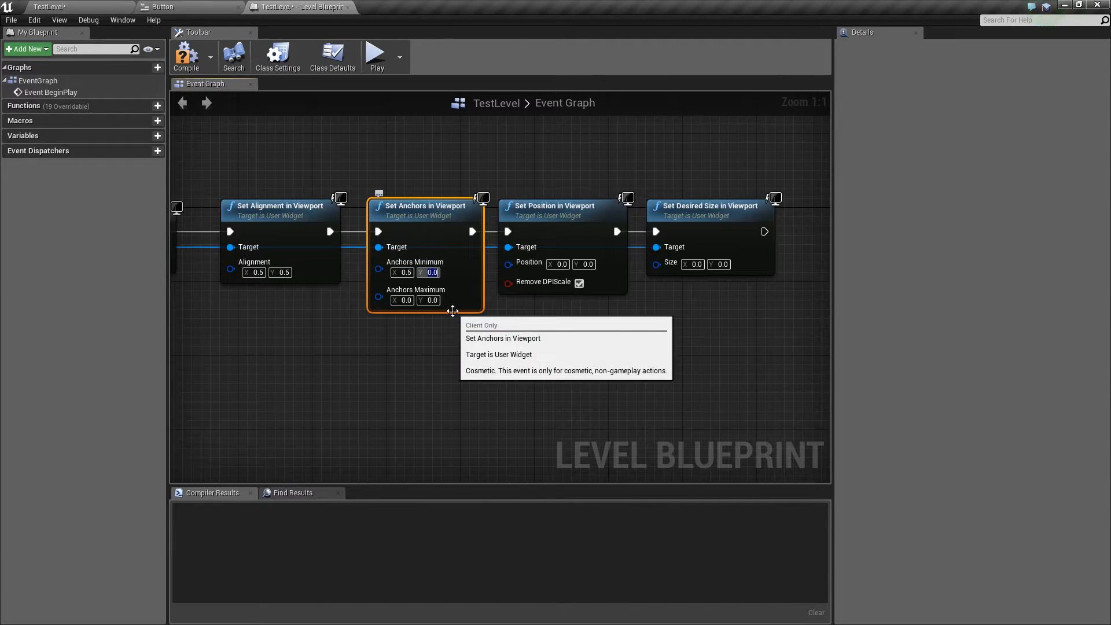
pyautogui.press('Tab')
pyautogui.press('Tab')
pyautogui.hotkey('shift', 'Tab')
pyautogui.write('0.5')
pyautogui.press('Return')
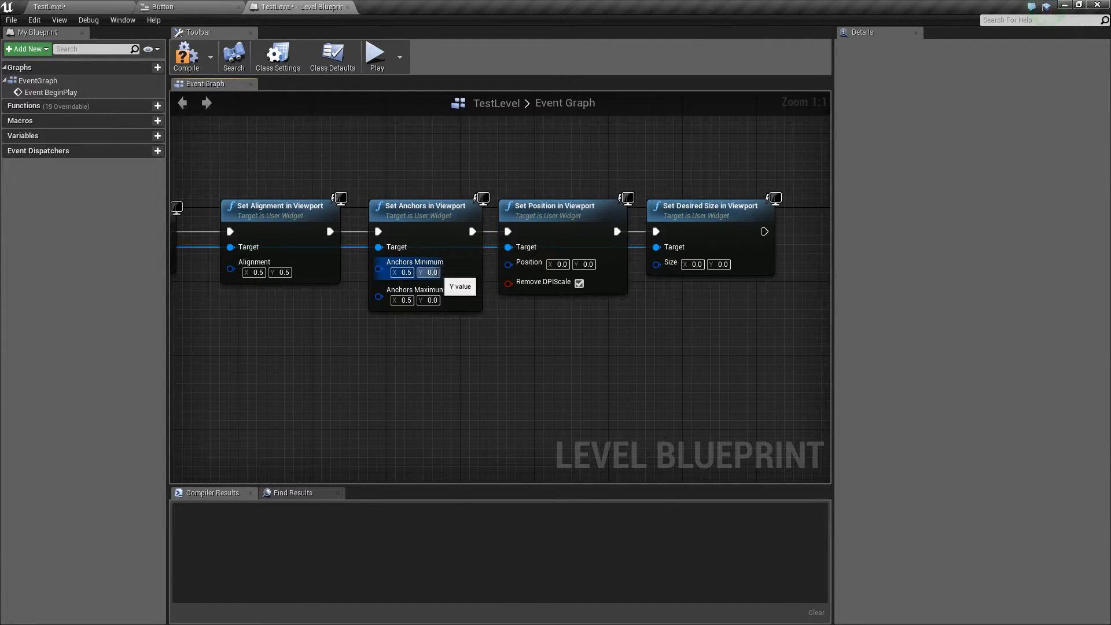
# Step: Set the Y value of both Anchors Minimum and Anchors Maximum to 1
pyautogui.click(431, 271)
pyautogui.write('1')
pyautogui.press('Tab')
pyautogui.press('Tab')
pyautogui.click(463, 324)
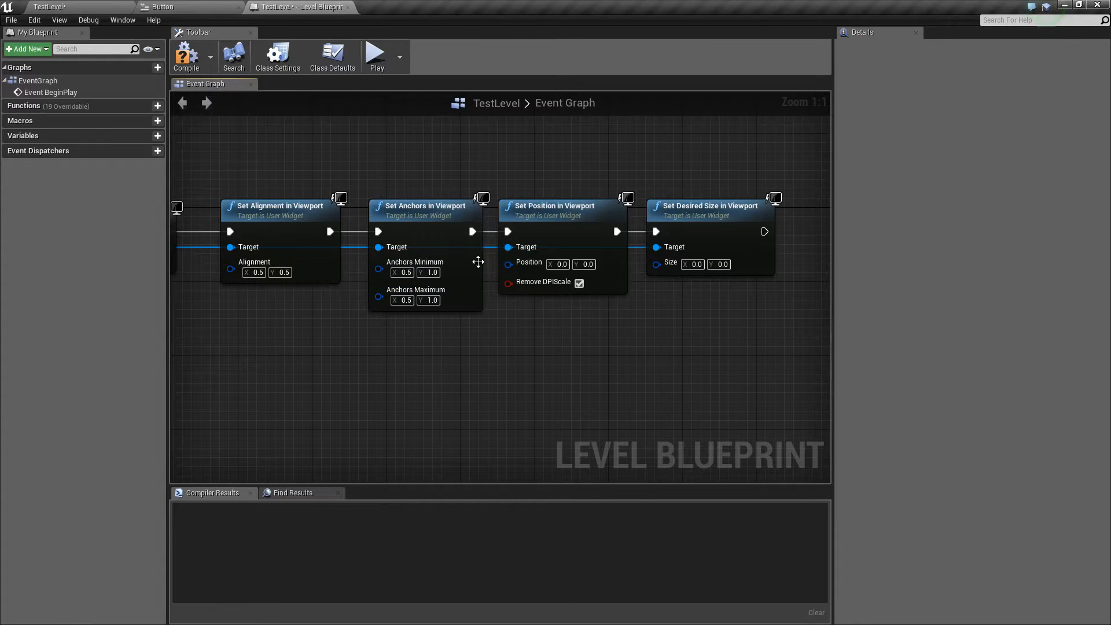
pyautogui.moveTo(568, 377); pyautogui.dragTo(507, 380, button='right')
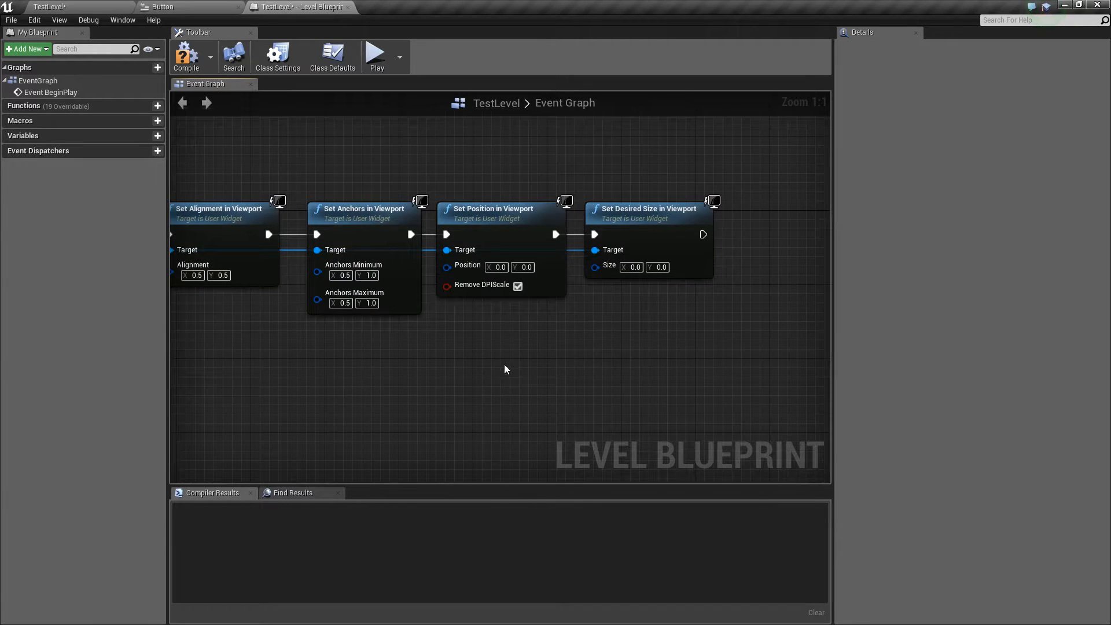
pyautogui.moveTo(506, 342); pyautogui.dragTo(565, 343, button='right')
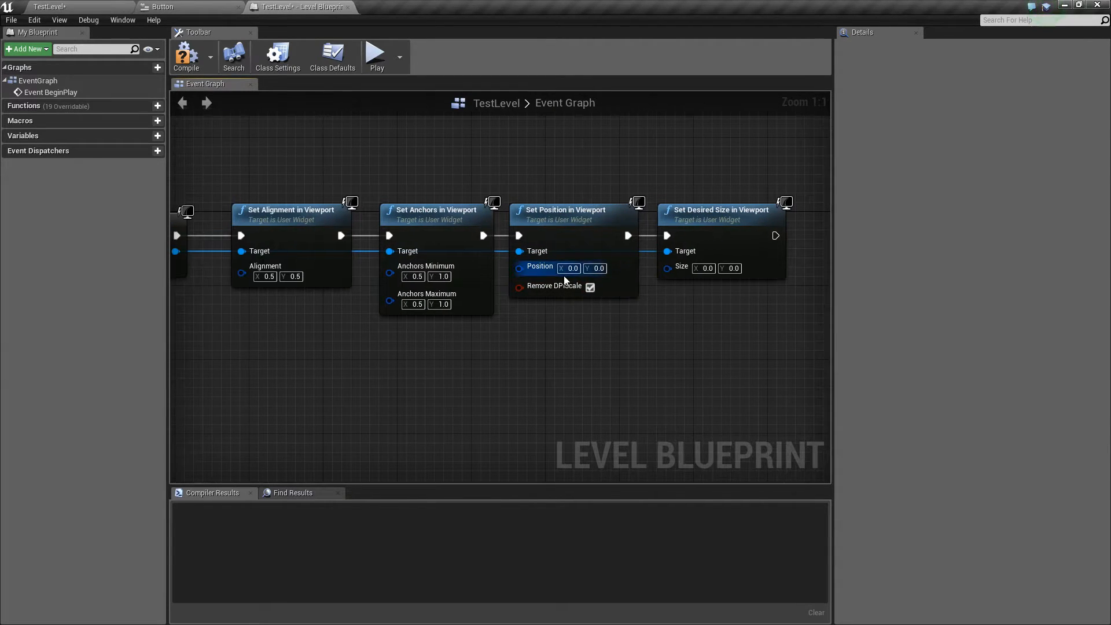
pyautogui.moveTo(533, 262); pyautogui.dragTo(595, 253, button='right')
pyautogui.moveTo(583, 259); pyautogui.dragTo(493, 377)
pyautogui.write('break')
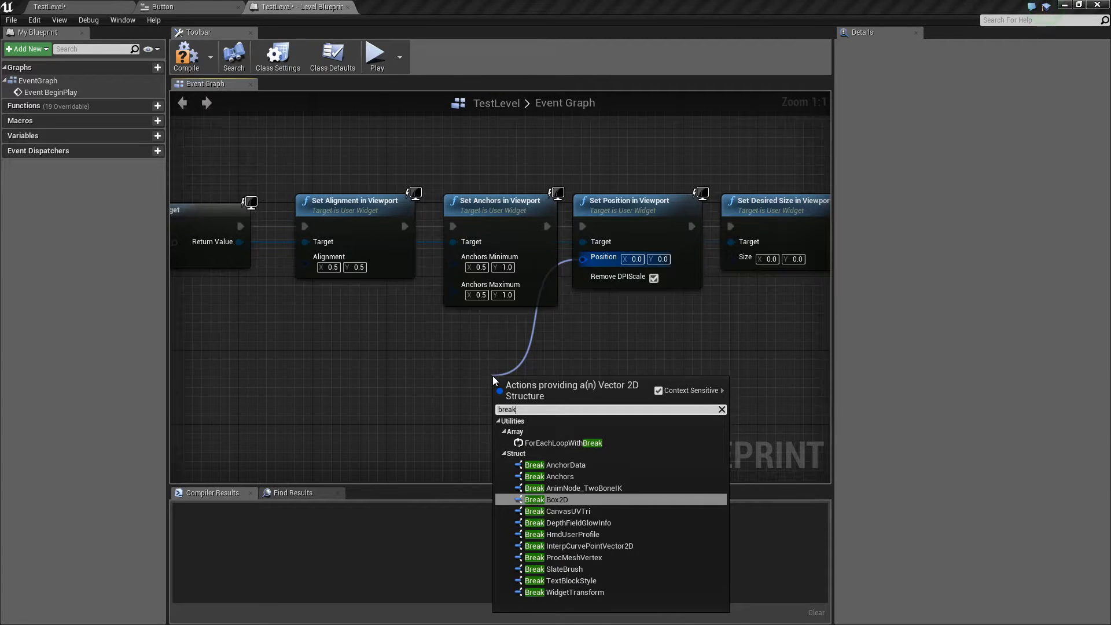
pyautogui.press('Escape')
# Step: Split the Position struct pin on the Set Position in Viewport node into X and Y
pyautogui.rightClick(583, 259)
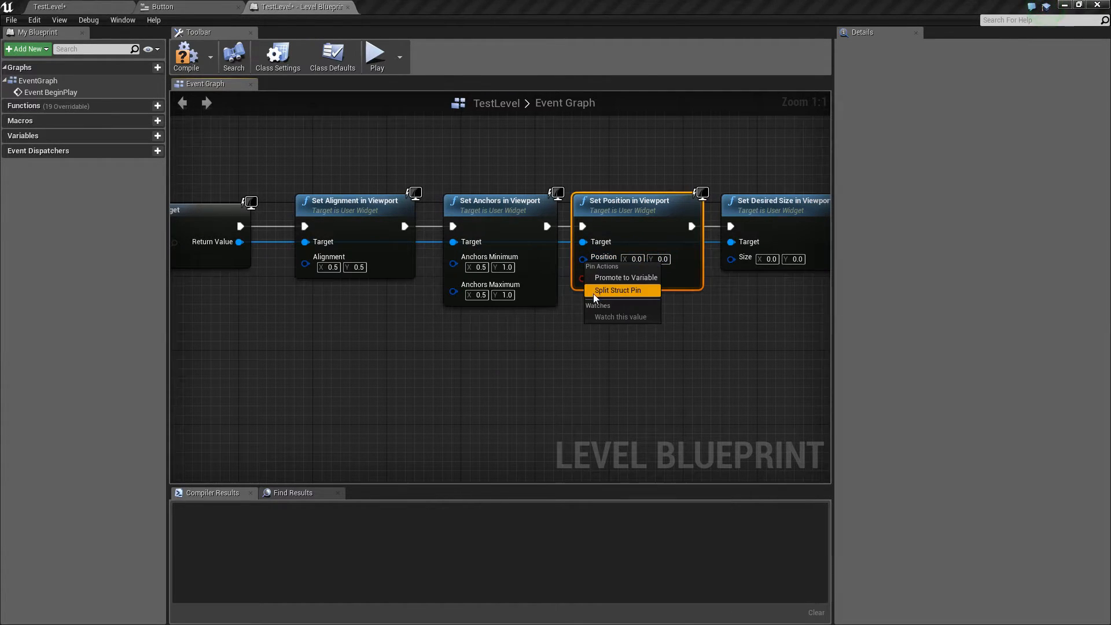
pyautogui.click(597, 292)
pyautogui.moveTo(586, 354); pyautogui.dragTo(536, 345, button='right')
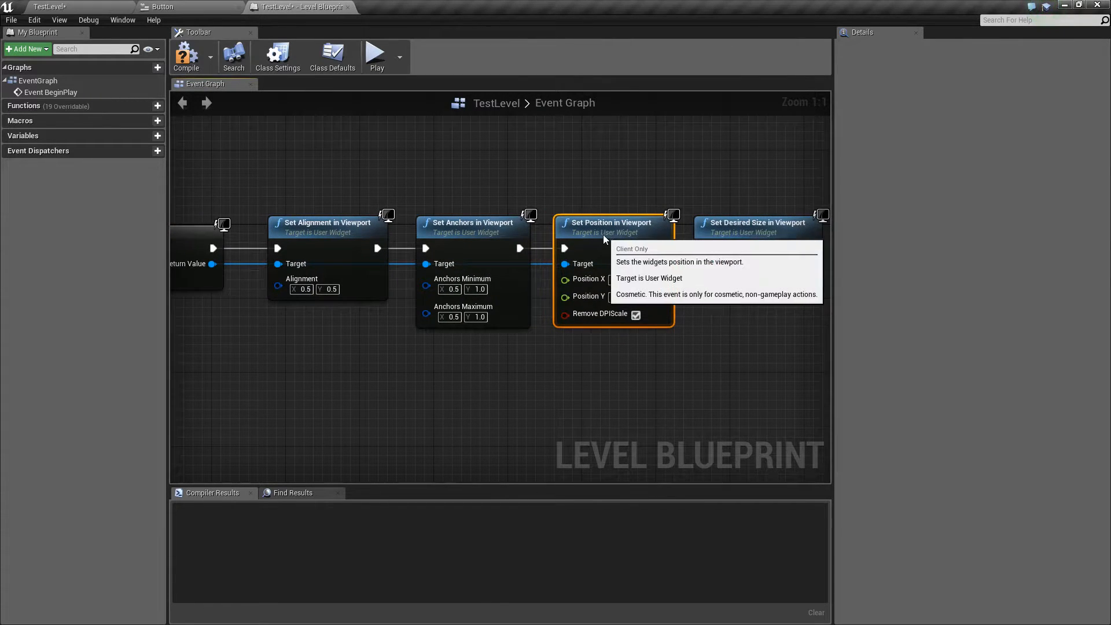
# Step: Add a Get Viewport Size node below the node chain and split its Return Value into X and Y
pyautogui.moveTo(591, 377); pyautogui.dragTo(661, 329, button='right')
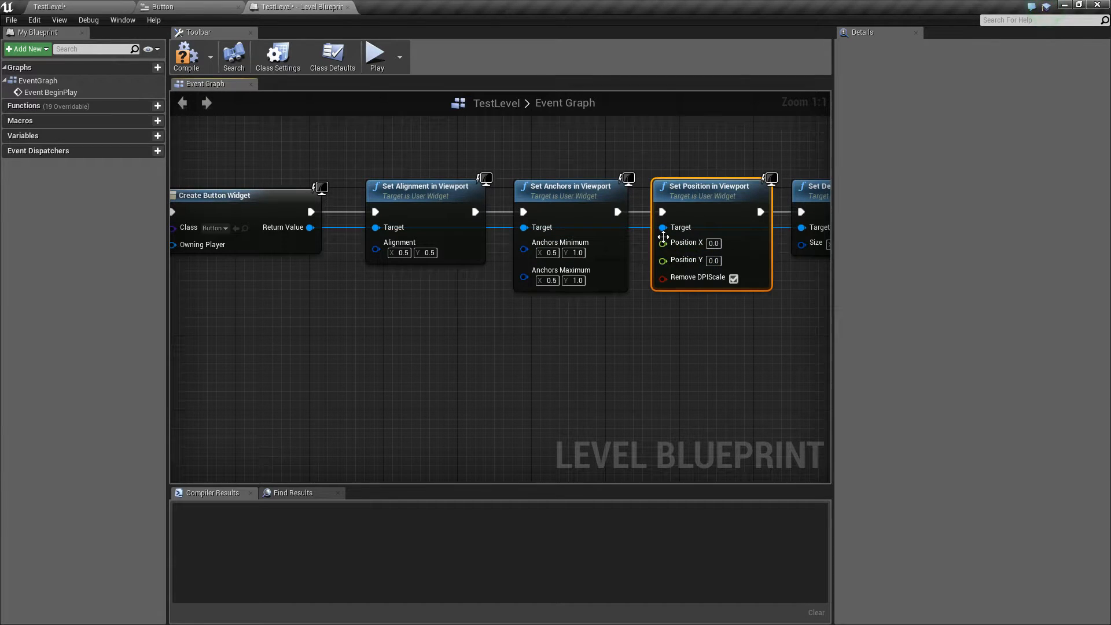
pyautogui.rightClick(431, 346)
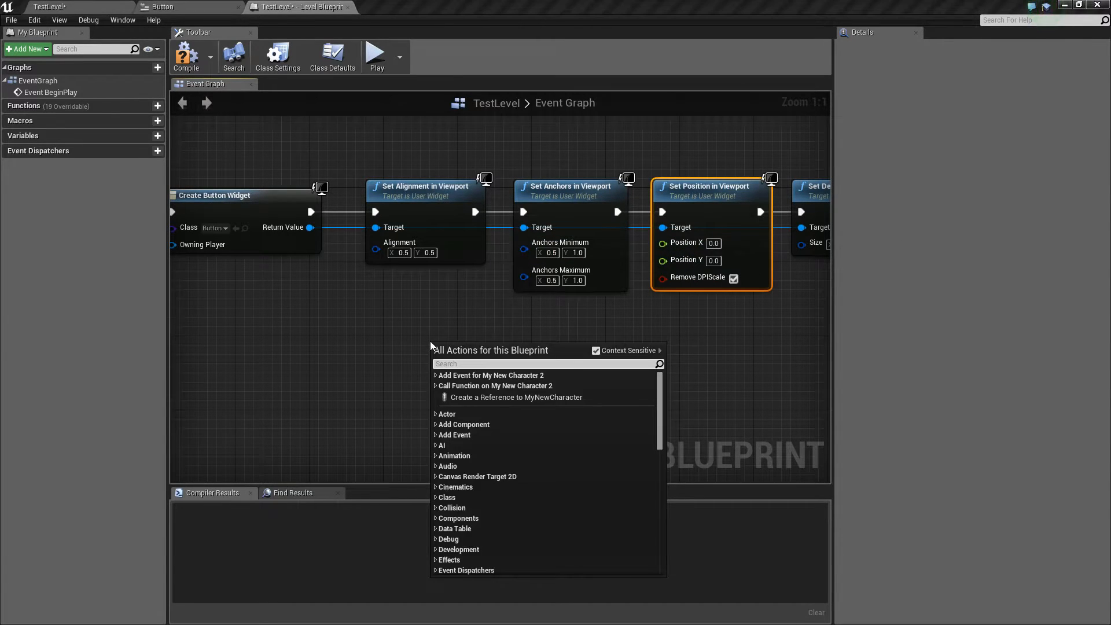
pyautogui.write('view siz')
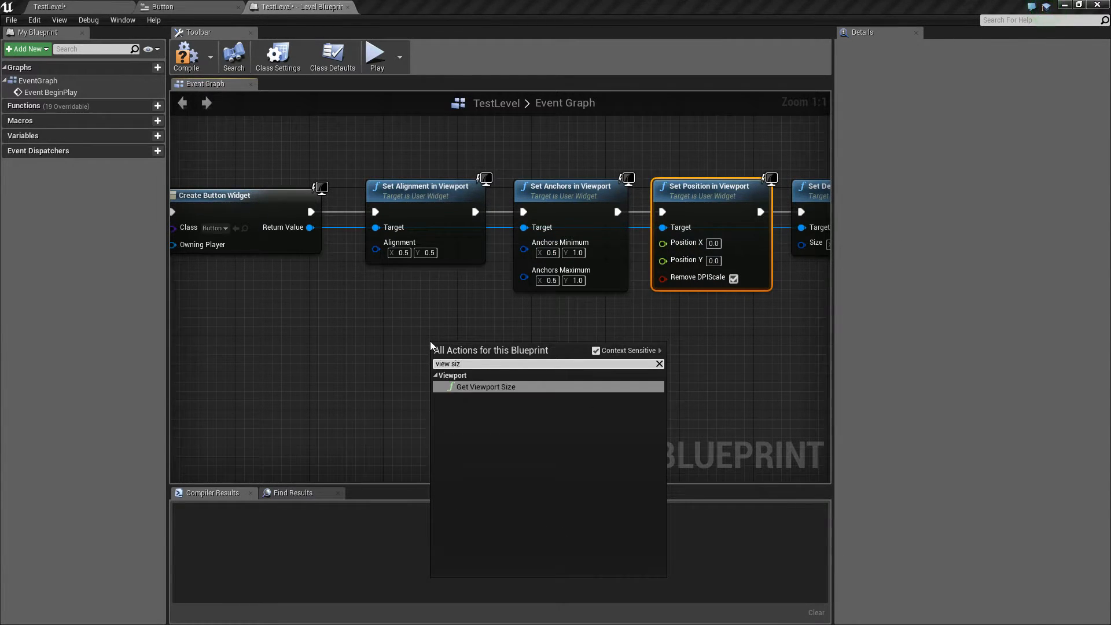
pyautogui.press('Return')
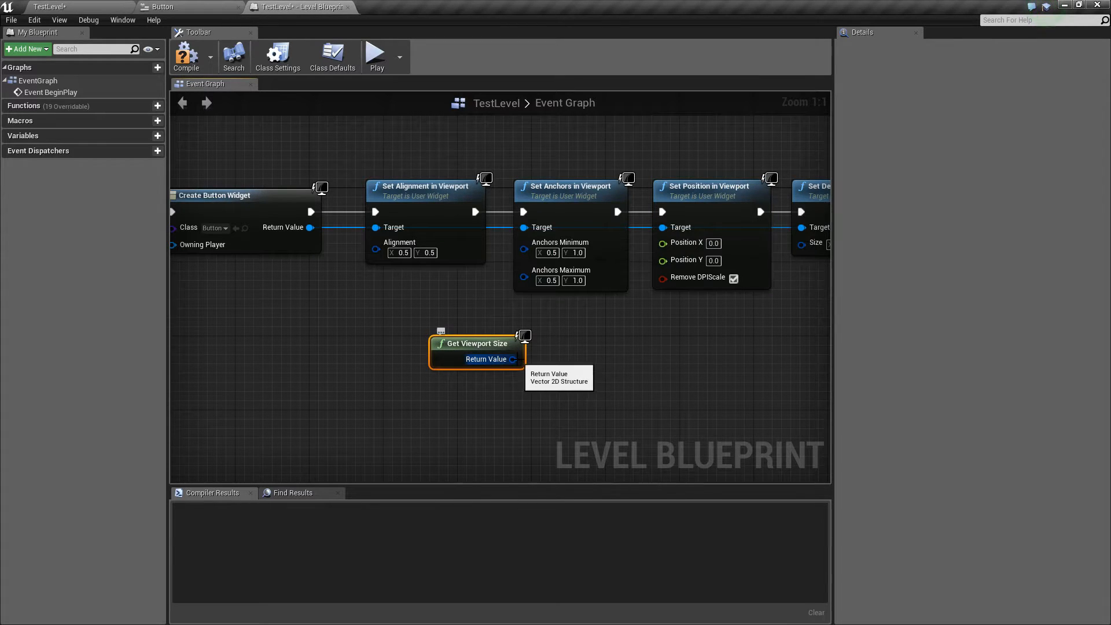
pyautogui.rightClick(523, 359)
pyautogui.click(549, 389)
# Step: Divide the viewport size's Return Value X by 2 with a float division node and connect the result to Position X
pyautogui.moveTo(493, 355); pyautogui.dragTo(577, 350)
pyautogui.write('/')
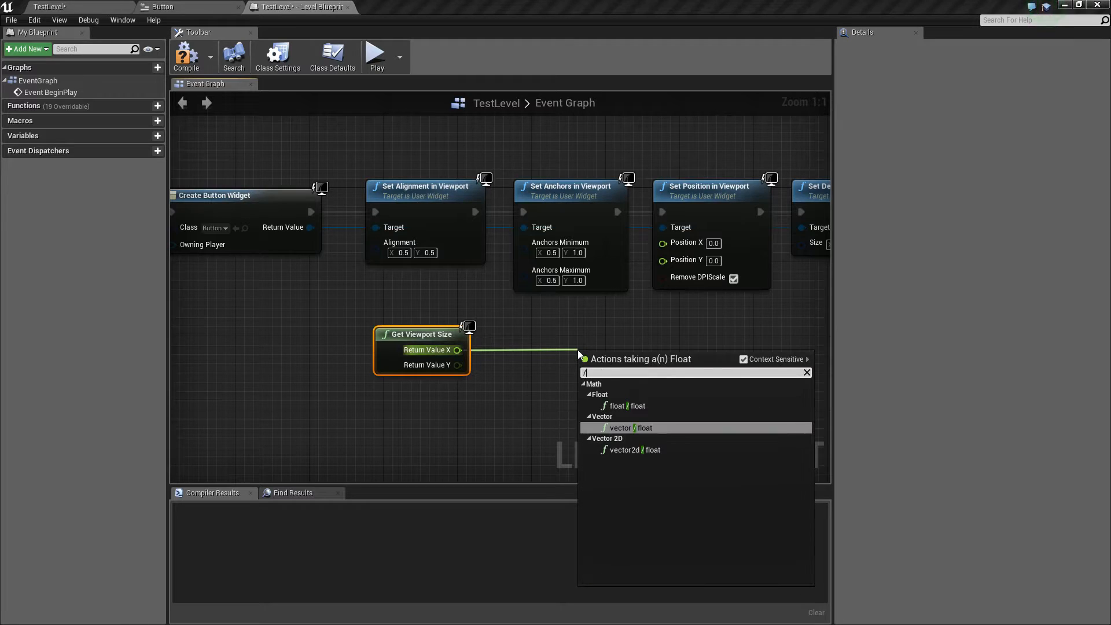
pyautogui.click(629, 408)
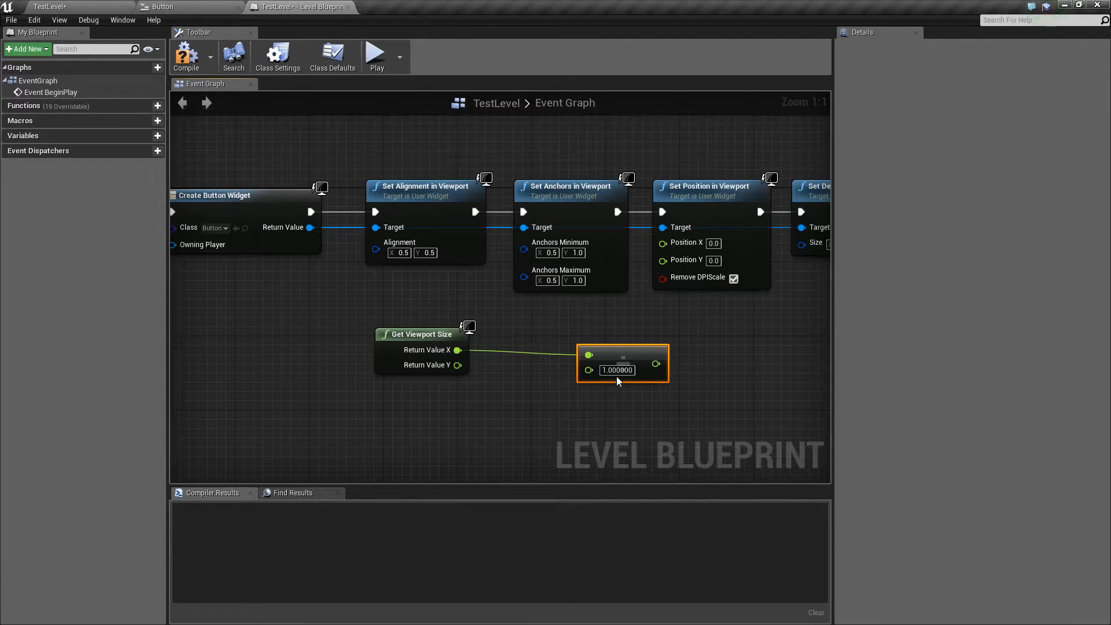
pyautogui.click(616, 371)
pyautogui.write('2')
pyautogui.moveTo(617, 351); pyautogui.dragTo(670, 245)
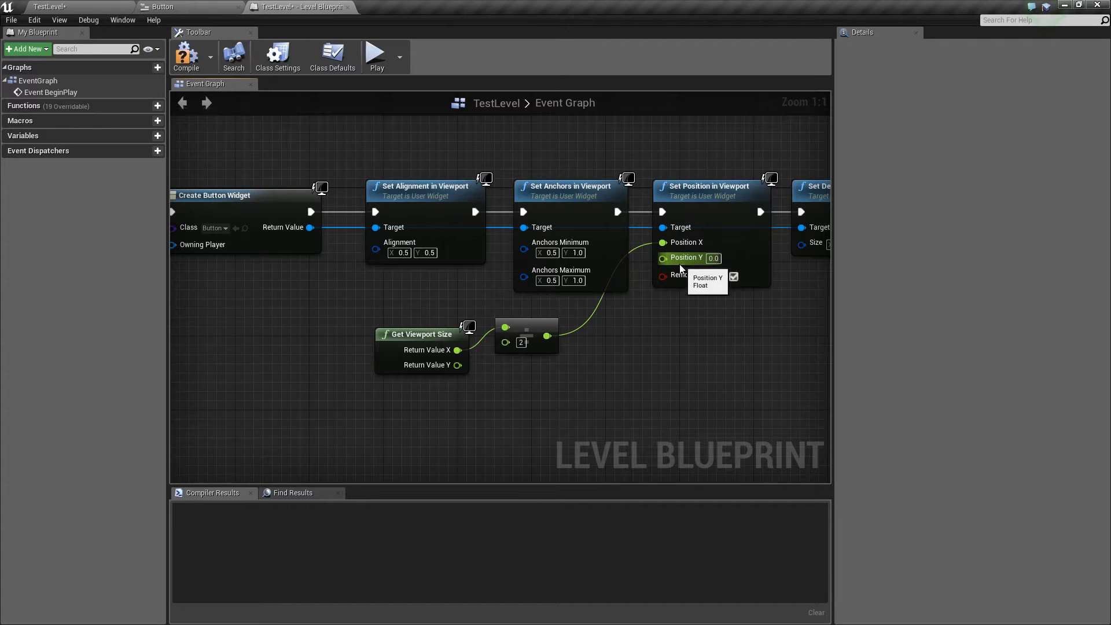
# Step: Add a float subtraction node that takes 50 from the viewport size's Return Value Y, placed below the division node
pyautogui.moveTo(457, 365); pyautogui.dragTo(498, 385)
pyautogui.write('-')
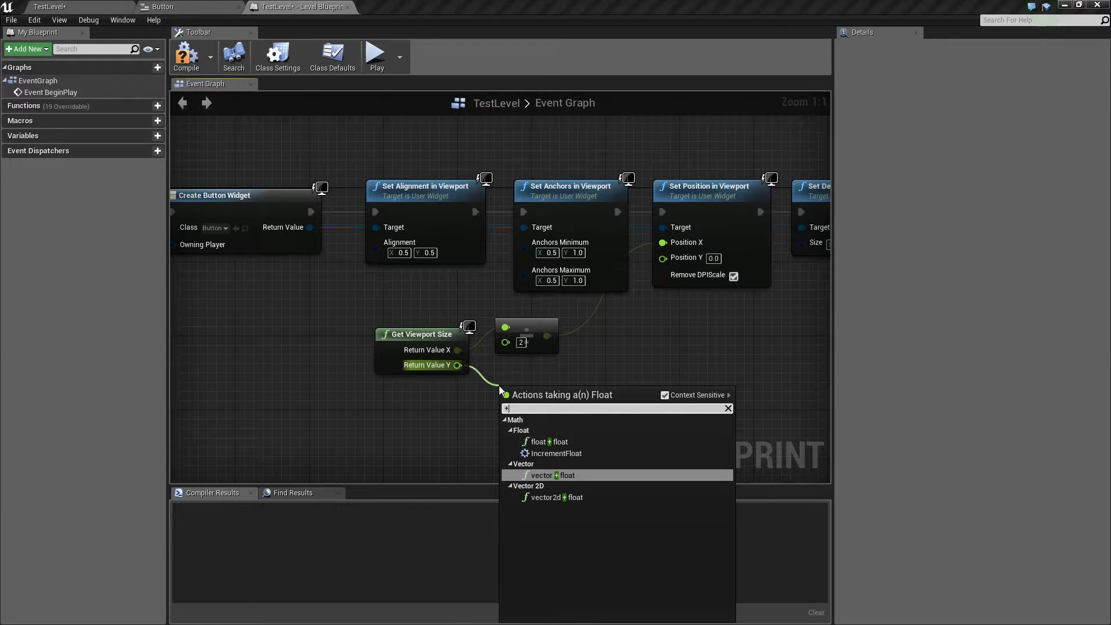
pyautogui.click(555, 453)
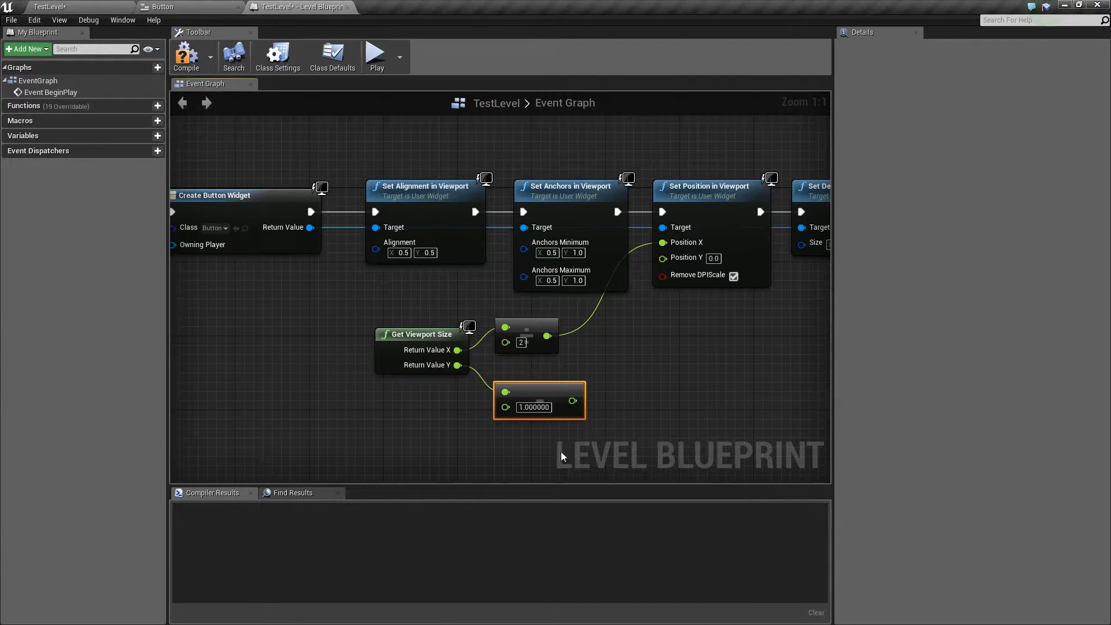
pyautogui.click(535, 406)
pyautogui.write('50')
pyautogui.press('Return')
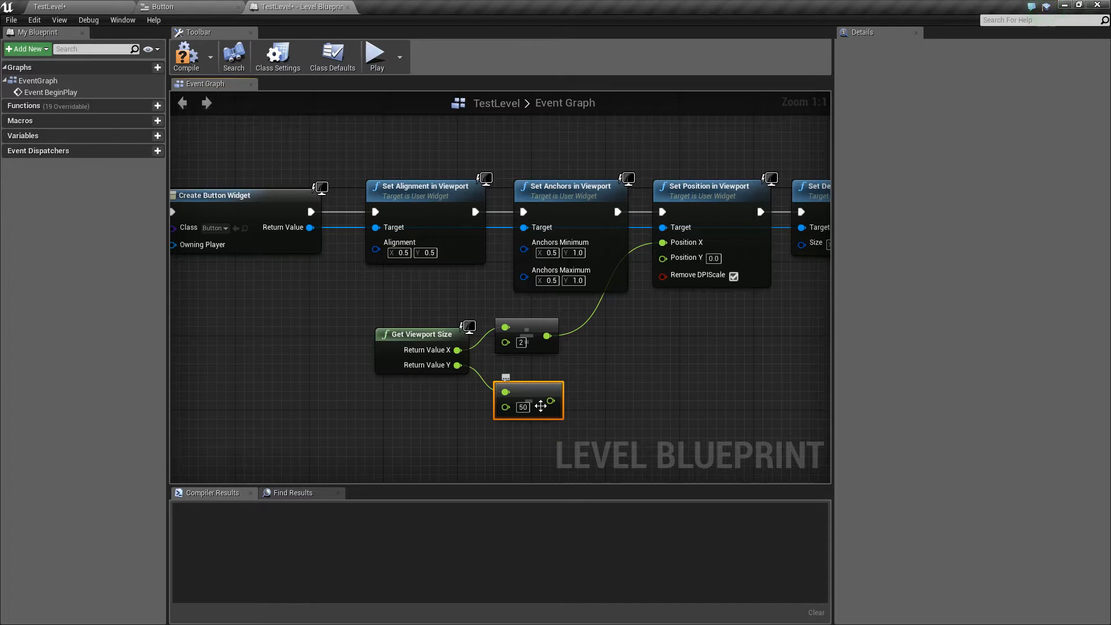
pyautogui.moveTo(524, 398); pyautogui.dragTo(524, 389)
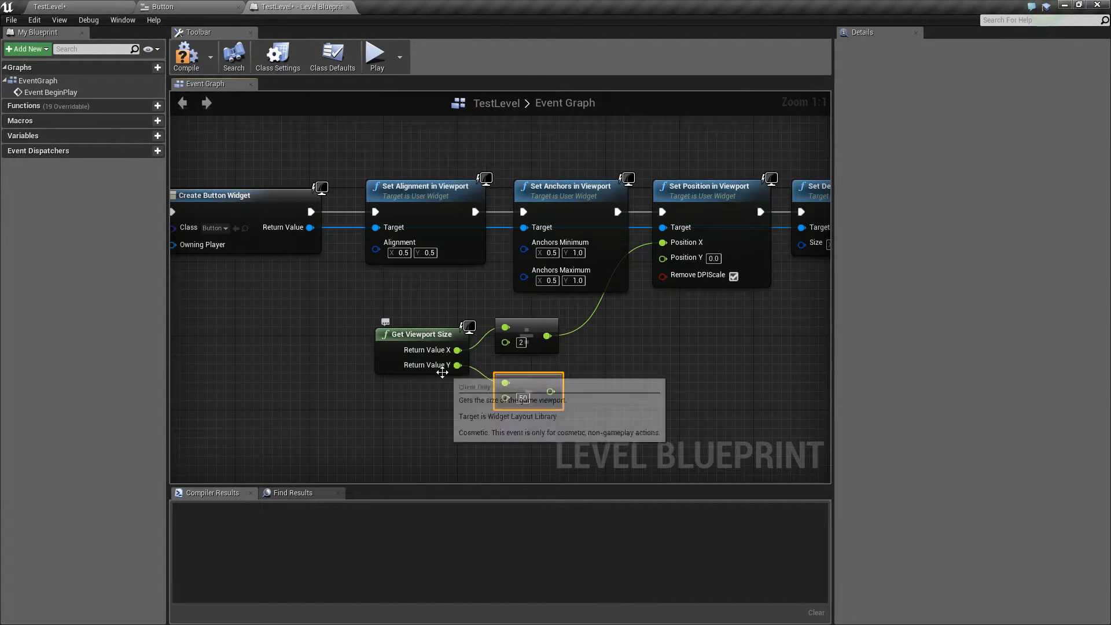
# Step: In Photoshop, sketch an orange dot on the alignment rectangle's bottom edge with a small box above it, then return to Unreal Editor
pyautogui.hotkey('alt', 'Tab')
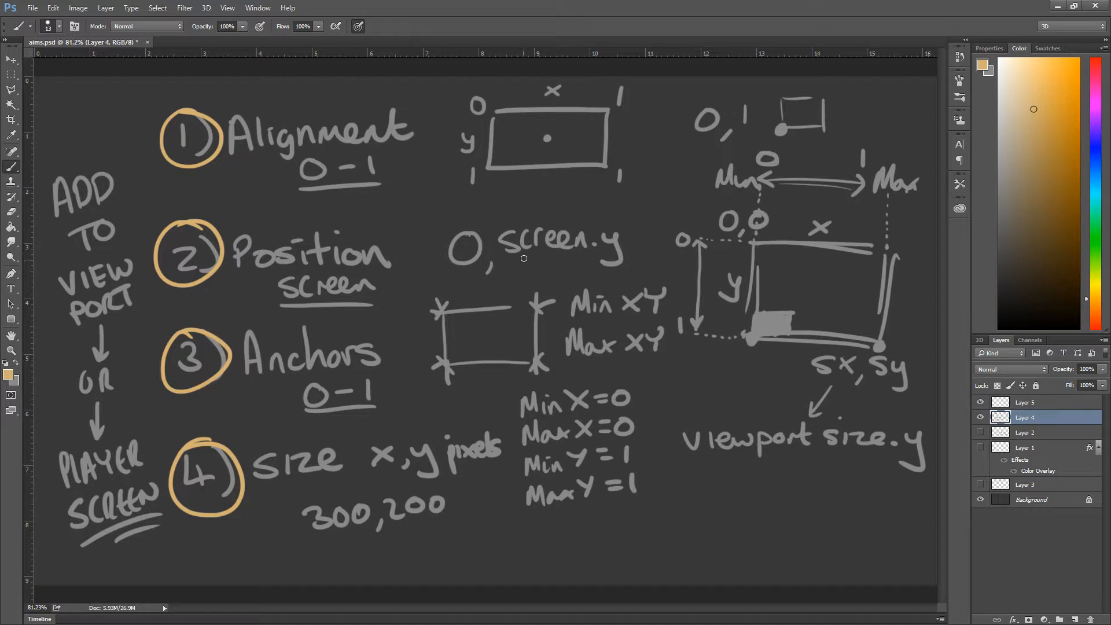
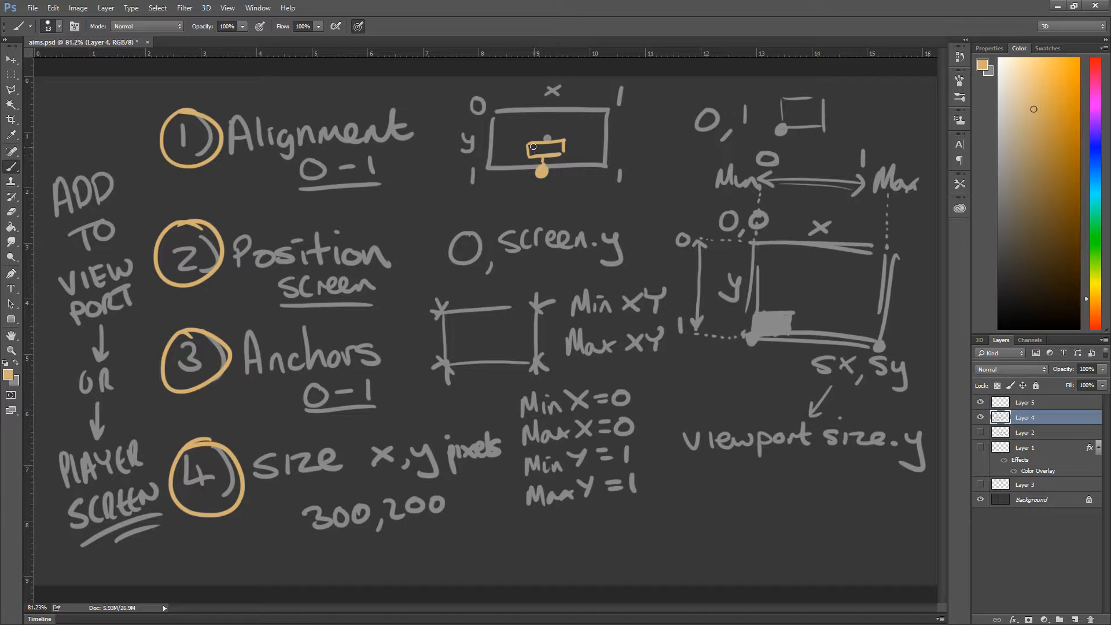
pyautogui.hotkey('alt', 'Tab')
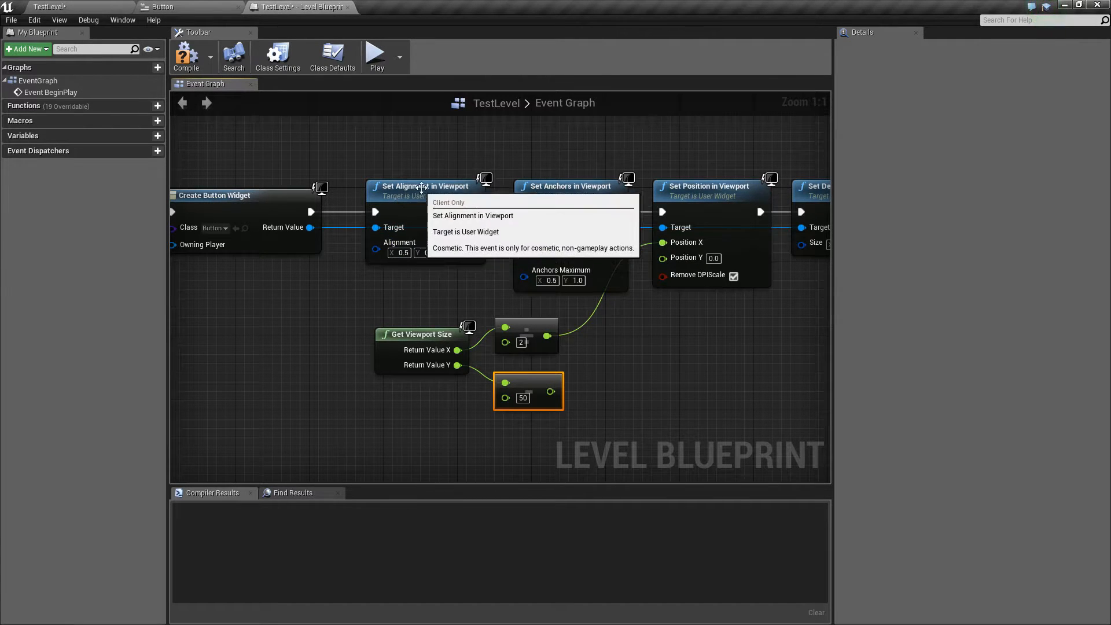
# Step: Switch to Photoshop, zoom in on the alignment rectangle's bottom edge and sketch orange boxes around and below the orange dot with the Brush
pyautogui.hotkey('alt', 'Tab')
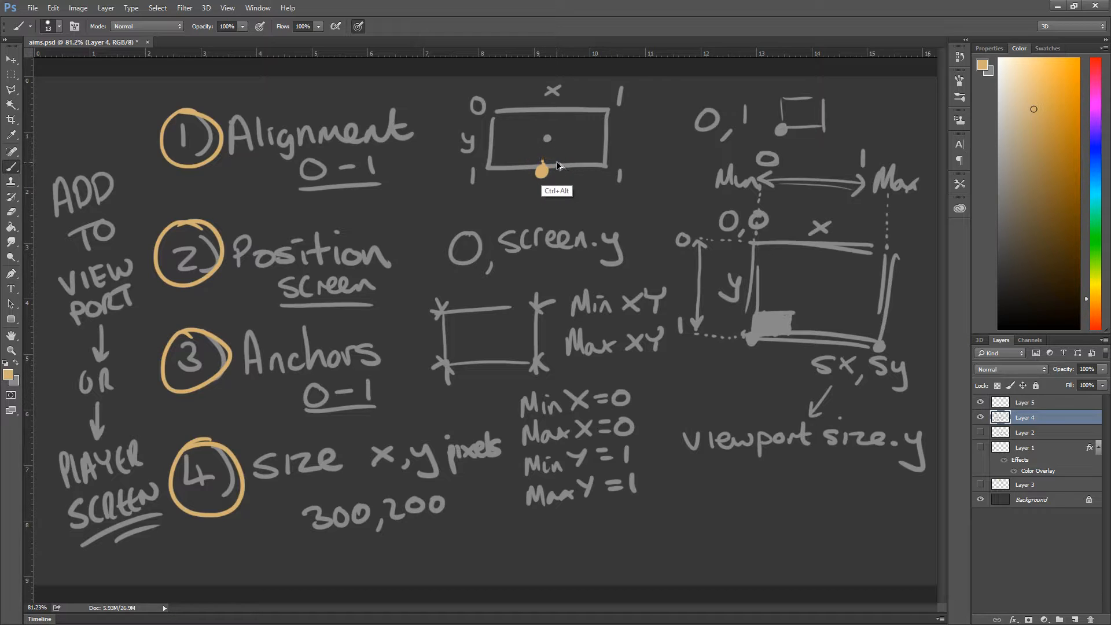
pyautogui.press('z')
pyautogui.click(547, 159)
pyautogui.click(549, 156)
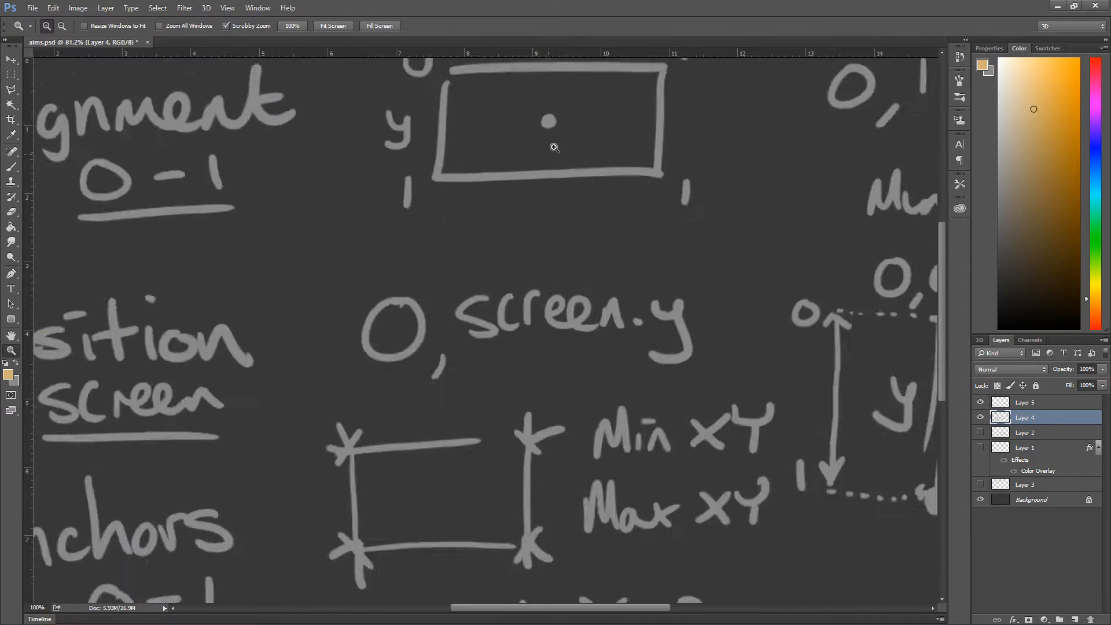
pyautogui.click(554, 148)
pyautogui.press('b')
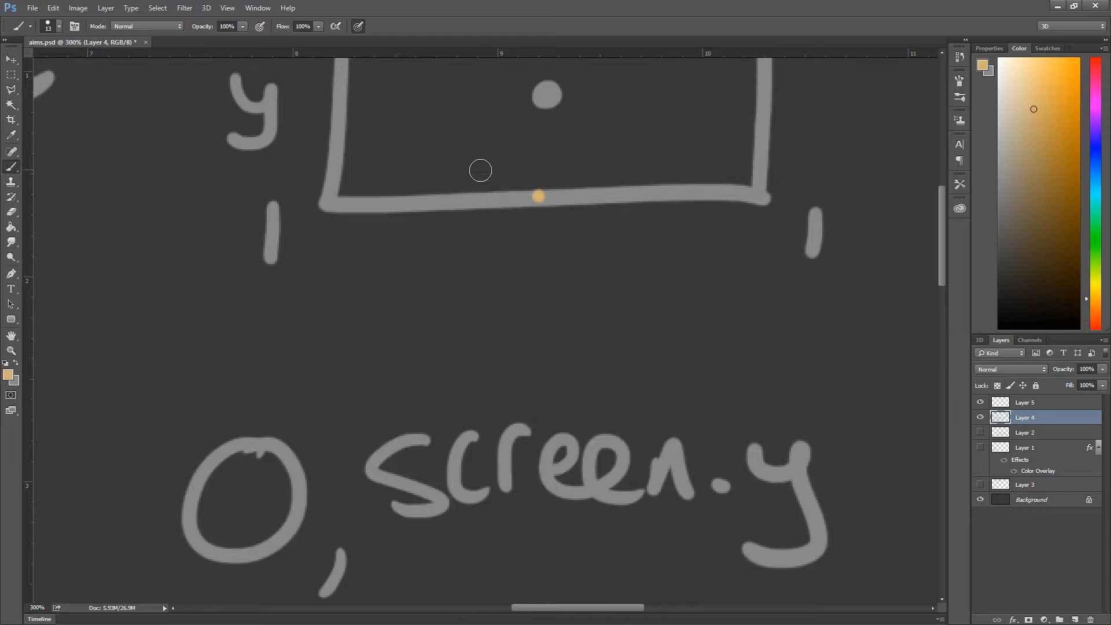
pyautogui.moveTo(489, 218); pyautogui.dragTo(577, 218)
pyautogui.moveTo(593, 165); pyautogui.dragTo(593, 208)
pyautogui.moveTo(490, 169); pyautogui.dragTo(584, 169)
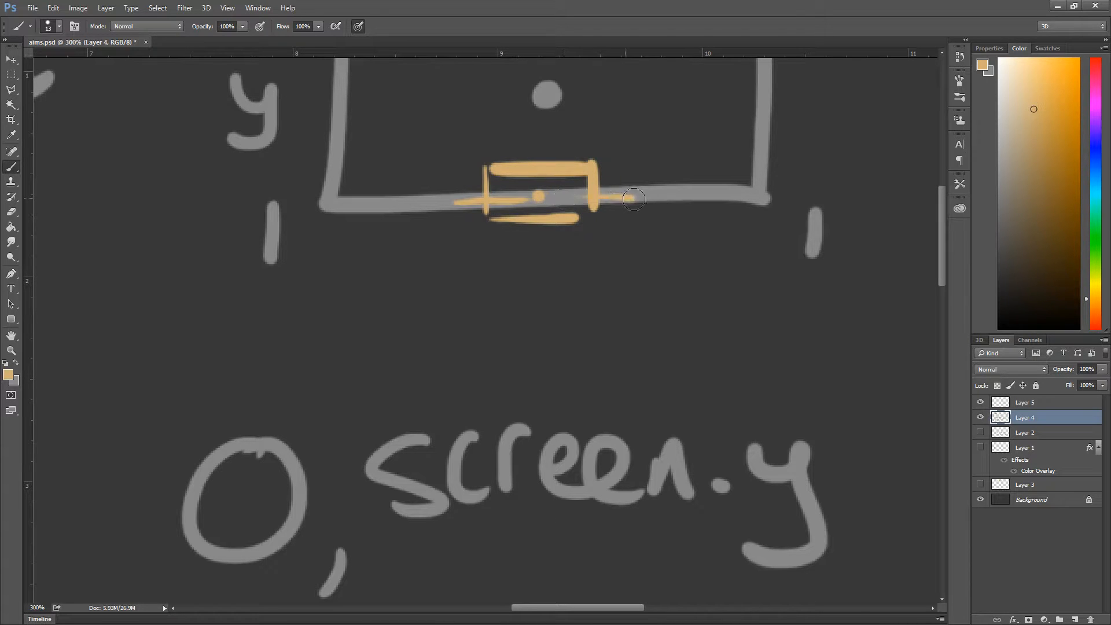
pyautogui.moveTo(605, 229); pyautogui.dragTo(456, 228)
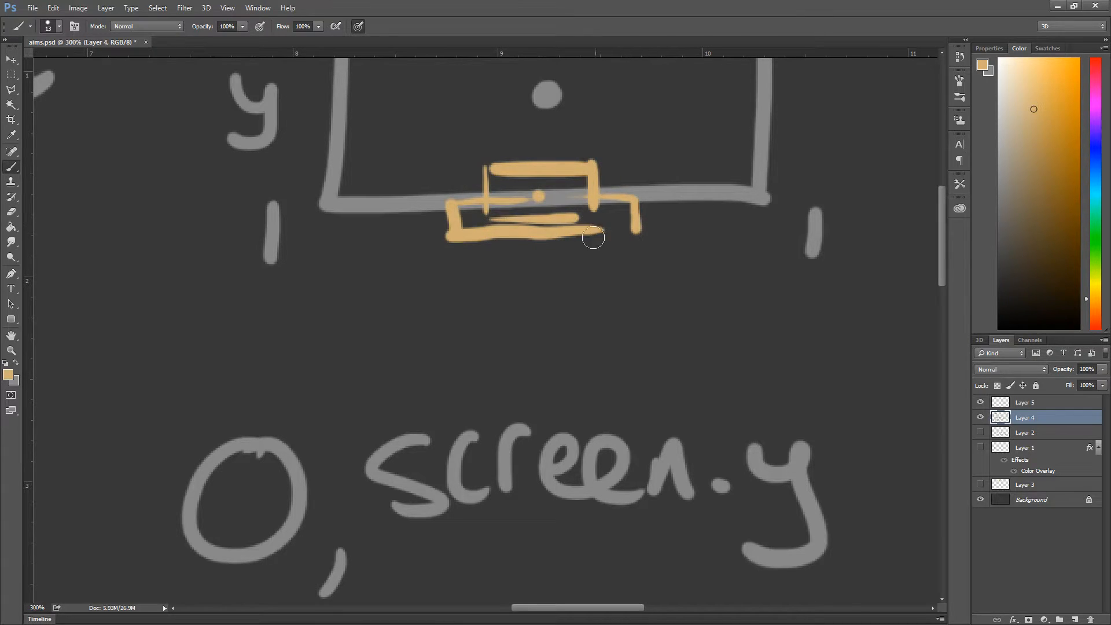
# Step: Undo the orange sketch strokes, return to Unreal Editor and set Alignment Y to 1.0 on the Set Alignment in Viewport node
pyautogui.hotkey('ctrl', 'alt', 'z')
pyautogui.hotkey('ctrl', 'alt', 'z')
pyautogui.hotkey('ctrl', 'alt', 'z')
pyautogui.hotkey('ctrl', 'alt', 'z')
pyautogui.hotkey('ctrl', 'alt', 'z')
pyautogui.hotkey('ctrl', 'alt', 'z')
pyautogui.hotkey('ctrl', 'alt', 'z')
pyautogui.hotkey('ctrl', 'alt', 'z')
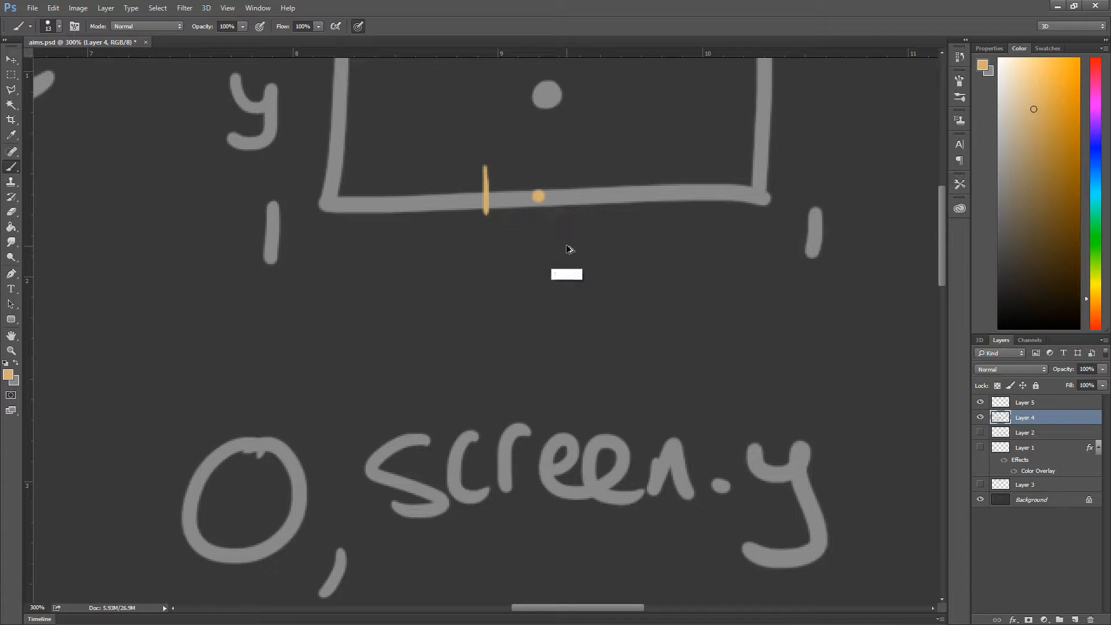
pyautogui.hotkey('alt', 'Tab')
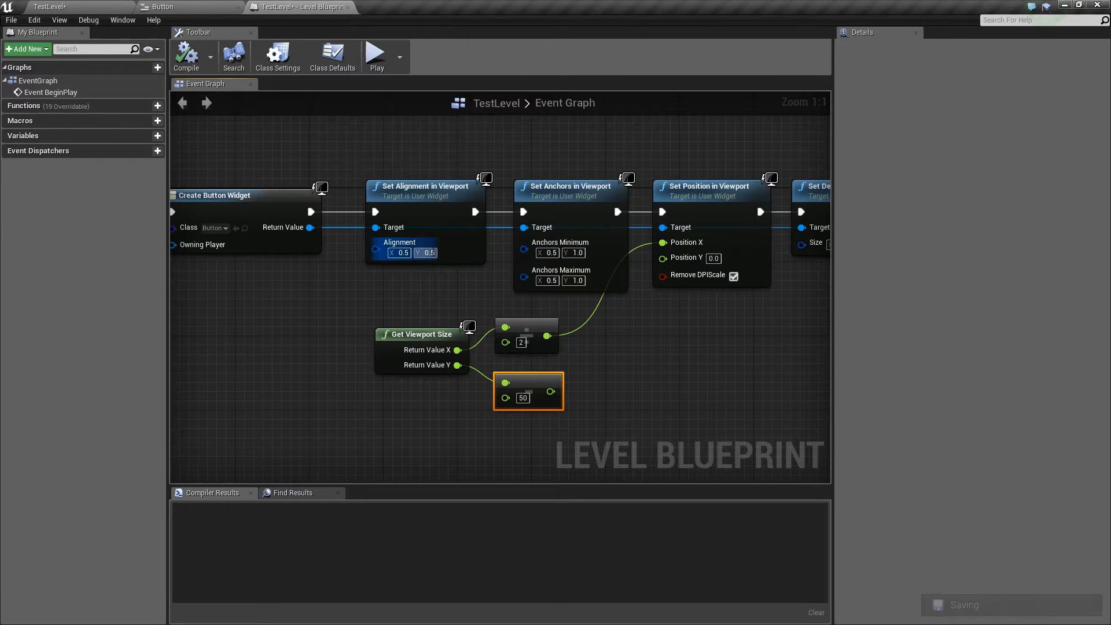
# Step: In Photoshop, paint a large orange dot at the middle of the alignment rectangle's bottom edge and a vertical line up from it
pyautogui.hotkey('alt', 'Tab')
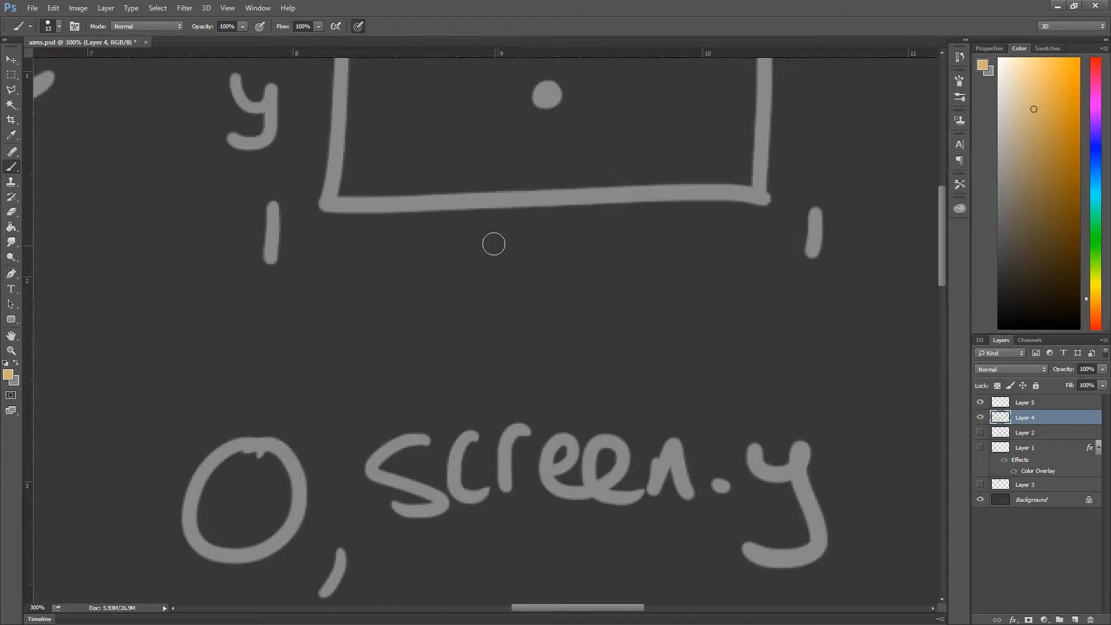
pyautogui.moveTo(441, 224); pyautogui.dragTo(520, 327)
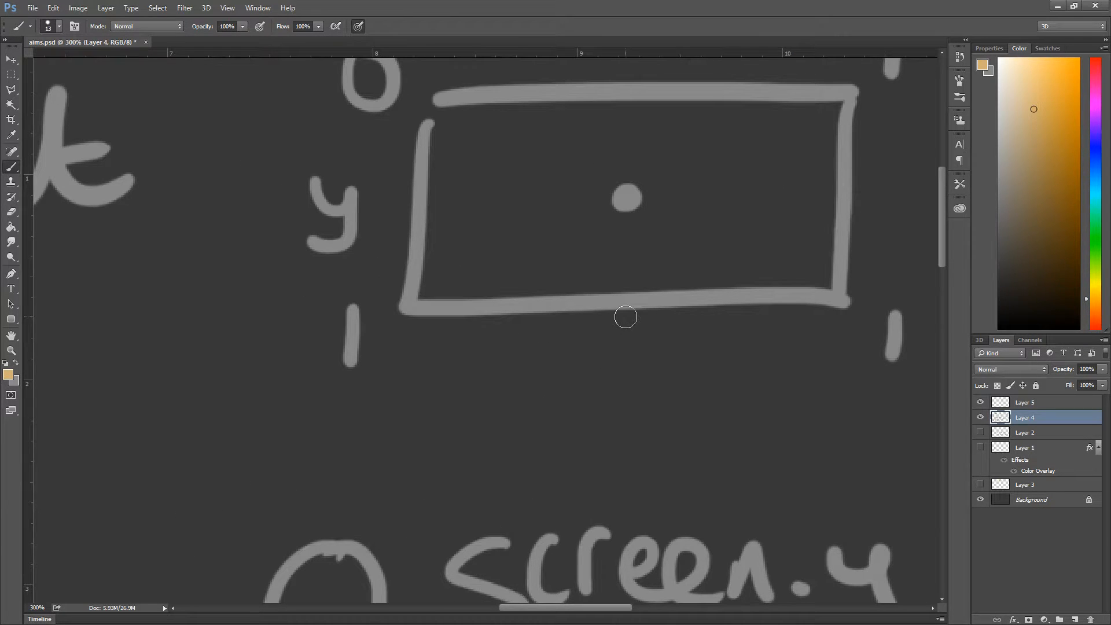
pyautogui.moveTo(625, 317); pyautogui.dragTo(626, 311)
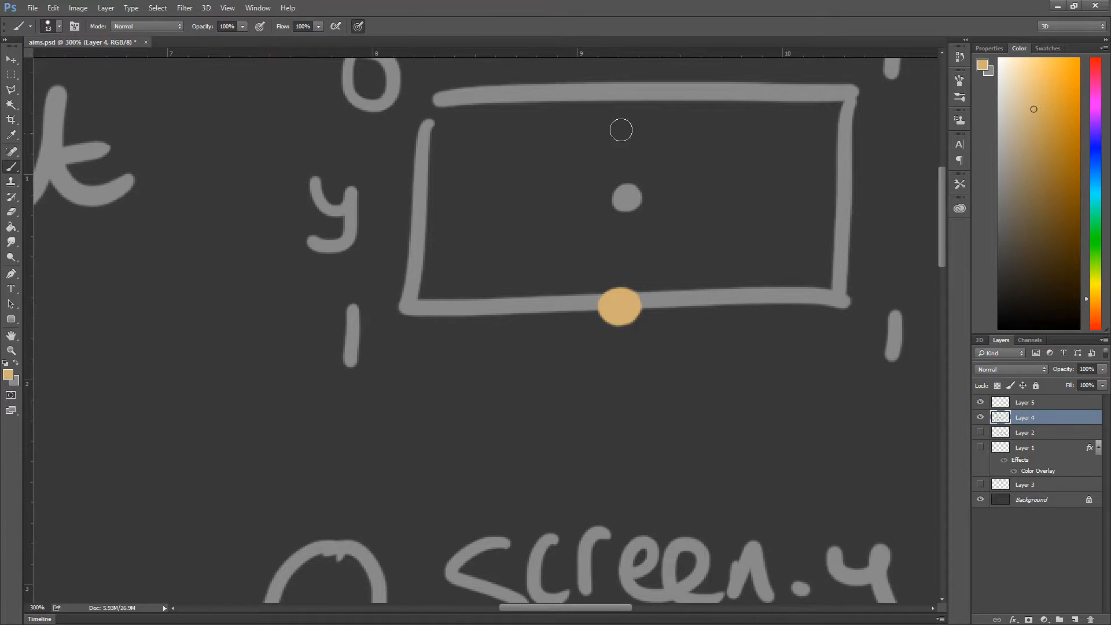
pyautogui.moveTo(628, 110); pyautogui.dragTo(625, 288)
pyautogui.moveTo(693, 148)
pyautogui.mouseDown()
pyautogui.moveTo(736, 172)
pyautogui.moveTo(707, 230)
pyautogui.mouseUp()
# Step: Undo the orange dot and line, return to Unreal Editor and connect the subtraction node's result to Position Y
pyautogui.hotkey('ctrl', 'alt', 'z')
pyautogui.hotkey('ctrl', 'alt', 'z')
pyautogui.hotkey('ctrl', 'alt', 'z')
pyautogui.hotkey('ctrl', 'alt', 'z')
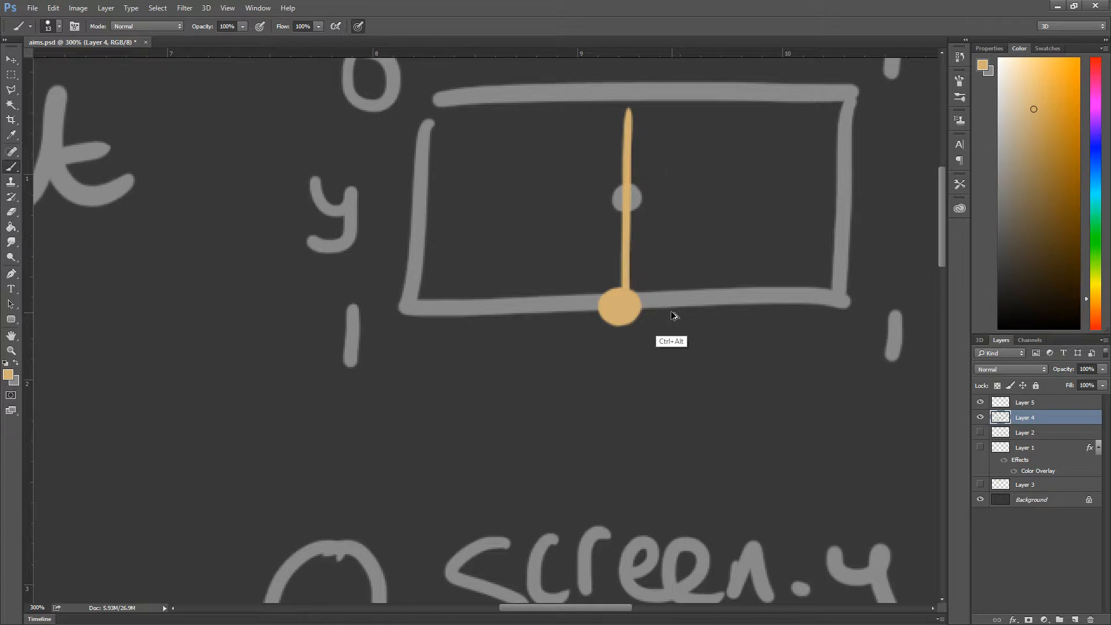
pyautogui.hotkey('ctrl', 'alt', 'z')
pyautogui.hotkey('ctrl', 'alt', 'z')
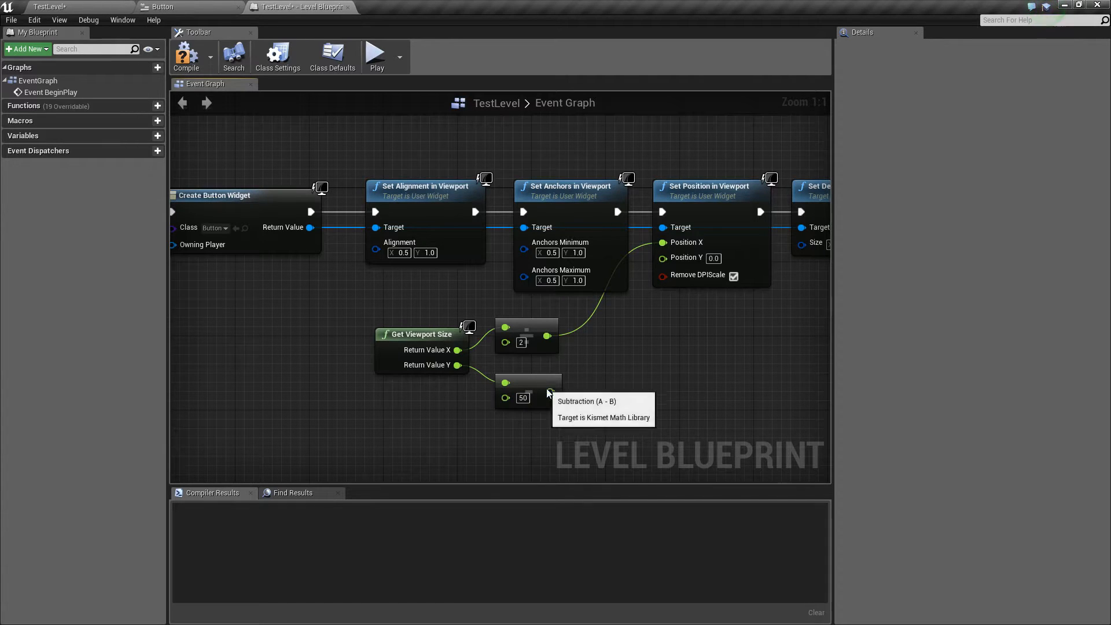
pyautogui.moveTo(550, 392); pyautogui.dragTo(663, 258)
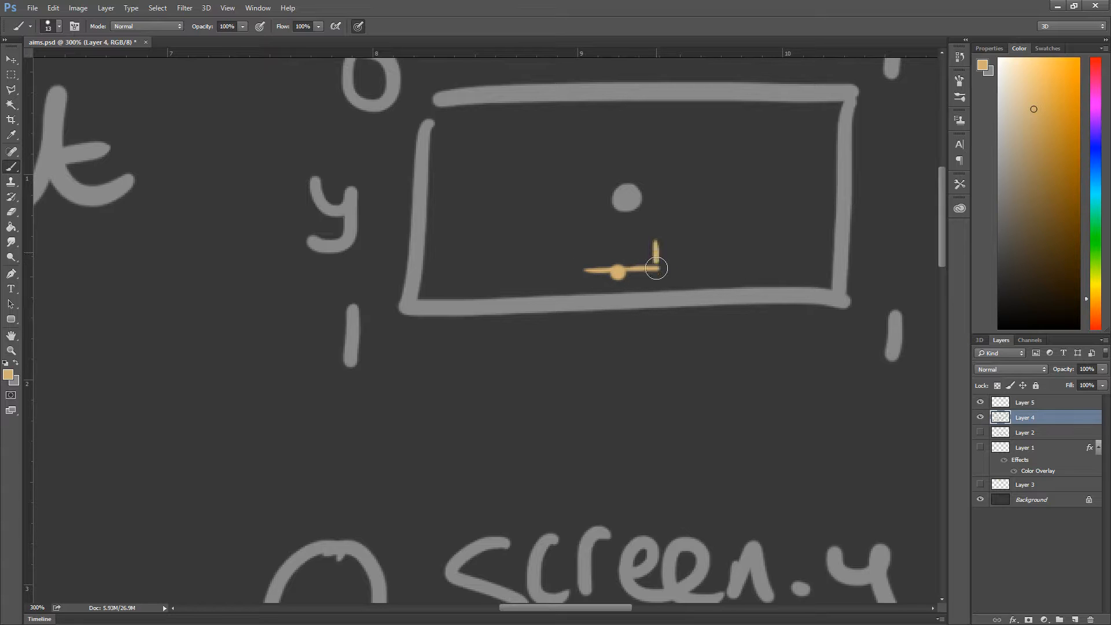
# Step: Complete the small orange rectangle around the anchor dot near the lower edge of the sketched screen
pyautogui.moveTo(625, 242); pyautogui.dragTo(588, 265)
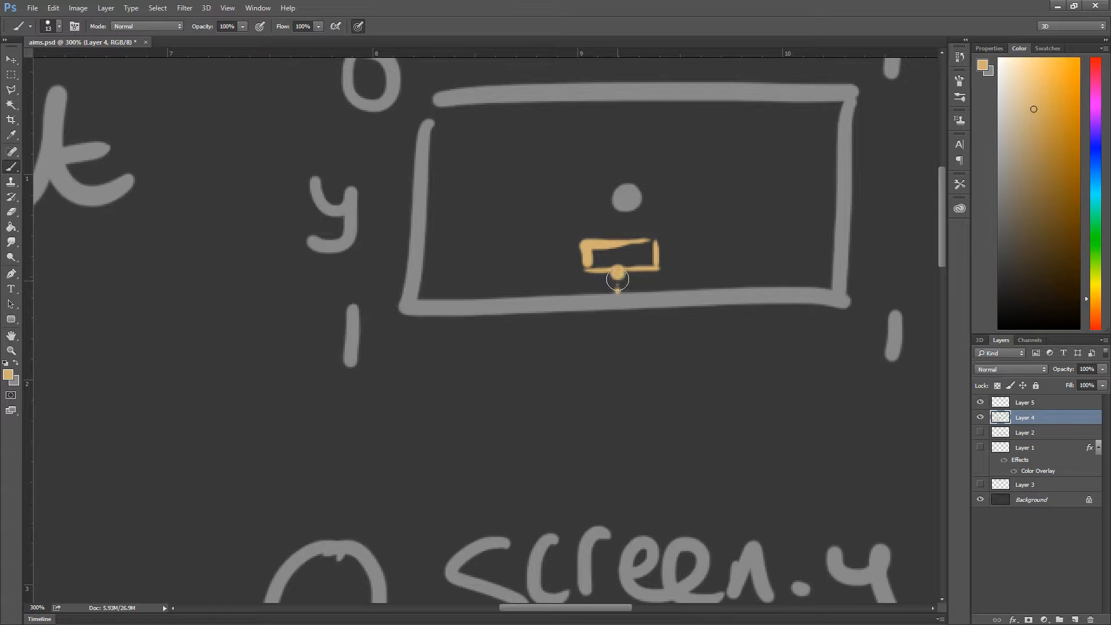
# Step: Switch to Unreal Editor and set the Set Desired Size in Viewport node's size to X 300 and Y 200
pyautogui.hotkey('alt', 'Tab')
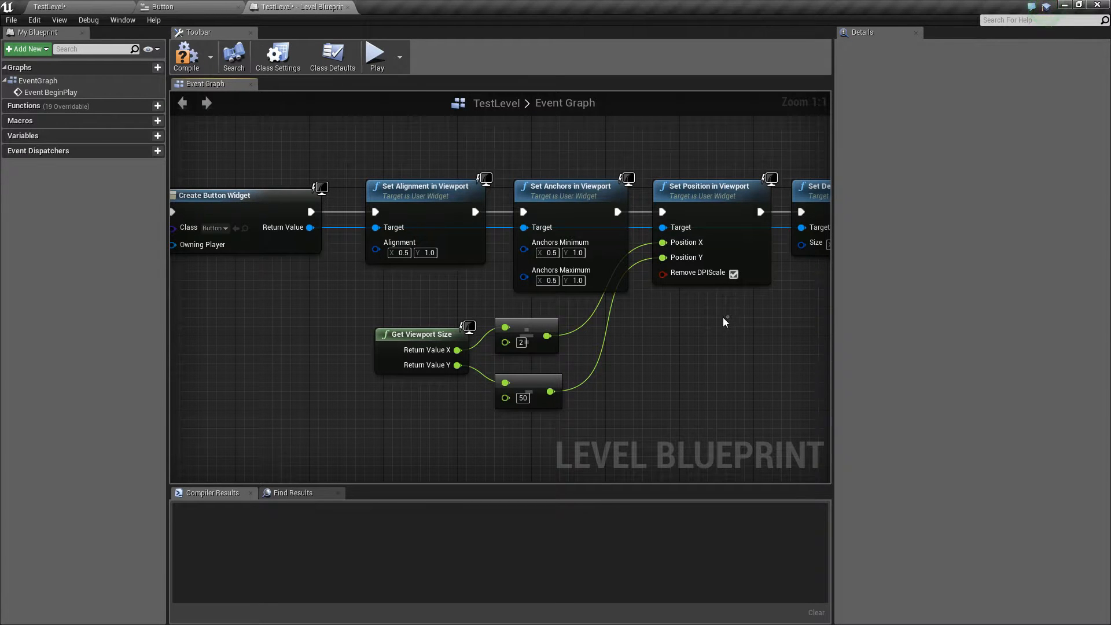
pyautogui.moveTo(694, 311); pyautogui.dragTo(560, 311, button='right')
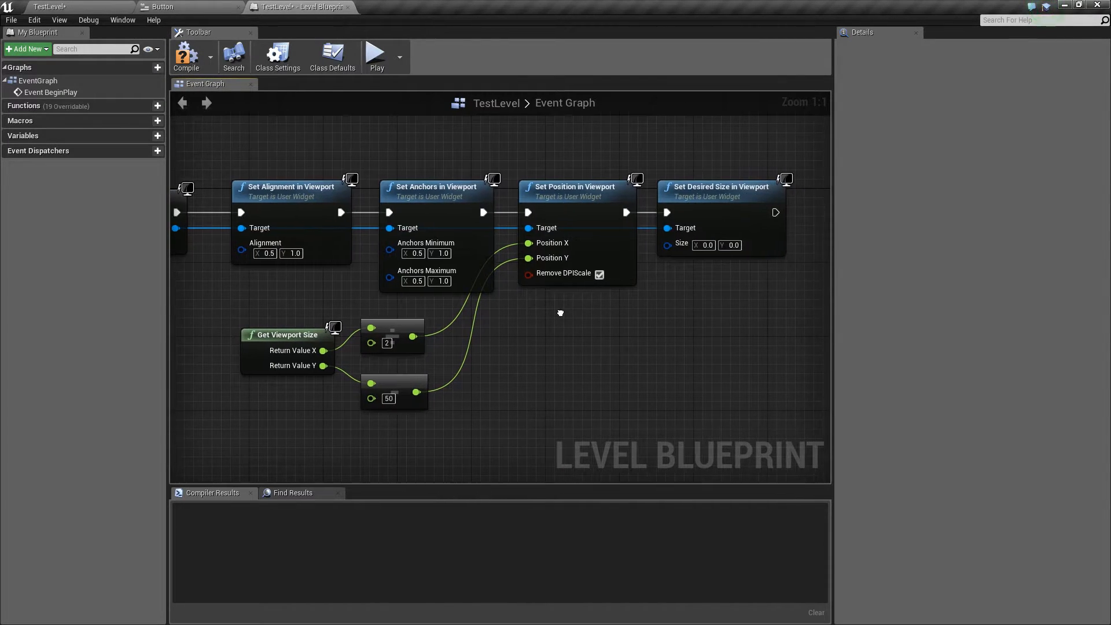
pyautogui.click(706, 245)
pyautogui.write('0.1')
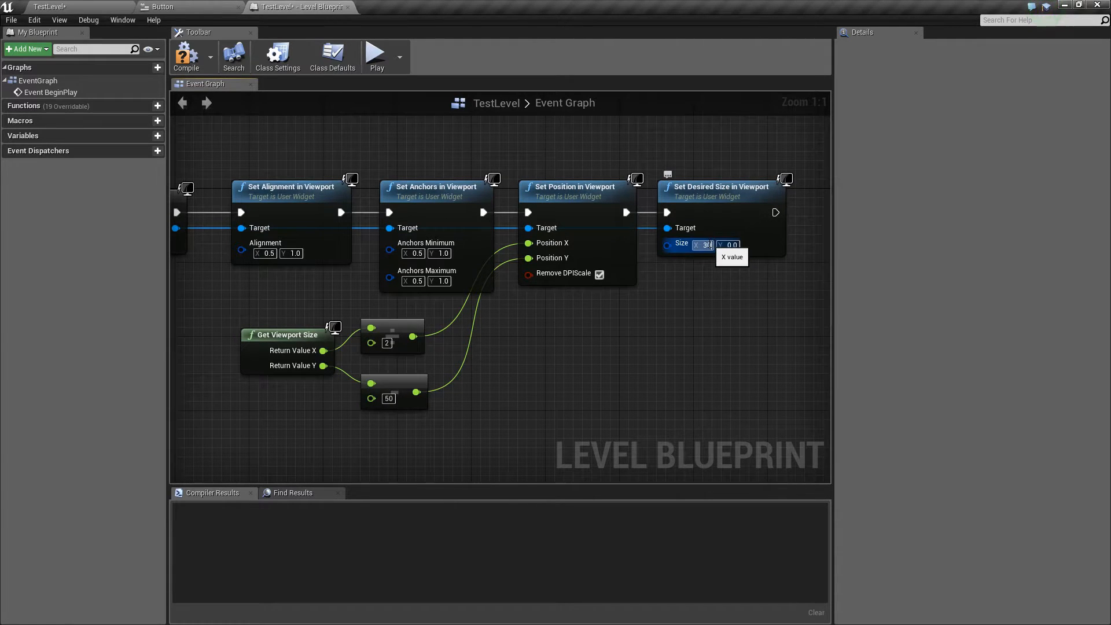
pyautogui.press('Return')
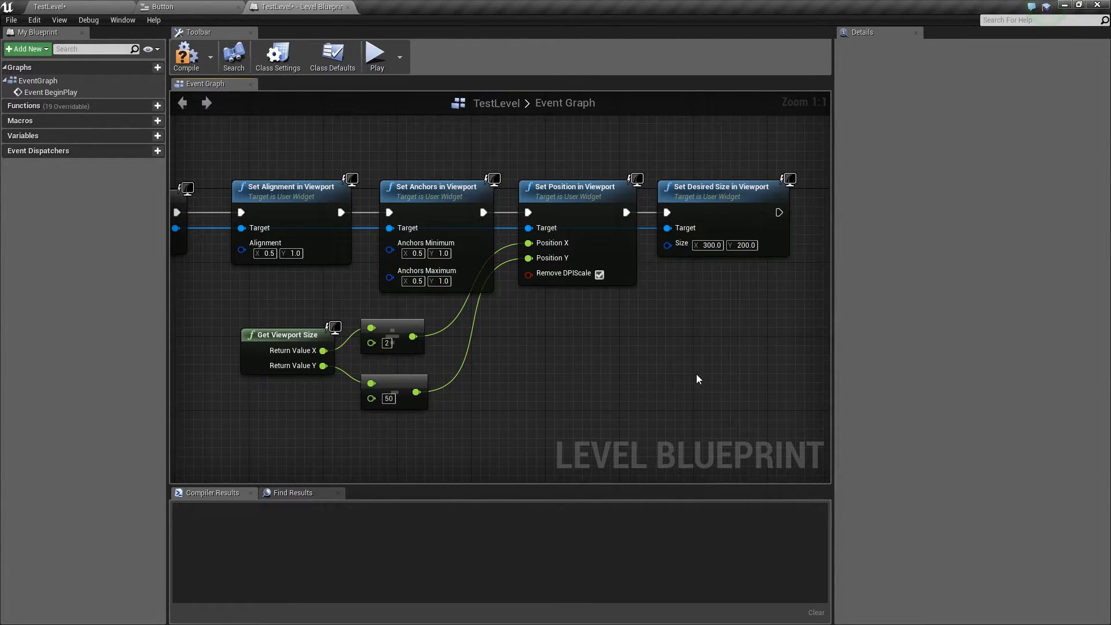
# Step: Add an Add to Viewport node from the Create Button Widget return value and connect it after Set Desired Size in Viewport
pyautogui.moveTo(620, 334); pyautogui.dragTo(650, 350, button='right')
pyautogui.moveTo(205, 296); pyautogui.dragTo(352, 303, button='right')
pyautogui.moveTo(266, 200); pyautogui.dragTo(382, 197, button='right')
pyautogui.click(365, 218)
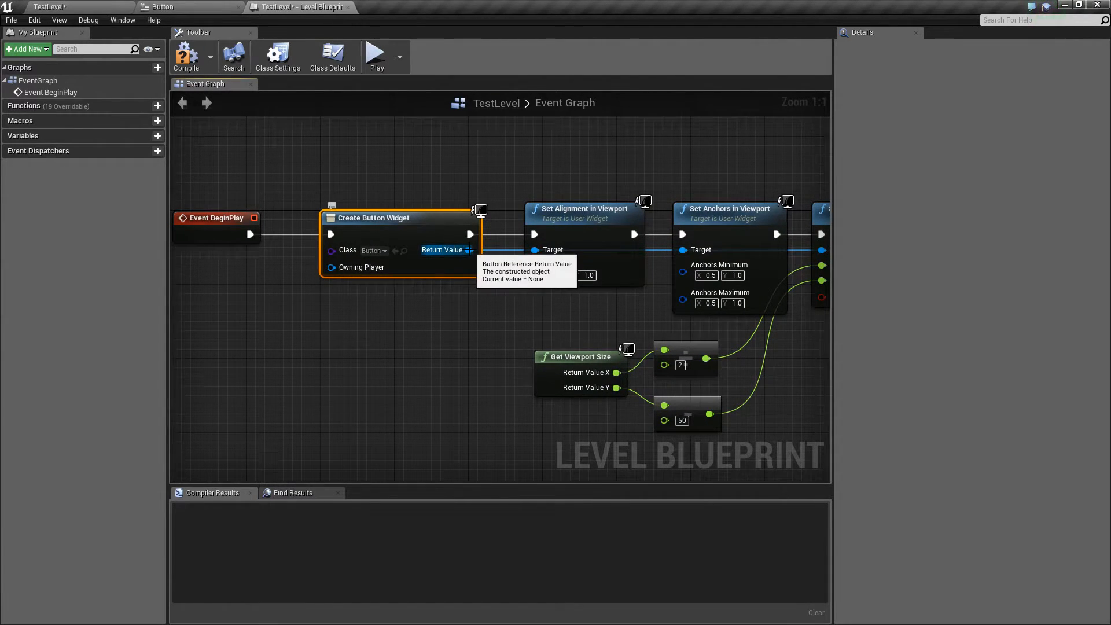
pyautogui.moveTo(469, 250); pyautogui.dragTo(744, 258)
pyautogui.write('add to view')
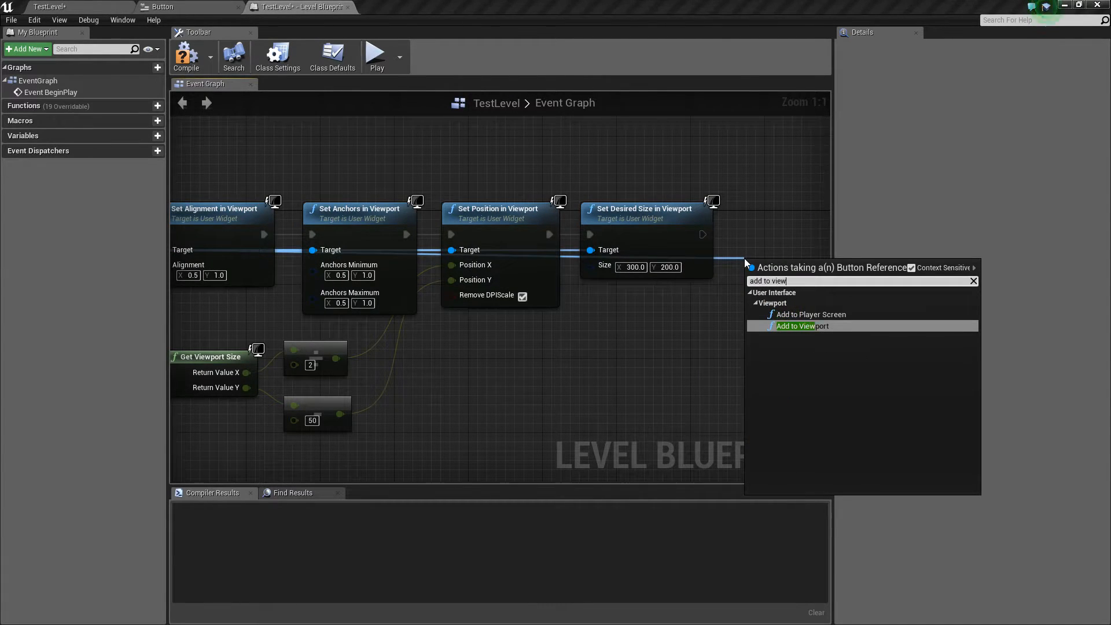
pyautogui.press('Return')
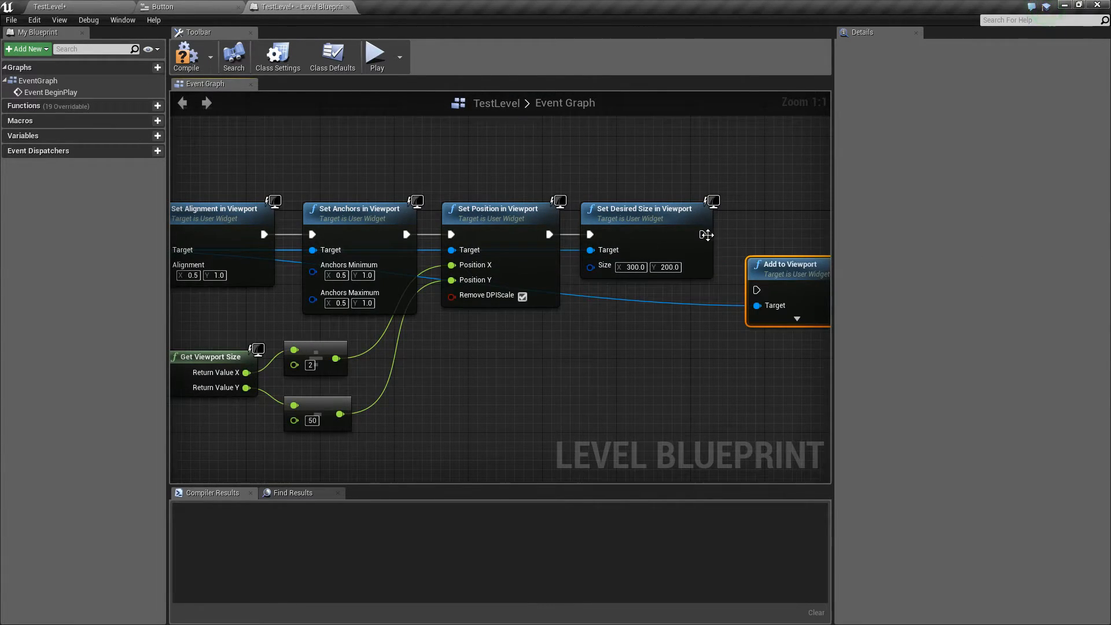
pyautogui.click(707, 235)
pyautogui.moveTo(702, 234); pyautogui.dragTo(758, 288)
pyautogui.moveTo(769, 270); pyautogui.dragTo(767, 216)
# Step: Compile the level blueprint and play-test TestLevel in the level editor
pyautogui.moveTo(577, 378); pyautogui.dragTo(831, 386, button='right')
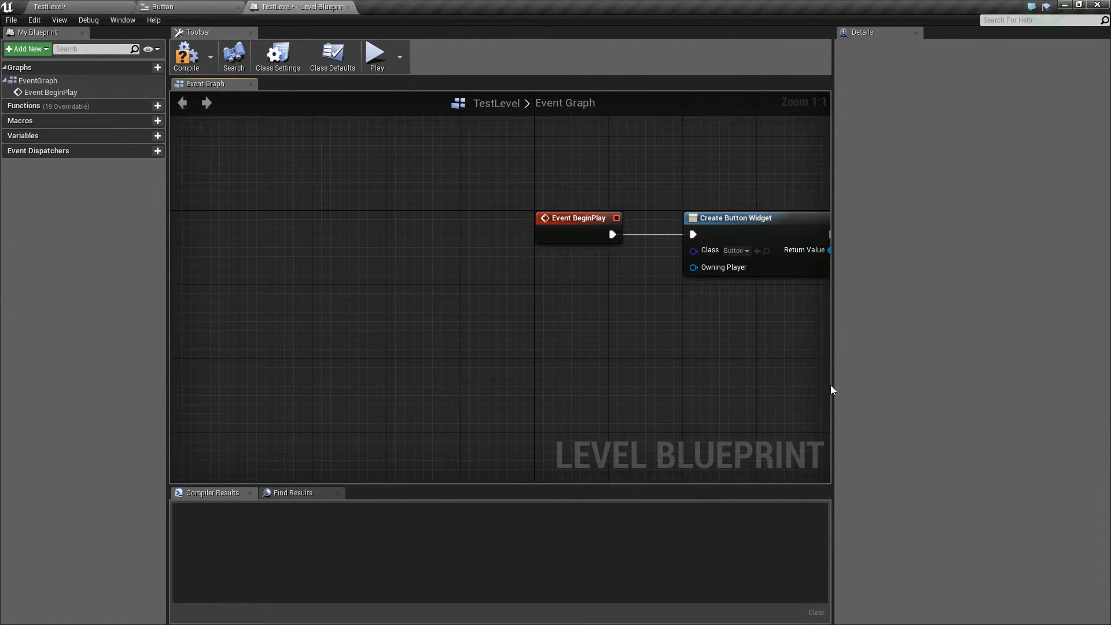
pyautogui.click(186, 55)
pyautogui.click(52, 6)
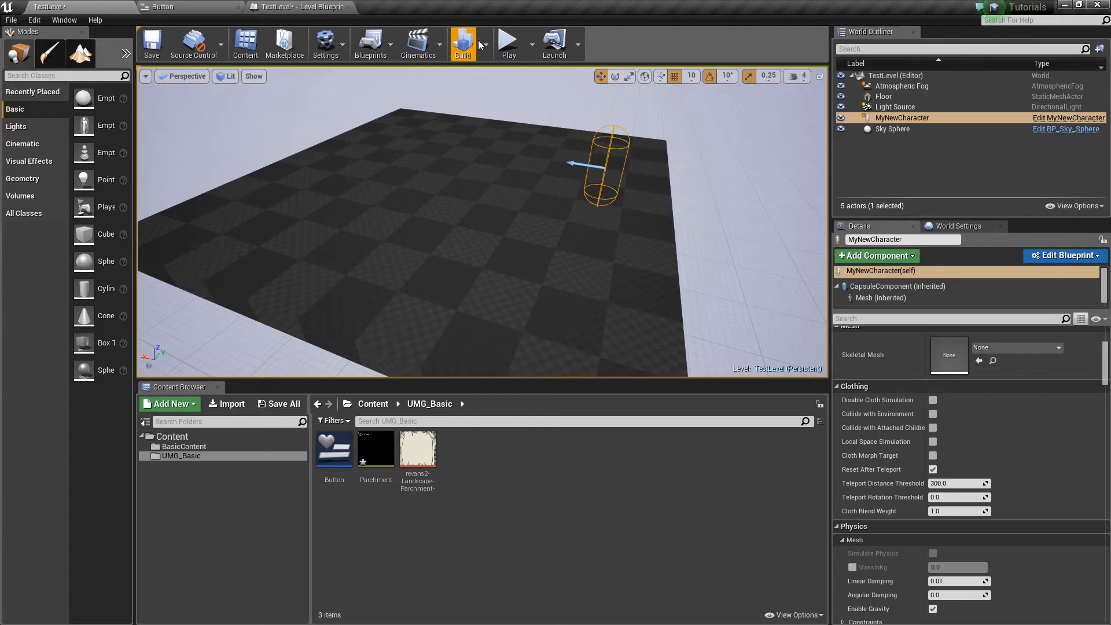
pyautogui.click(500, 44)
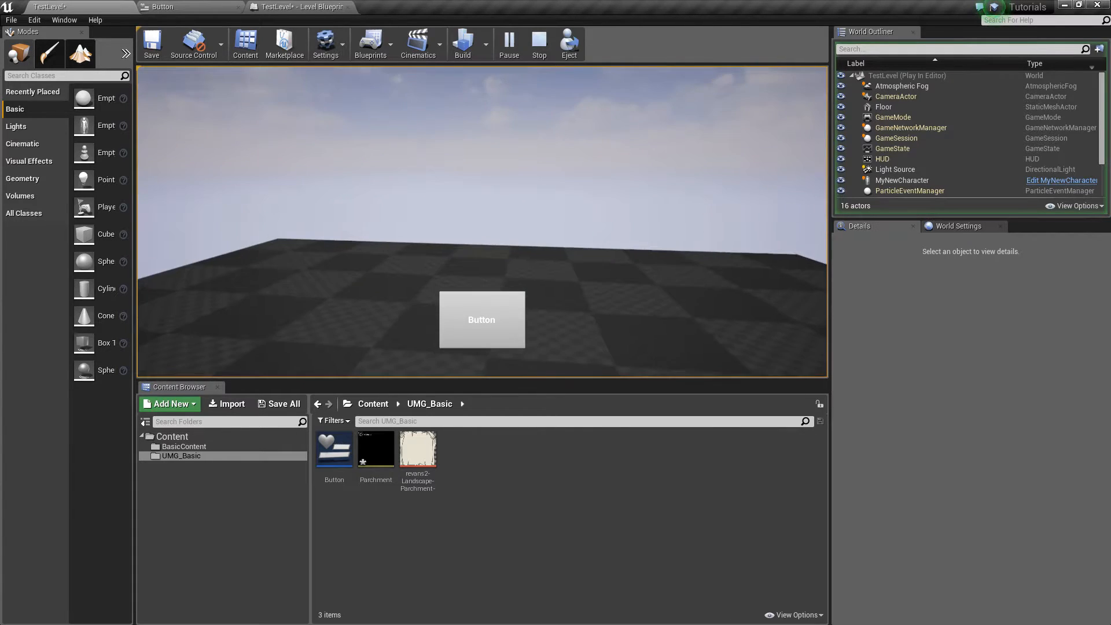
pyautogui.press('Escape')
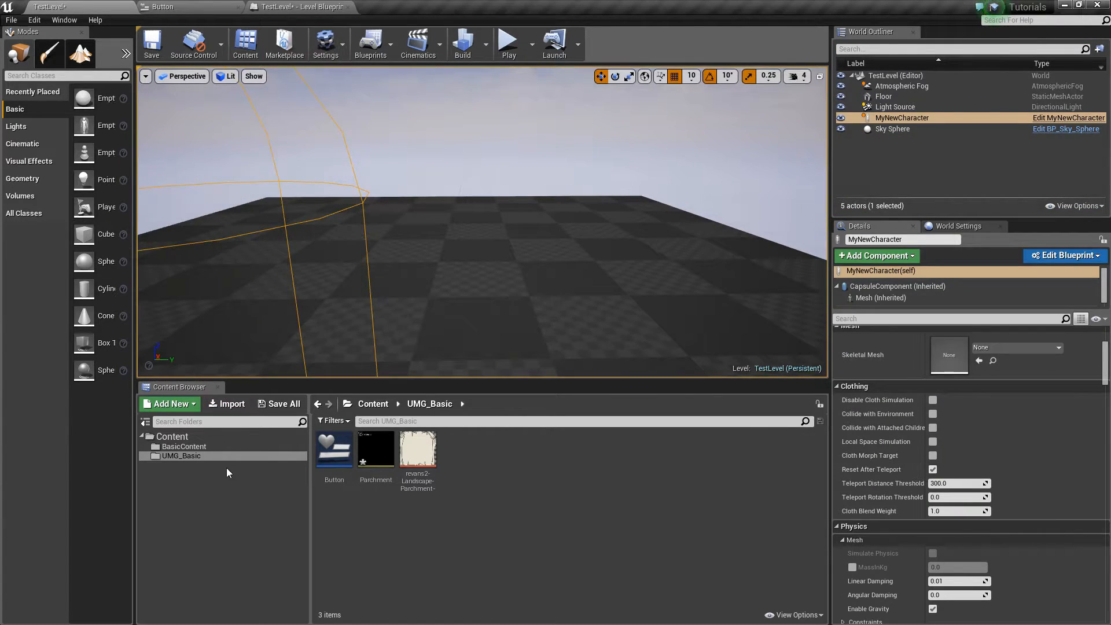
# Step: Open the MyNewCharacter blueprint from BasicContent and add an Event BeginPlay node above the Mouse Y event
pyautogui.click(221, 446)
pyautogui.doubleClick(333, 448)
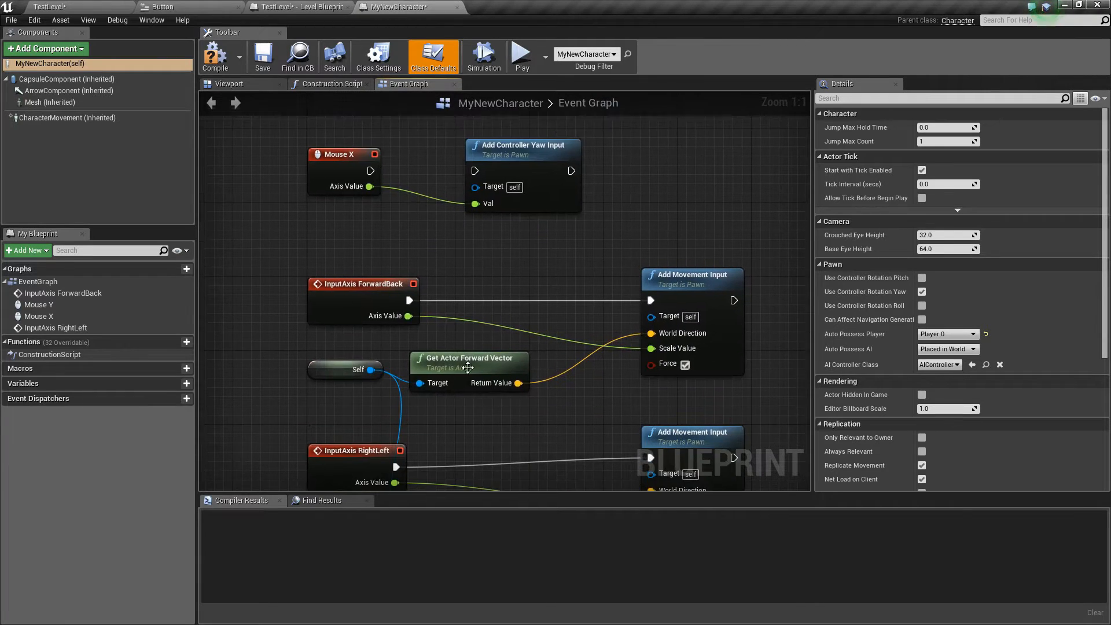
pyautogui.rightClick(342, 180)
pyautogui.write('begin ')
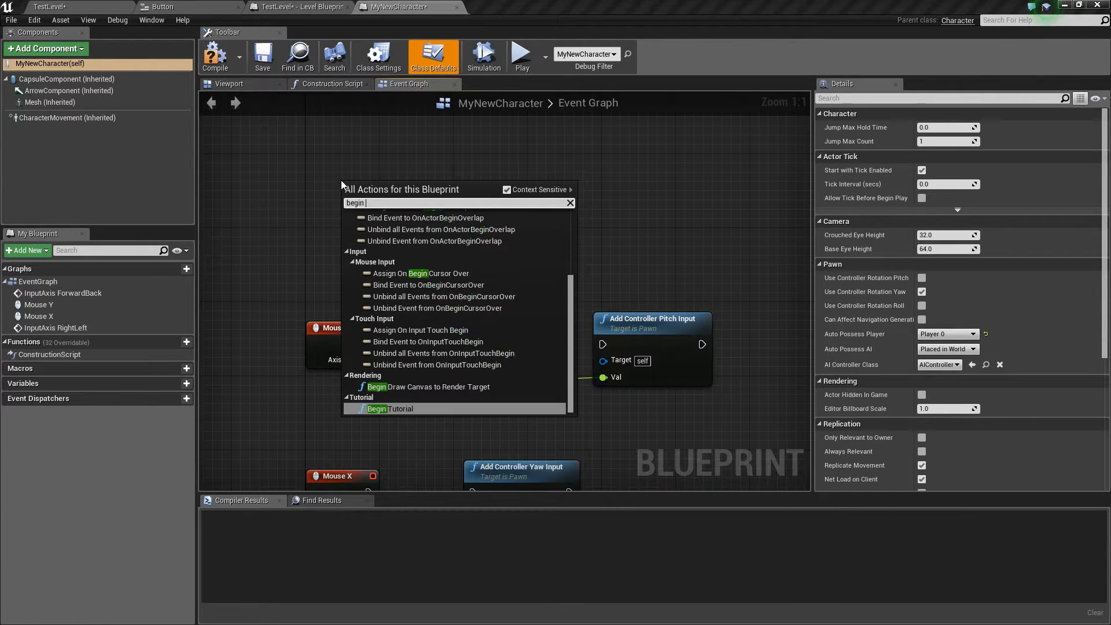
pyautogui.write('play')
pyautogui.press('Return')
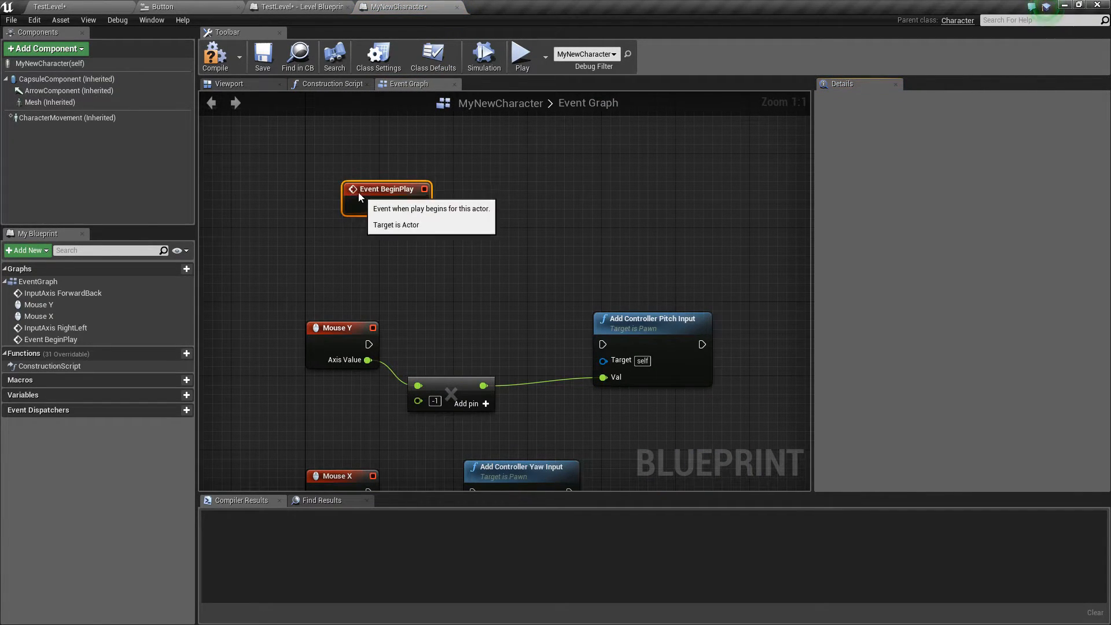
# Step: Add a Get Player Controller node and create a Set Input Mode Game And UI node from its return value
pyautogui.moveTo(408, 234); pyautogui.dragTo(311, 248, button='right')
pyautogui.rightClick(311, 248)
pyautogui.write('g')
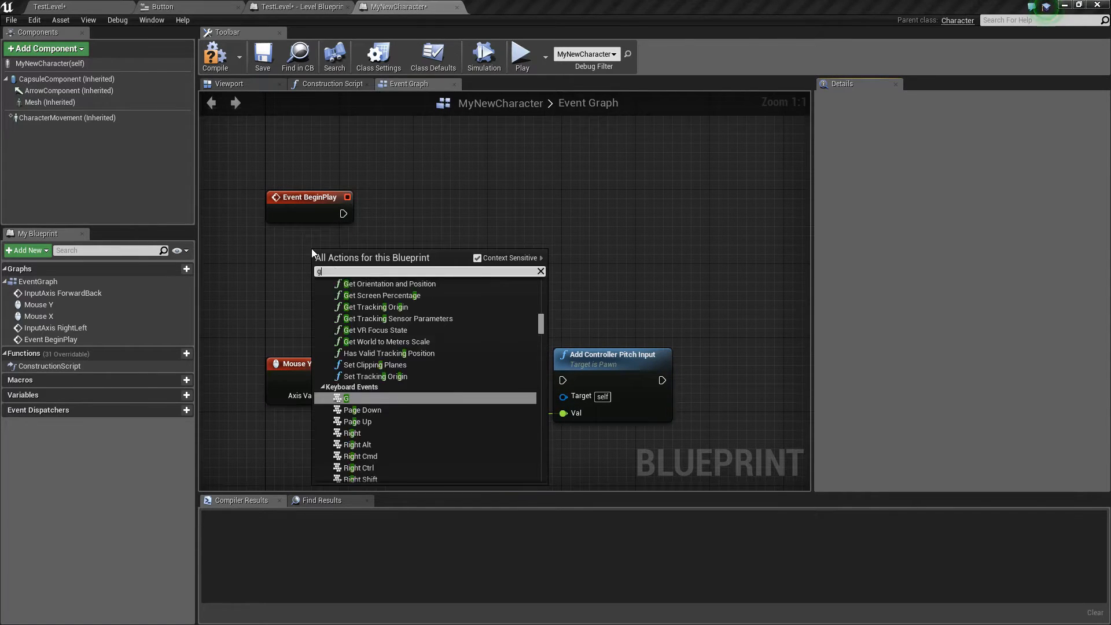
pyautogui.write('et player controller')
pyautogui.press('Return')
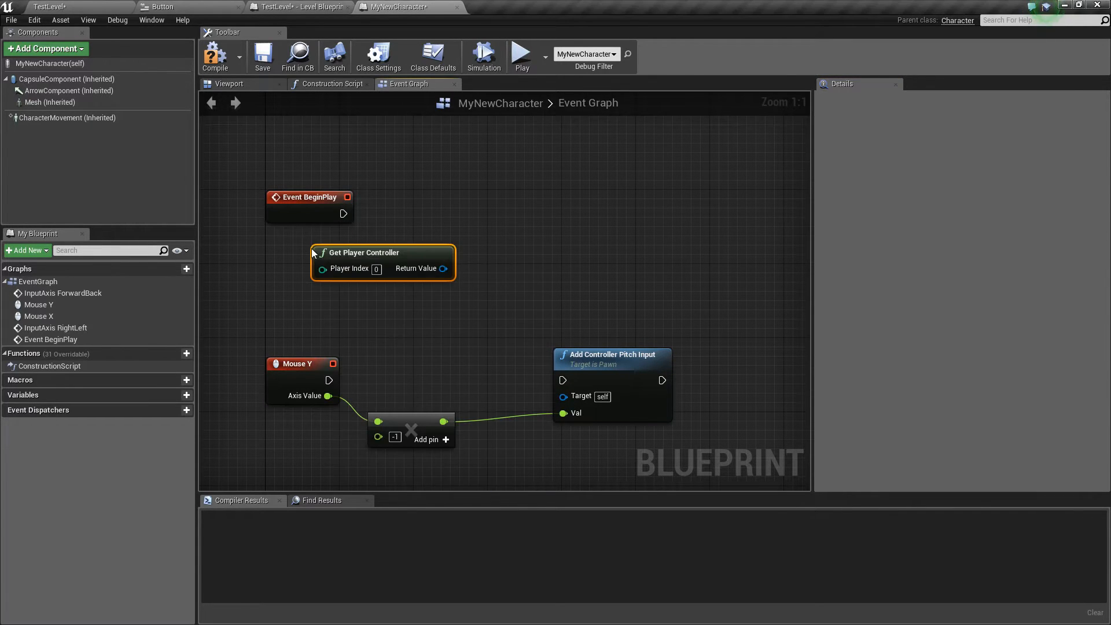
pyautogui.moveTo(409, 257); pyautogui.dragTo(466, 204)
pyautogui.write('set game and')
pyautogui.press('Return')
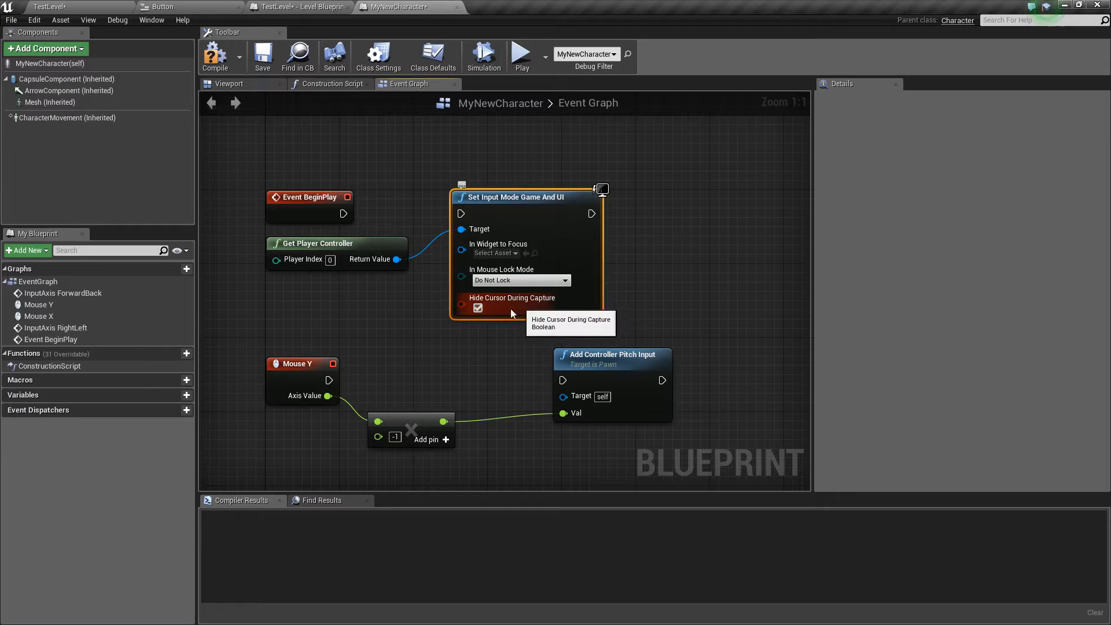
# Step: Disable Hide Cursor During Capture, run the input mode node from Event BeginPlay, and set its mouse lock mode to Lock Always
pyautogui.click(477, 308)
pyautogui.moveTo(461, 214); pyautogui.dragTo(342, 215)
pyautogui.click(521, 280)
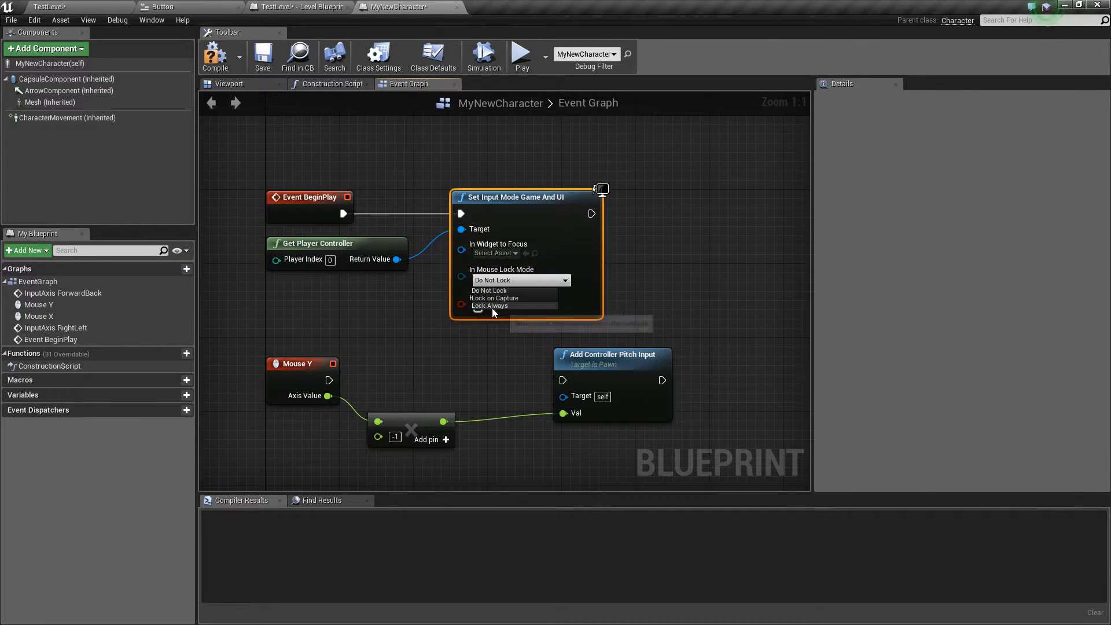
pyautogui.click(491, 306)
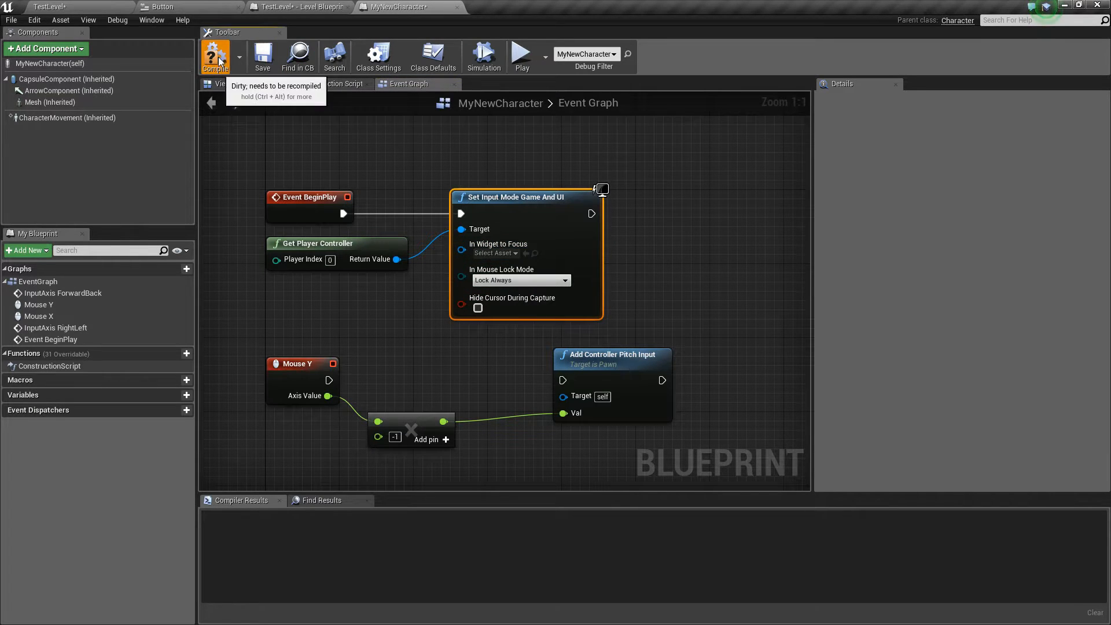
# Step: Play-test the game with the new input mode and end the preview
pyautogui.click(521, 55)
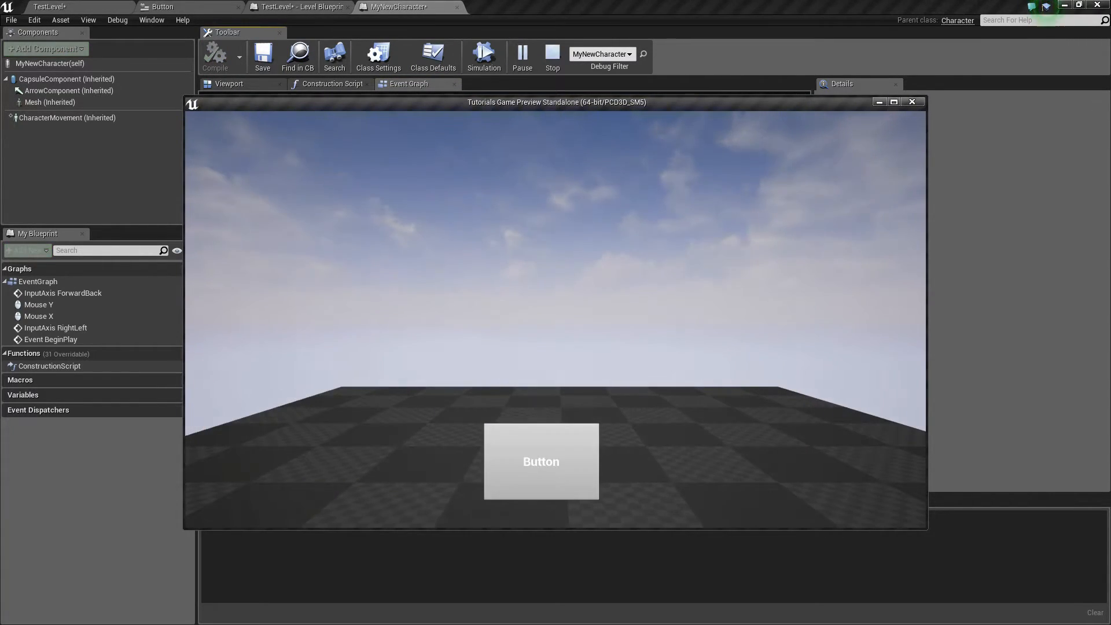
pyautogui.press('Escape')
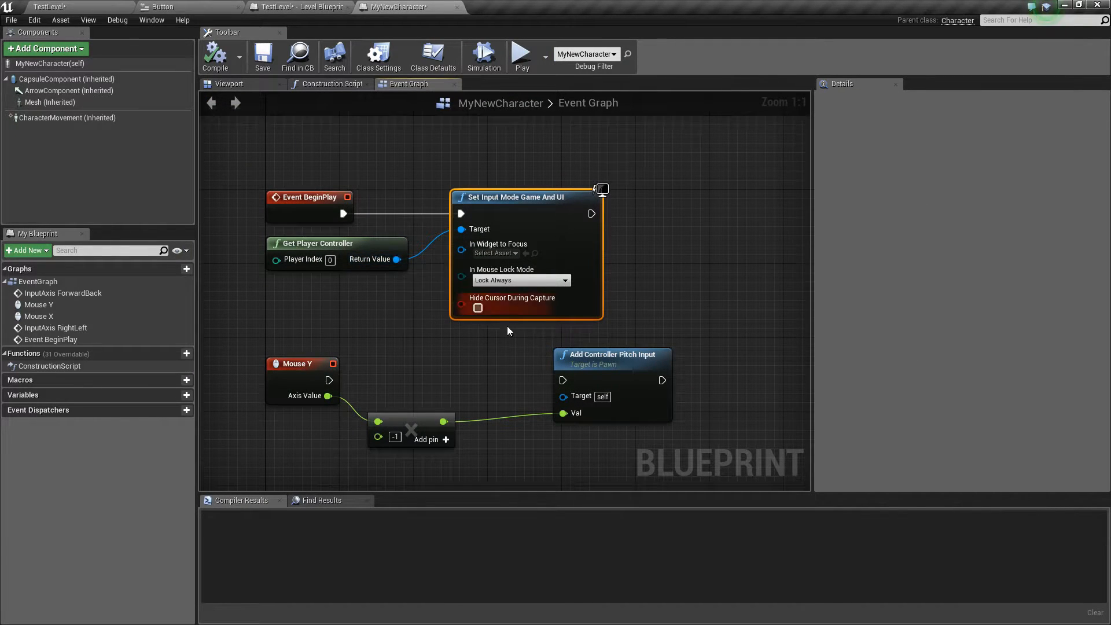
# Step: Add an enabled Set Show Mouse Cursor node from the player controller and connect it after Set Input Mode Game And UI
pyautogui.moveTo(398, 260); pyautogui.dragTo(675, 221)
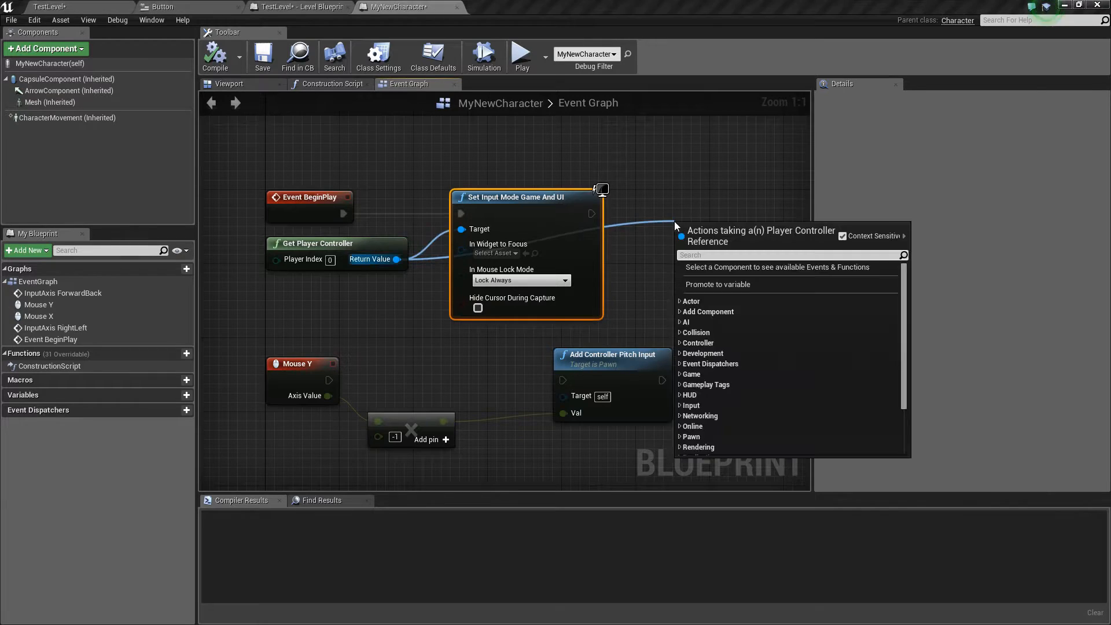
pyautogui.write('set curso')
pyautogui.press('Return')
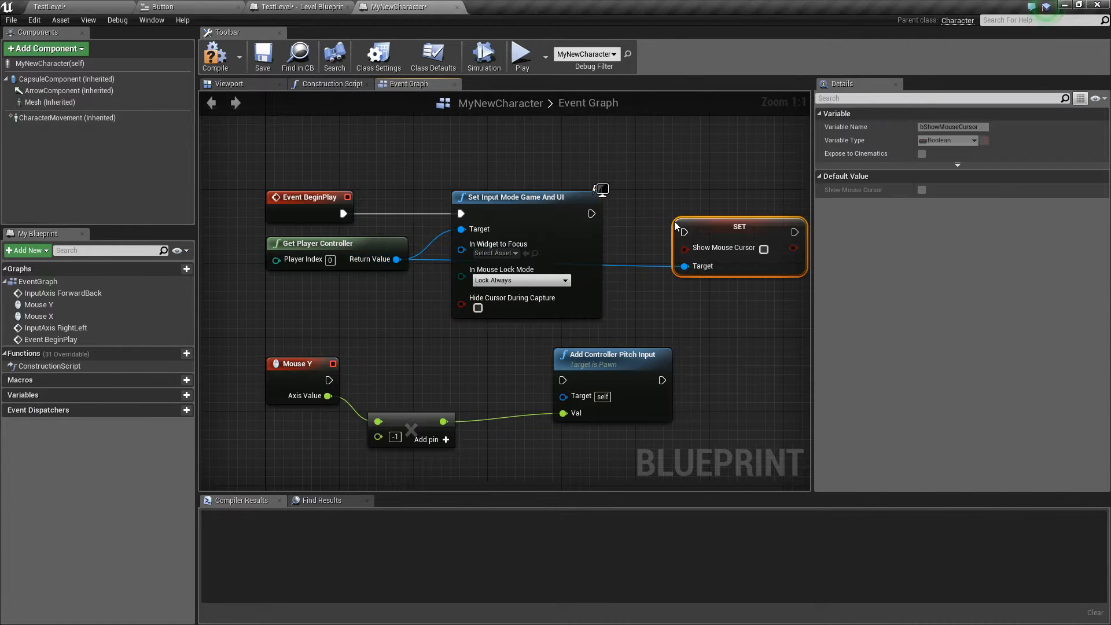
pyautogui.click(764, 249)
pyautogui.moveTo(684, 232); pyautogui.dragTo(698, 212)
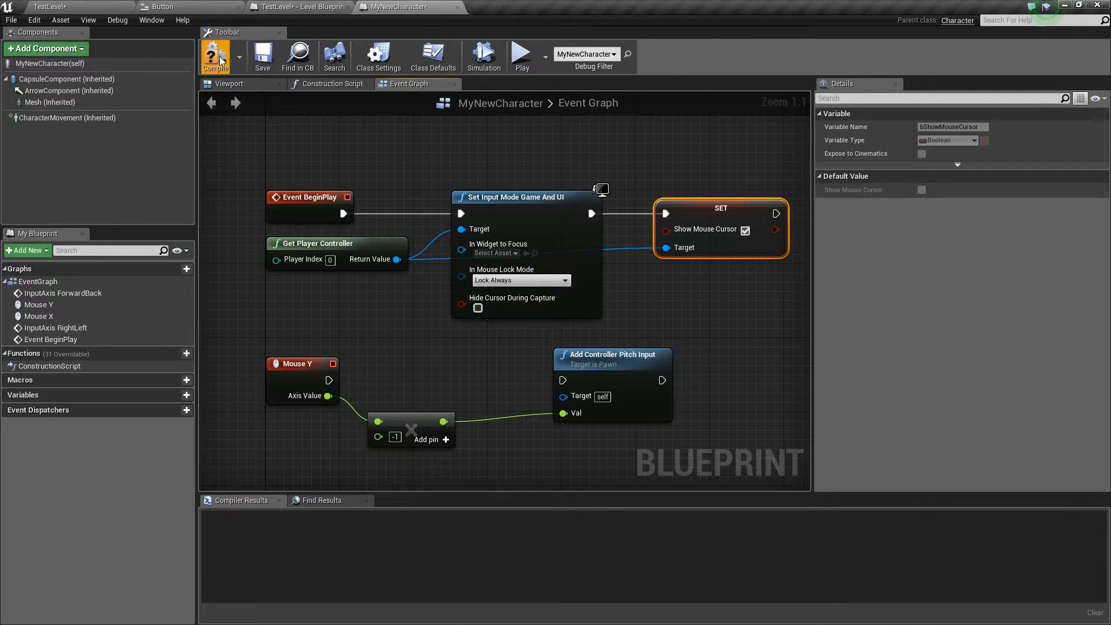
# Step: Play-test the game, try the on-screen button with the mouse cursor, and end the preview
pyautogui.click(521, 55)
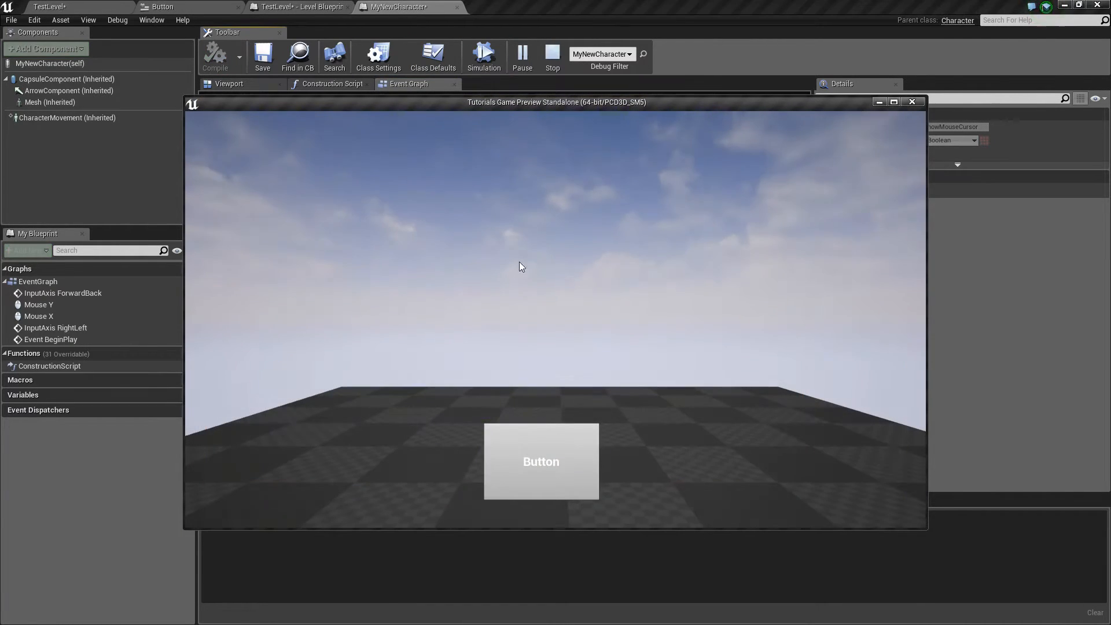
pyautogui.click(543, 461)
pyautogui.click(564, 463)
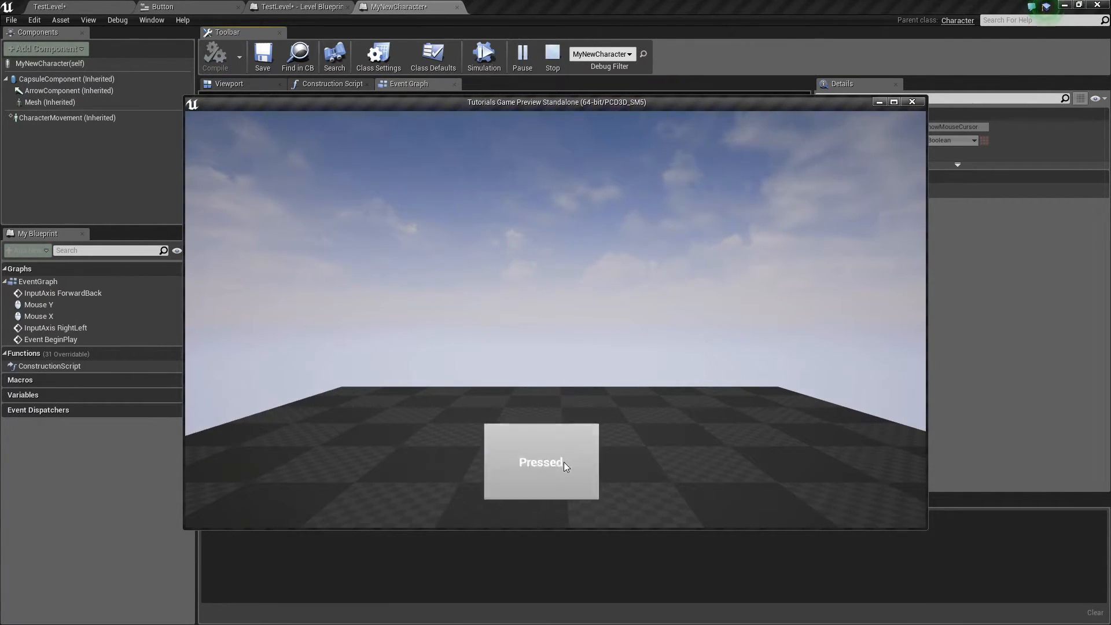
pyautogui.press('Escape')
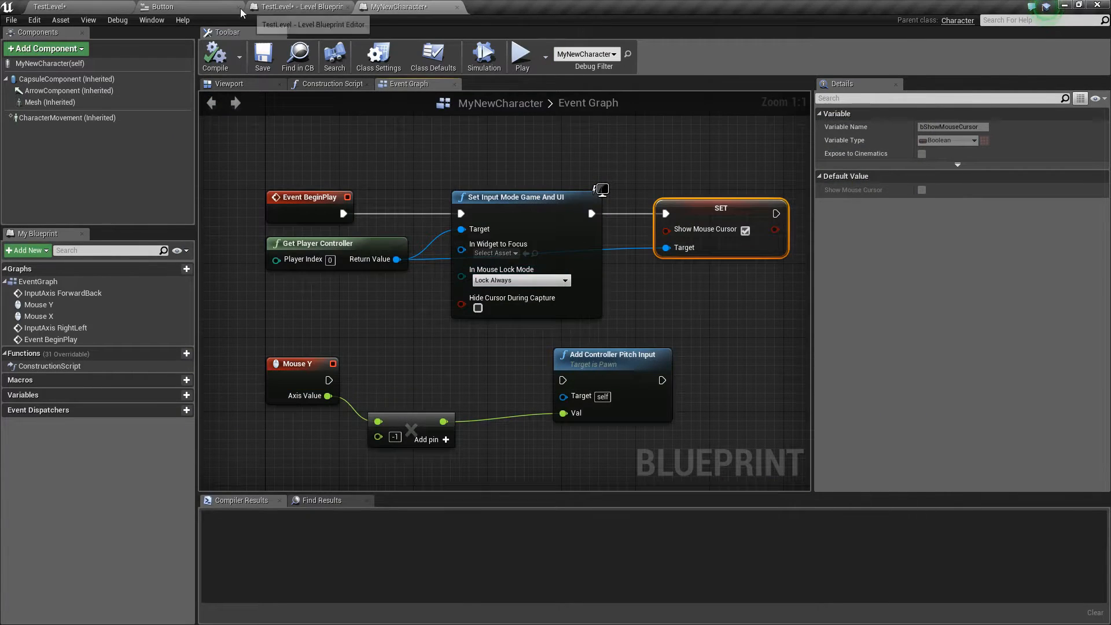
# Step: In the Button widget blueprint, select the button and open its OnClicked event in the graph
pyautogui.click(204, 5)
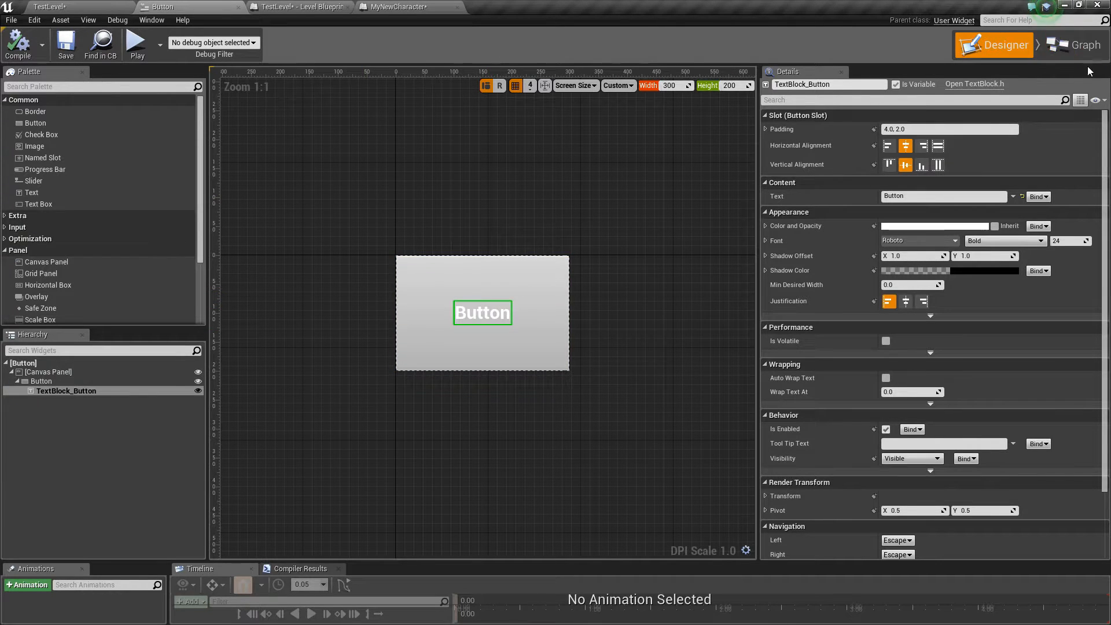
pyautogui.click(111, 383)
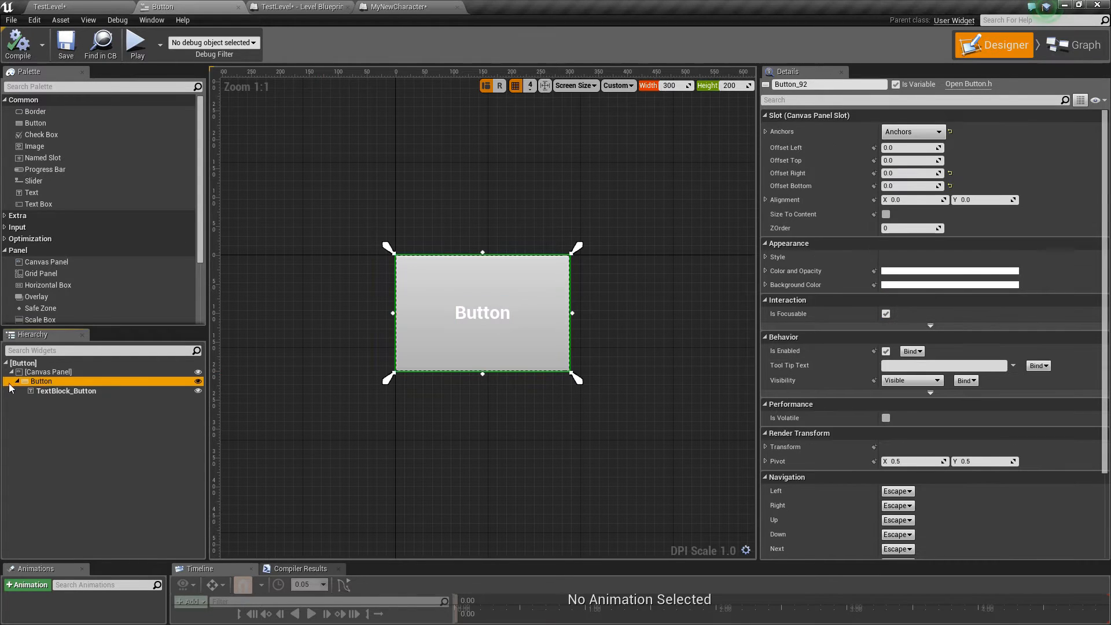
pyautogui.click(586, 391)
pyautogui.click(526, 313)
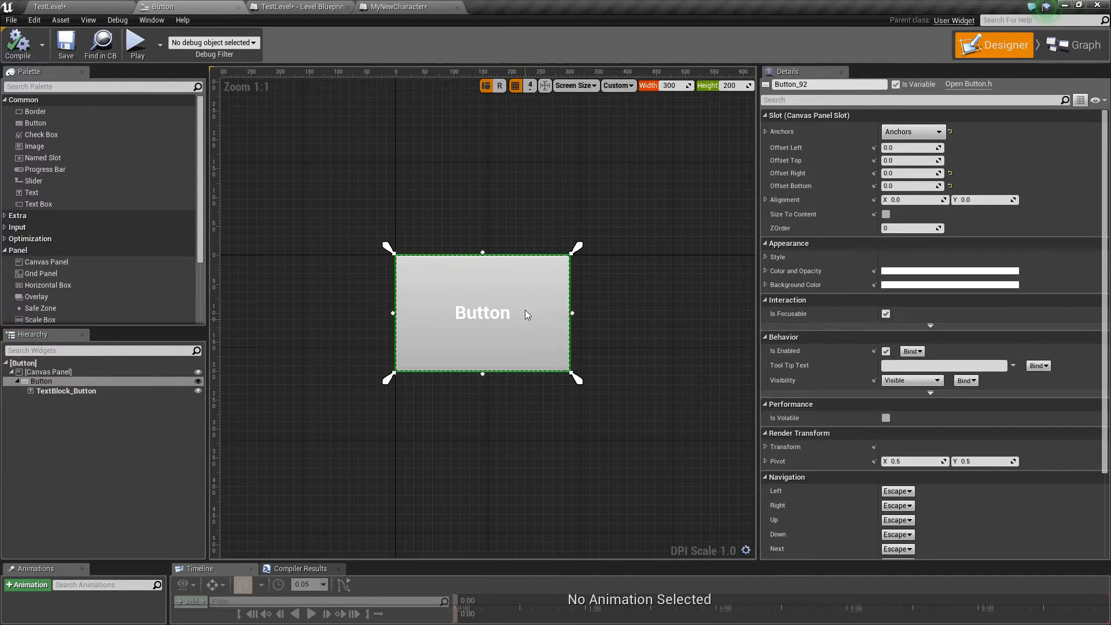
pyautogui.scroll(-5, 872, 356)
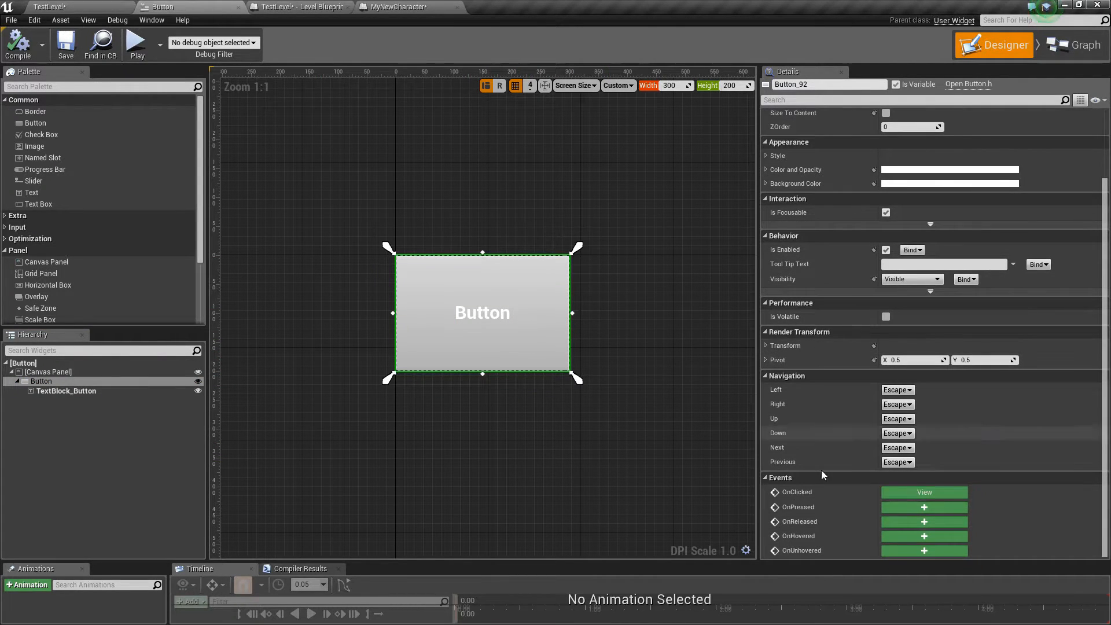
pyautogui.click(923, 492)
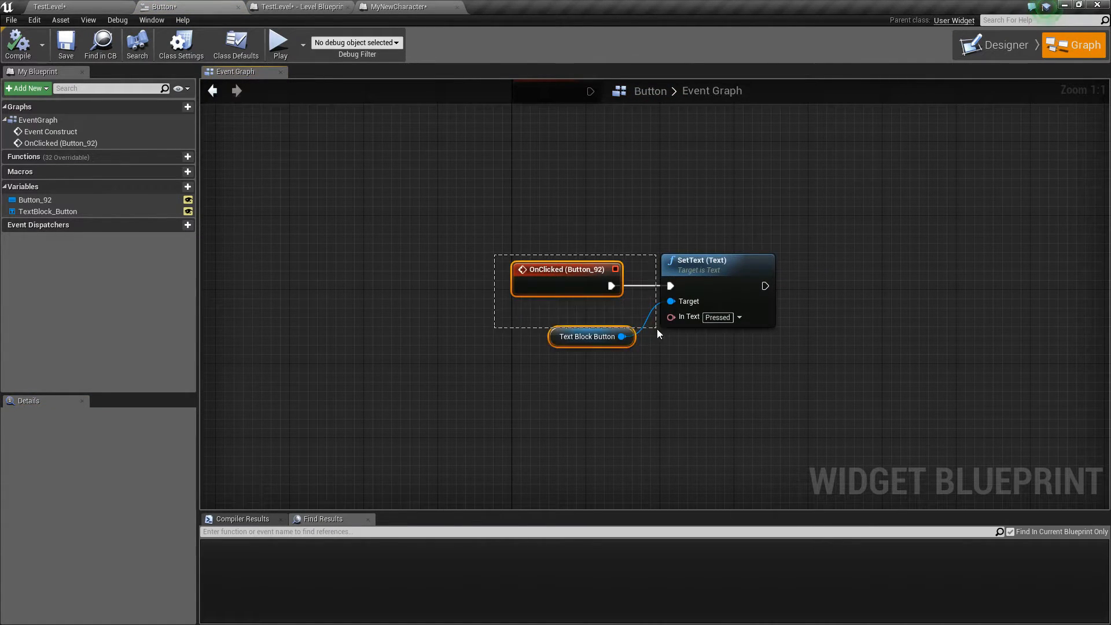
# Step: Check the SetText node run by the OnClicked event and compile the Button widget blueprint
pyautogui.moveTo(612, 287); pyautogui.dragTo(672, 288)
pyautogui.click(698, 266)
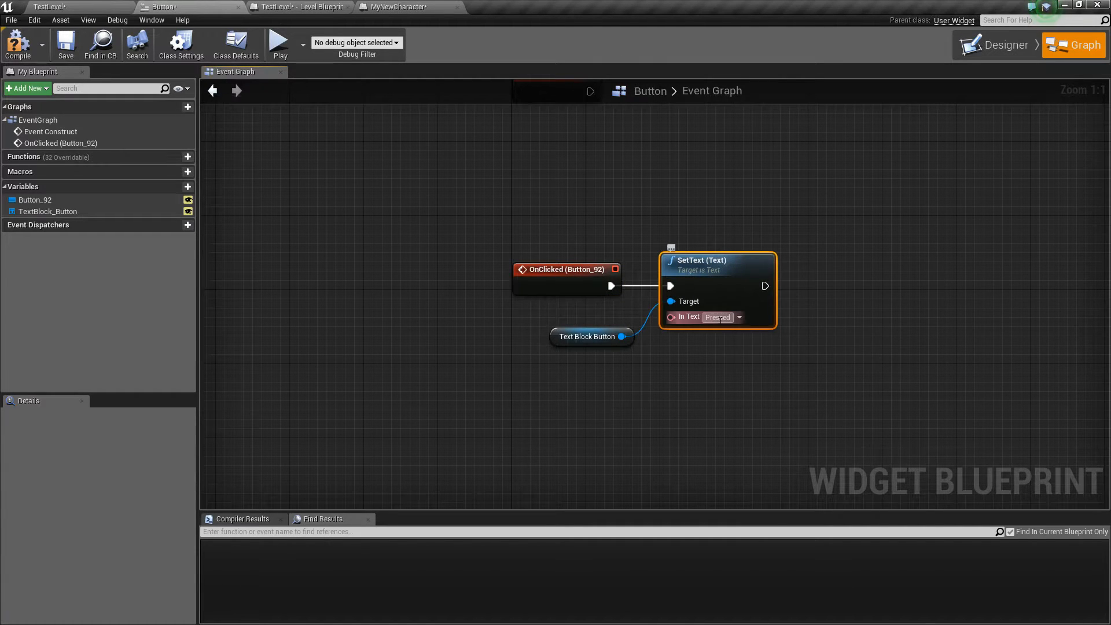
pyautogui.click(720, 365)
pyautogui.click(19, 45)
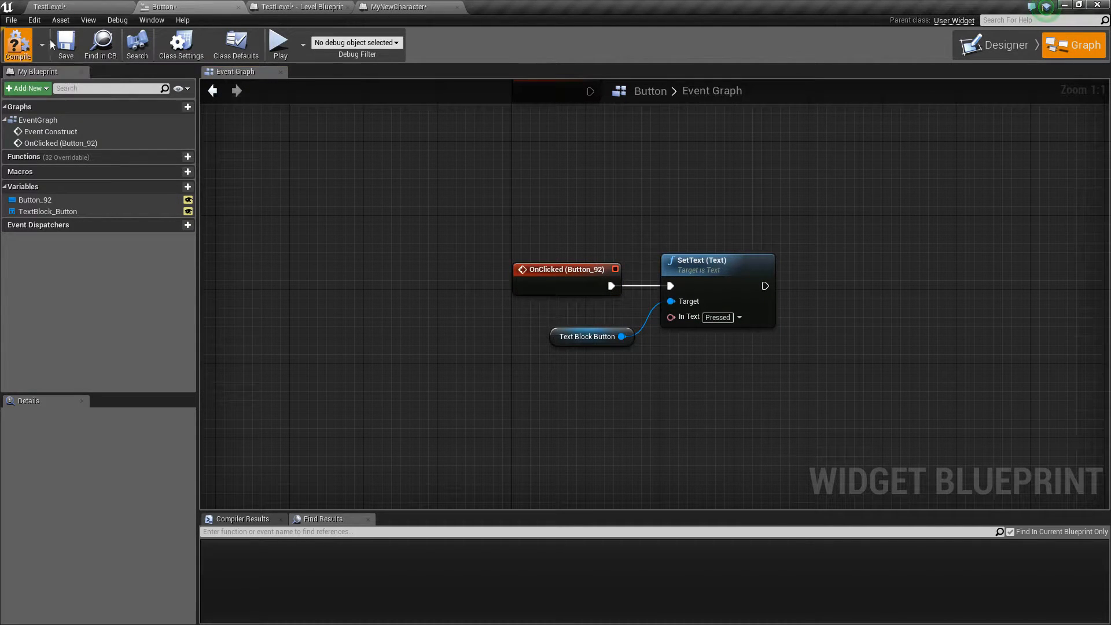
# Step: Save the Button widget blueprint, play-test TestLevel by using the on-screen button, and end the preview
pyautogui.click(65, 45)
pyautogui.click(74, 8)
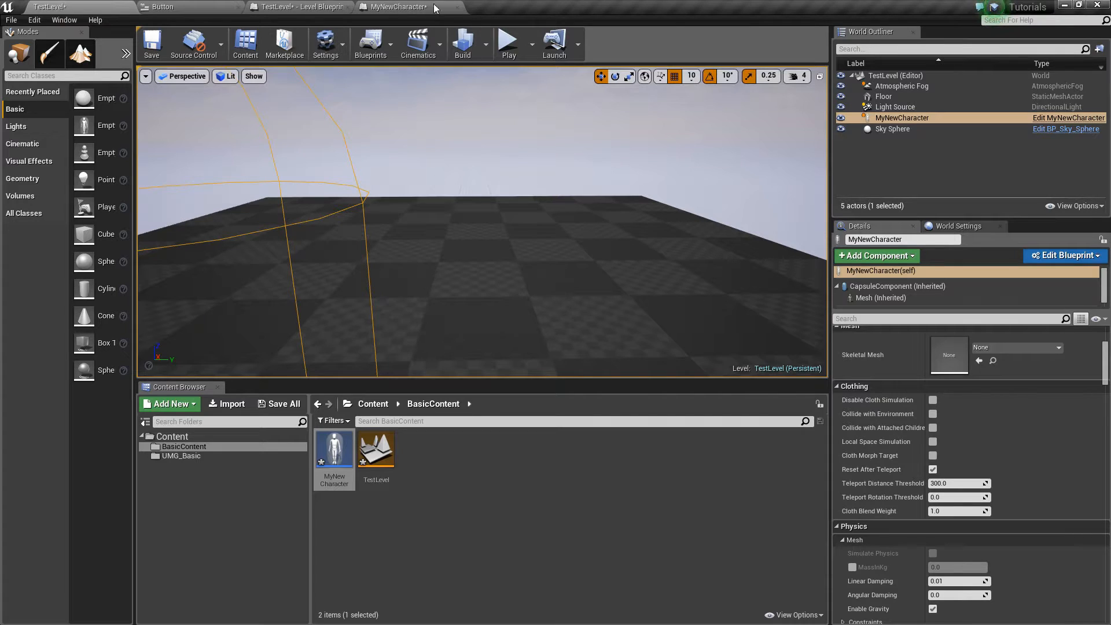
pyautogui.click(508, 43)
pyautogui.click(494, 330)
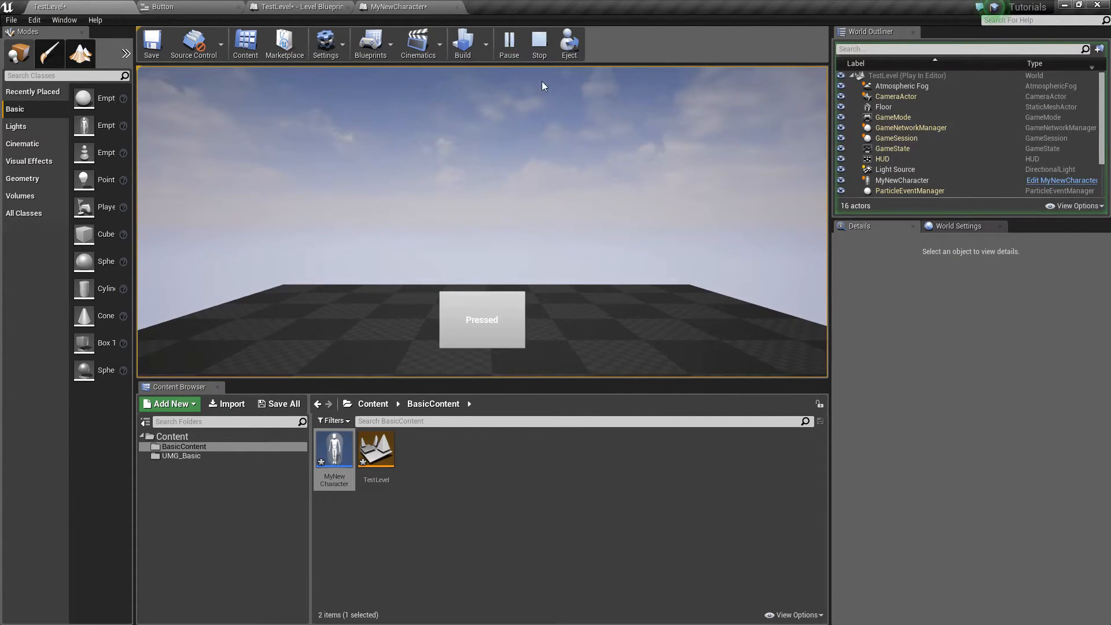
pyautogui.press('Escape')
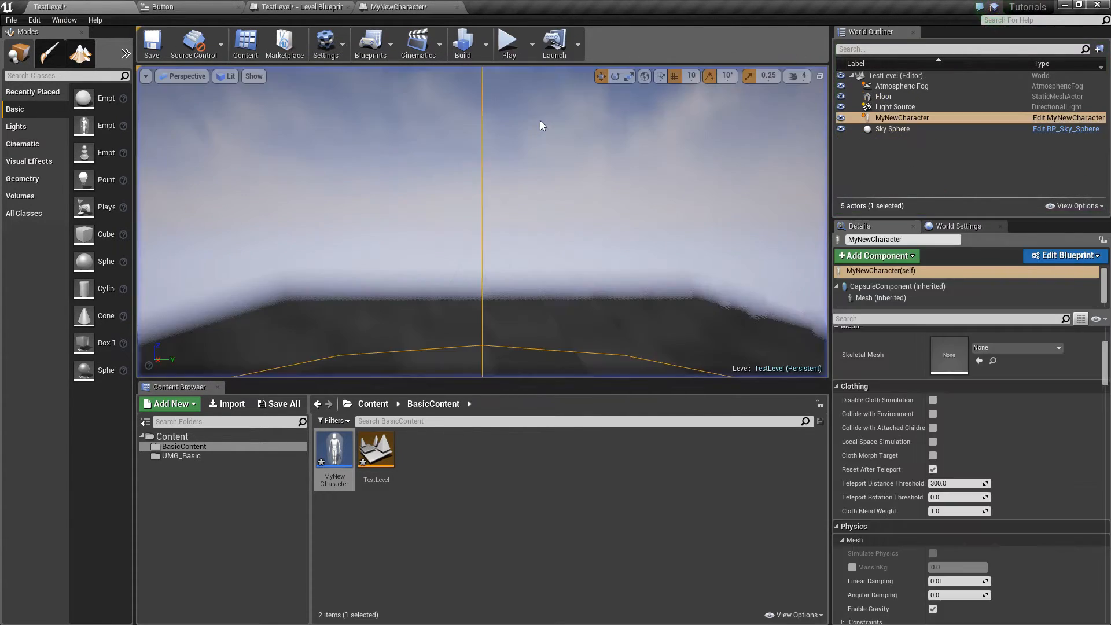
# Step: In the Button widget blueprint's event graph, add an Open Level node after the SetText node
pyautogui.click(403, 9)
pyautogui.click(137, 6)
pyautogui.moveTo(683, 253); pyautogui.dragTo(537, 261, button='right')
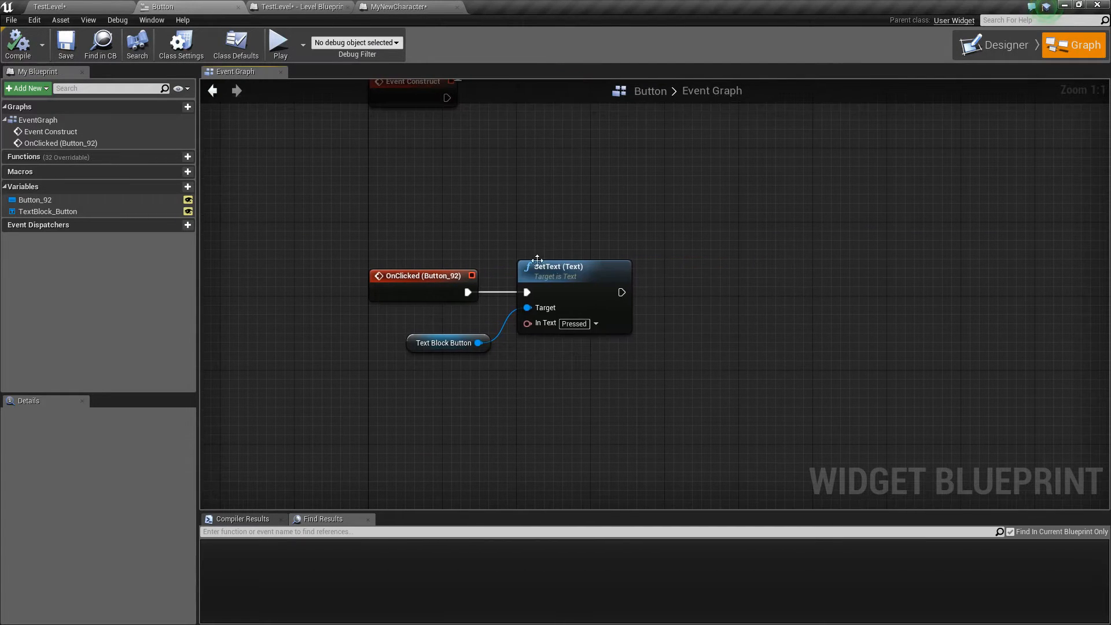
pyautogui.moveTo(622, 292); pyautogui.dragTo(697, 299)
pyautogui.write('ope')
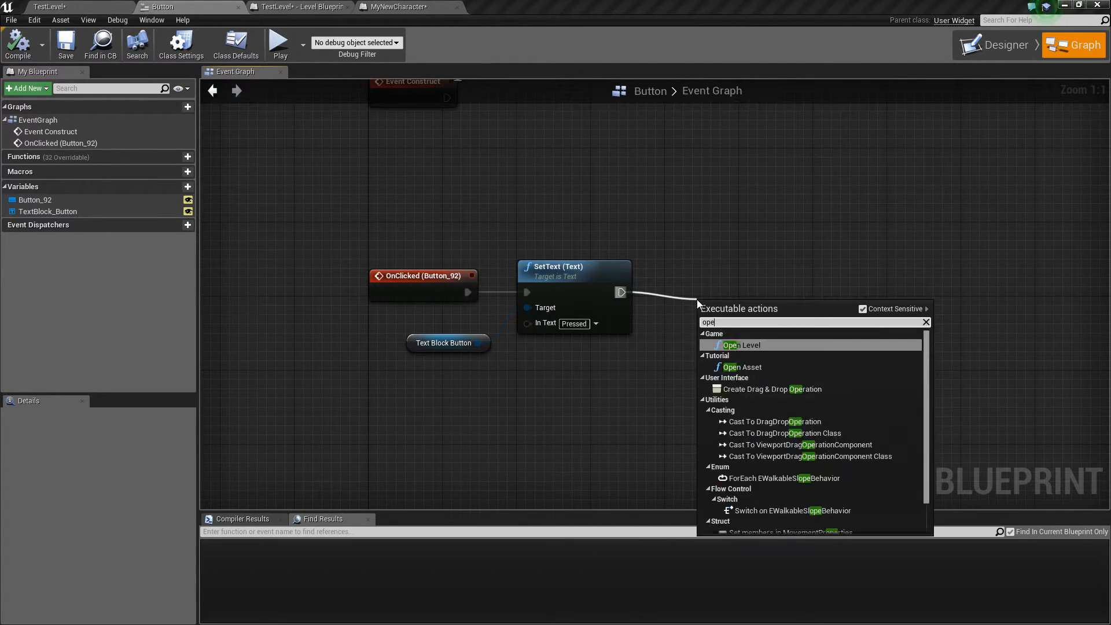
pyautogui.write('n')
pyautogui.press('Return')
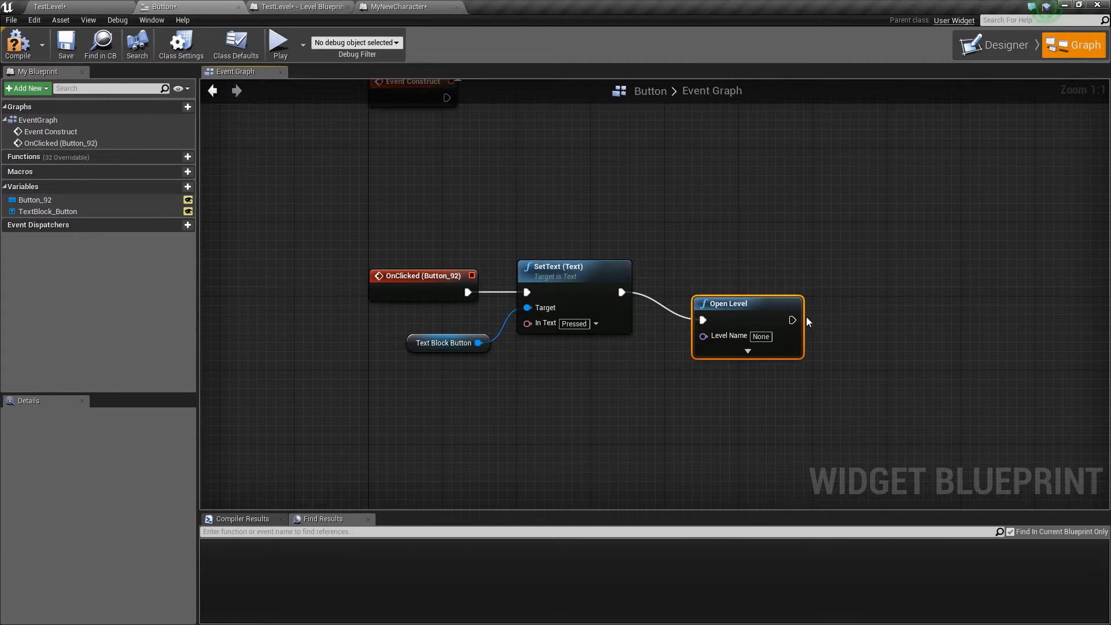
# Step: Try a Destroy Session node after Open Level, delete it, and align Open Level with the SetText node
pyautogui.moveTo(792, 320); pyautogui.dragTo(819, 320)
pyautogui.write('destroy')
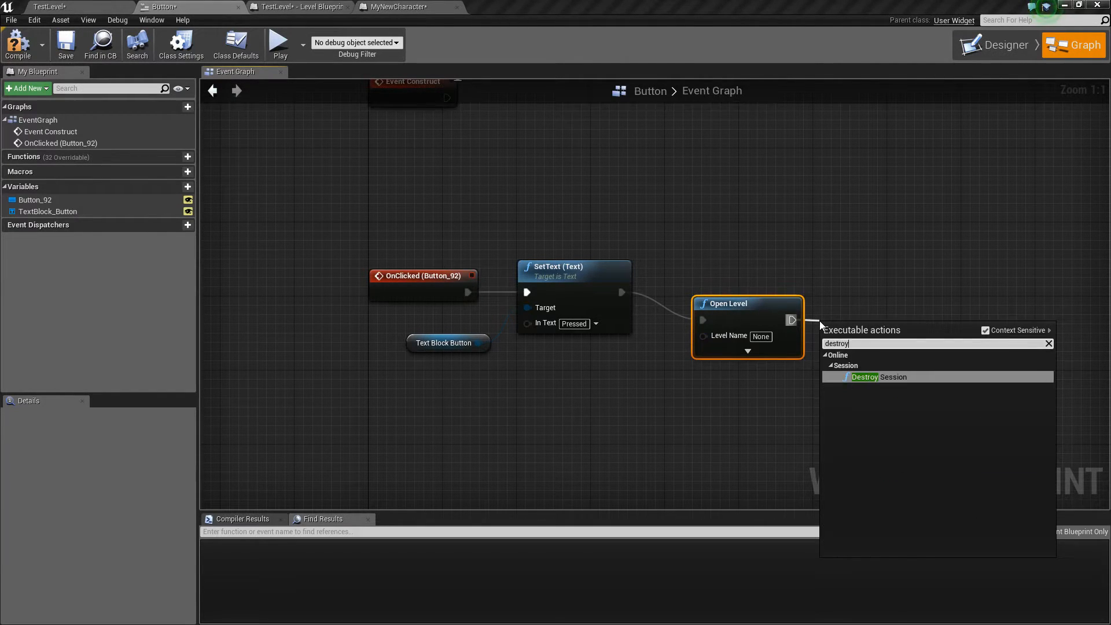
pyautogui.press('Return')
pyautogui.moveTo(900, 313); pyautogui.dragTo(751, 310, button='right')
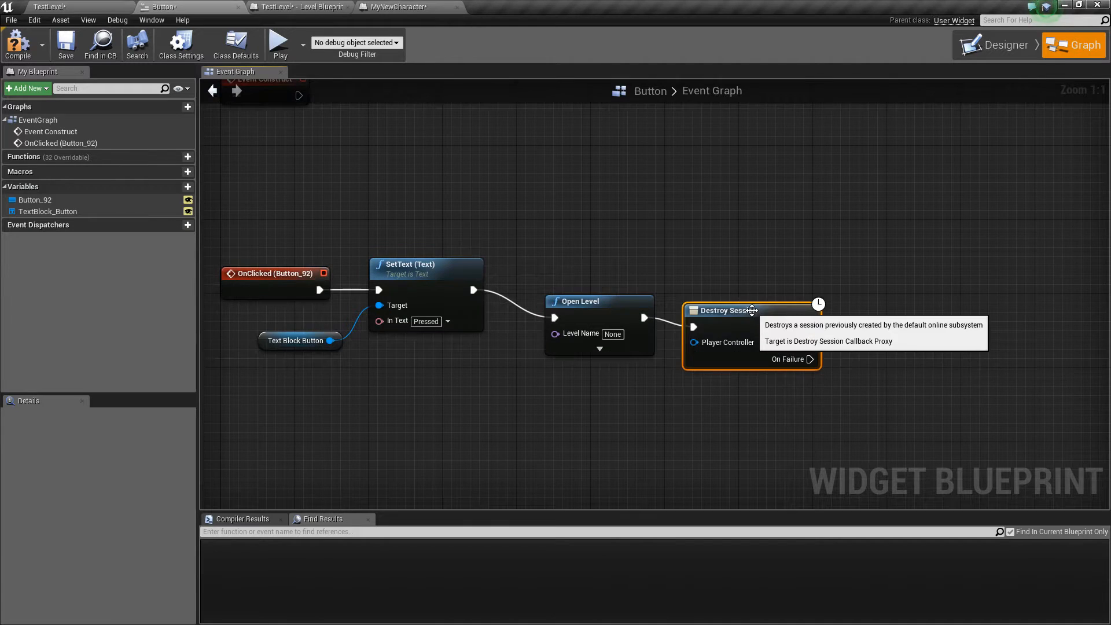
pyautogui.press('Delete')
pyautogui.moveTo(586, 303); pyautogui.dragTo(566, 274)
# Step: Add a custom event named "Show the score" below the OnClicked nodes
pyautogui.moveTo(611, 406); pyautogui.dragTo(695, 322, button='right')
pyautogui.rightClick(463, 374)
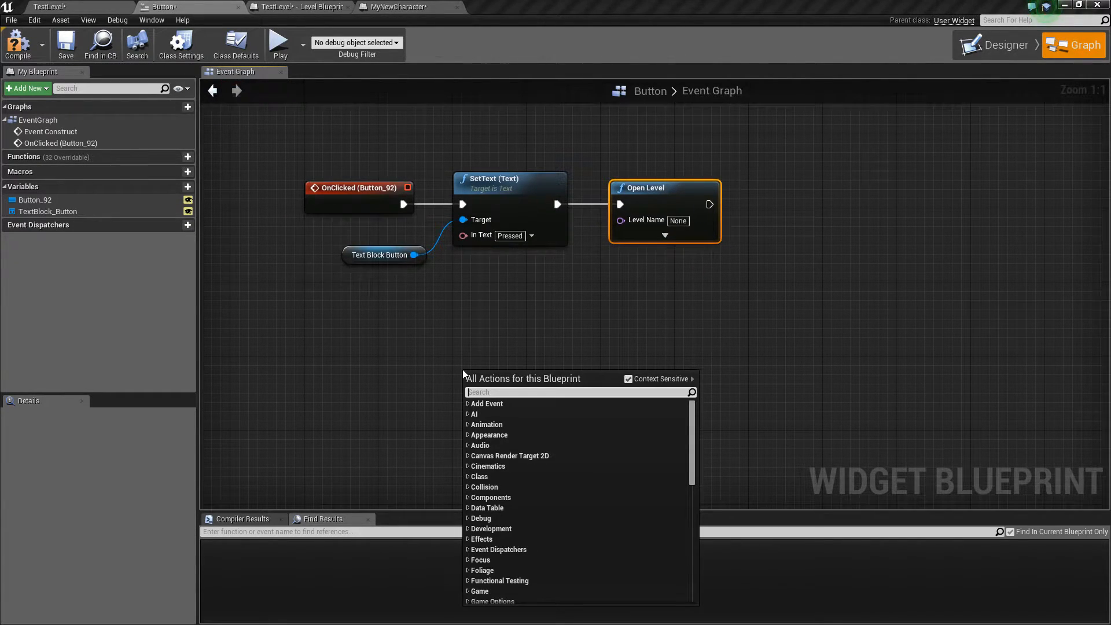
pyautogui.write('custom eve')
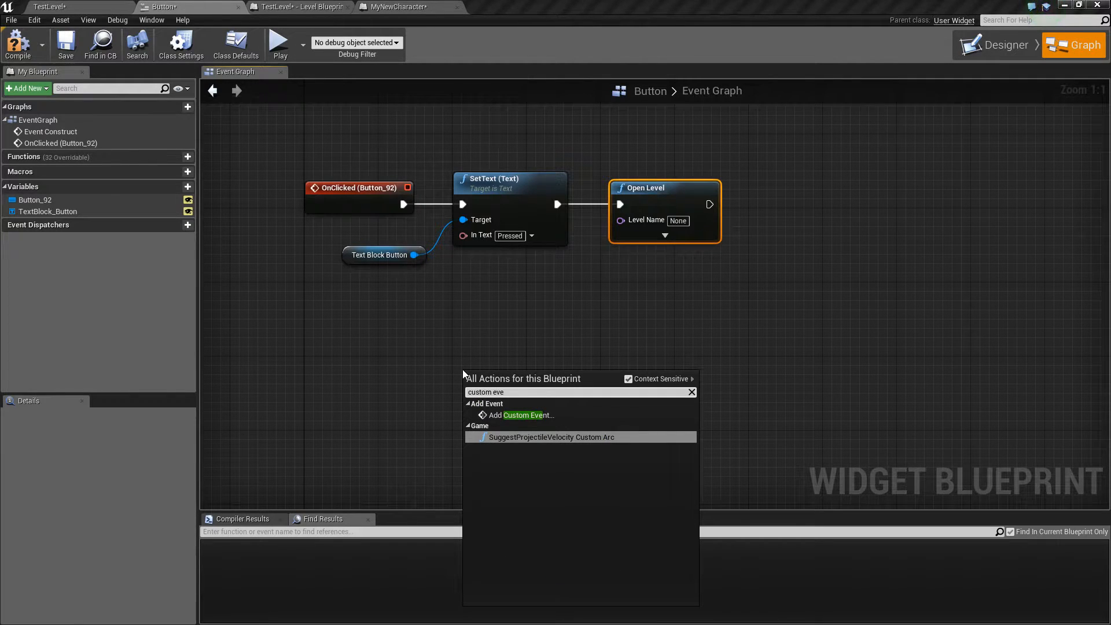
pyautogui.press('Up')
pyautogui.press('Return')
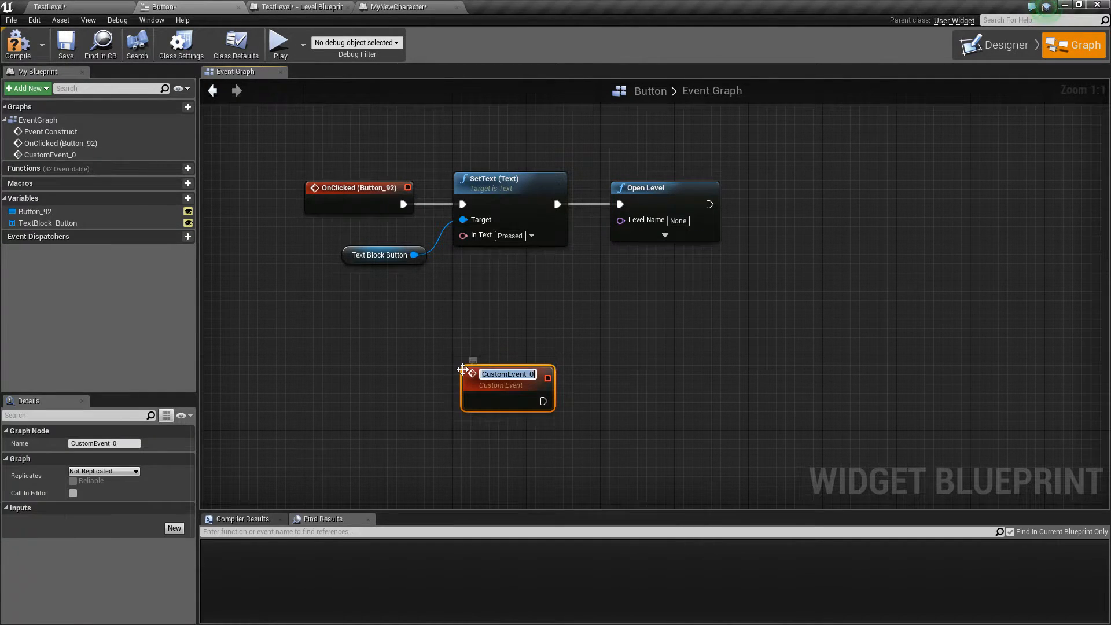
pyautogui.write('Show t')
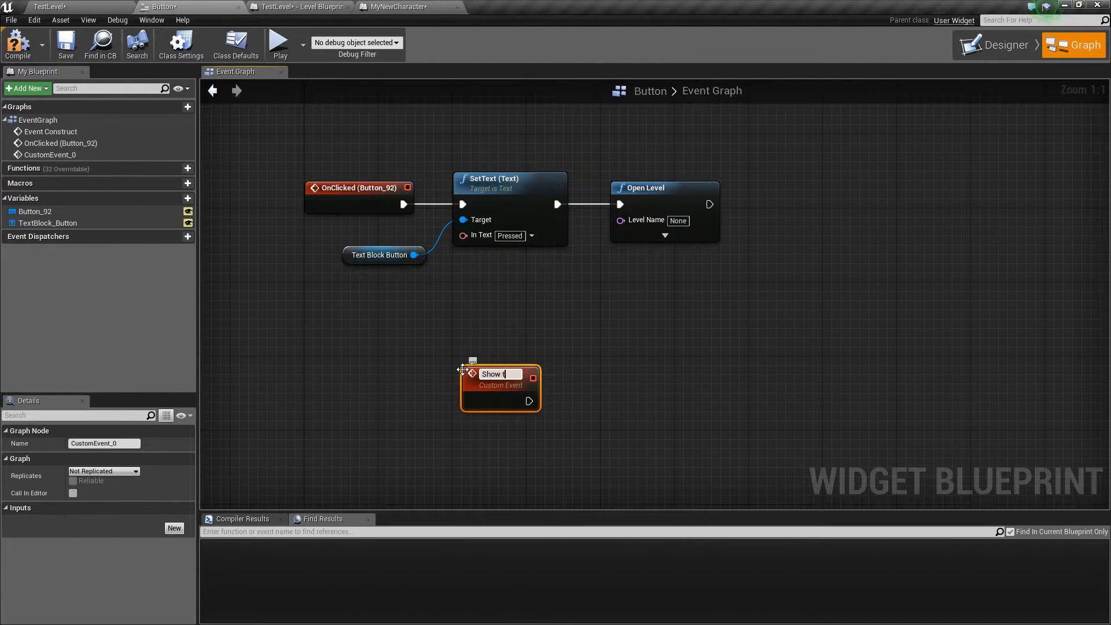
pyautogui.write('he score')
pyautogui.press('Return')
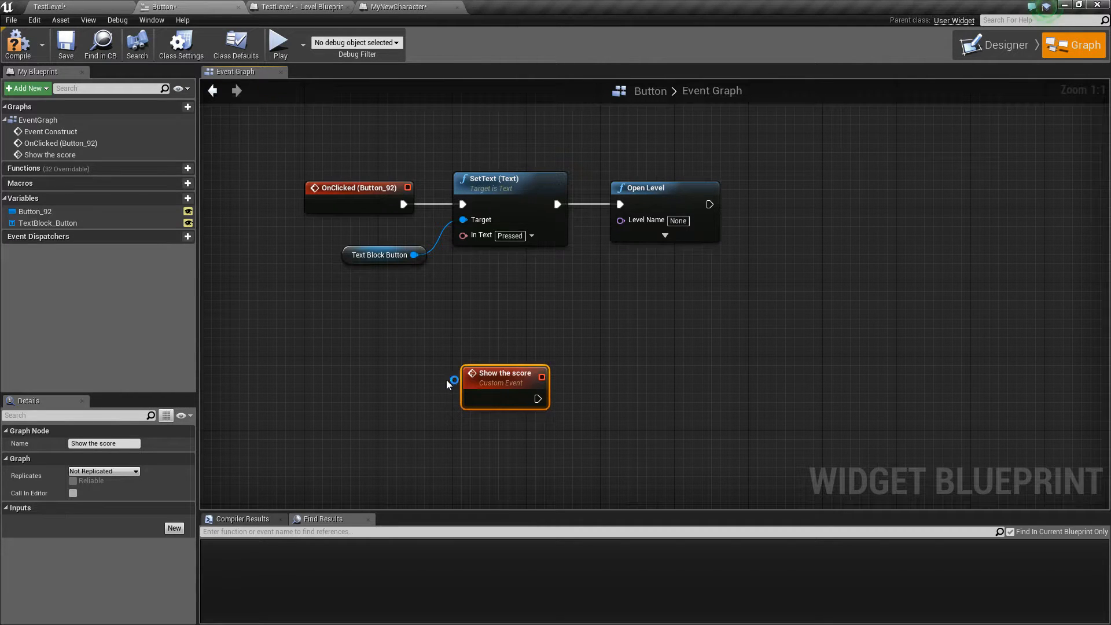
# Step: Replace the Open Level node after SetText with a call to Show The Score, aligned with SetText
pyautogui.click(671, 193)
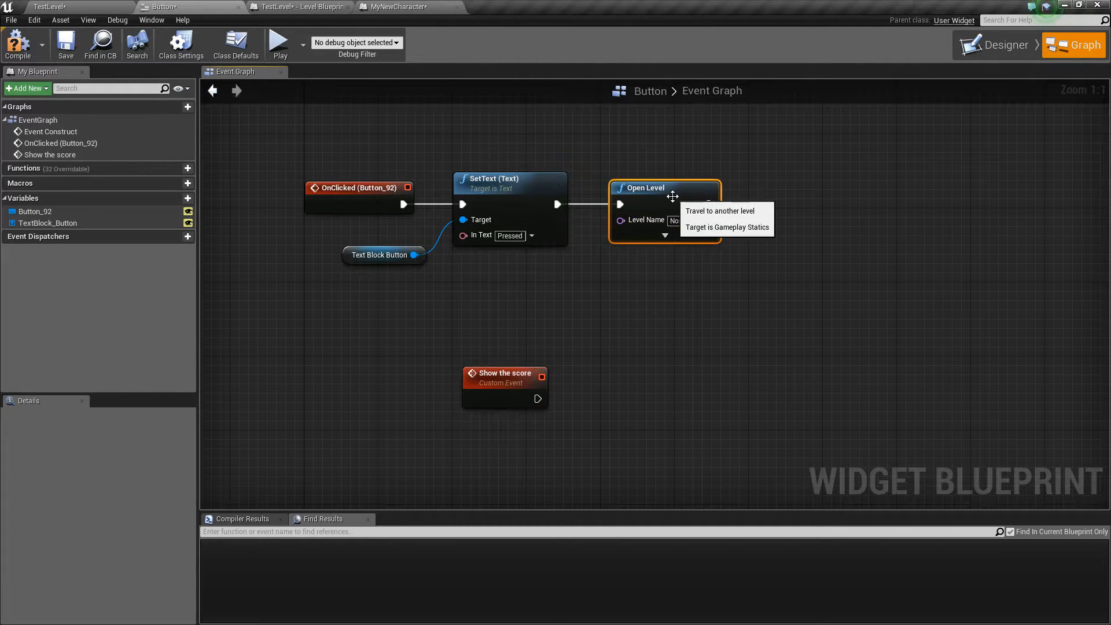
pyautogui.press('Delete')
pyautogui.moveTo(559, 203); pyautogui.dragTo(597, 203)
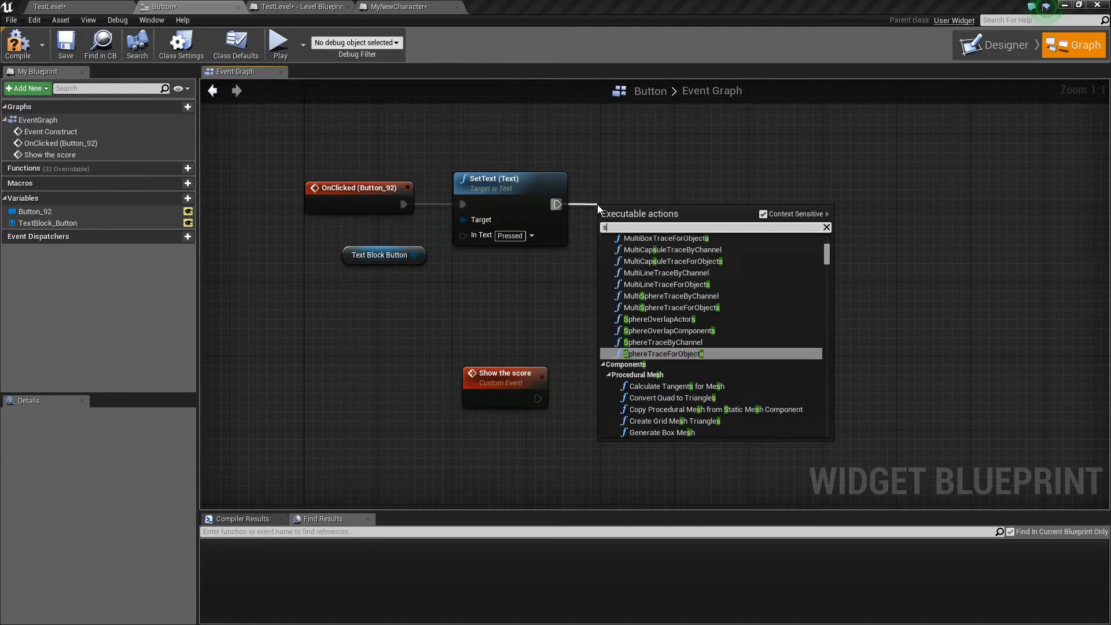
pyautogui.write('show the s')
pyautogui.press('Return')
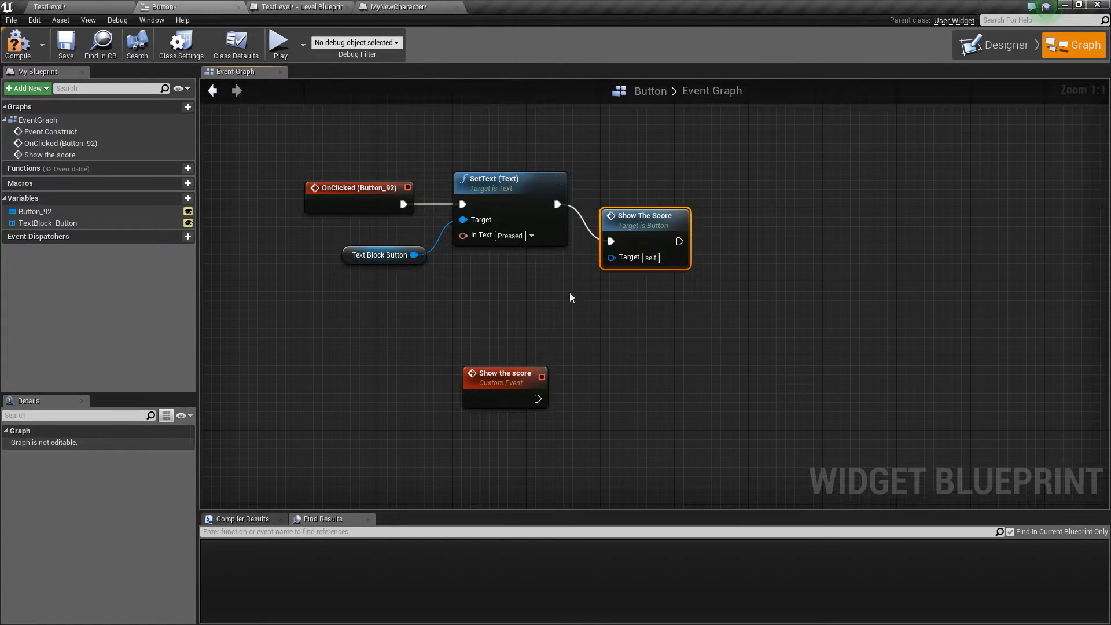
pyautogui.moveTo(502, 377); pyautogui.dragTo(484, 377)
pyautogui.moveTo(643, 232); pyautogui.dragTo(646, 194)
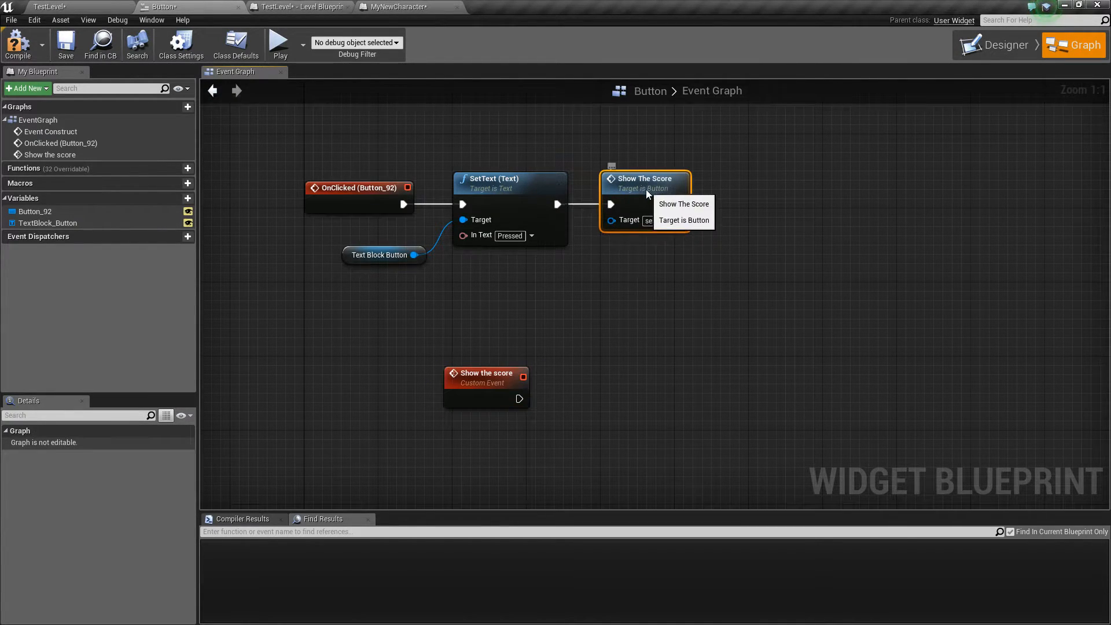
# Step: Add a Print String node that runs from the "Show the score" custom event
pyautogui.moveTo(494, 373); pyautogui.dragTo(568, 390)
pyautogui.write('print')
pyautogui.press('Return')
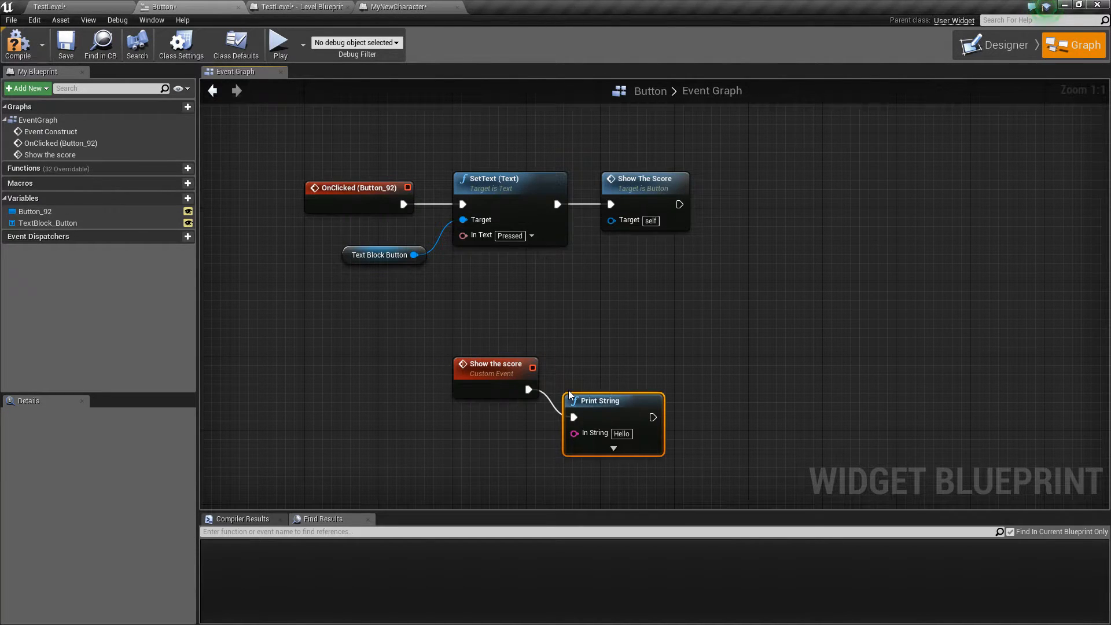
# Step: Play-test the game, use the on-screen button several times to test the custom event, and end the preview
pyautogui.click(279, 42)
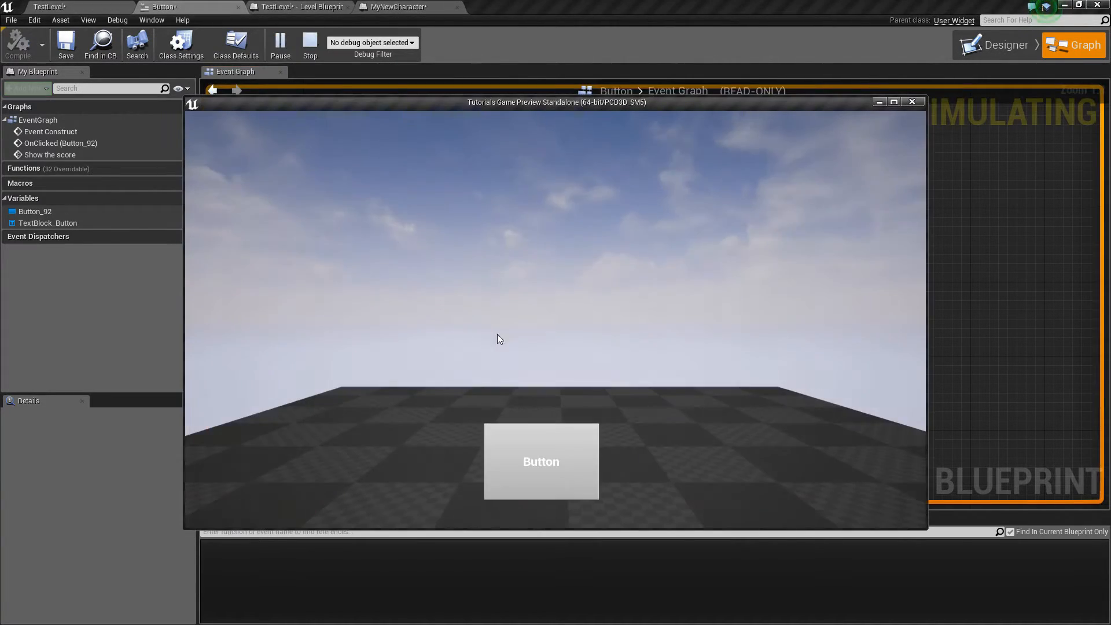
pyautogui.click(536, 474)
pyautogui.click(561, 464)
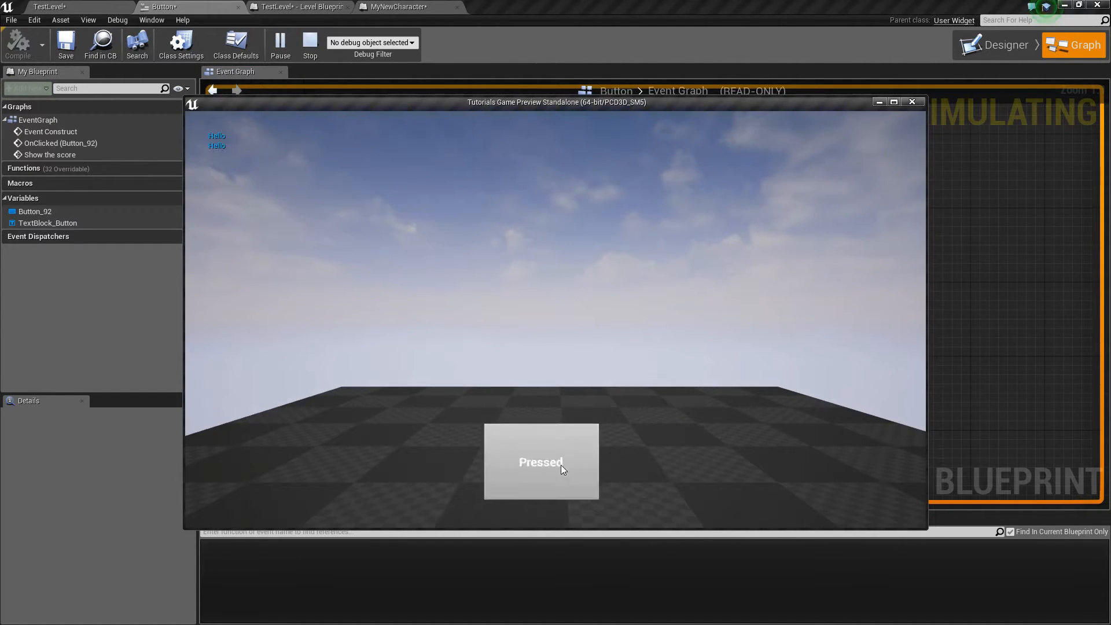
pyautogui.click(561, 465)
pyautogui.click(561, 465)
pyautogui.click(561, 465)
pyautogui.click(561, 465)
pyautogui.click(561, 465)
pyautogui.press('Escape')
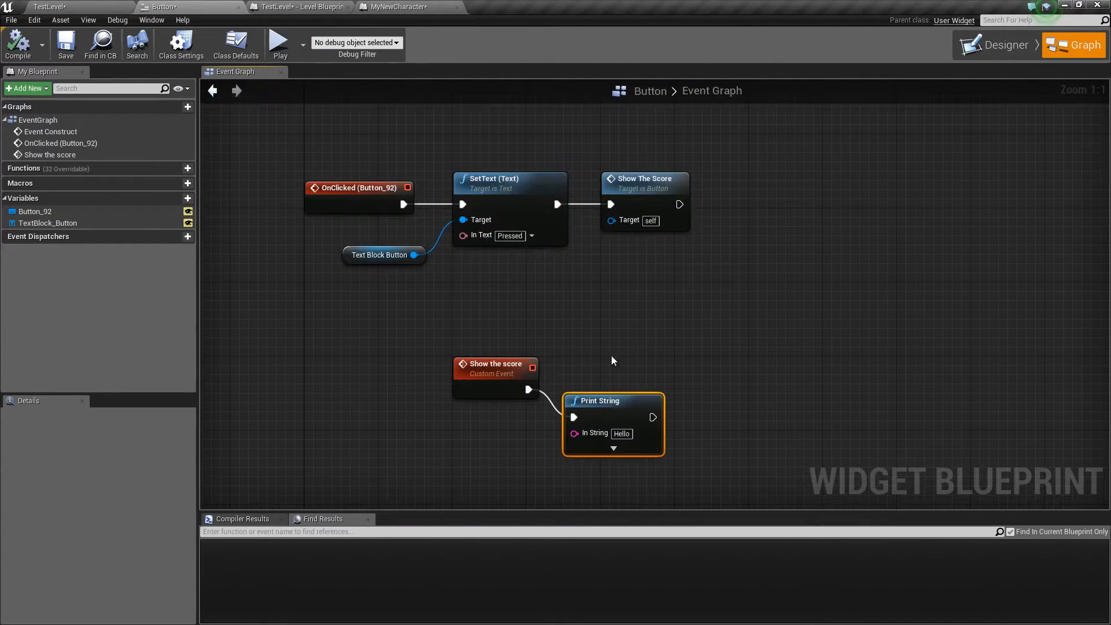
# Step: Delete the "Show the score" event, its Print String node and the Show The Score call after SetText
pyautogui.click(492, 371)
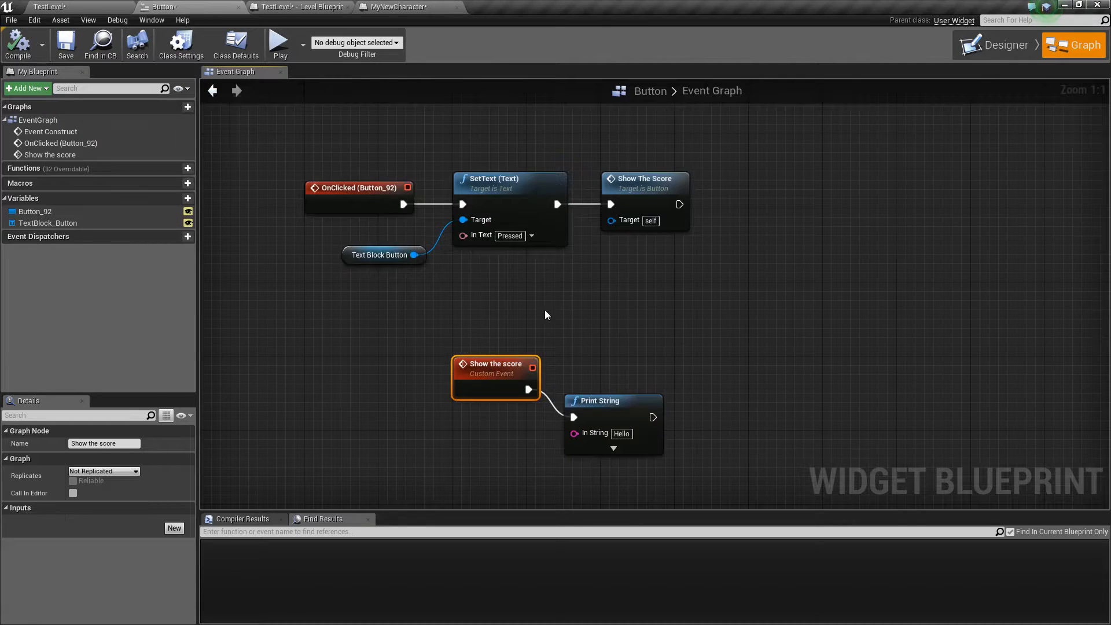
pyautogui.moveTo(466, 314); pyautogui.dragTo(707, 452)
pyautogui.press('Delete')
pyautogui.moveTo(658, 339); pyautogui.dragTo(706, 376, button='right')
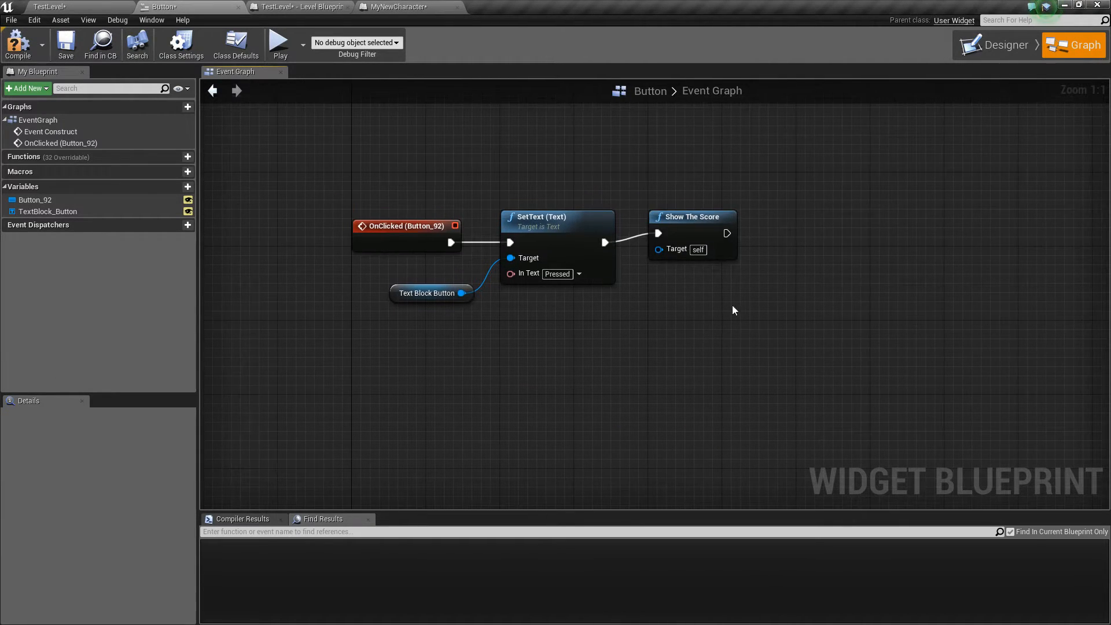
pyautogui.moveTo(736, 304); pyautogui.dragTo(694, 203)
pyautogui.press('Delete')
pyautogui.moveTo(645, 353); pyautogui.dragTo(698, 365, button='right')
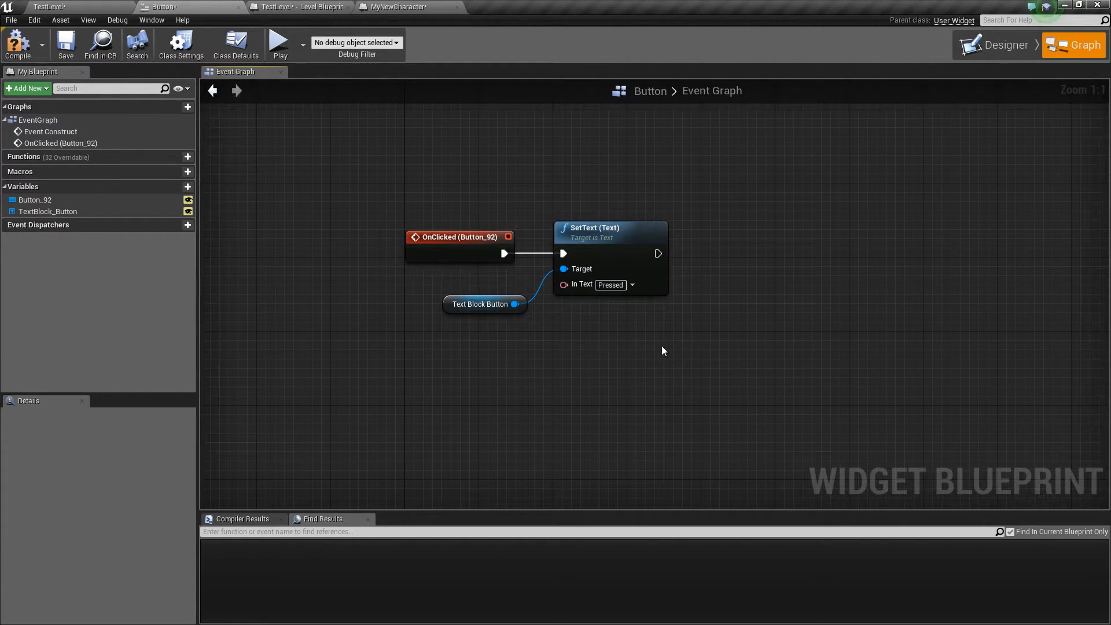
# Step: Move the OnClicked event with its SetText and Text Block Button nodes up toward Event Construct, keeping them aligned
pyautogui.moveTo(613, 349)
pyautogui.mouseDown()
pyautogui.moveTo(494, 303)
pyautogui.moveTo(477, 210)
pyautogui.moveTo(621, 353)
pyautogui.mouseUp()
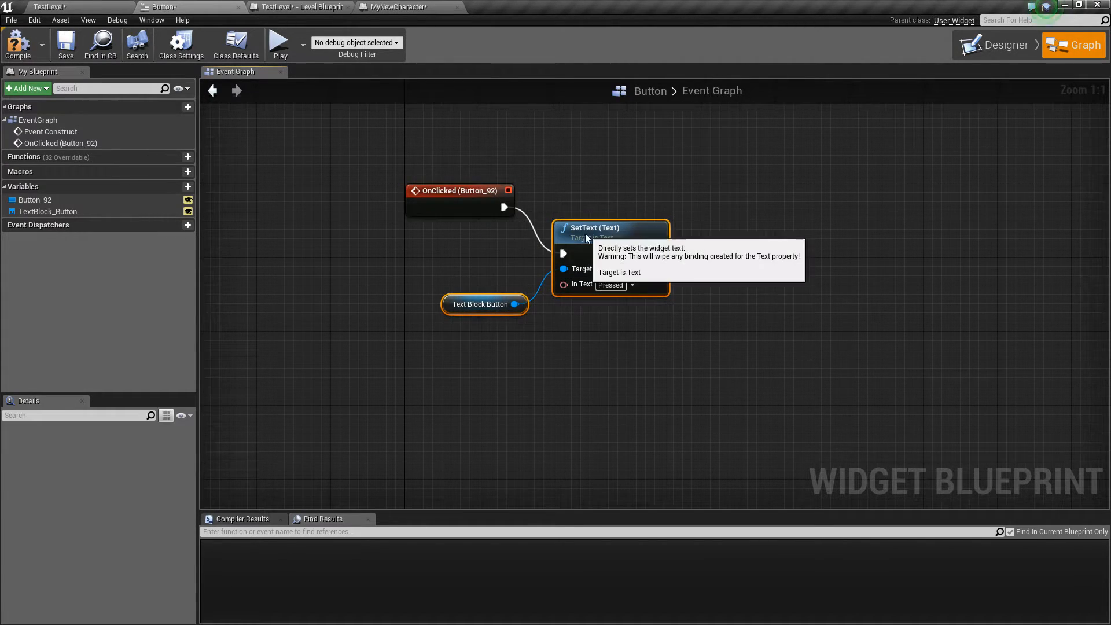
pyautogui.moveTo(585, 234); pyautogui.dragTo(587, 190)
pyautogui.click(595, 286)
pyautogui.moveTo(400, 164); pyautogui.dragTo(434, 227, button='right')
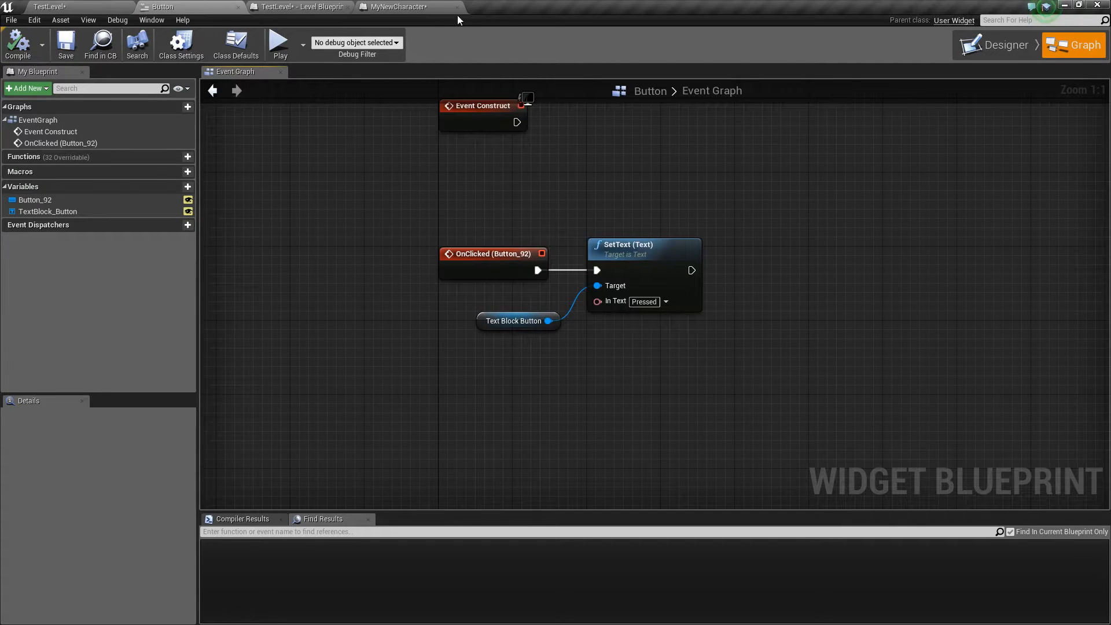
# Step: In the TestLevel level blueprint, disconnect Event BeginPlay from Create Button Widget and move it well above the widget nodes
pyautogui.click(293, 6)
pyautogui.moveTo(456, 165); pyautogui.dragTo(318, 293, button='right')
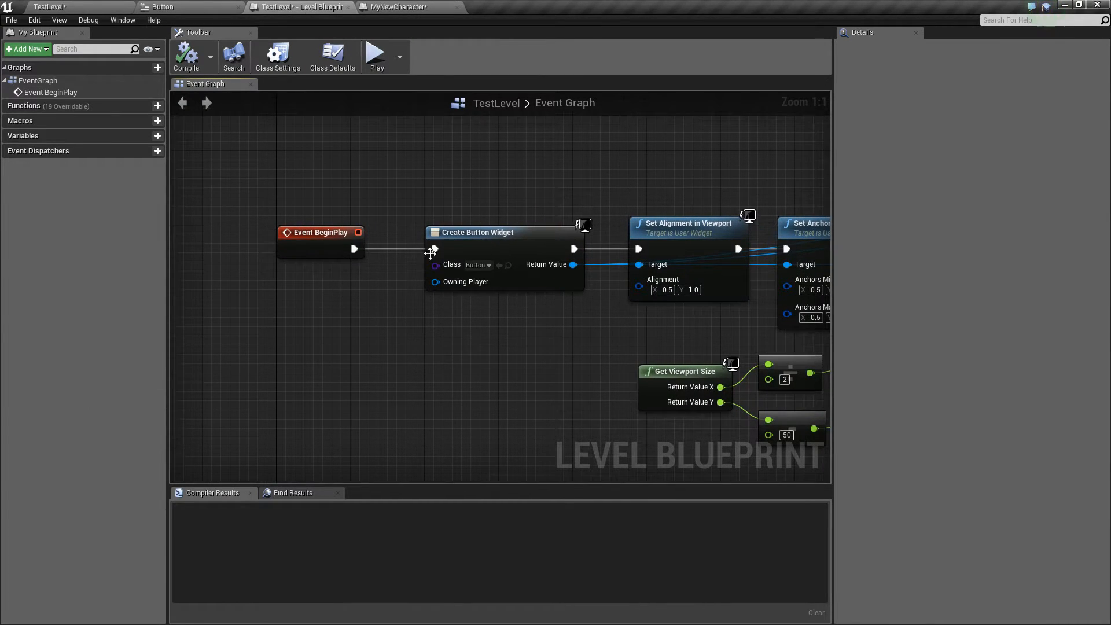
pyautogui.keyDown('alt'); pyautogui.click(435, 250); pyautogui.keyUp('alt')
pyautogui.moveTo(497, 334); pyautogui.dragTo(491, 513, button='right')
pyautogui.moveTo(310, 398); pyautogui.dragTo(307, 432, button='right')
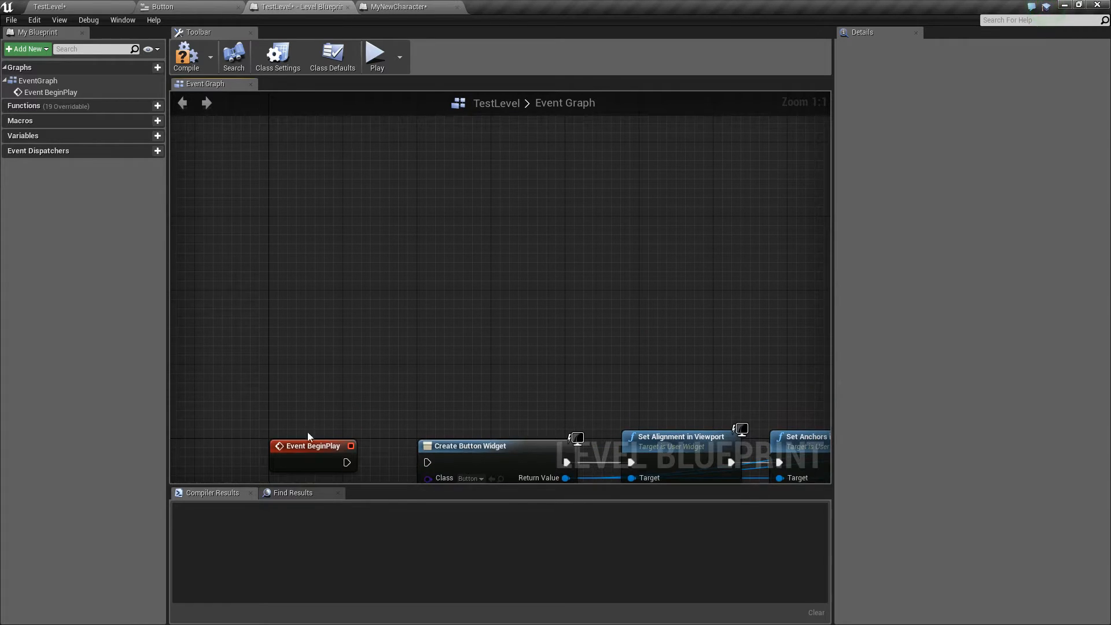
pyautogui.moveTo(309, 443); pyautogui.dragTo(312, 151)
pyautogui.click(479, 278)
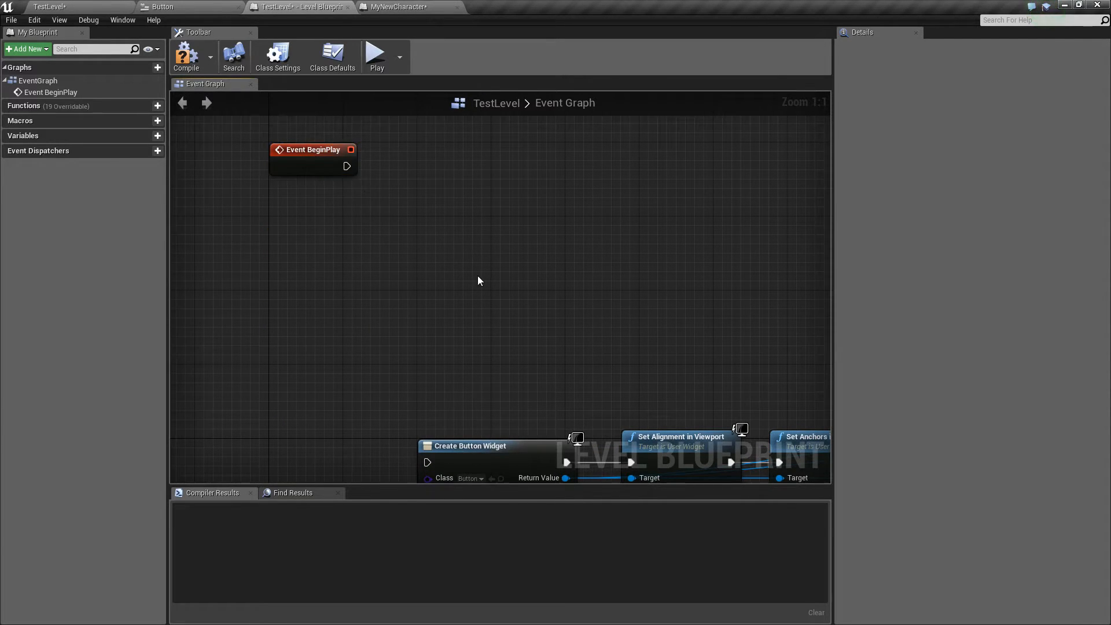
pyautogui.scroll(-1, 479, 301)
pyautogui.moveTo(478, 325); pyautogui.dragTo(478, 350, button='right')
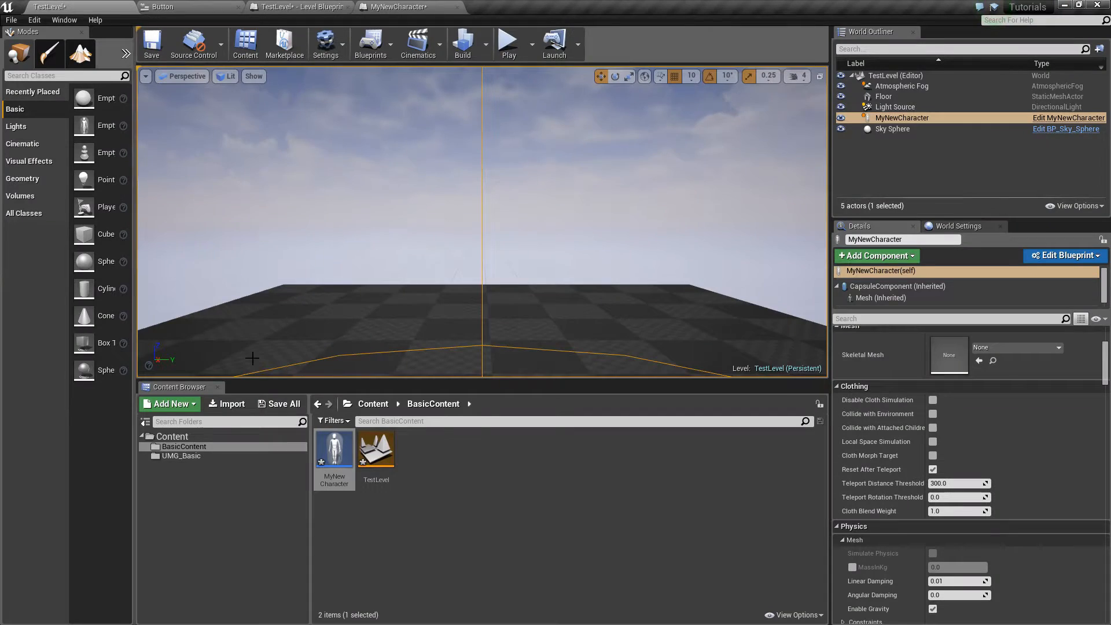
# Step: Create a widget blueprint named FullScreenNote in the UMG_Basic folder of the TestLevel editor's content
pyautogui.click(181, 455)
pyautogui.click(419, 448)
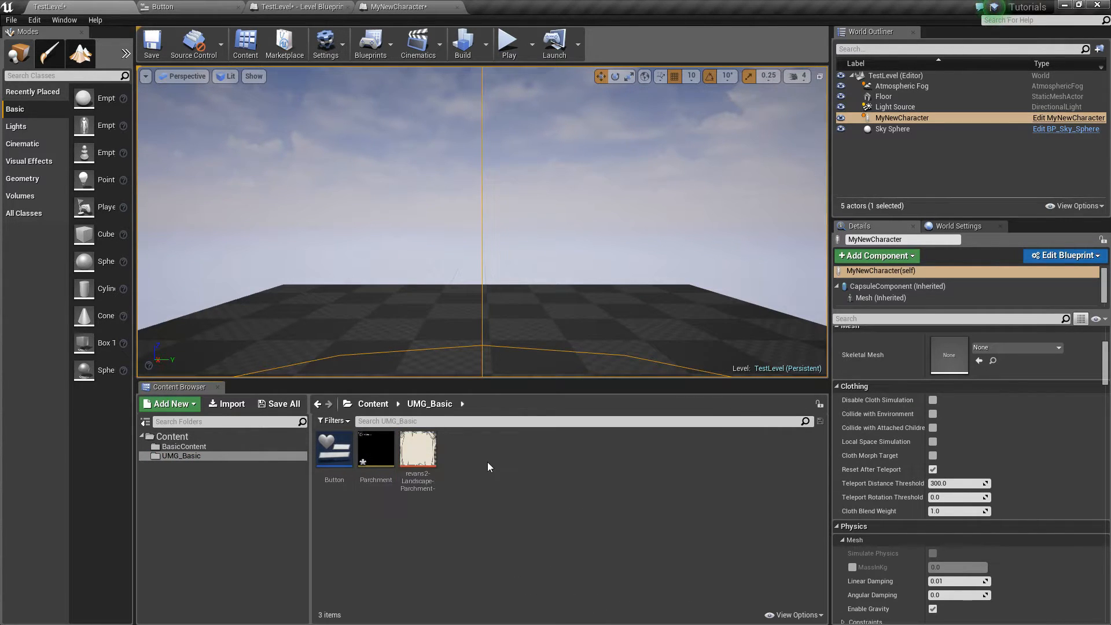
pyautogui.rightClick(477, 456)
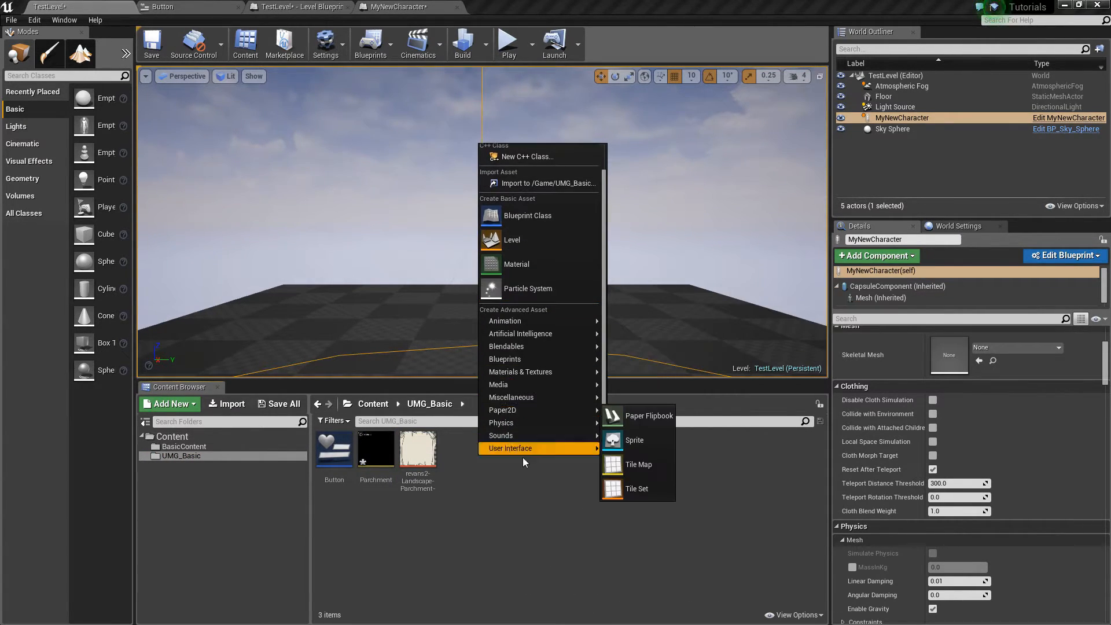
pyautogui.moveTo(521, 448)
pyautogui.click(647, 527)
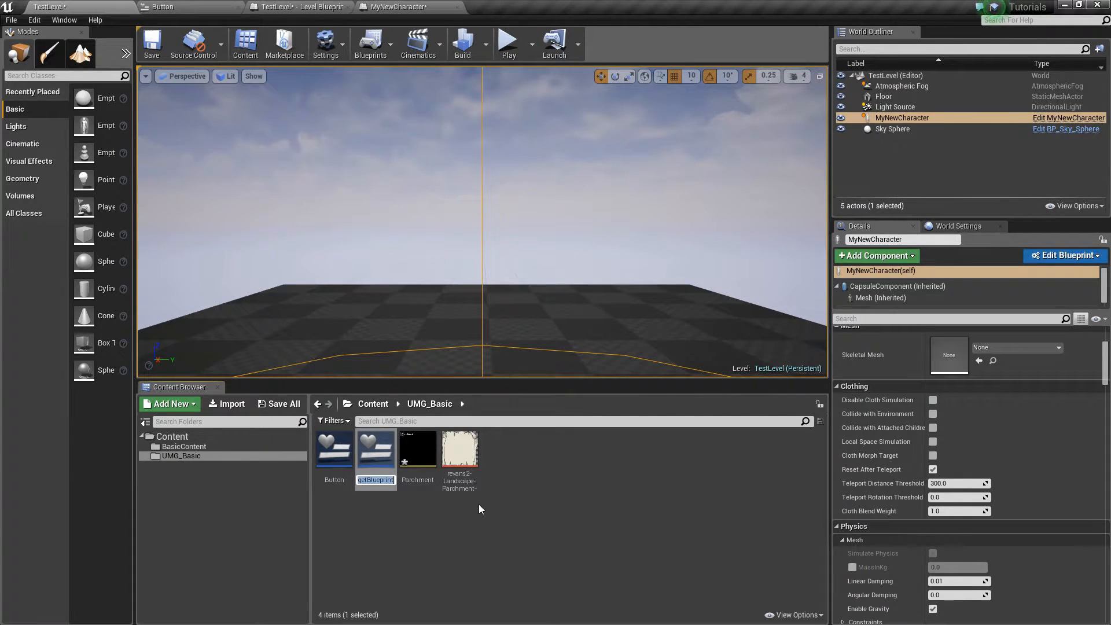
pyautogui.write('FullScreen')
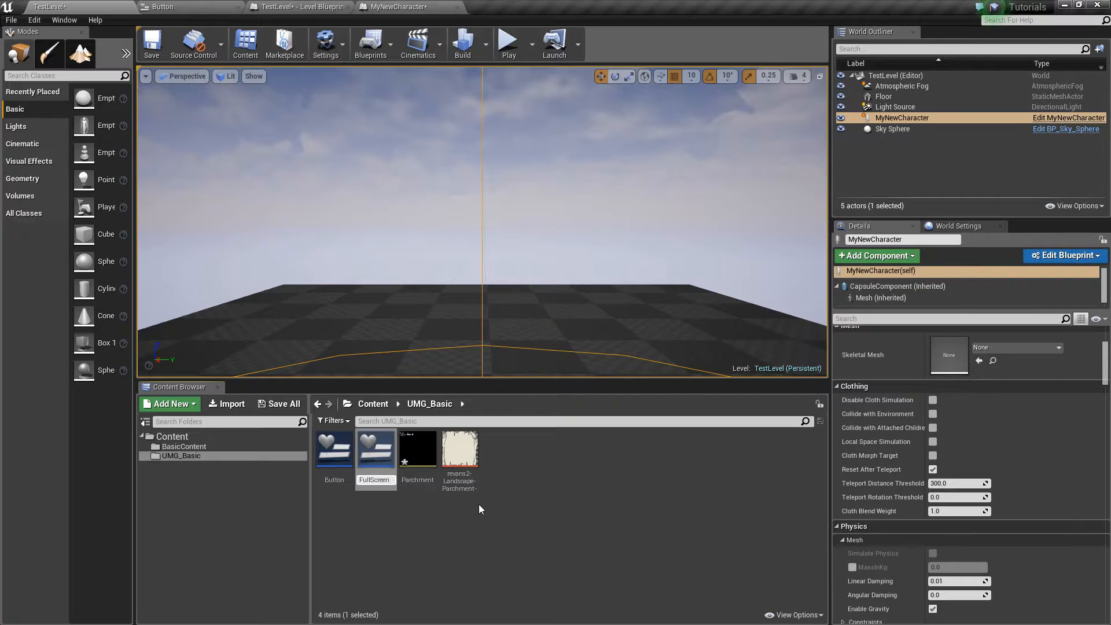
pyautogui.write(' Note')
pyautogui.press('Return')
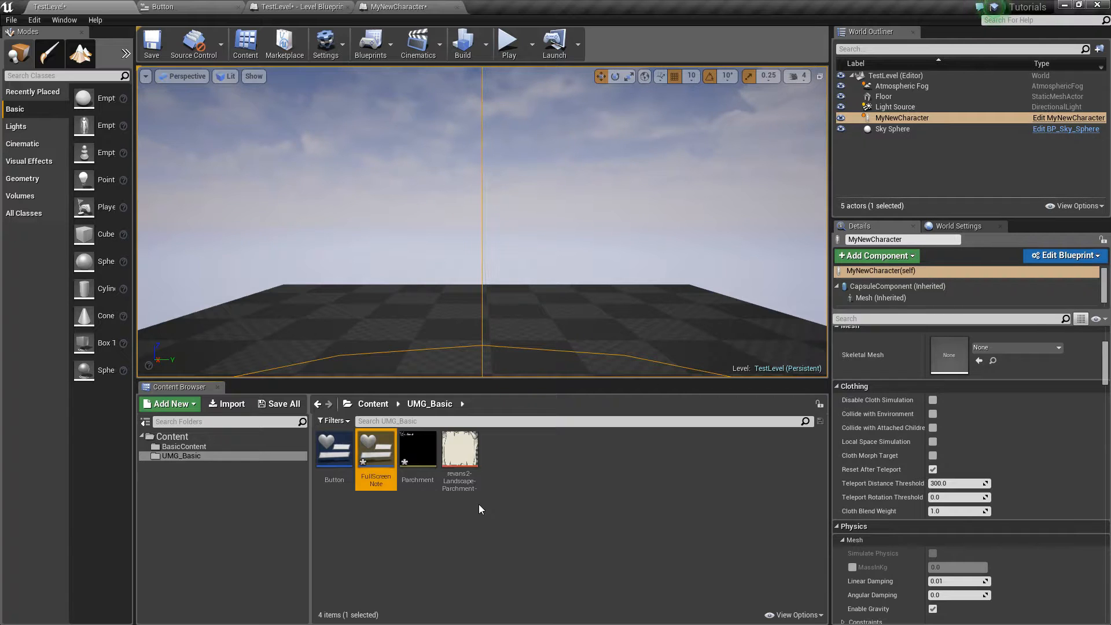
# Step: Open the FullScreenNote widget, add an Image to its canvas and anchor it to the centre
pyautogui.doubleClick(377, 451)
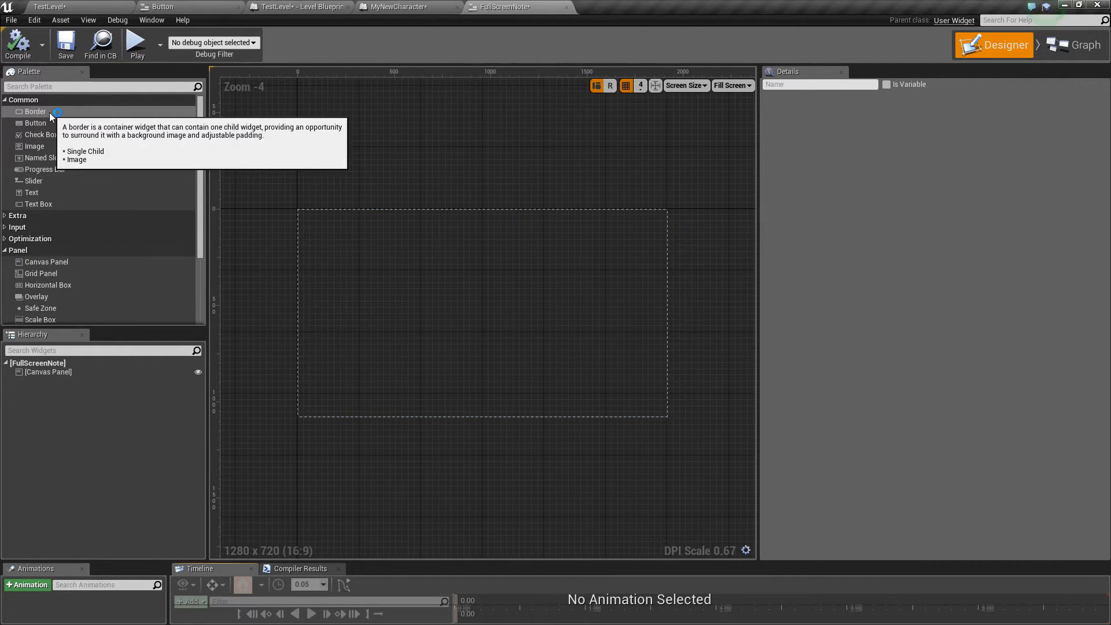
pyautogui.moveTo(48, 144); pyautogui.dragTo(417, 241)
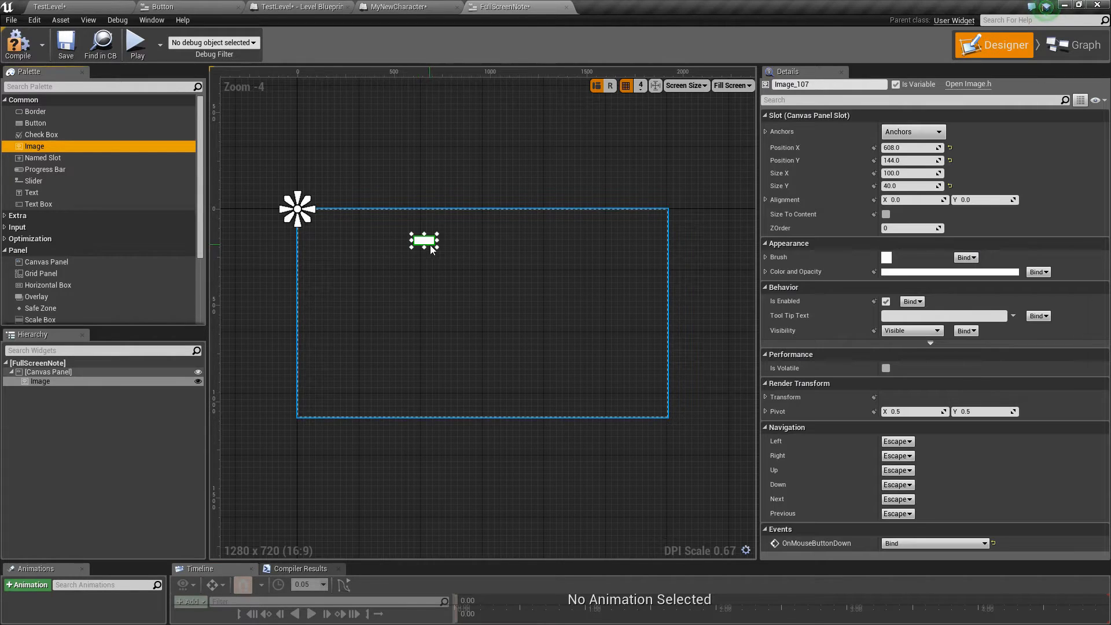
pyautogui.click(900, 139)
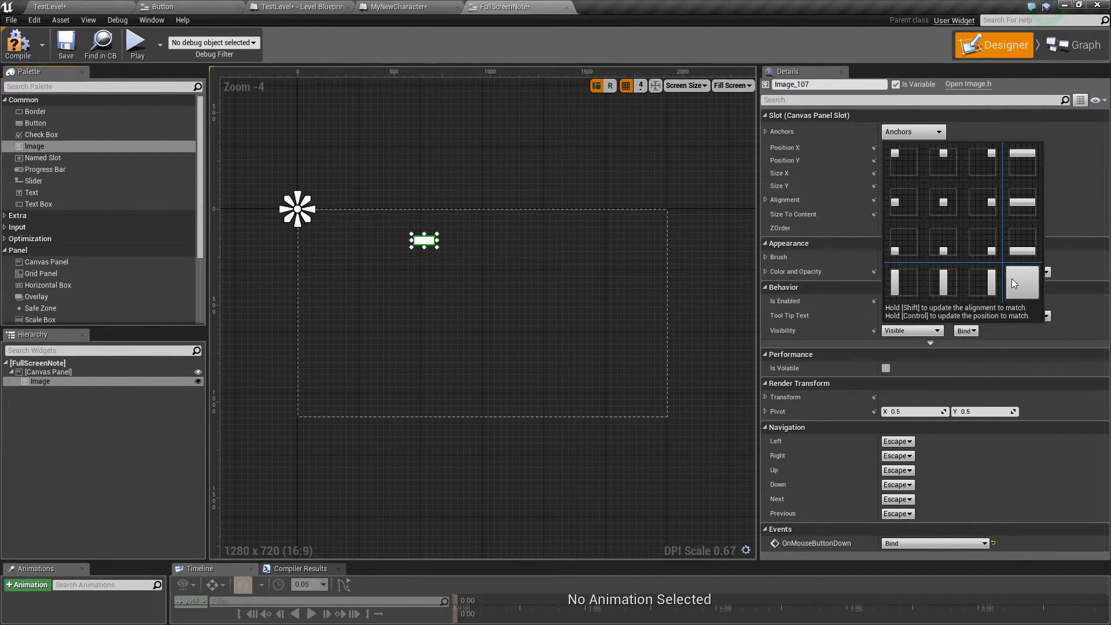
pyautogui.click(946, 199)
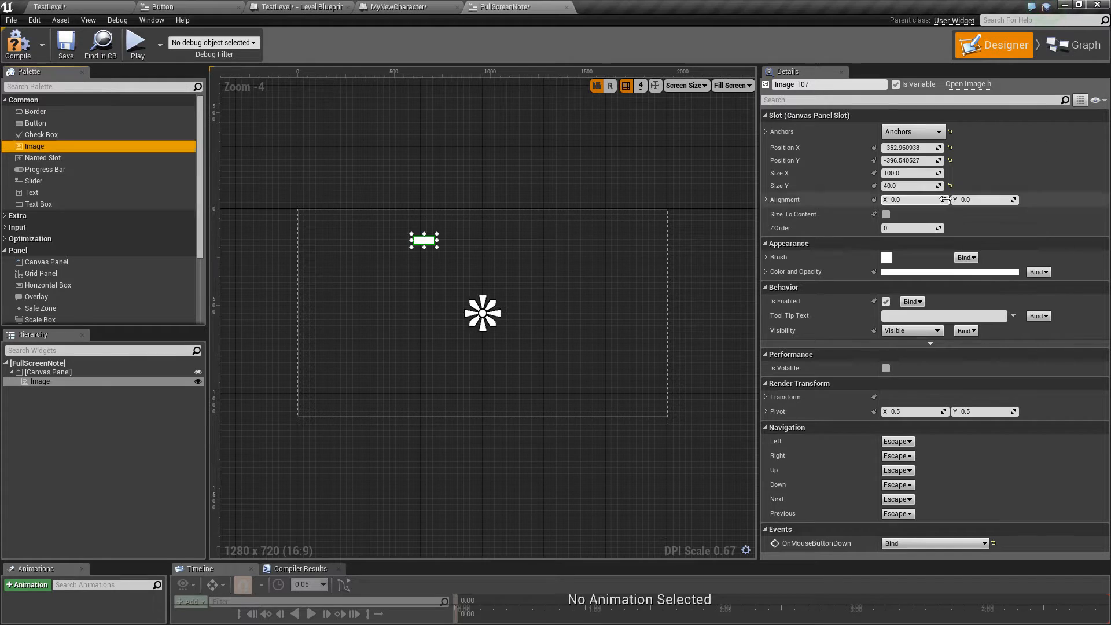
# Step: Position the image at 0, 0 with alignment 0.5, 0.5 and use revans2-Landscape-Parchment-Background as its brush image
pyautogui.click(904, 148)
pyautogui.write('0')
pyautogui.press('Tab')
pyautogui.write('0')
pyautogui.press('Tab')
pyautogui.write('0')
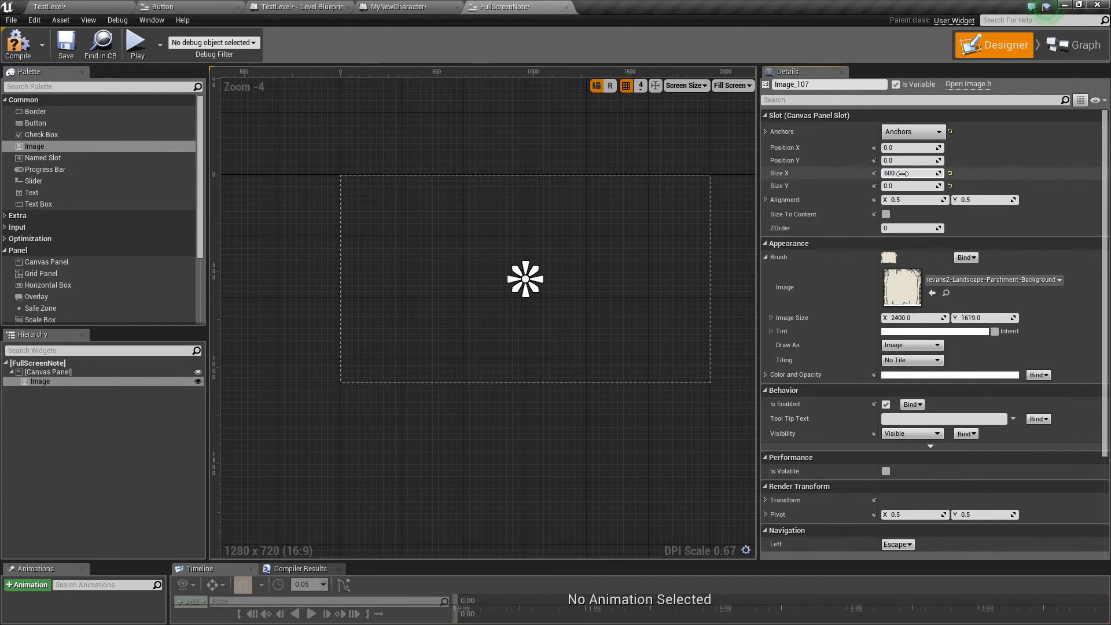
# Step: Enlarge the parchment image until its size is 1800 wide by 900 high
pyautogui.write('300')
pyautogui.press('Return')
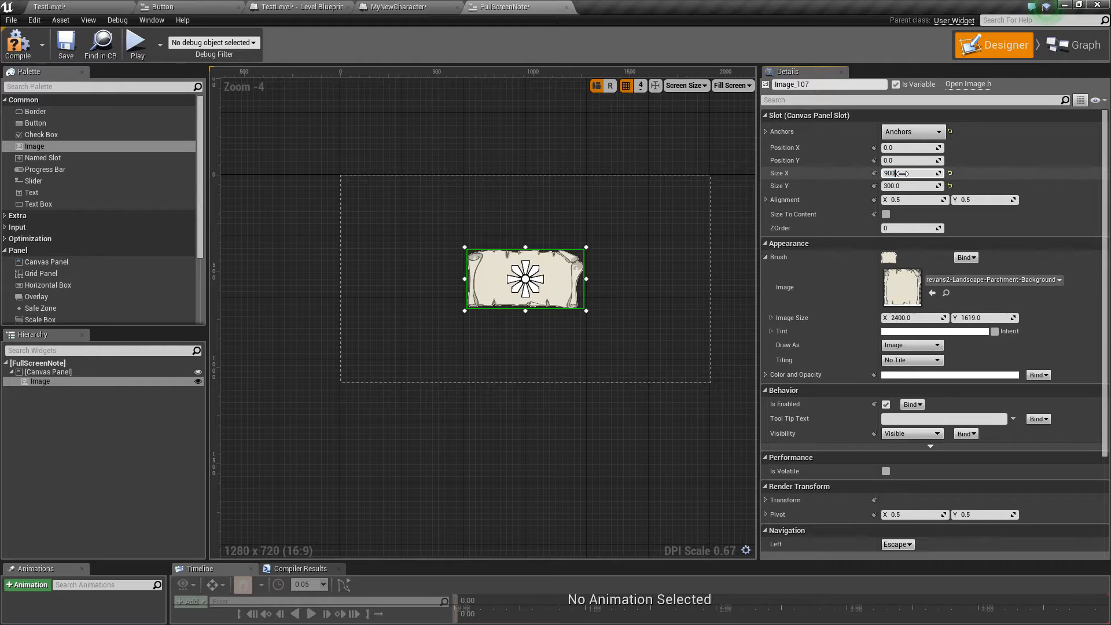
pyautogui.press('Tab')
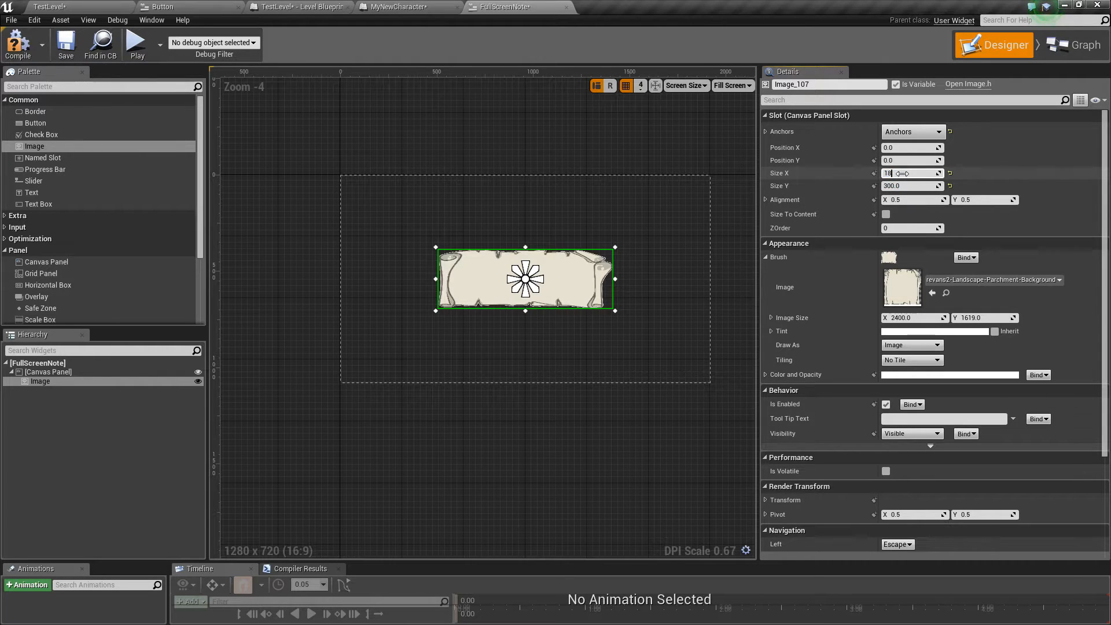
pyautogui.click(902, 173)
pyautogui.write('1800')
pyautogui.press('Tab')
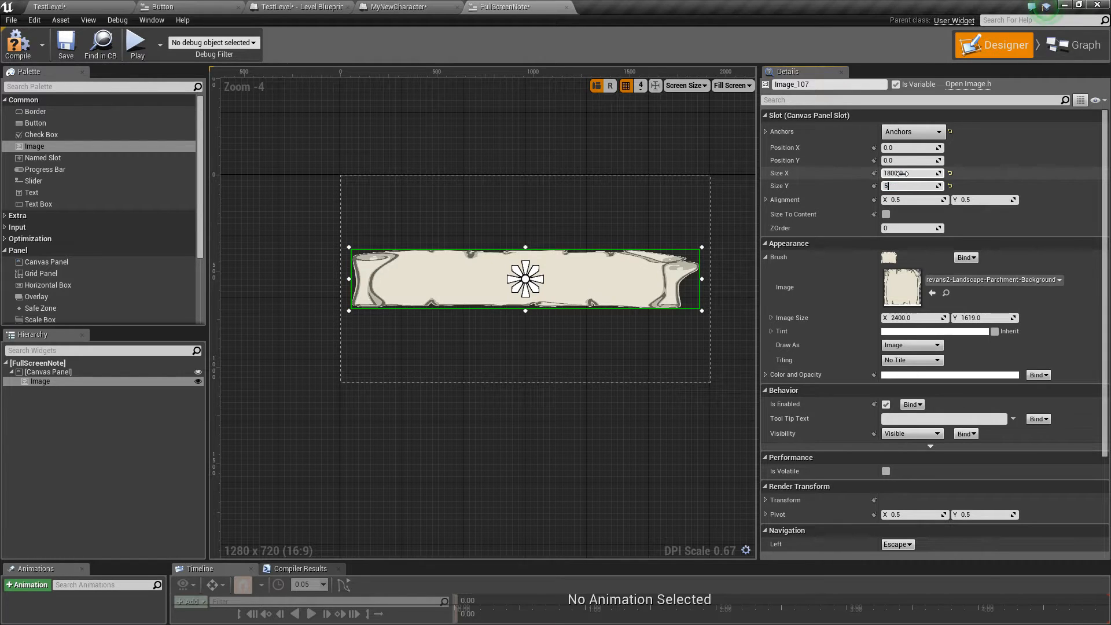
pyautogui.press('Return')
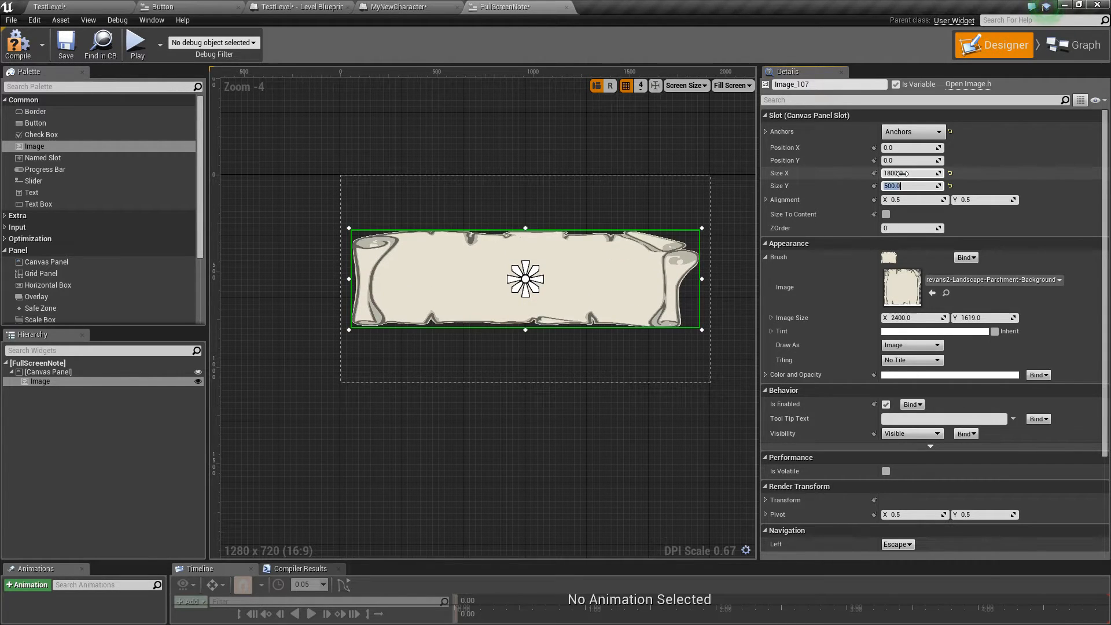
pyautogui.press('Return')
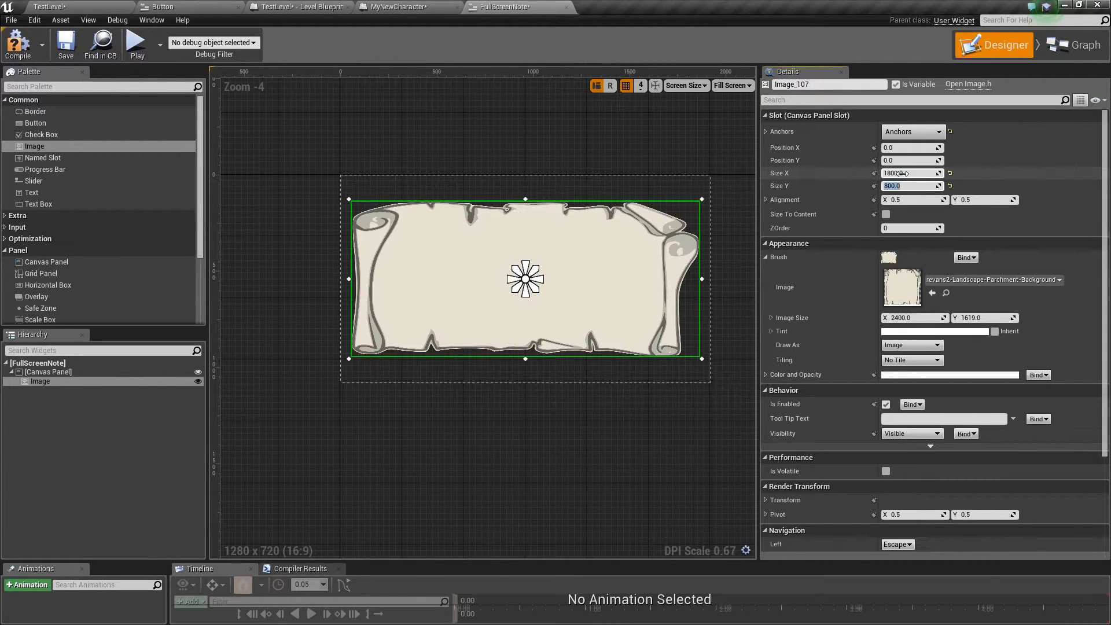
pyautogui.write('900')
pyautogui.press('Return')
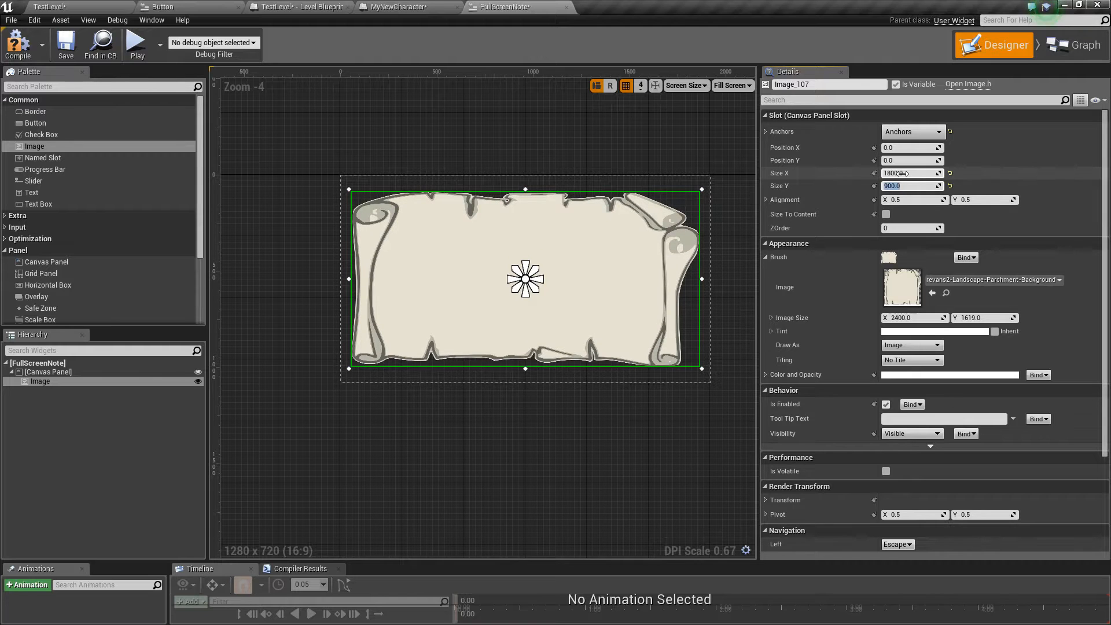
# Step: Add a Text widget onto the parchment, try it behind the image in the hierarchy, and restore it in front
pyautogui.scroll(2, 581, 313)
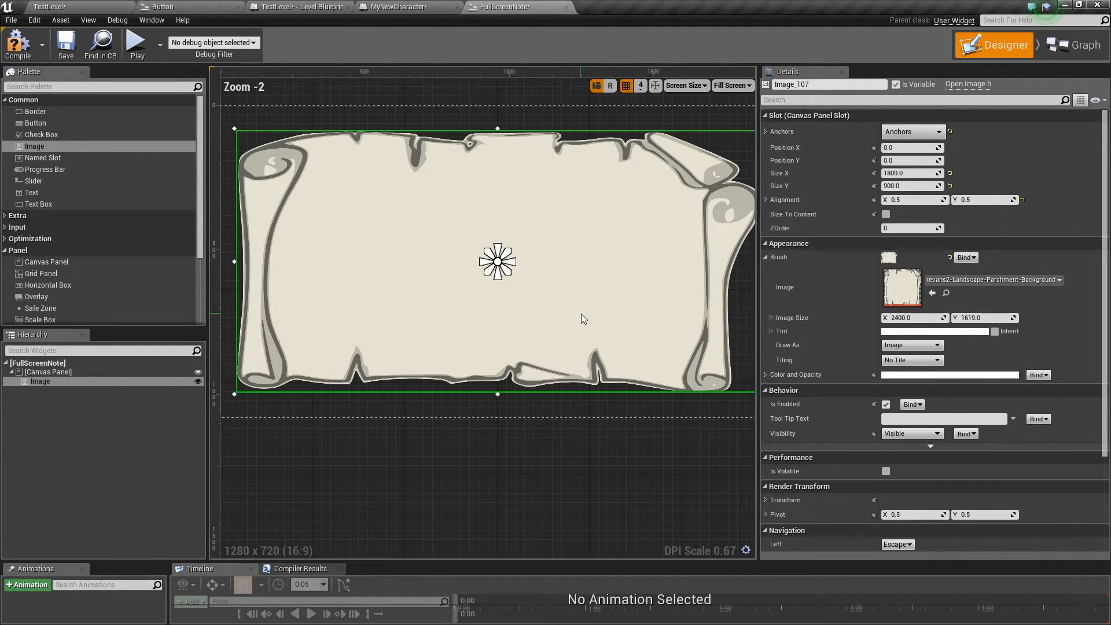
pyautogui.scroll(-1, 594, 292)
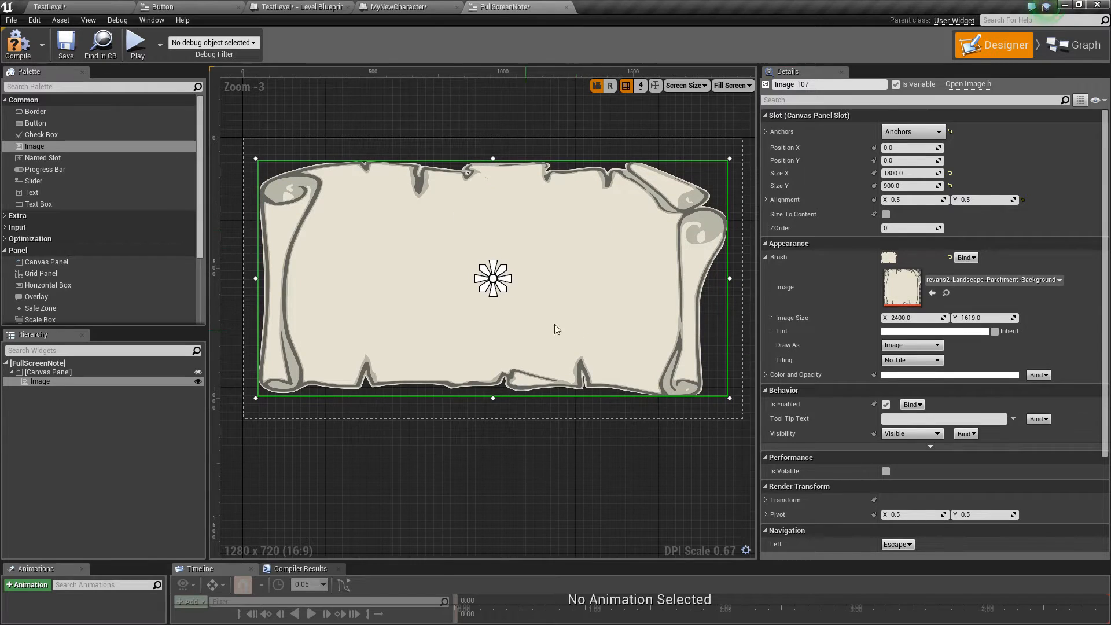
pyautogui.click(39, 193)
pyautogui.moveTo(39, 193); pyautogui.dragTo(470, 235)
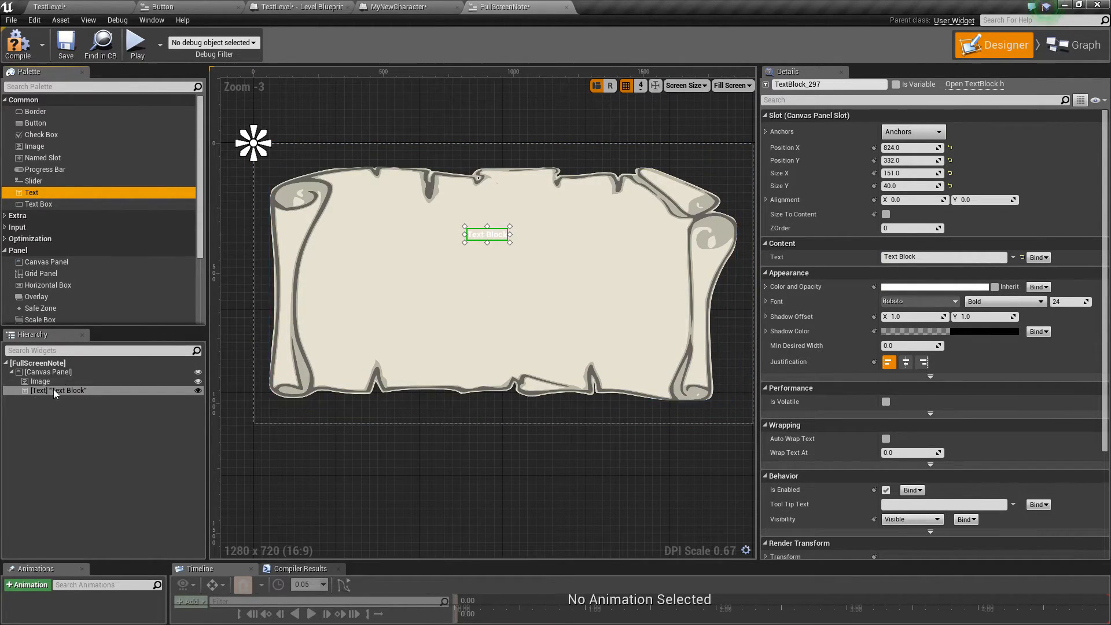
pyautogui.moveTo(51, 379); pyautogui.dragTo(54, 394)
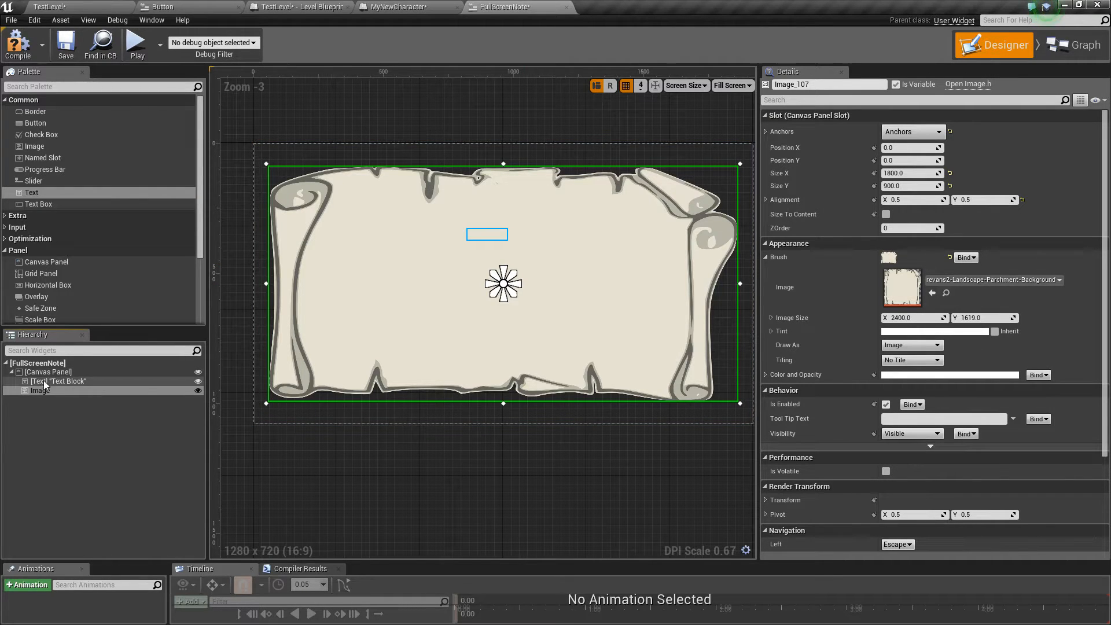
pyautogui.moveTo(39, 388); pyautogui.dragTo(40, 378)
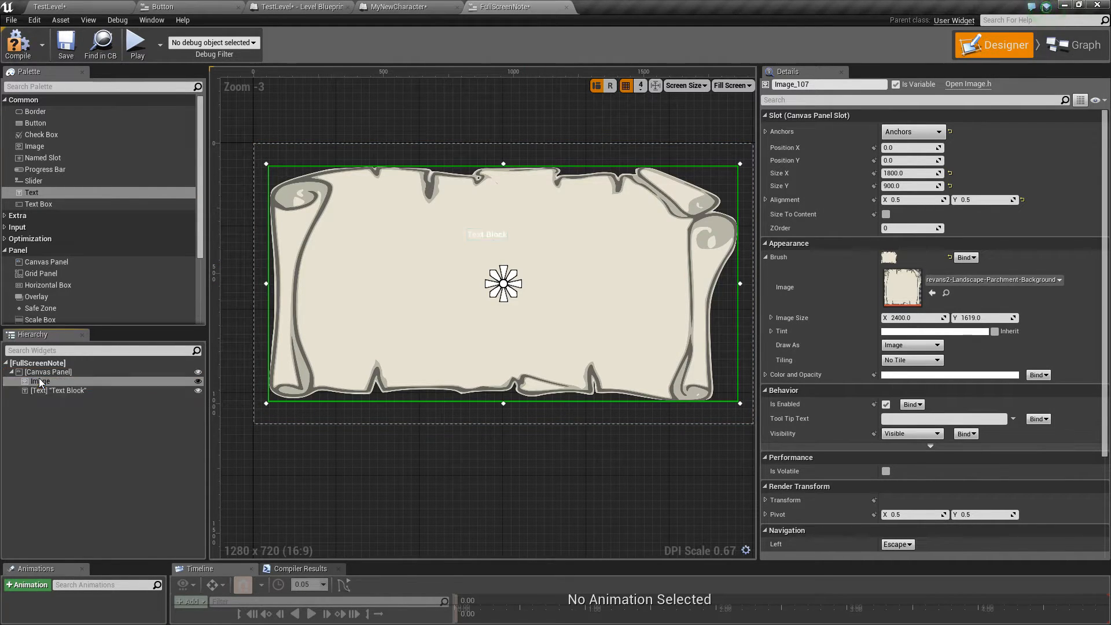
# Step: Set the text block's font size to 80, enlarge it to about 736 by 336 and move it to 660, 304
pyautogui.click(499, 238)
pyautogui.click(1077, 300)
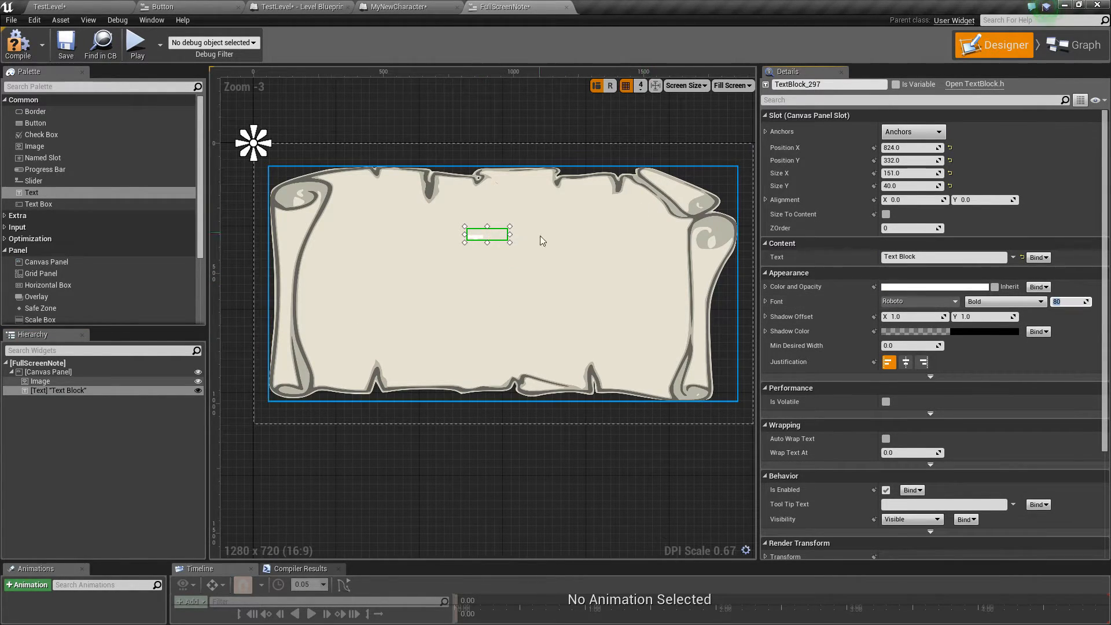
pyautogui.moveTo(510, 246); pyautogui.dragTo(664, 322)
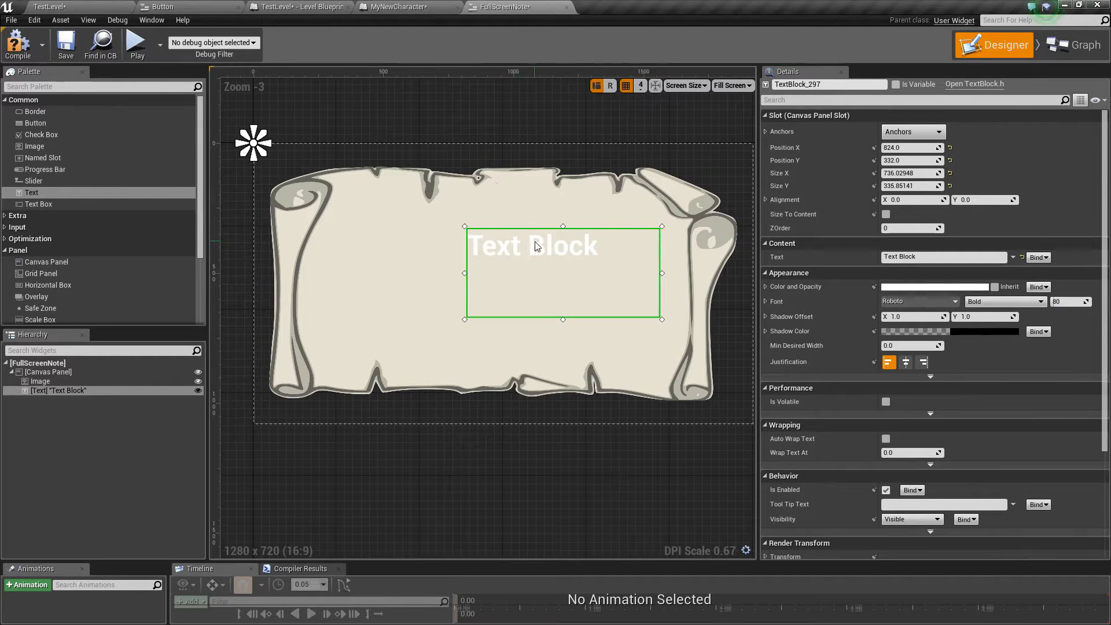
pyautogui.moveTo(517, 247); pyautogui.dragTo(495, 244)
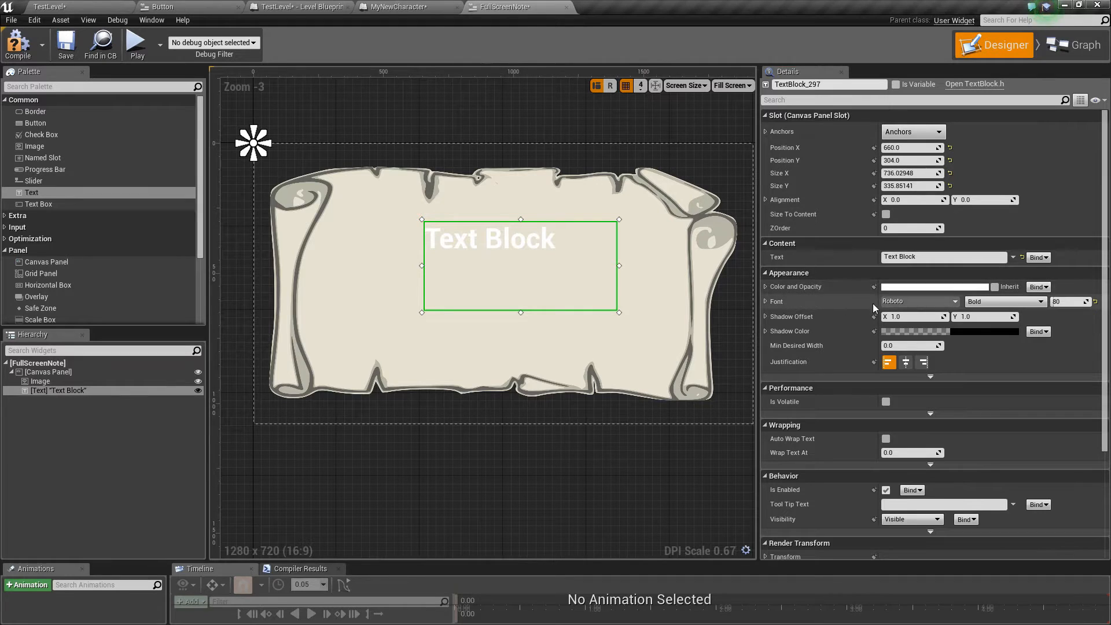
# Step: Change the text block's font to Parchment and inspect the lettering up close
pyautogui.click(893, 302)
pyautogui.click(923, 430)
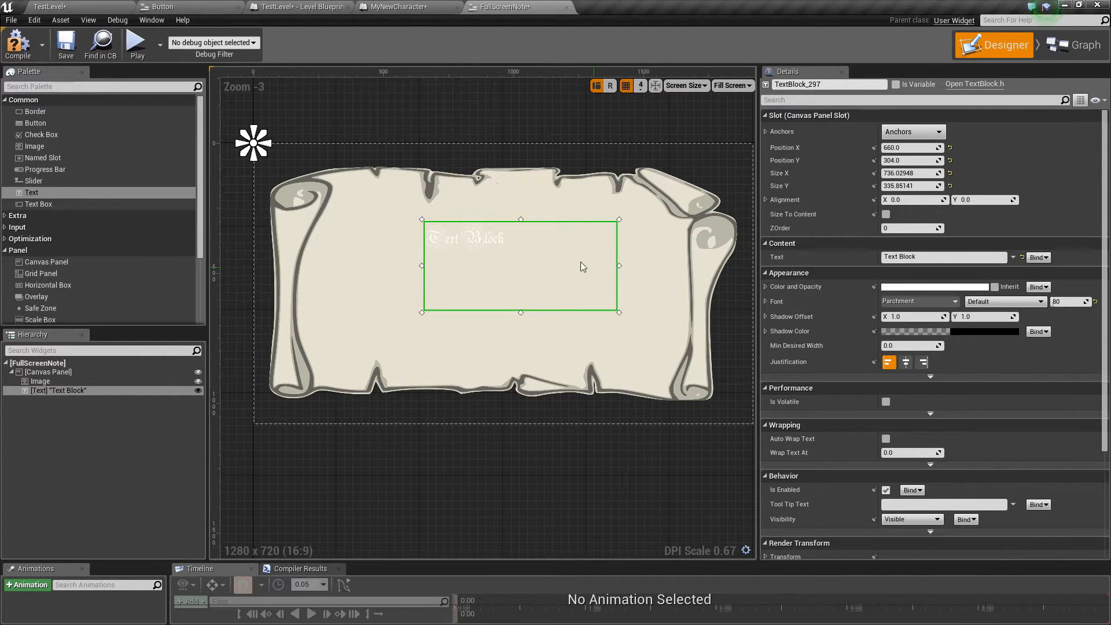
pyautogui.scroll(1, 499, 242)
pyautogui.scroll(3, 500, 243)
pyautogui.scroll(-6, 386, 226)
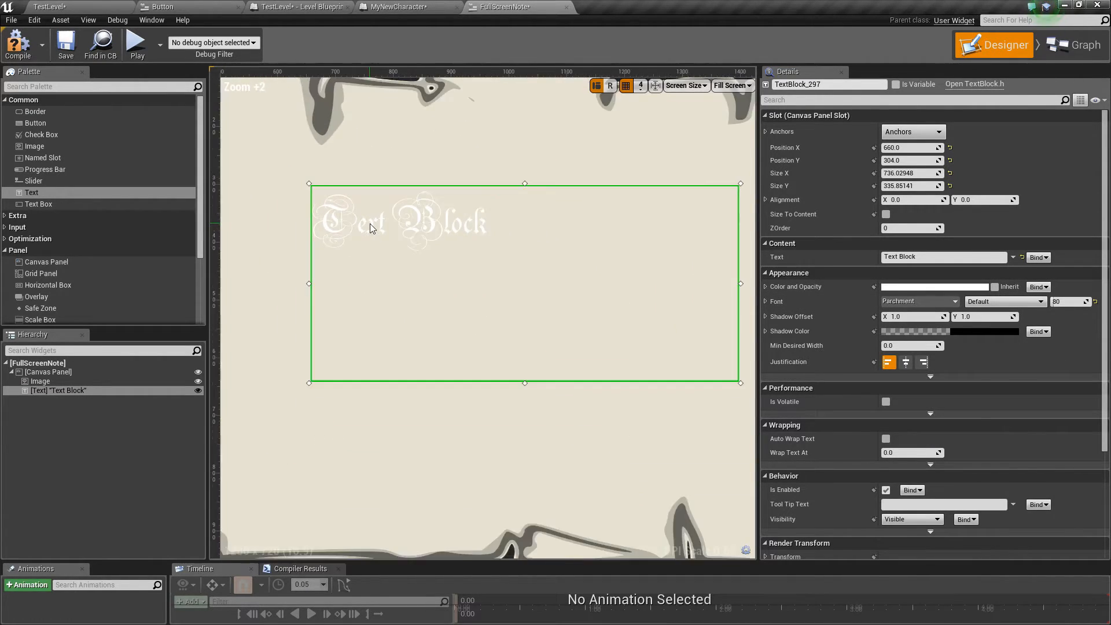
pyautogui.scroll(3, 403, 253)
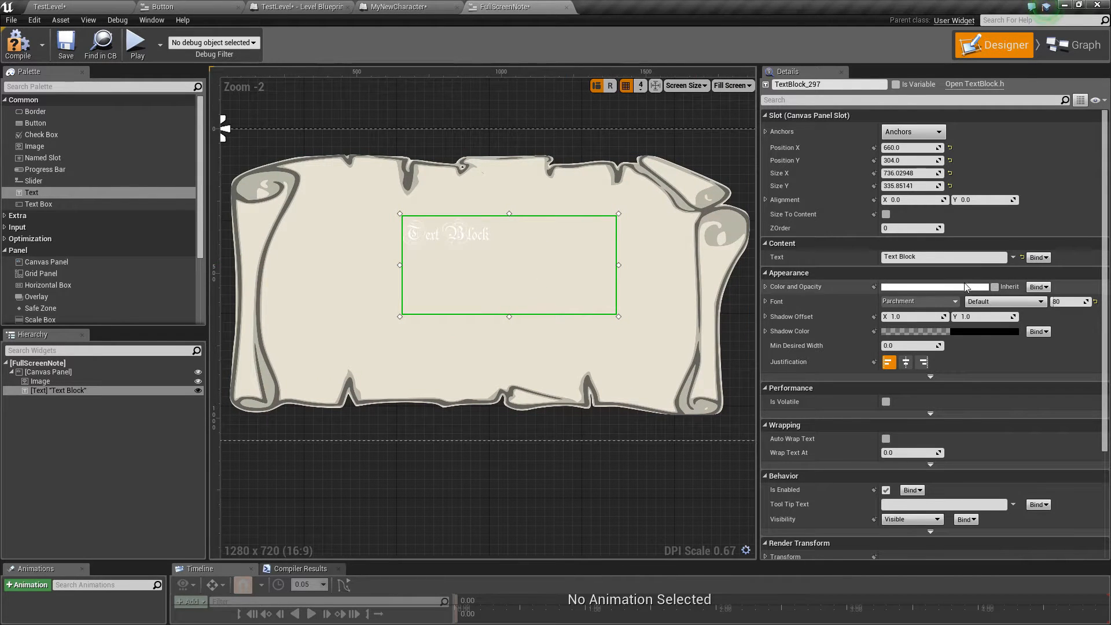
# Step: Set the font size to 220, move the text block to 304, 164 and enlarge it to about 1271 by 710
pyautogui.moveTo(1060, 302); pyautogui.dragTo(1070, 301)
pyautogui.moveTo(495, 260); pyautogui.dragTo(391, 219)
pyautogui.moveTo(516, 275); pyautogui.dragTo(670, 384)
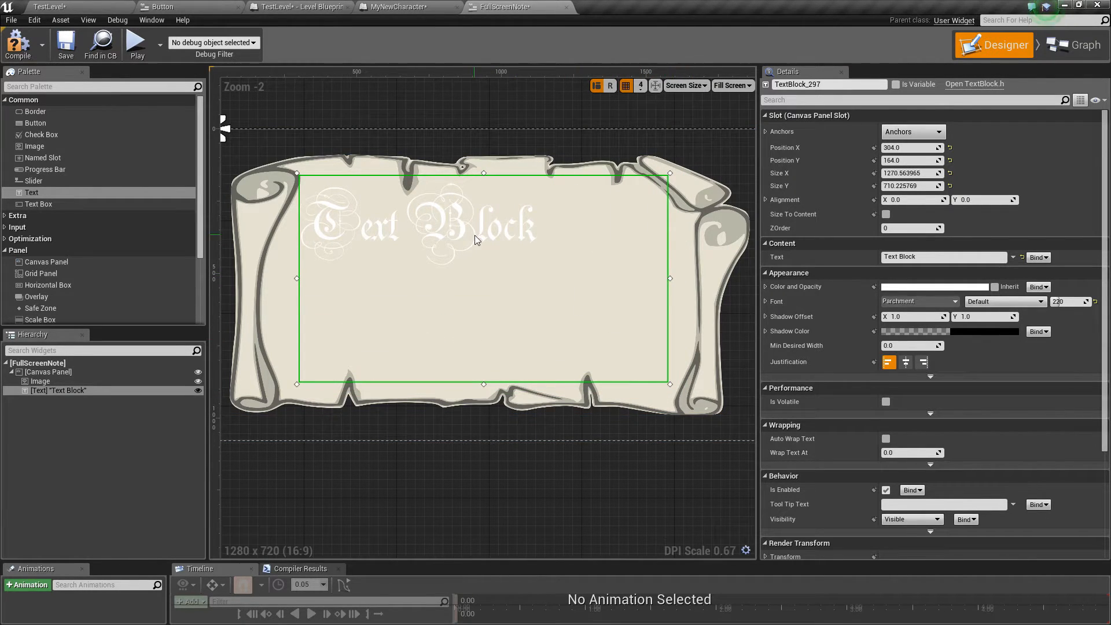
# Step: Change the text to "Note:", shrink its box to about 530 by 292 and move it to 296, 124
pyautogui.click(886, 256)
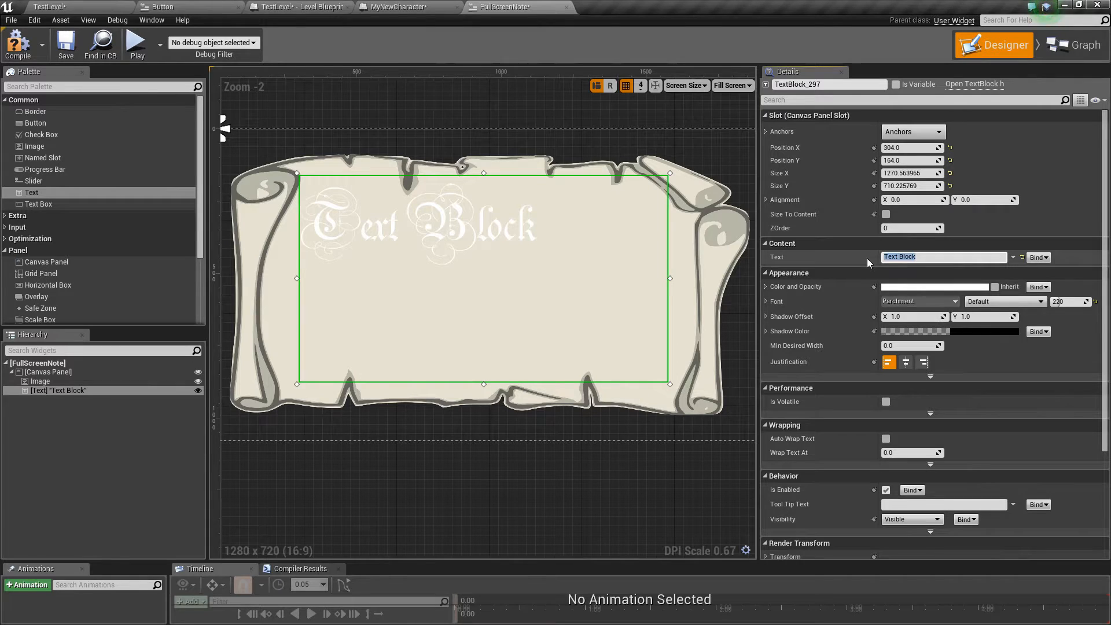
pyautogui.write('Note:')
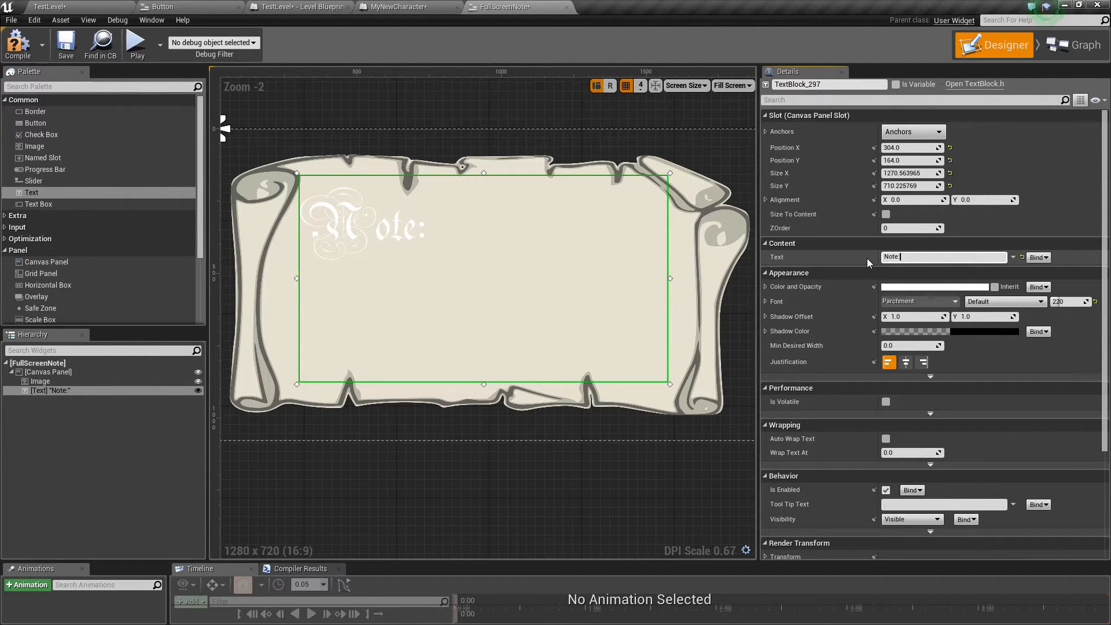
pyautogui.moveTo(669, 383); pyautogui.dragTo(455, 262)
pyautogui.moveTo(398, 235)
pyautogui.mouseDown()
pyautogui.moveTo(396, 214)
pyautogui.moveTo(395, 223)
pyautogui.mouseUp()
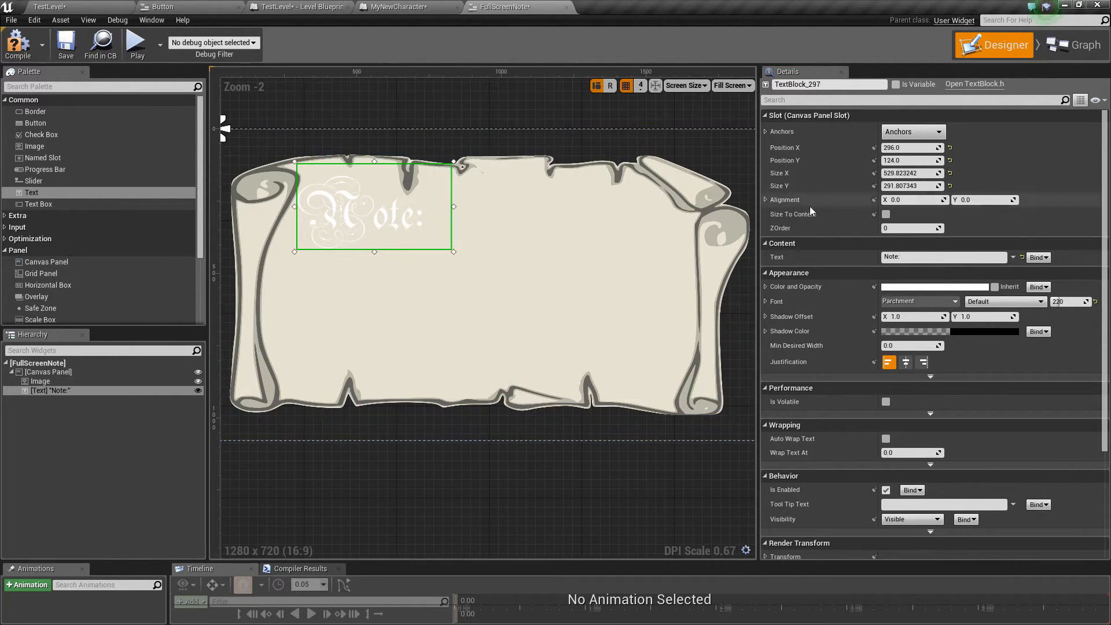
# Step: Colour the "Note:" text brown with linear hex 2A1201FF and nudge the block to 292, 112
pyautogui.click(914, 288)
pyautogui.moveTo(835, 293); pyautogui.dragTo(634, 226)
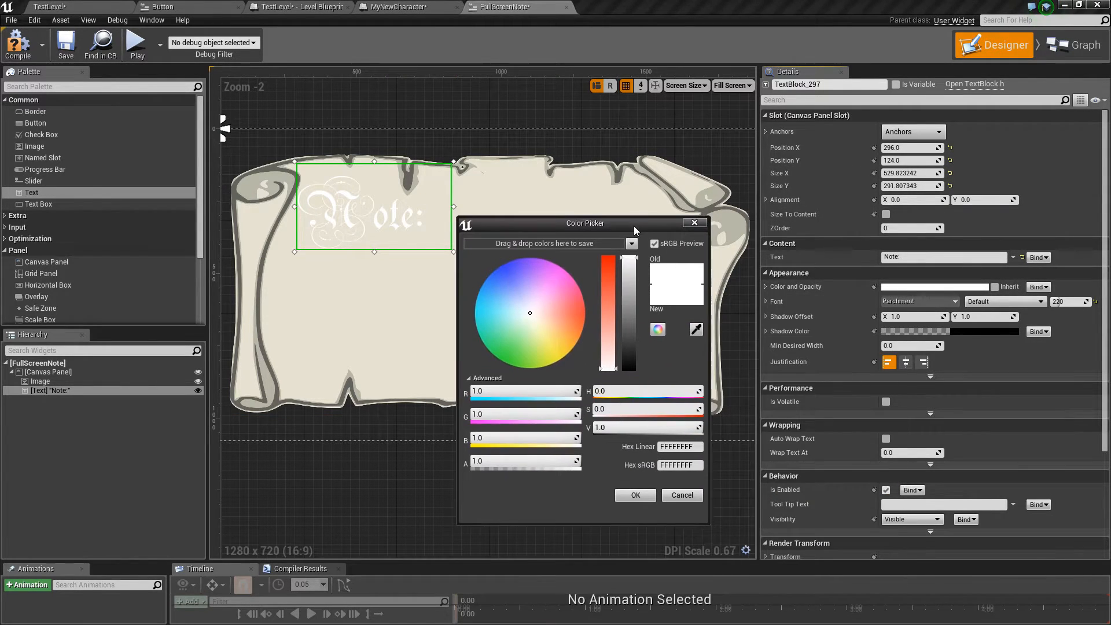
pyautogui.moveTo(550, 328)
pyautogui.mouseDown()
pyautogui.moveTo(571, 335)
pyautogui.moveTo(578, 321)
pyautogui.moveTo(579, 335)
pyautogui.moveTo(634, 352)
pyautogui.mouseUp()
pyautogui.click(629, 339)
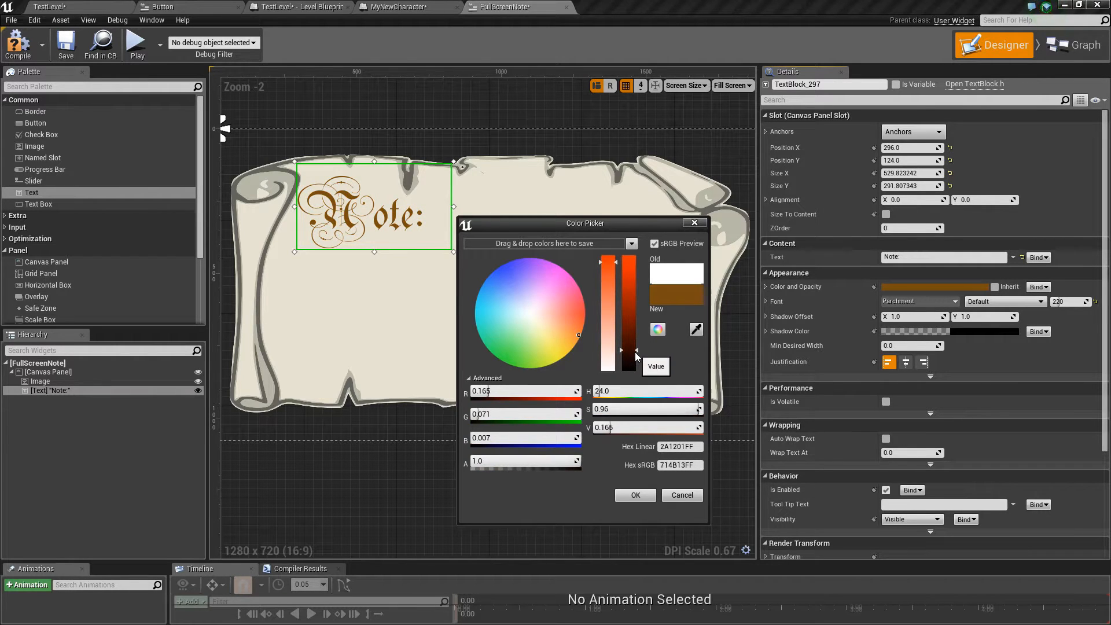
pyautogui.click(636, 495)
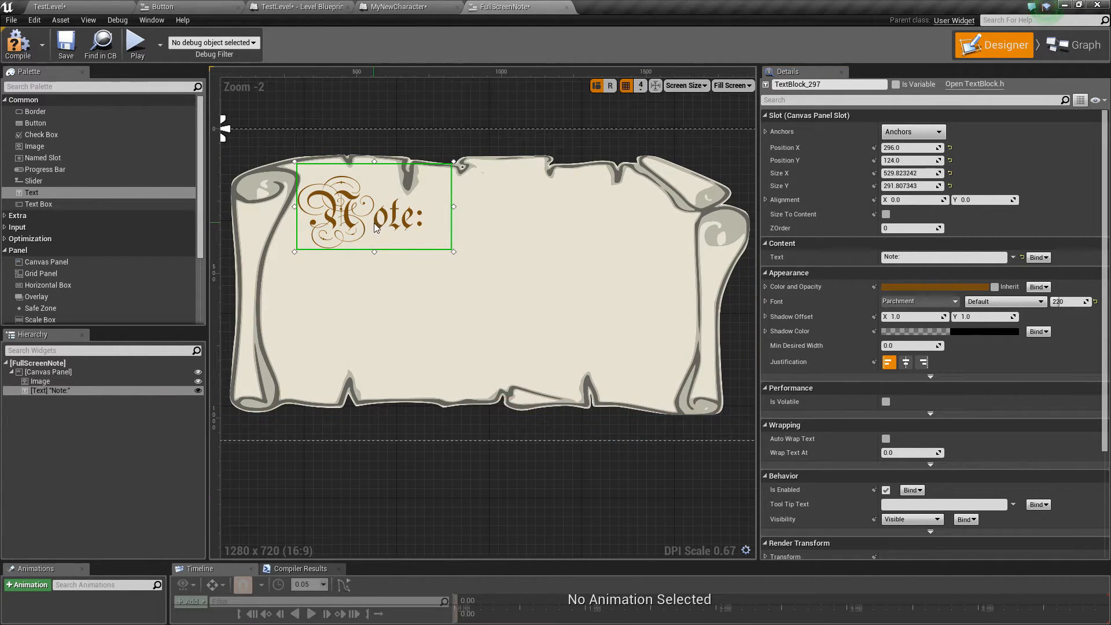
pyautogui.moveTo(375, 226); pyautogui.dragTo(374, 223)
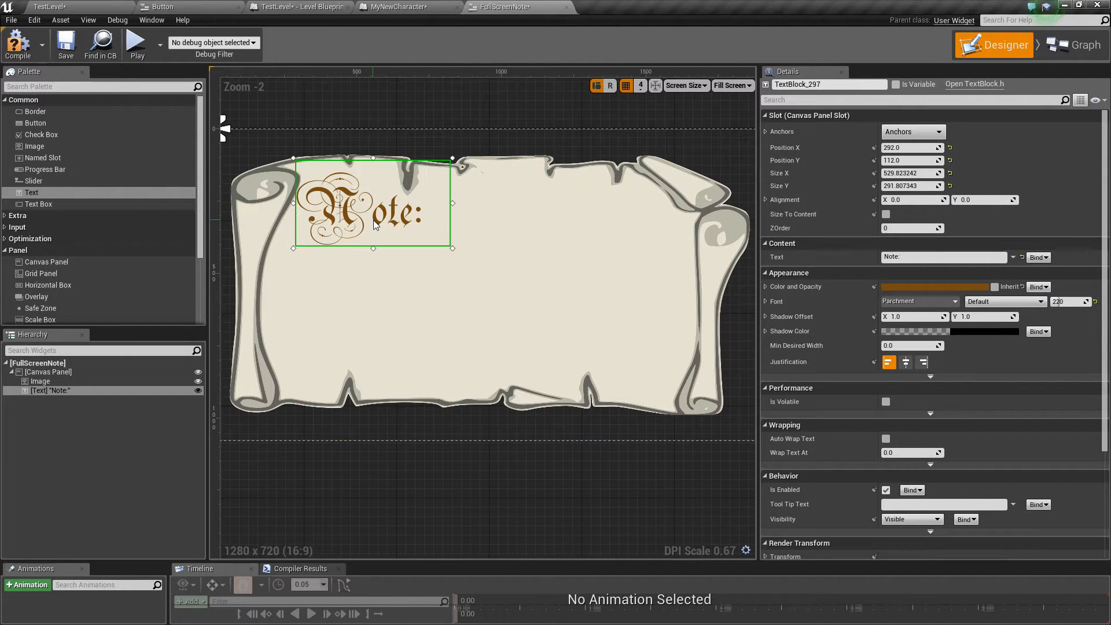
# Step: Duplicate the "Note:" text block within the Canvas Panel and place the copy below the original at 340, 412
pyautogui.click(51, 373)
pyautogui.hotkey('ctrl', 'v')
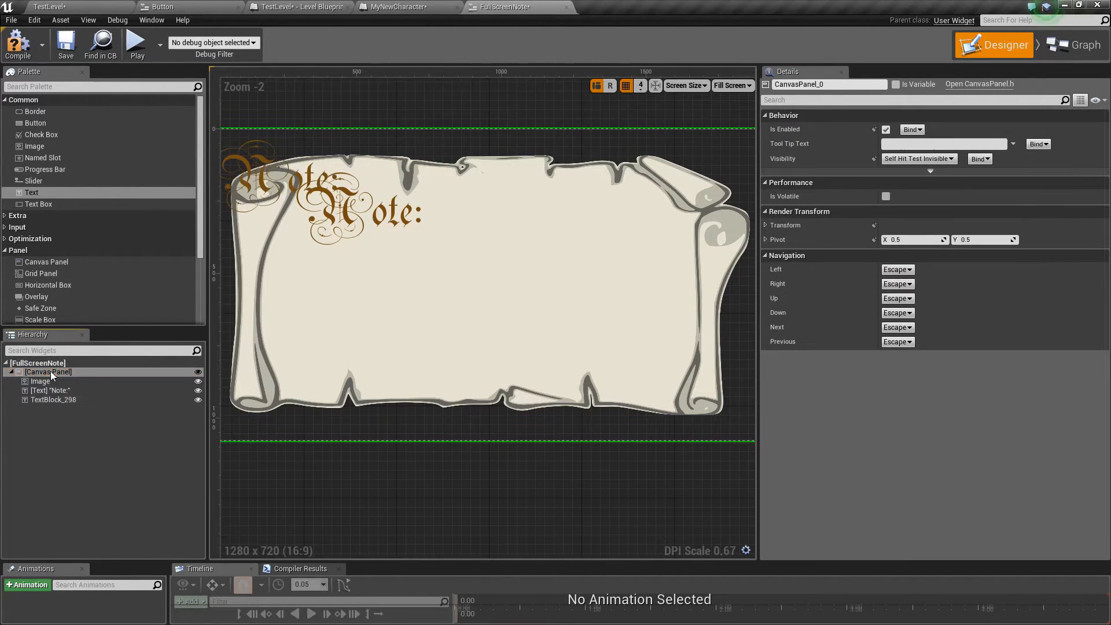
pyautogui.click(53, 400)
pyautogui.moveTo(268, 165); pyautogui.dragTo(356, 284)
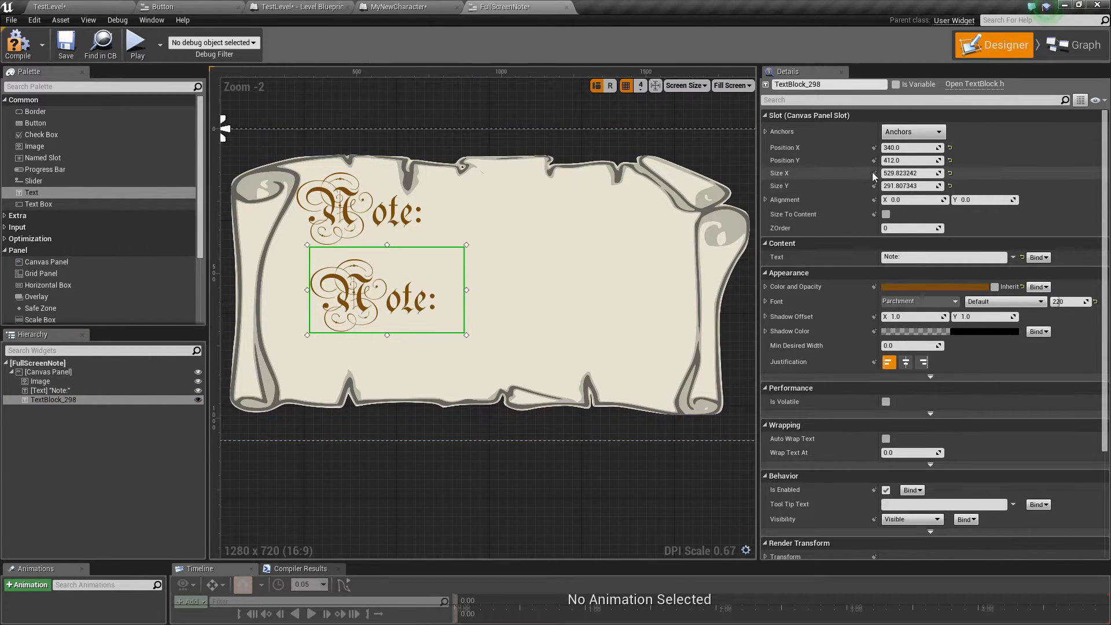
# Step: Examine the shared properties of both "Note:" text blocks selected together, and reselect the upper one
pyautogui.click(340, 199)
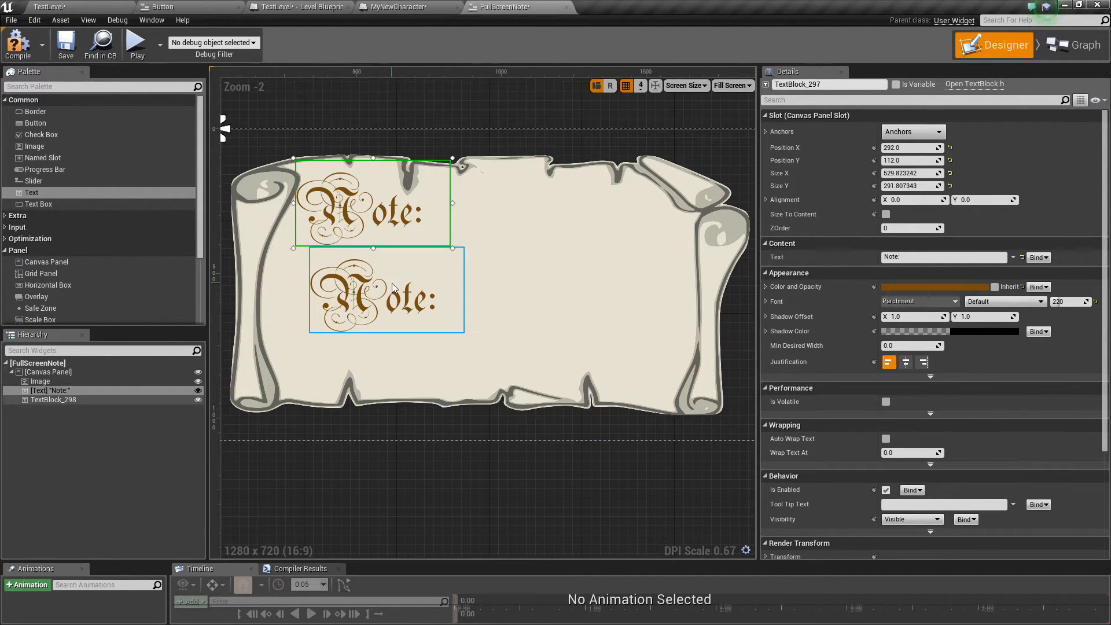
pyautogui.keyDown('ctrl'); pyautogui.click(369, 286); pyautogui.keyUp('ctrl')
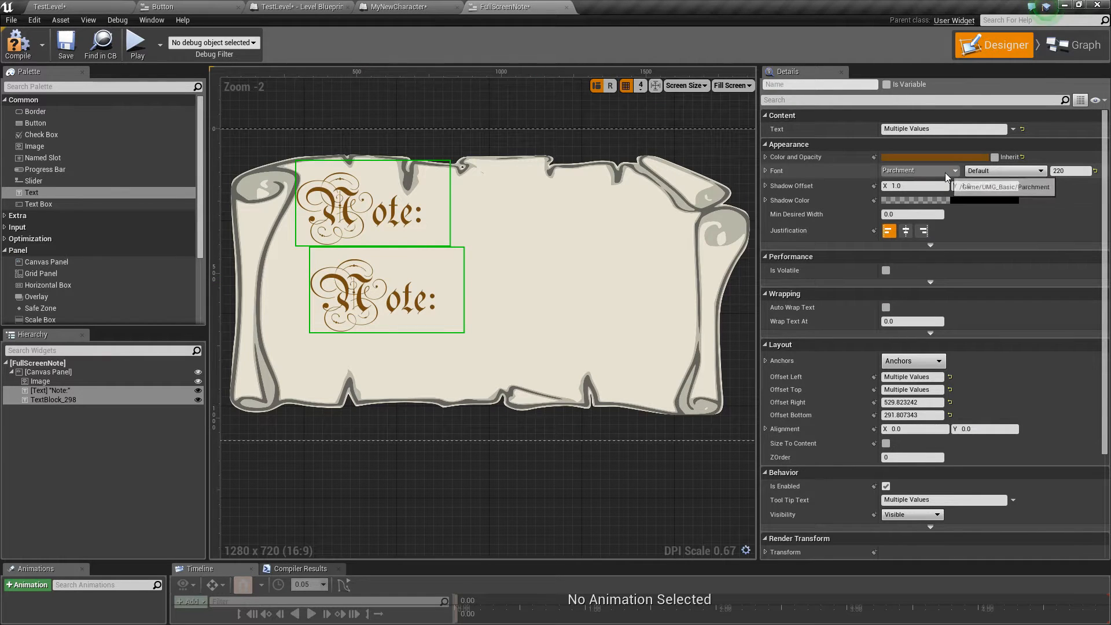
pyautogui.click(354, 212)
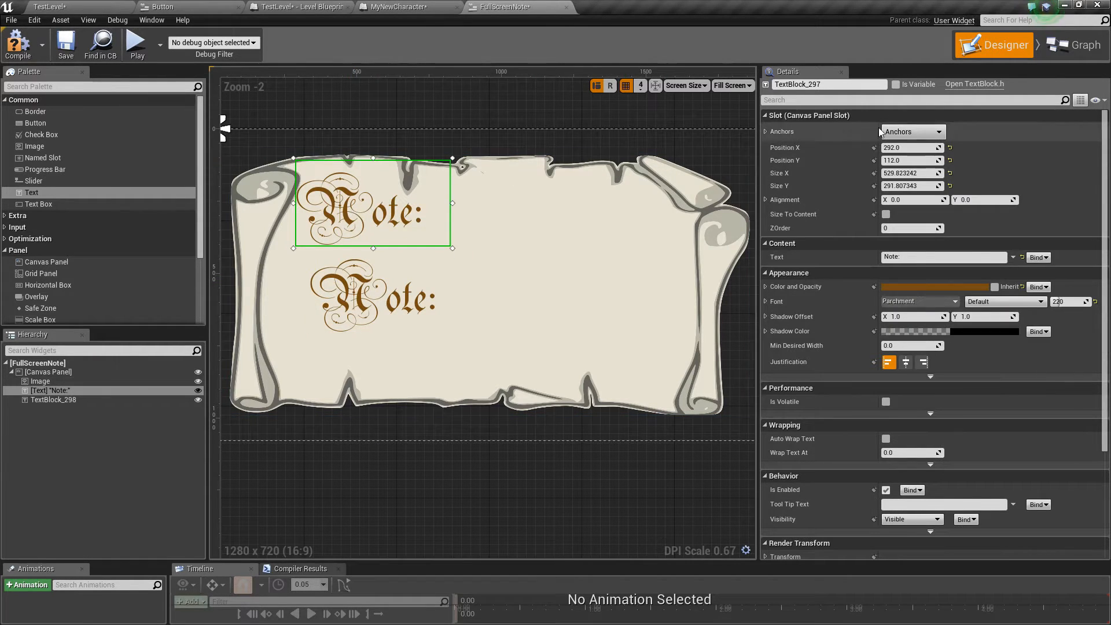
# Step: Anchor both "Note:" text blocks to the centre of the Canvas Panel
pyautogui.click(927, 132)
pyautogui.keyDown('ctrl'); pyautogui.click(939, 206); pyautogui.keyUp('ctrl')
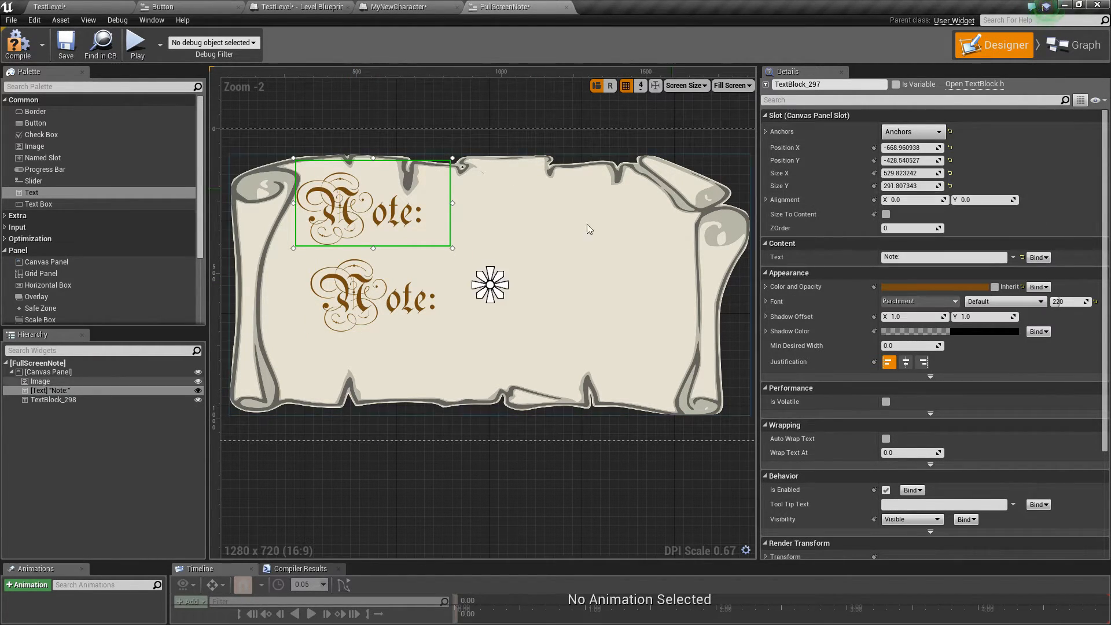
pyautogui.click(361, 293)
pyautogui.click(926, 132)
pyautogui.keyDown('ctrl'); pyautogui.click(940, 206); pyautogui.keyUp('ctrl')
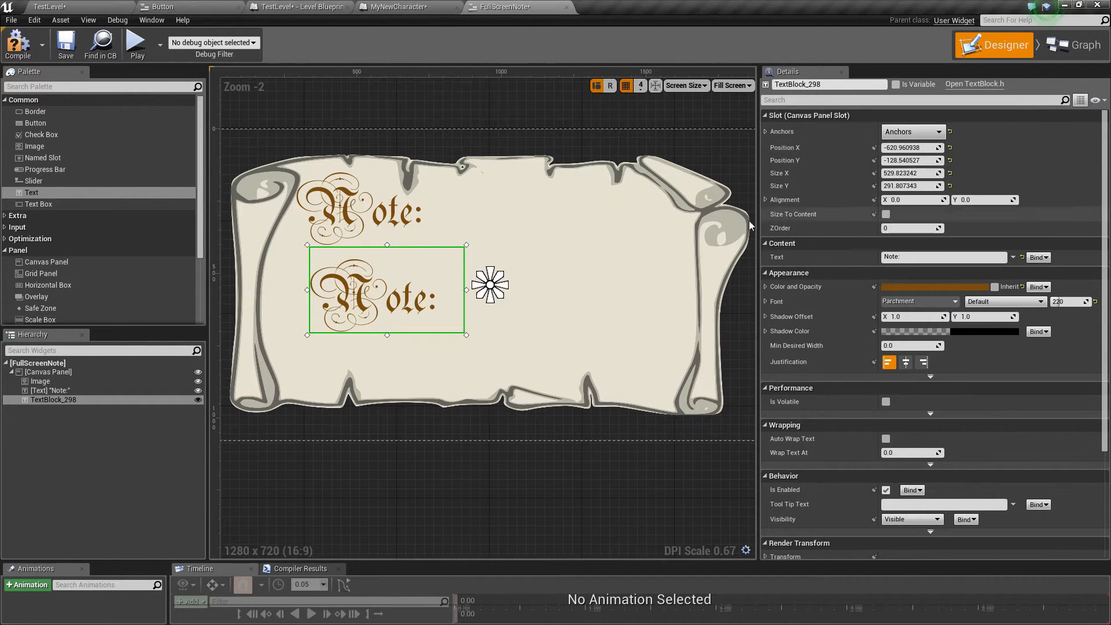
# Step: Move the lower text block to about -661, -213, enlarge it to about 1279 by 522, and set its text to "Ludem dare est la fin"
pyautogui.moveTo(365, 288); pyautogui.dragTo(353, 263)
pyautogui.moveTo(462, 312); pyautogui.dragTo(671, 377)
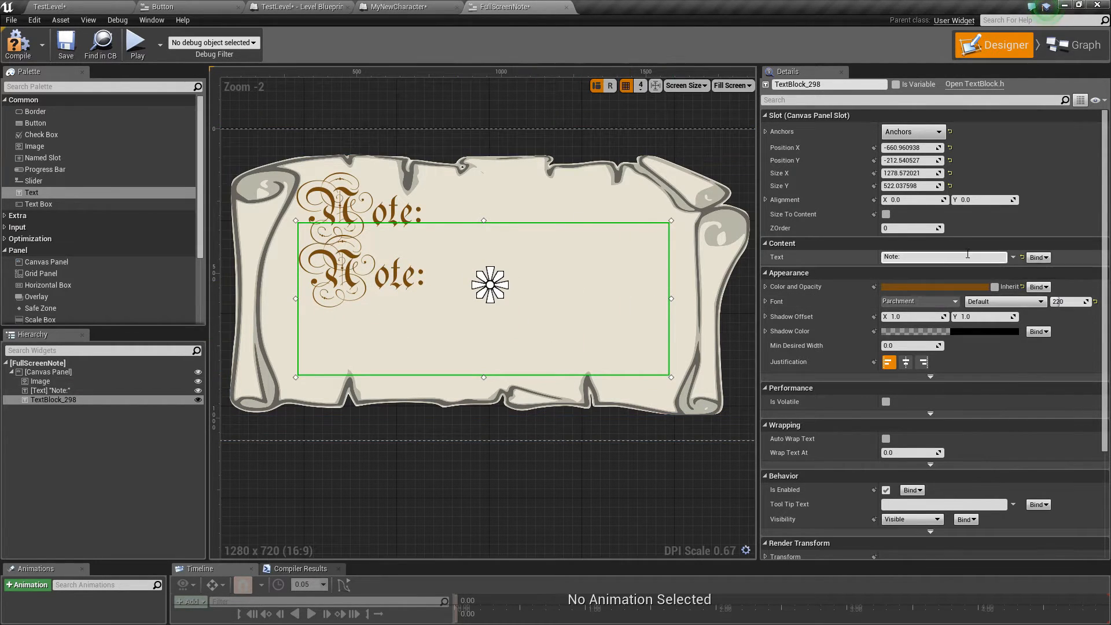
pyautogui.click(914, 257)
pyautogui.write('Ludem dare est l fin')
pyautogui.press('Return')
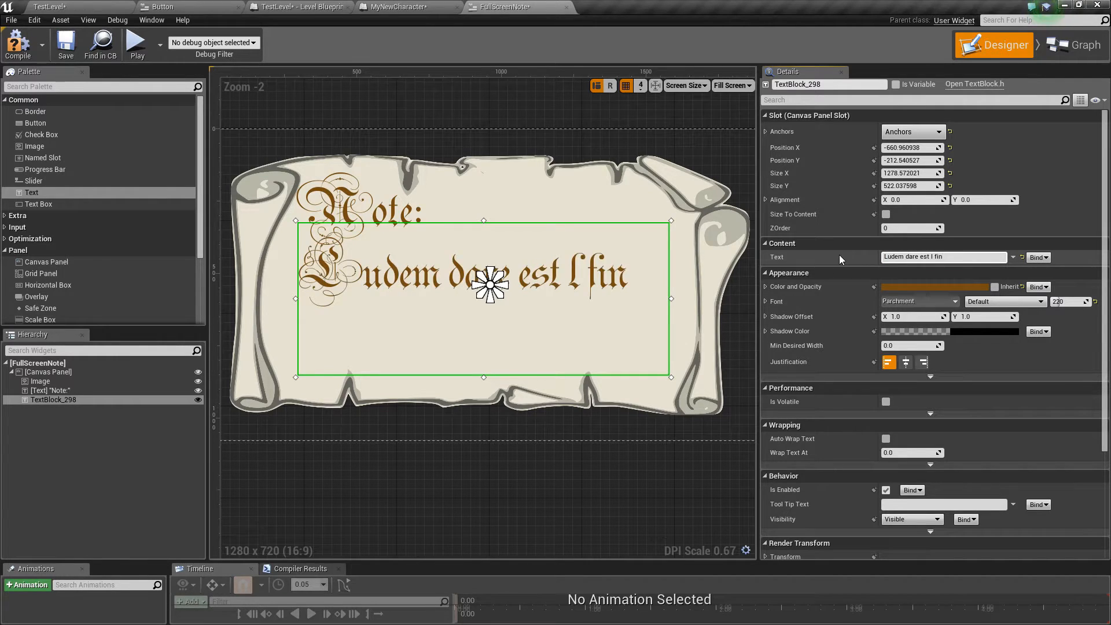
pyautogui.click(932, 257)
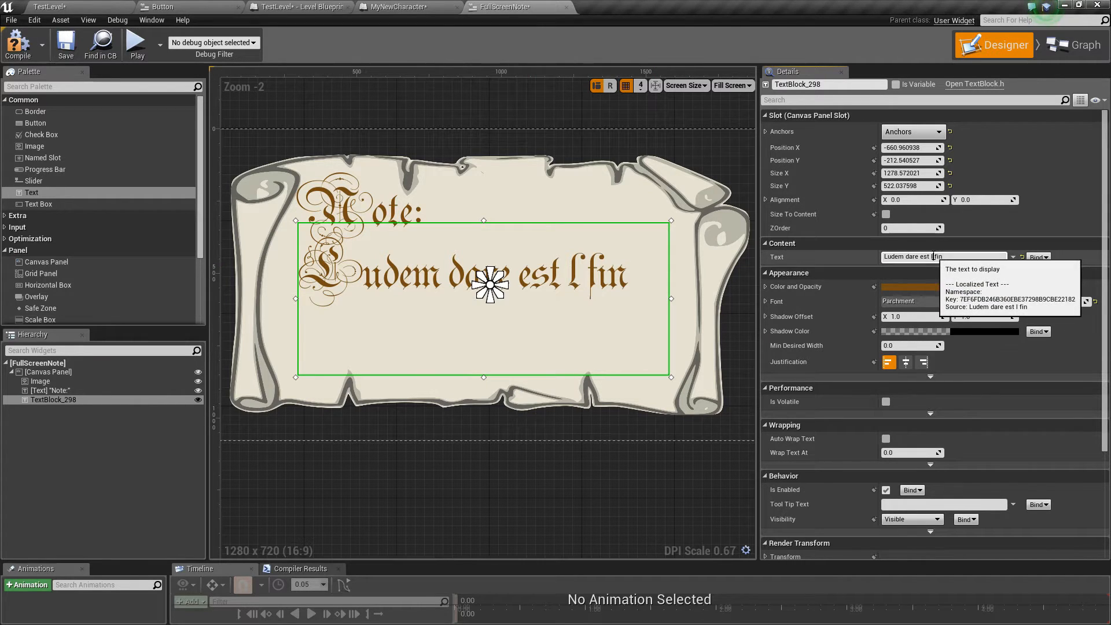
pyautogui.write('a')
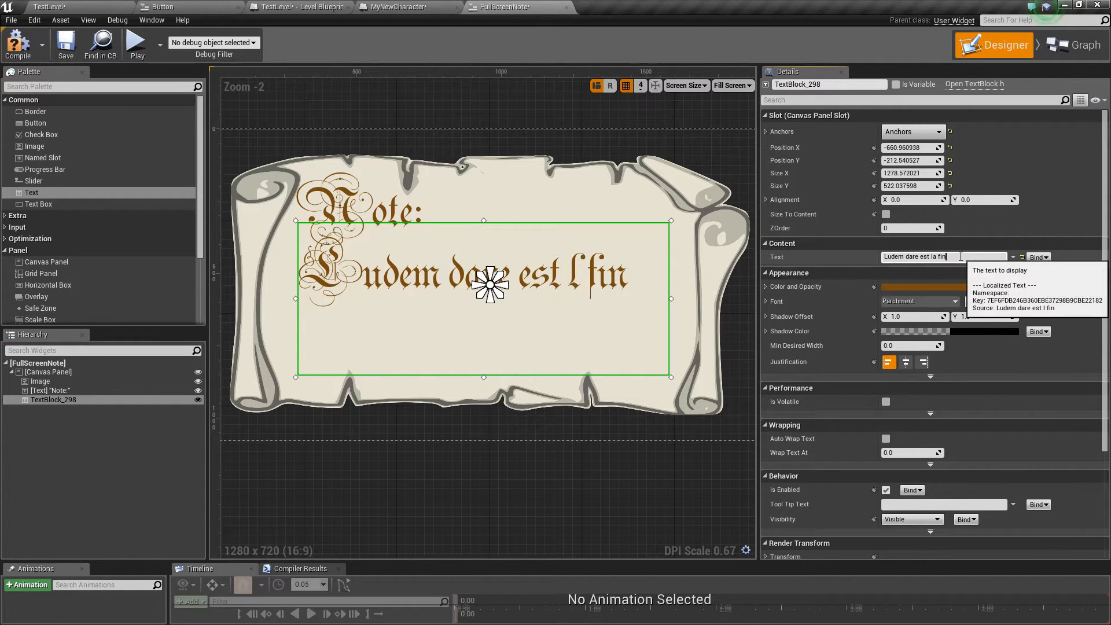
pyautogui.press('Return')
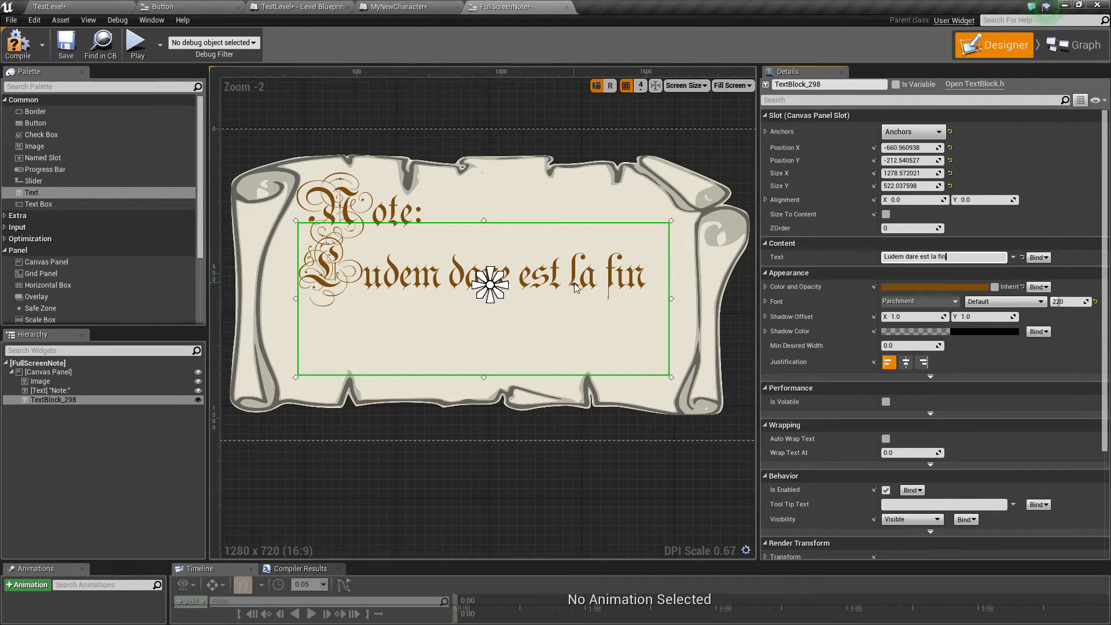
# Step: Move the "Ludem dare est la fin" text block slightly down to clear the heading, and compile and save the note widget
pyautogui.moveTo(576, 287); pyautogui.dragTo(578, 316)
pyautogui.click(593, 121)
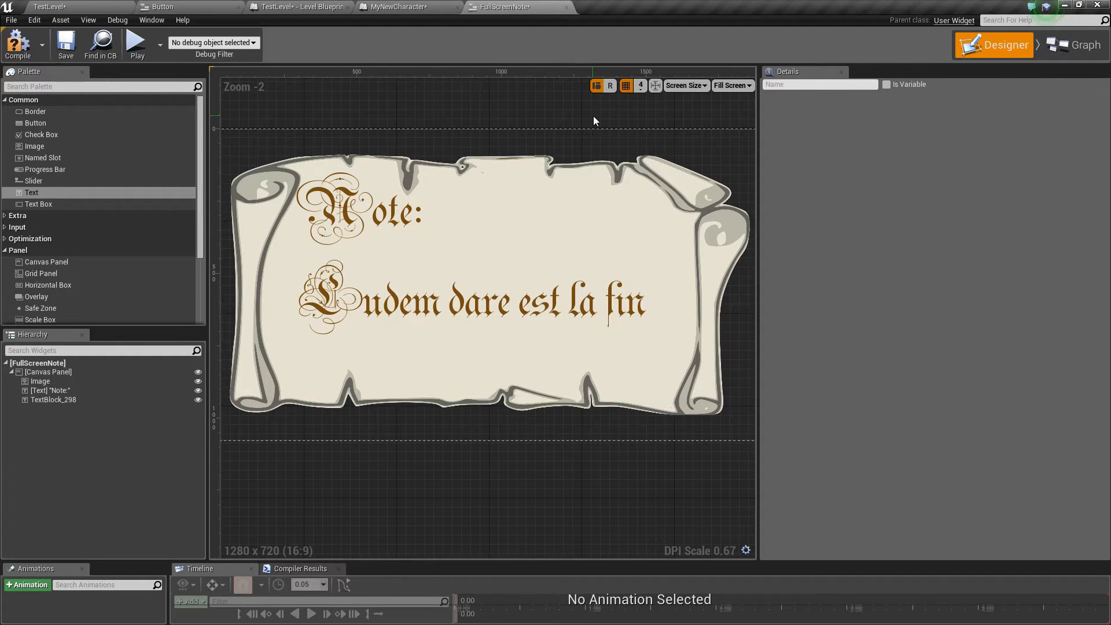
pyautogui.scroll(-3, 585, 139)
pyautogui.scroll(2, 568, 171)
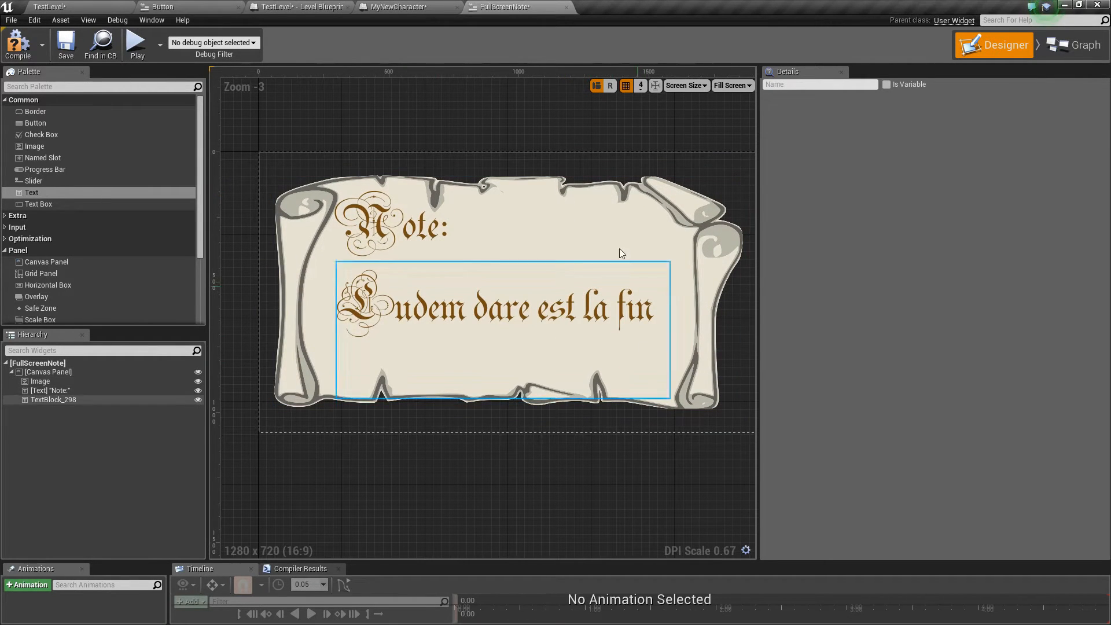
pyautogui.click(17, 44)
pyautogui.click(66, 45)
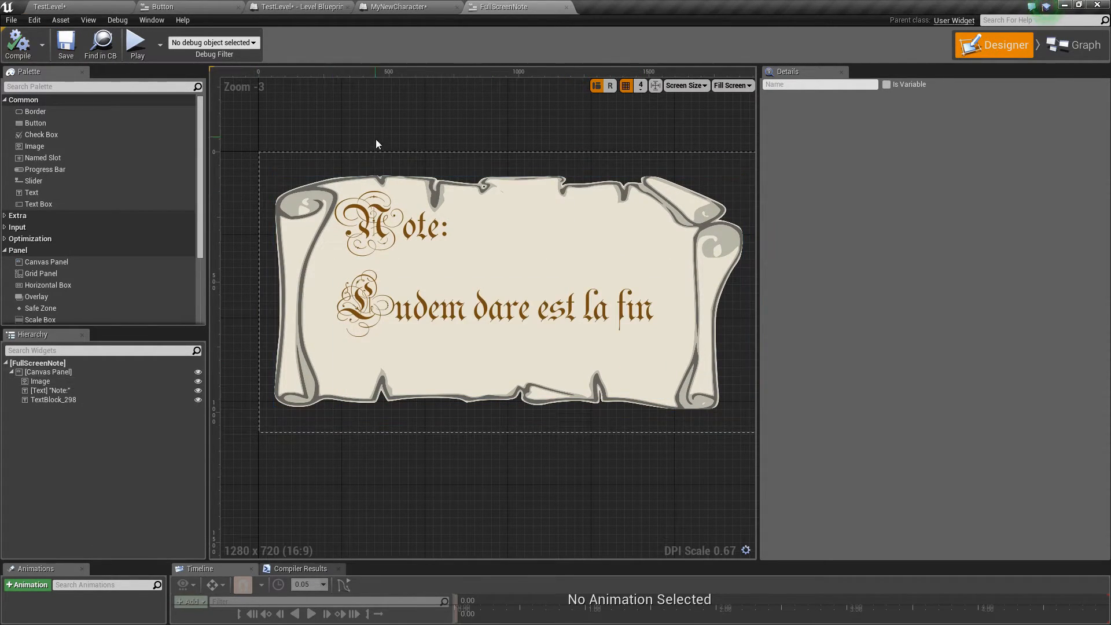
# Step: Switch to Photoshop and review the aims in aims.psd by hiding Layers 4 and 5 and showing Layers 1, 2 and 3
pyautogui.hotkey('alt', 'Tab')
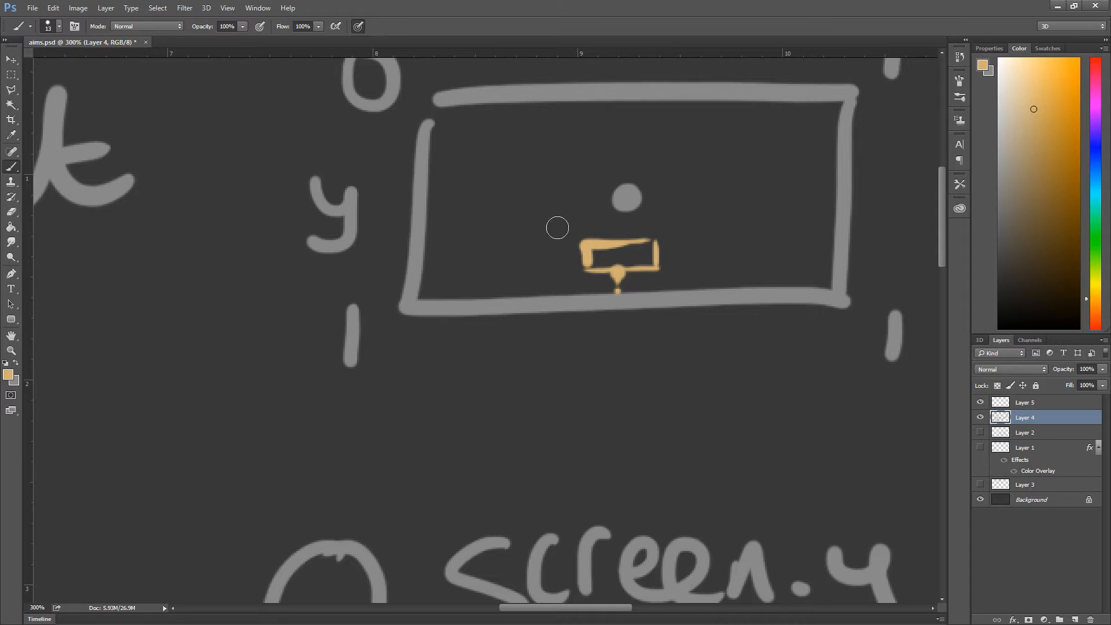
pyautogui.keyDown('alt'); pyautogui.scroll(-5, 670, 281); pyautogui.keyUp('alt')
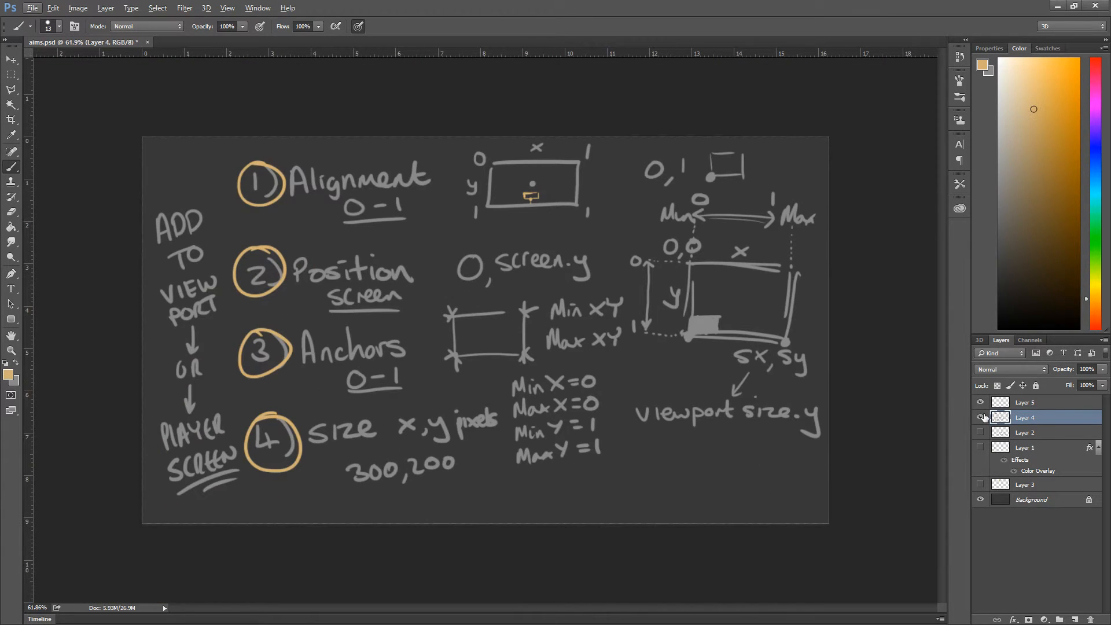
pyautogui.click(980, 417)
pyautogui.click(980, 402)
pyautogui.click(980, 433)
pyautogui.click(980, 447)
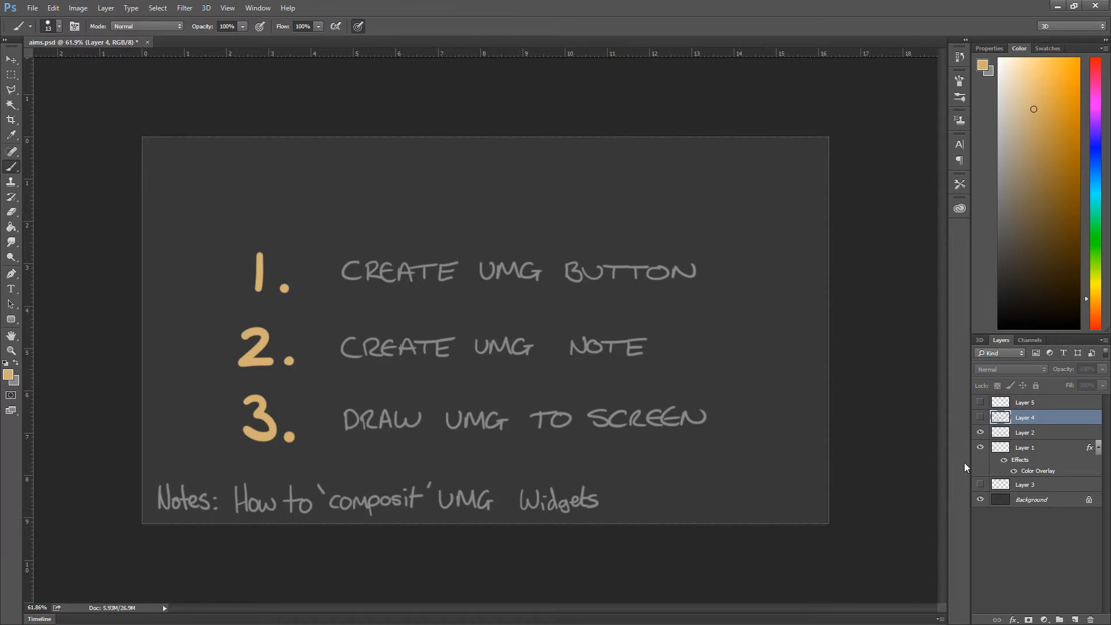
pyautogui.click(980, 485)
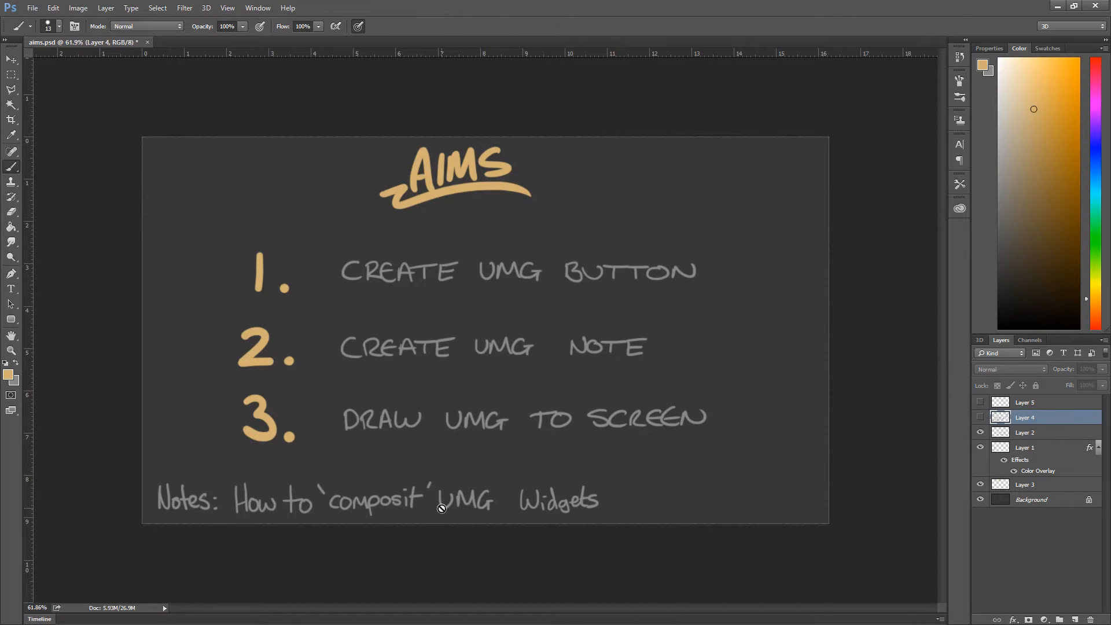
# Step: Switch back to Unreal Editor and place the user-created Button widget on the parchment's lower edge at 792, 884, about 349 by 136
pyautogui.hotkey('alt', 'Tab')
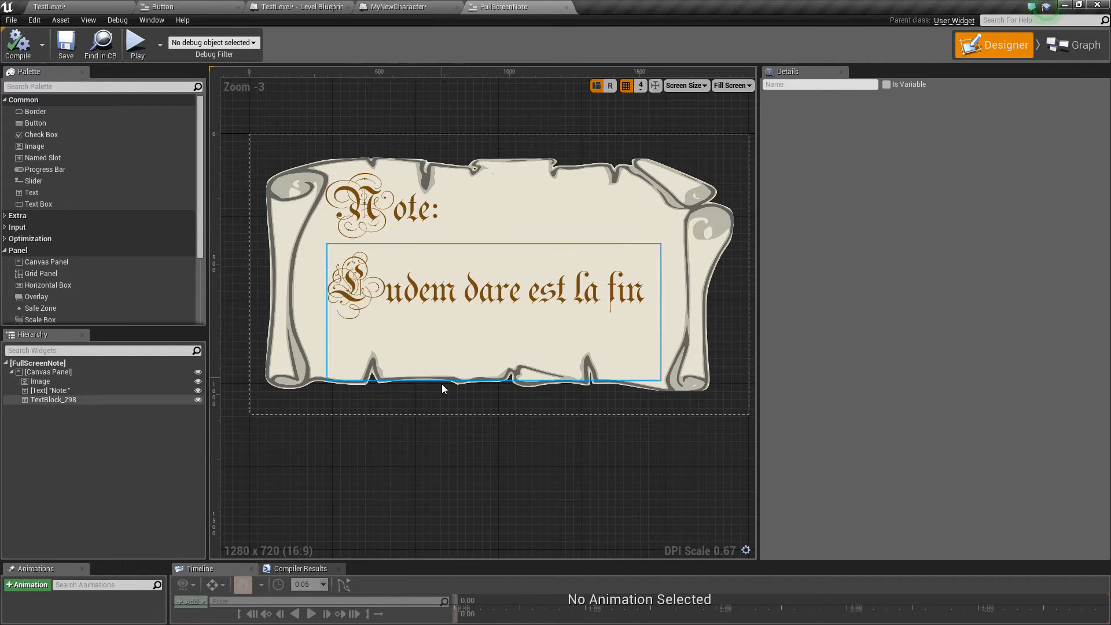
pyautogui.scroll(-3, 118, 191)
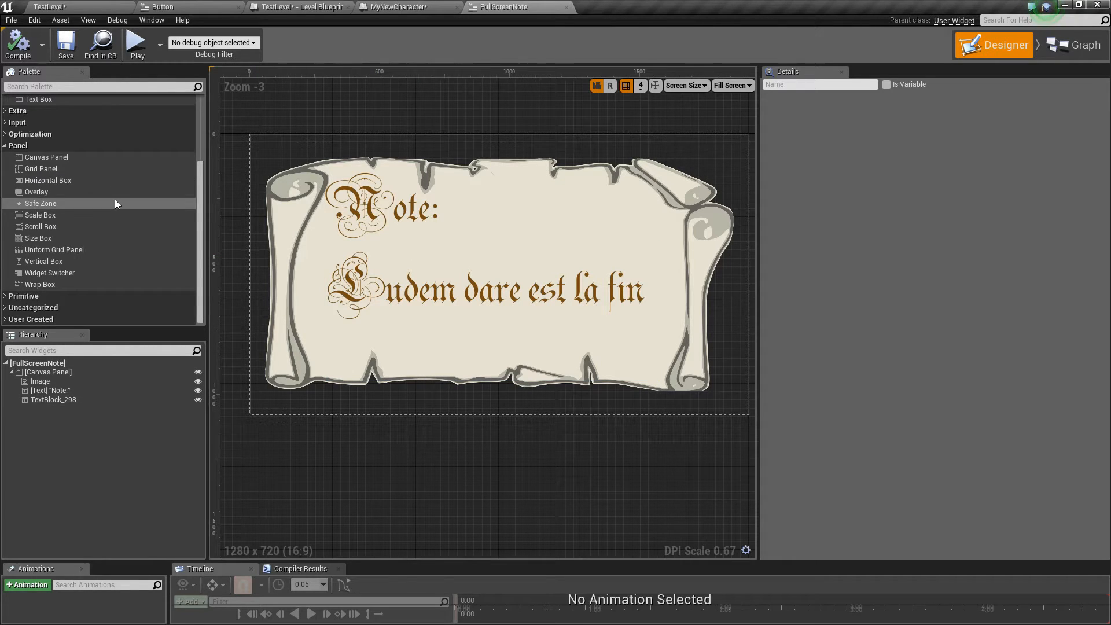
pyautogui.click(6, 320)
pyautogui.moveTo(26, 320); pyautogui.dragTo(523, 392)
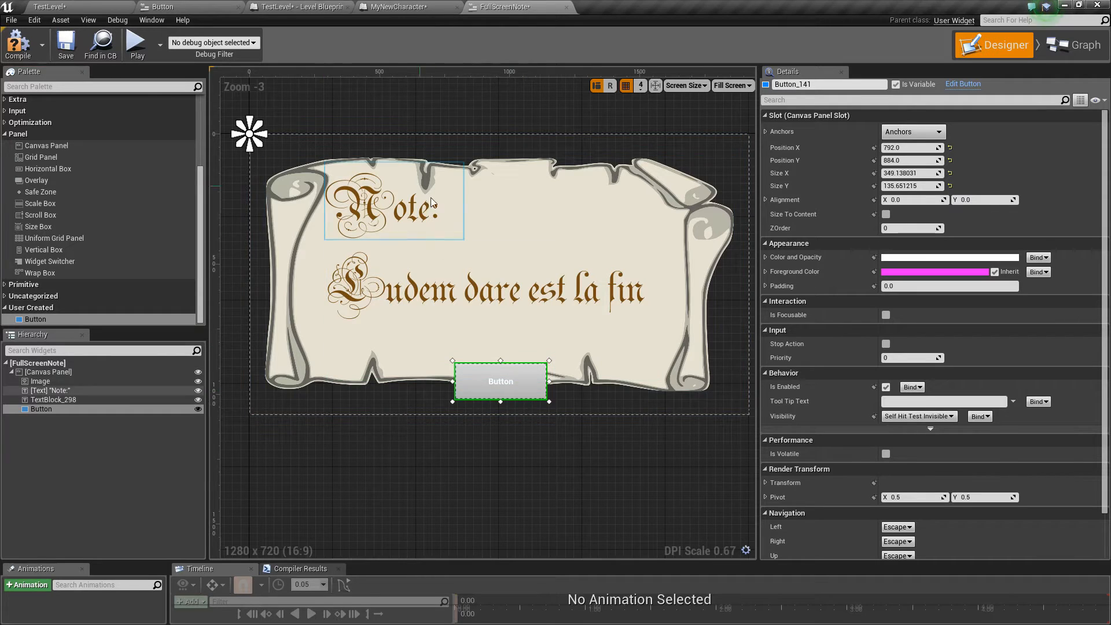
pyautogui.click(47, 419)
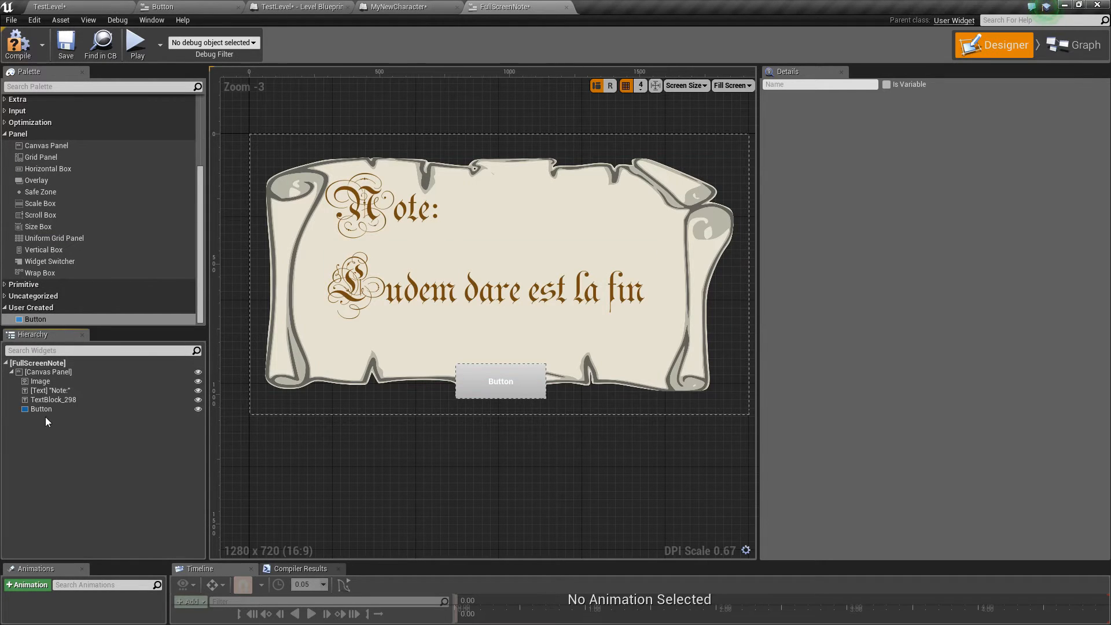
pyautogui.click(527, 379)
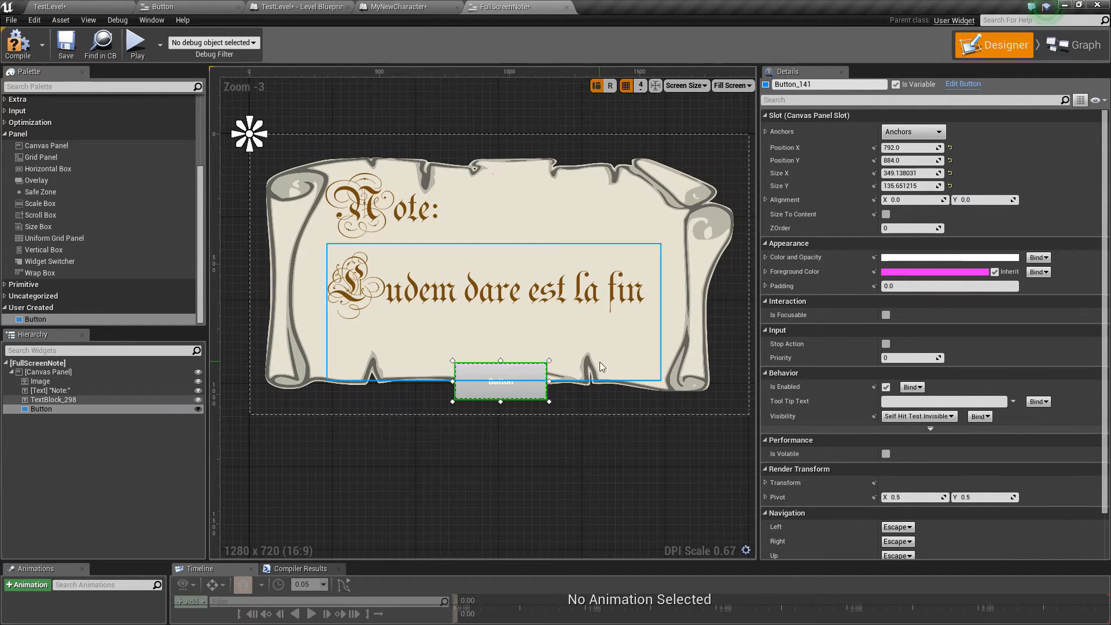
# Step: Enlarge the button on the parchment's lower edge, and compile and save the note widget
pyautogui.moveTo(547, 364); pyautogui.dragTo(530, 385)
pyautogui.click(517, 436)
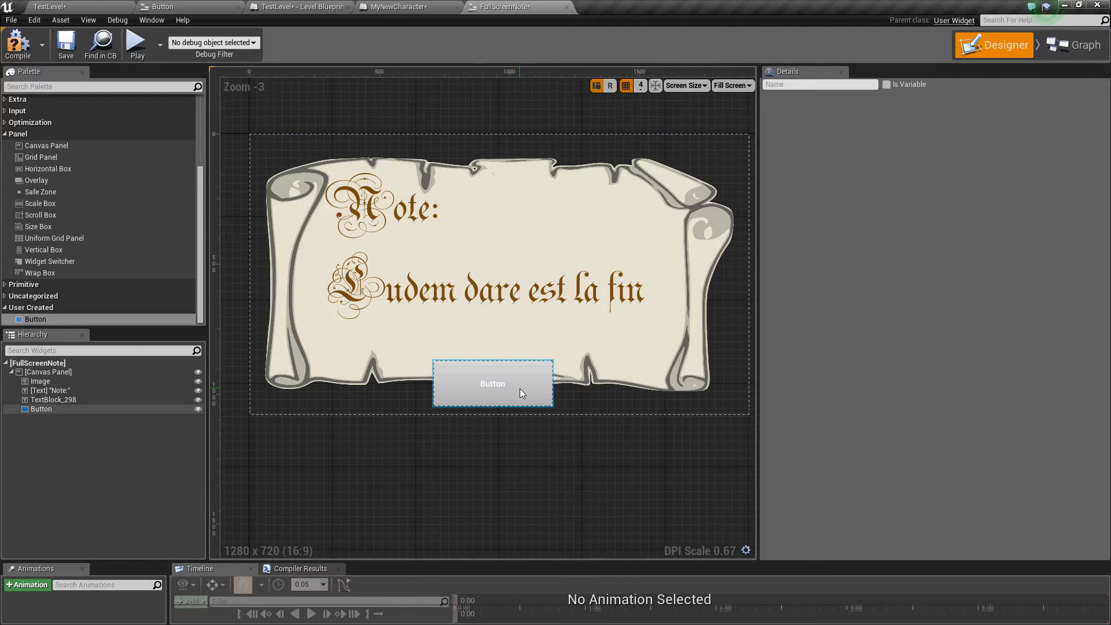
pyautogui.click(520, 388)
pyautogui.click(575, 467)
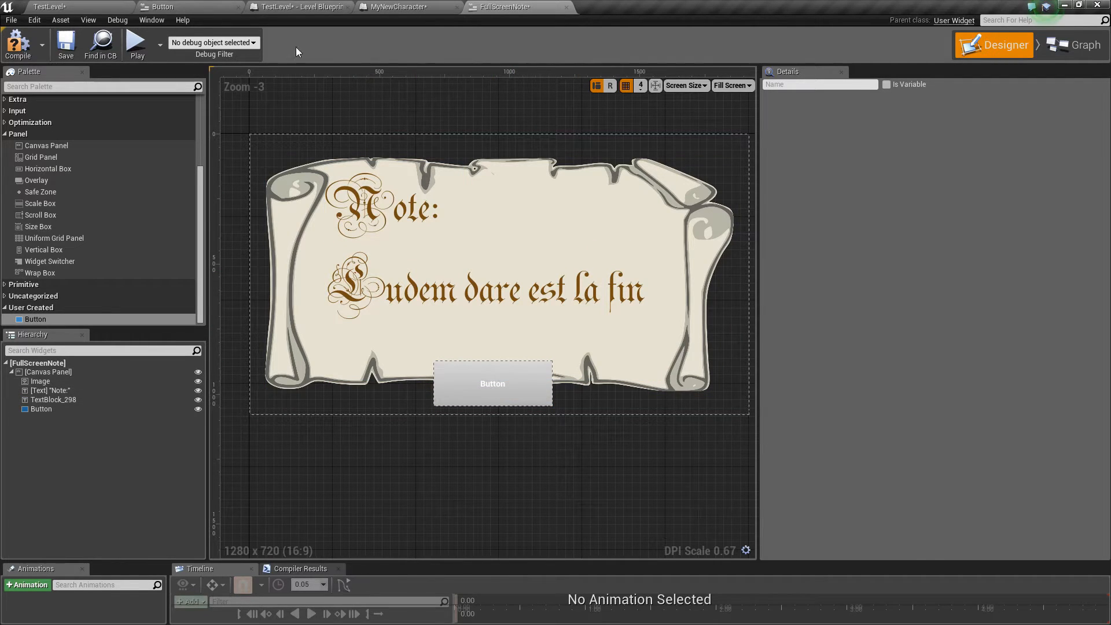
pyautogui.click(28, 54)
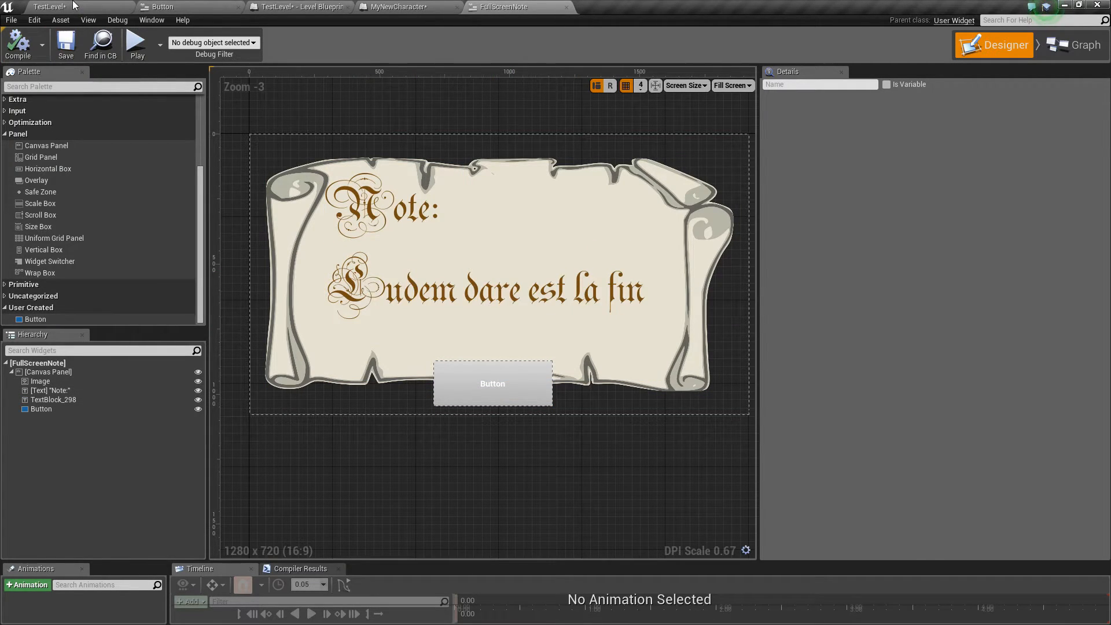
# Step: Add a variable named WidgetToDestroy of type User Widget to the Button widget blueprint
pyautogui.click(168, 7)
pyautogui.moveTo(621, 354); pyautogui.dragTo(666, 416, button='right')
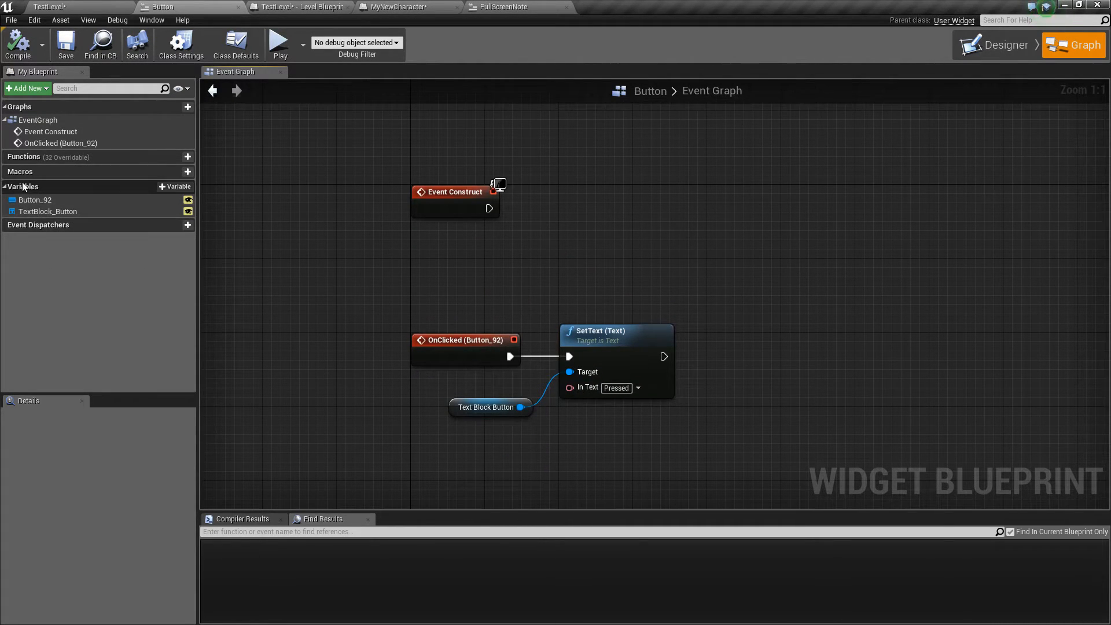
pyautogui.click(167, 186)
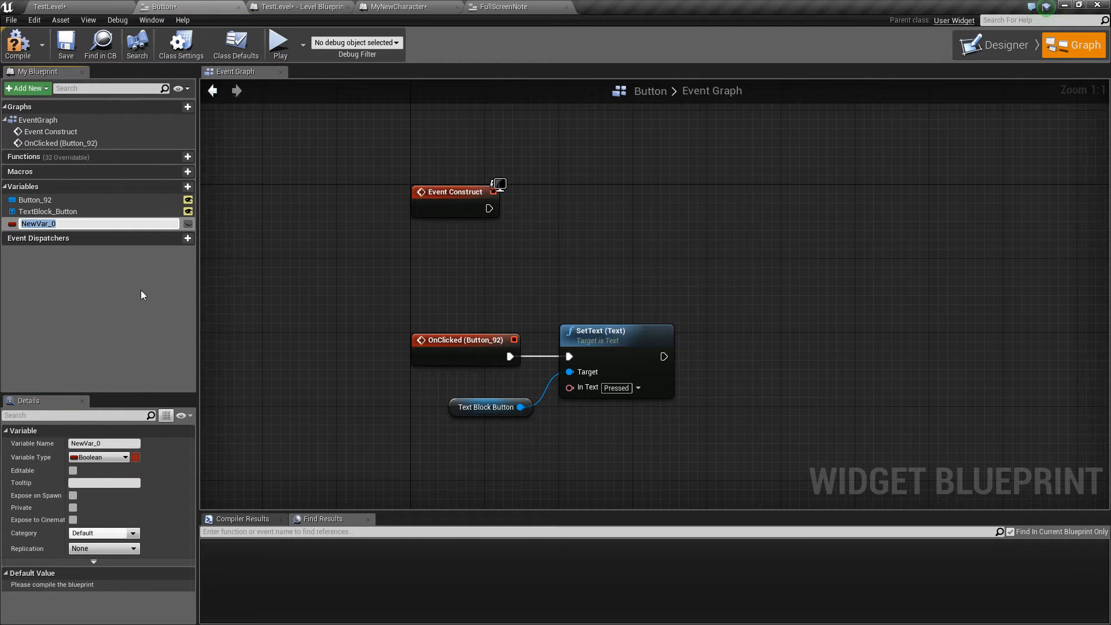
pyautogui.write('WidgetToDestroy')
pyautogui.press('Return')
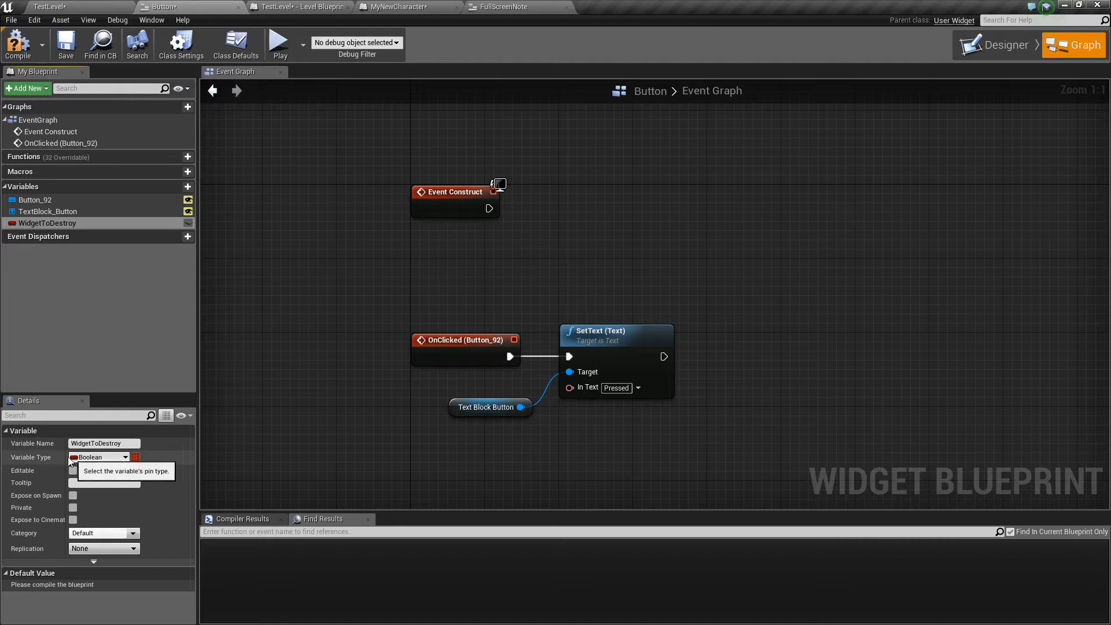
pyautogui.click(85, 460)
pyautogui.write('w')
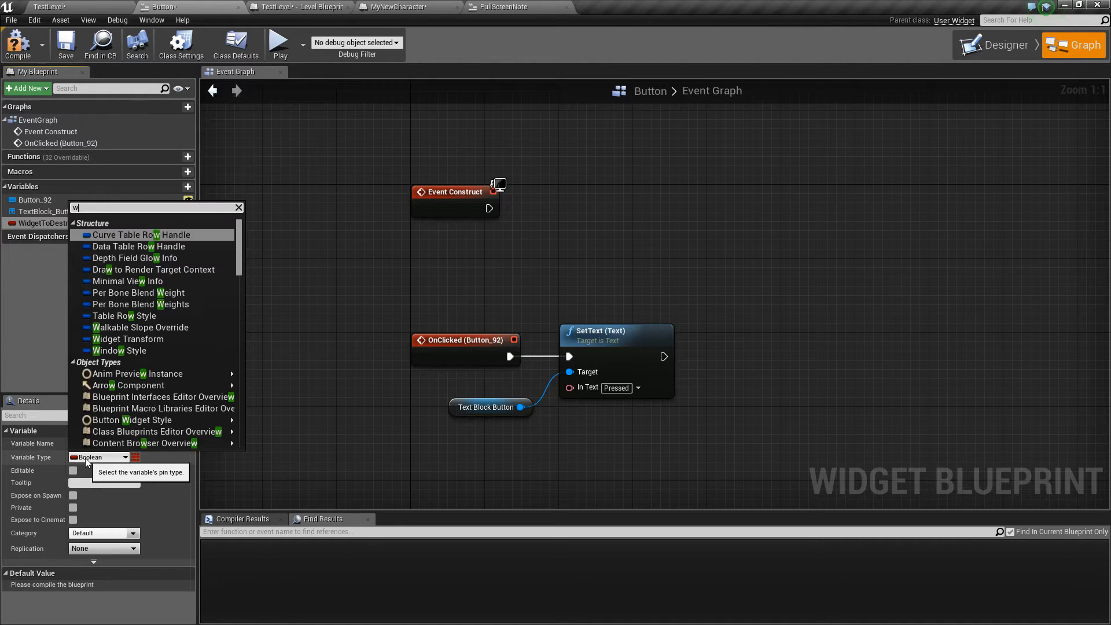
pyautogui.write('idget user')
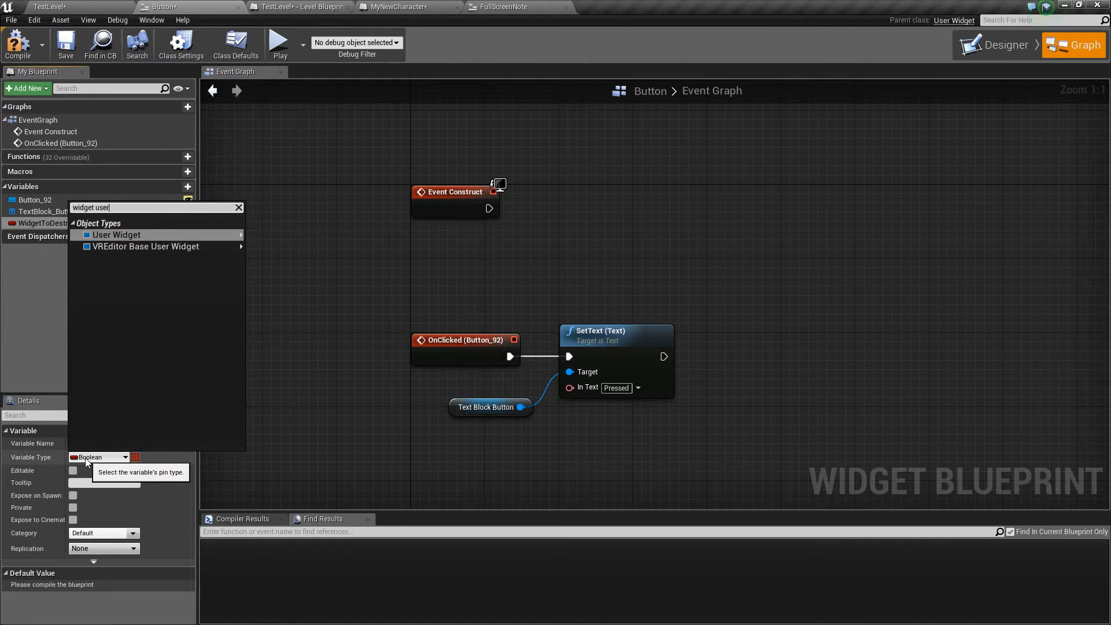
pyautogui.click(120, 235)
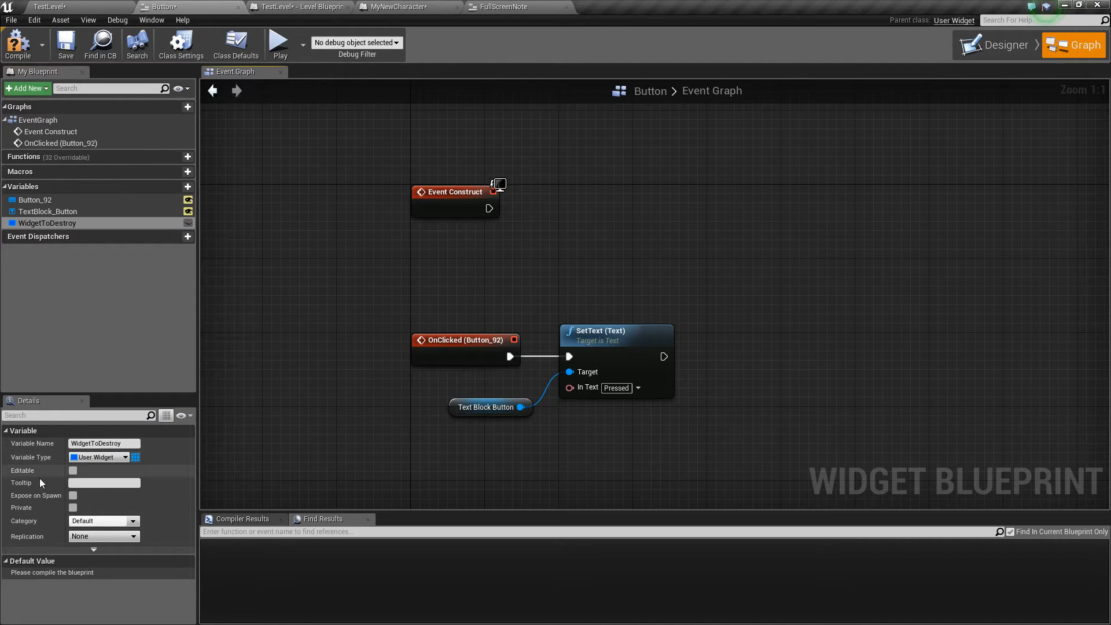
# Step: Make the WidgetToDestroy variable editable with Expose on Spawn off, and compile and save the Button blueprint
pyautogui.click(72, 470)
pyautogui.click(73, 496)
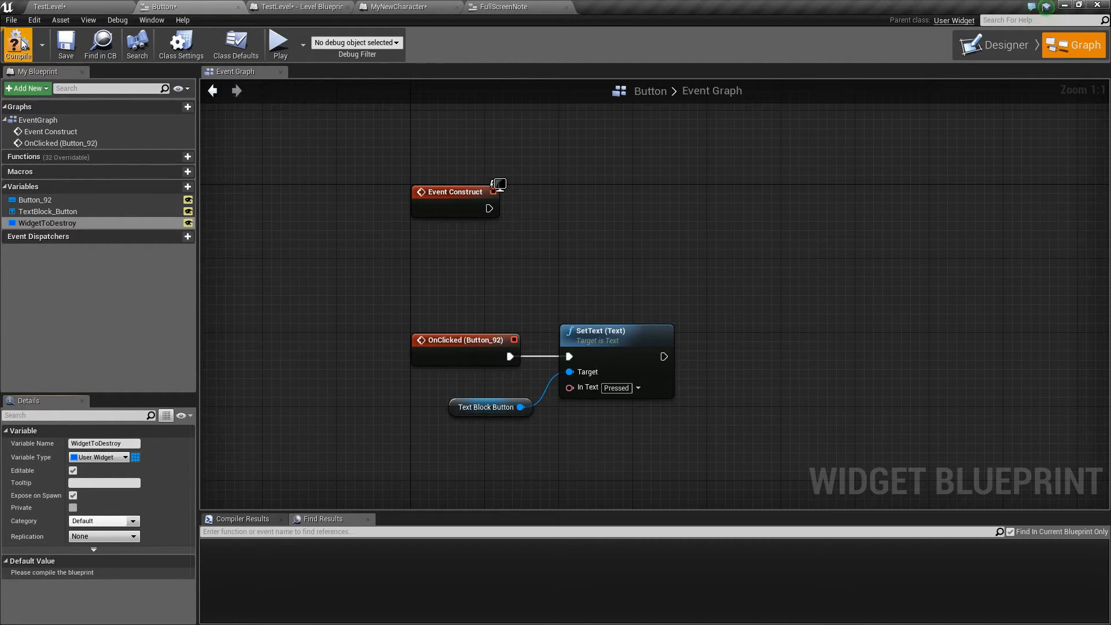
pyautogui.click(73, 495)
pyautogui.click(19, 49)
pyautogui.click(72, 45)
# Step: Delete the SetText node and the Text Block Button reference from the Button event graph
pyautogui.moveTo(611, 267); pyautogui.dragTo(607, 263, button='right')
pyautogui.moveTo(728, 459); pyautogui.dragTo(606, 368)
pyautogui.press('Delete')
pyautogui.click(476, 399)
pyautogui.press('Delete')
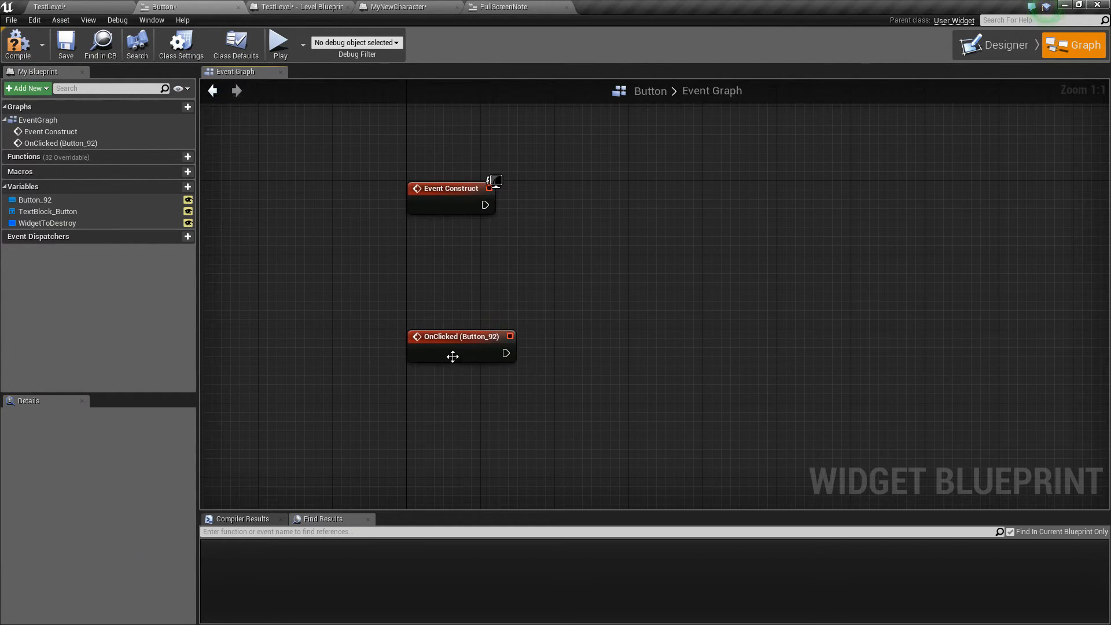
# Step: Make OnClicked (Button_92) call Remove from Parent with Widget to Destroy as its target, and compile and save the Button blueprint
pyautogui.click(455, 341)
pyautogui.moveTo(481, 395); pyautogui.dragTo(434, 372, button='right')
pyautogui.moveTo(47, 222); pyautogui.dragTo(372, 356)
pyautogui.moveTo(441, 363); pyautogui.dragTo(510, 340)
pyautogui.write('remove')
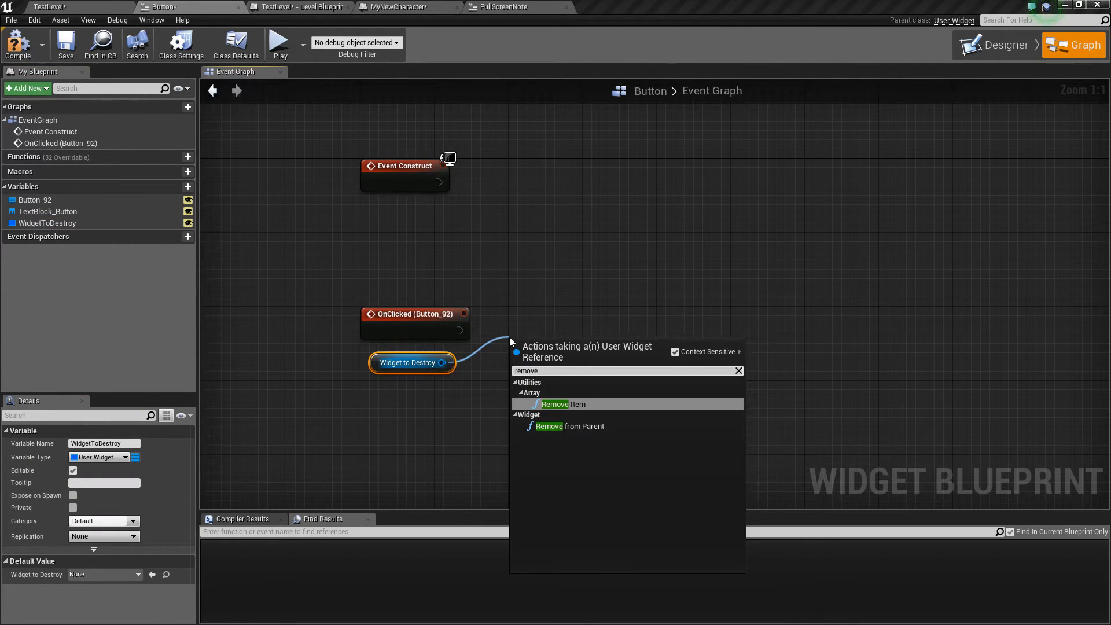
pyautogui.click(569, 427)
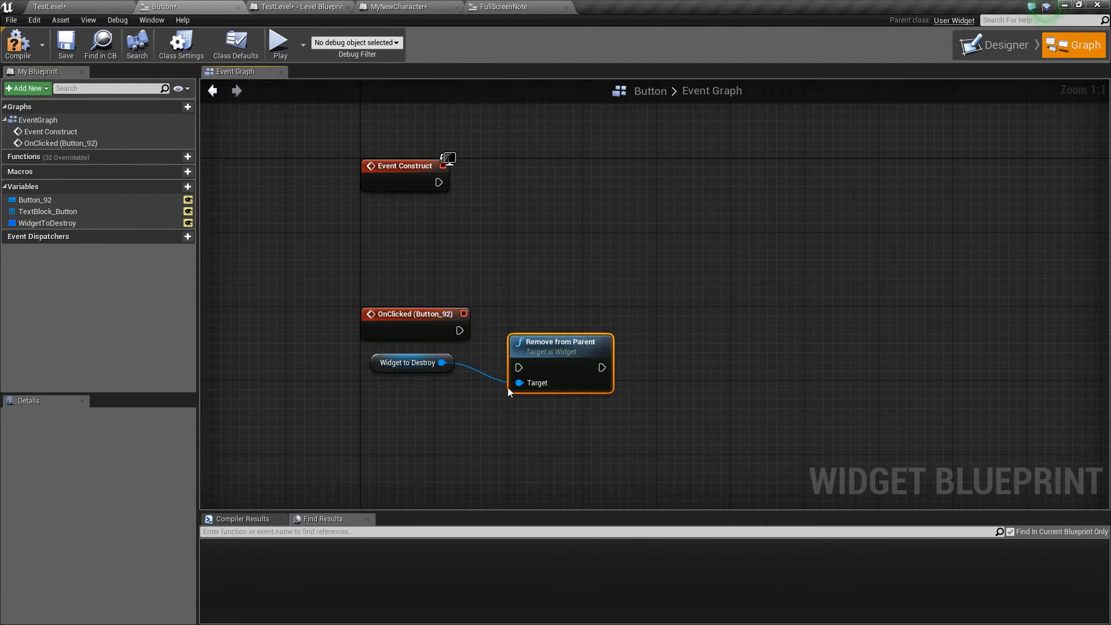
pyautogui.moveTo(523, 353); pyautogui.dragTo(460, 331)
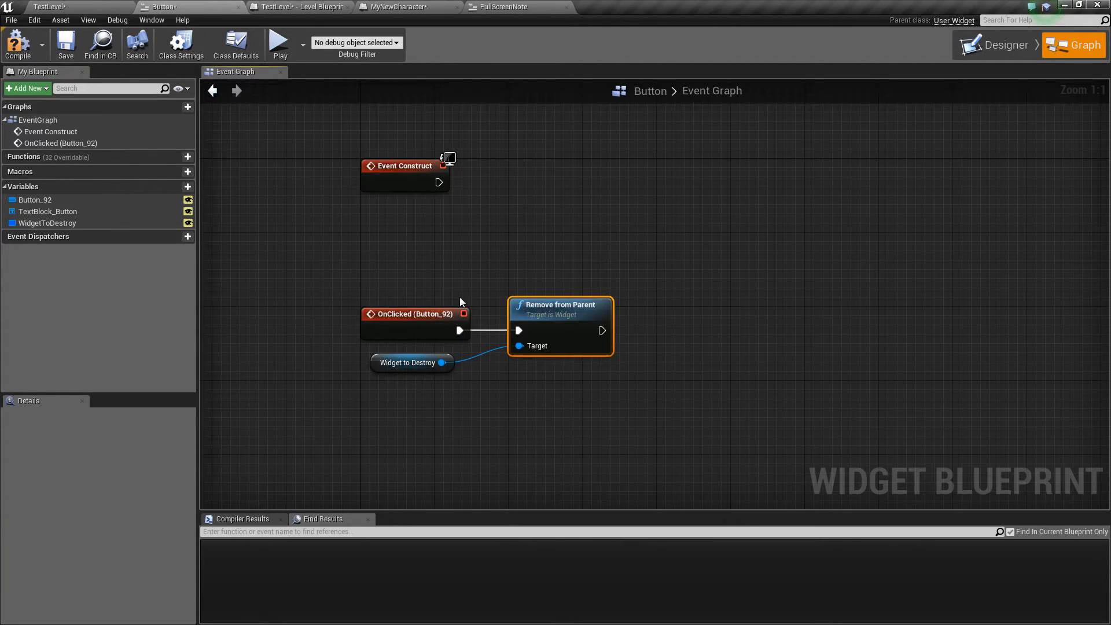
pyautogui.press('F7')
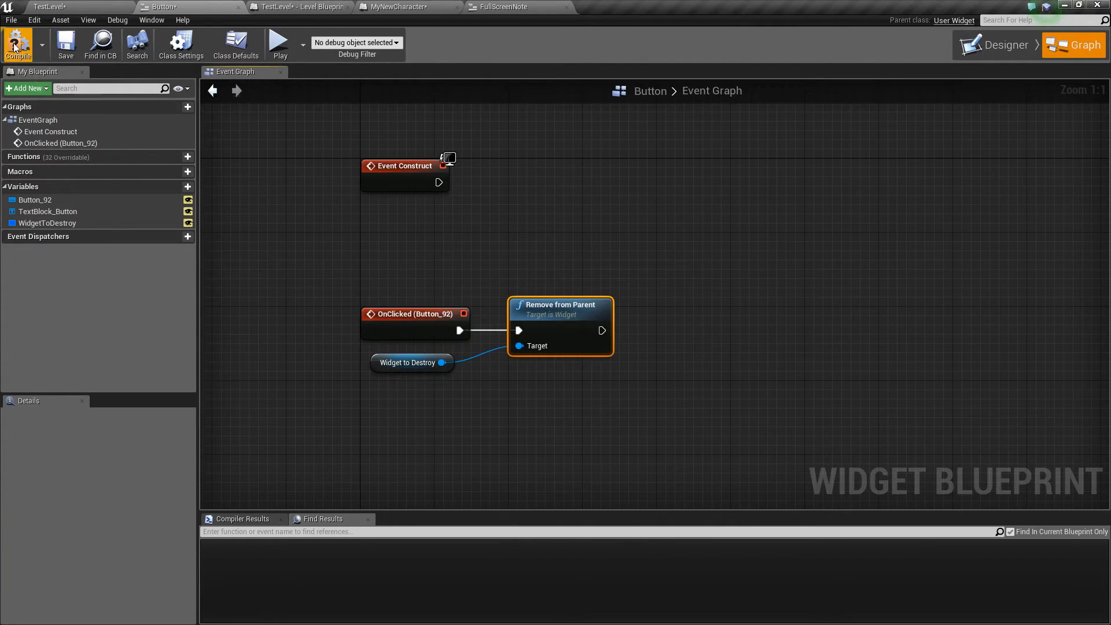
pyautogui.hotkey('ctrl', 's')
pyautogui.click(651, 253)
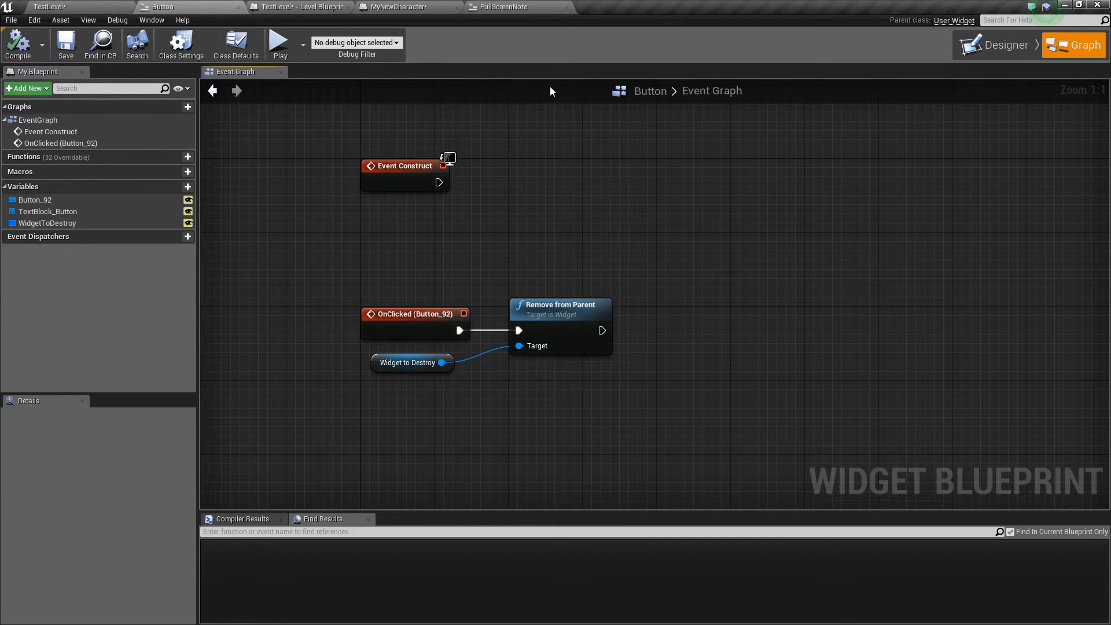
# Step: Duplicate the Button widget's viewport setup nodes, from Set Alignment to Add to Viewport plus the viewport size math, beside Event BeginPlay in the level blueprint
pyautogui.click(502, 7)
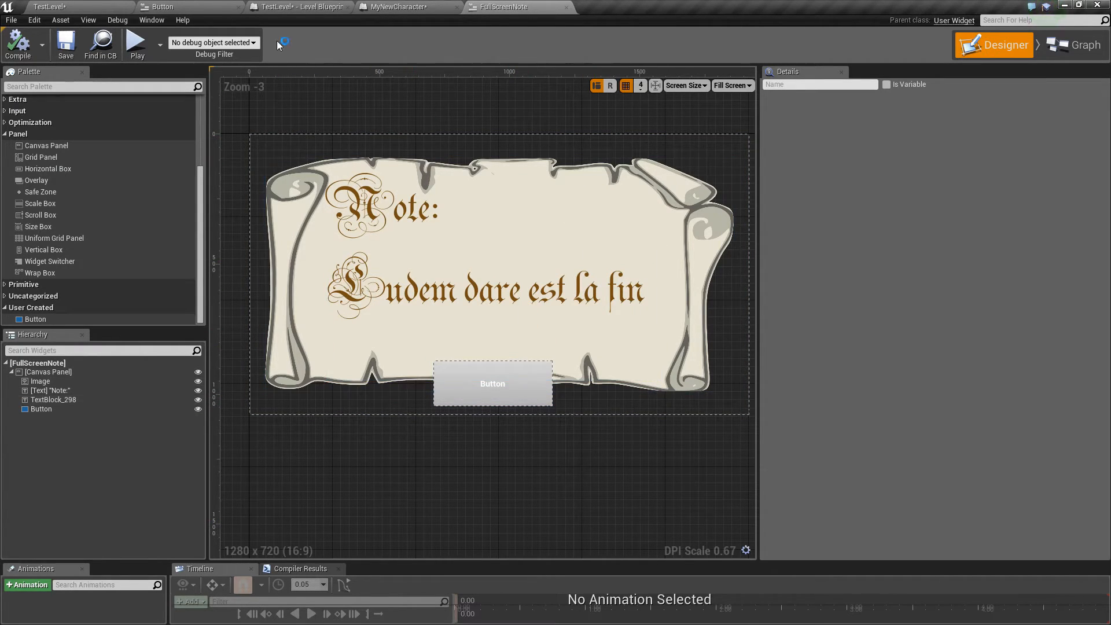
pyautogui.click(298, 6)
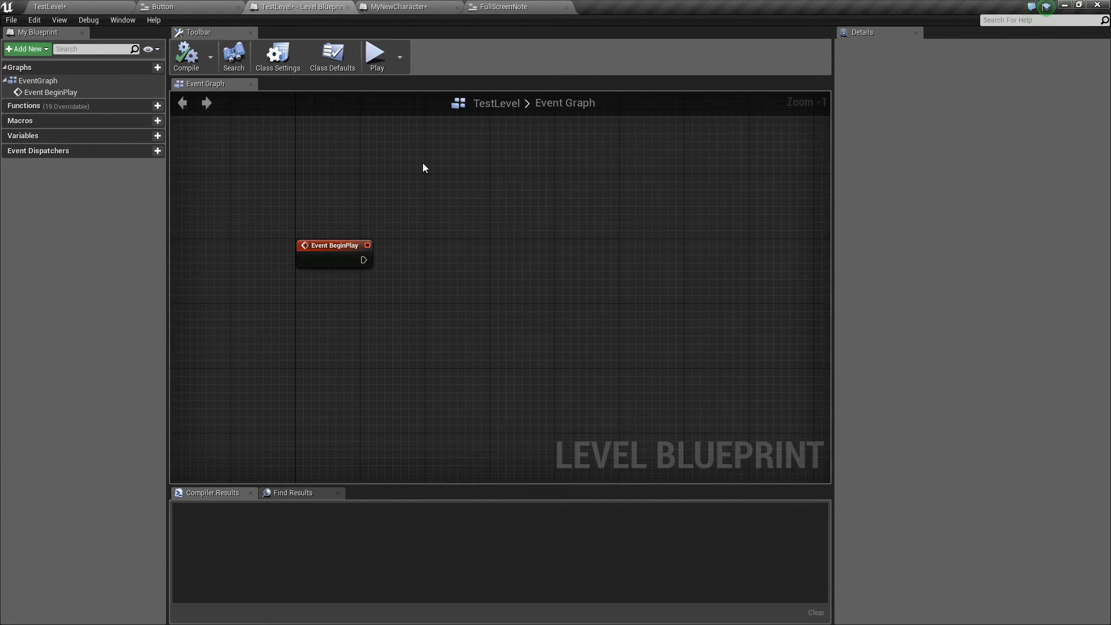
pyautogui.scroll(-3, 497, 295)
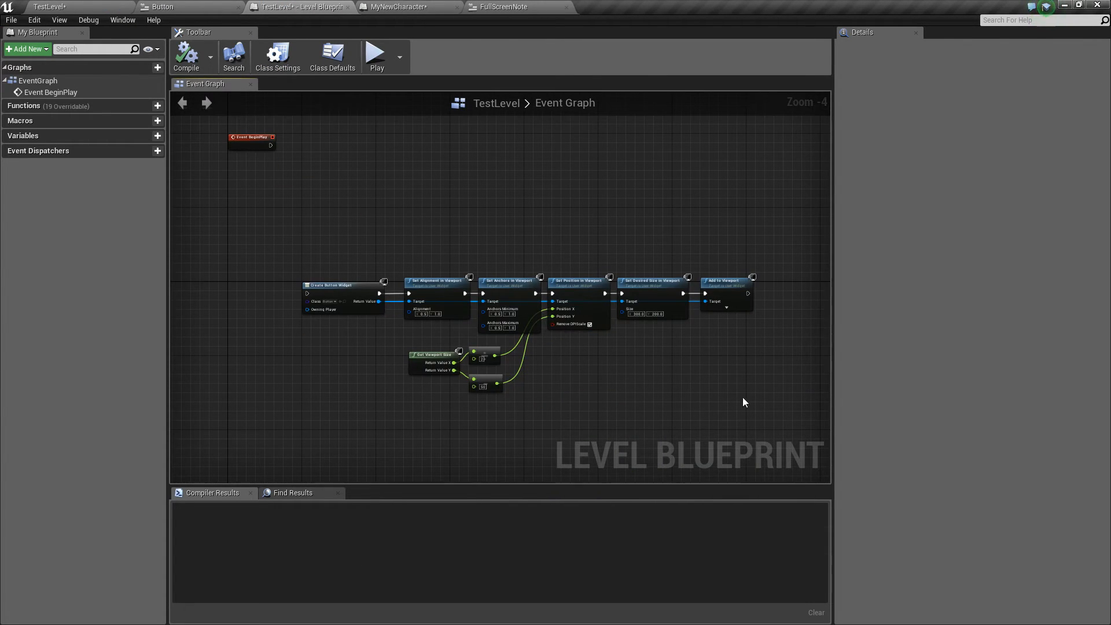
pyautogui.moveTo(743, 402); pyautogui.dragTo(423, 259)
pyautogui.moveTo(428, 231); pyautogui.dragTo(500, 298, button='right')
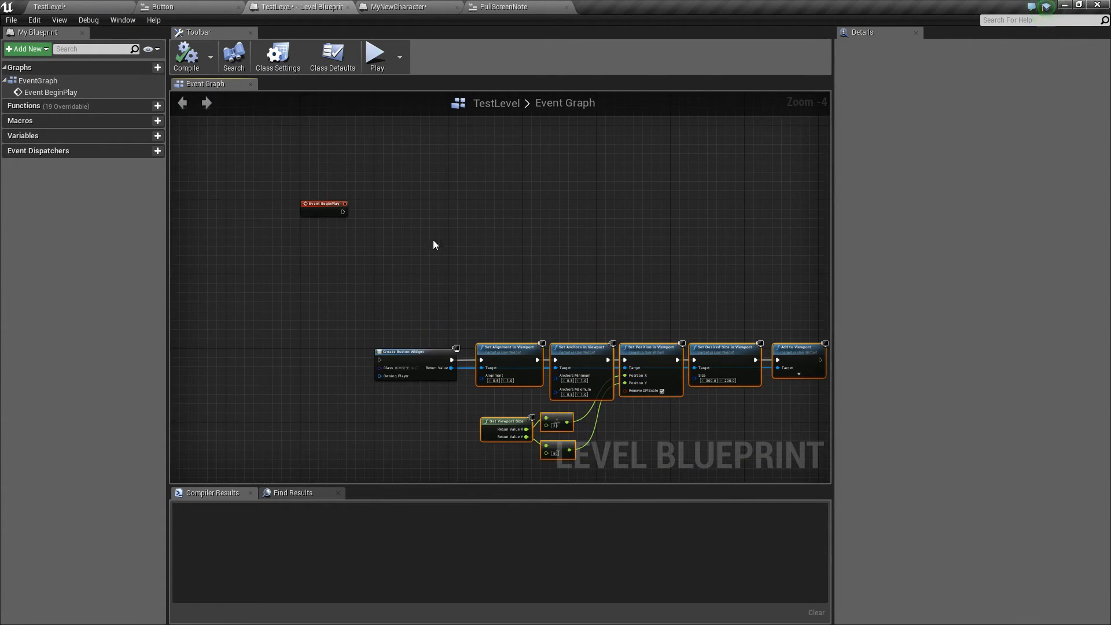
pyautogui.hotkey('ctrl', 'v')
pyautogui.moveTo(348, 186); pyautogui.dragTo(492, 205)
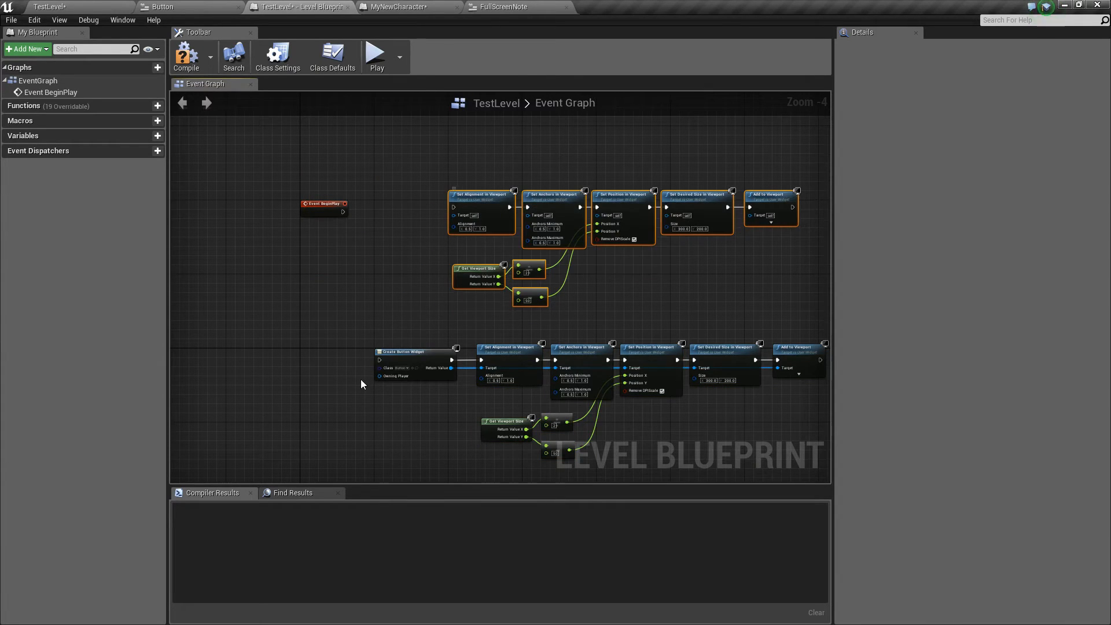
# Step: Duplicate the Create Button Widget node near Event BeginPlay and set the copy's class to FullScreenNote
pyautogui.click(400, 352)
pyautogui.hotkey('ctrl', 'c')
pyautogui.hotkey('ctrl', 'v')
pyautogui.scroll(4, 373, 209)
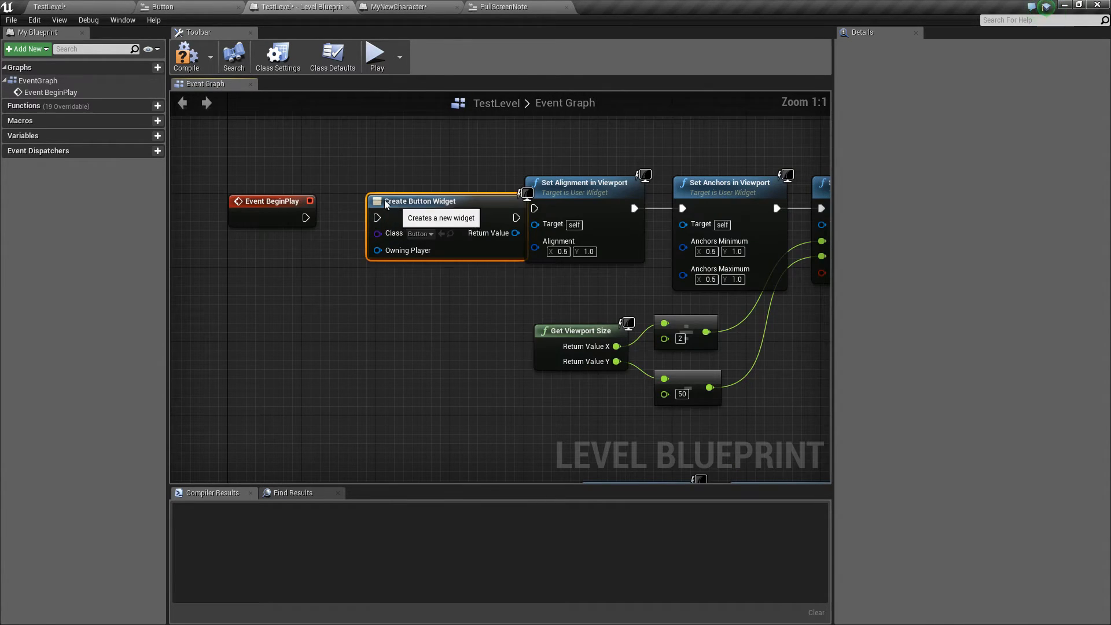
pyautogui.click(391, 225)
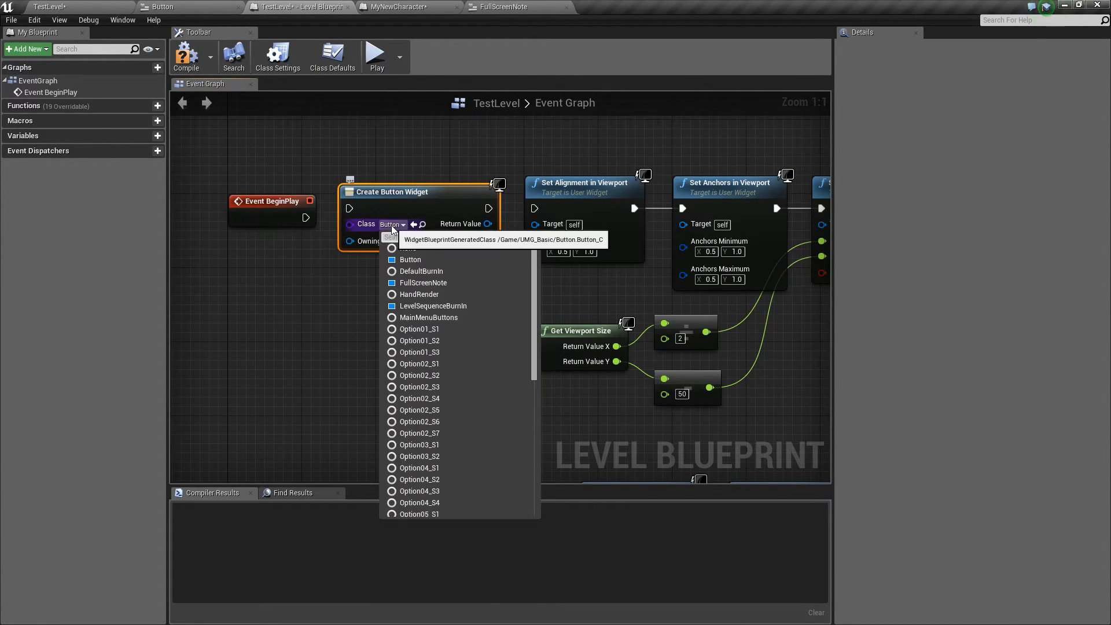
pyautogui.click(422, 284)
# Step: Wire the execution from Event BeginPlay through Create Full Screen Note Widget into the copied Set Alignment in Viewport node
pyautogui.moveTo(304, 217); pyautogui.dragTo(353, 208)
pyautogui.moveTo(371, 189); pyautogui.dragTo(362, 196)
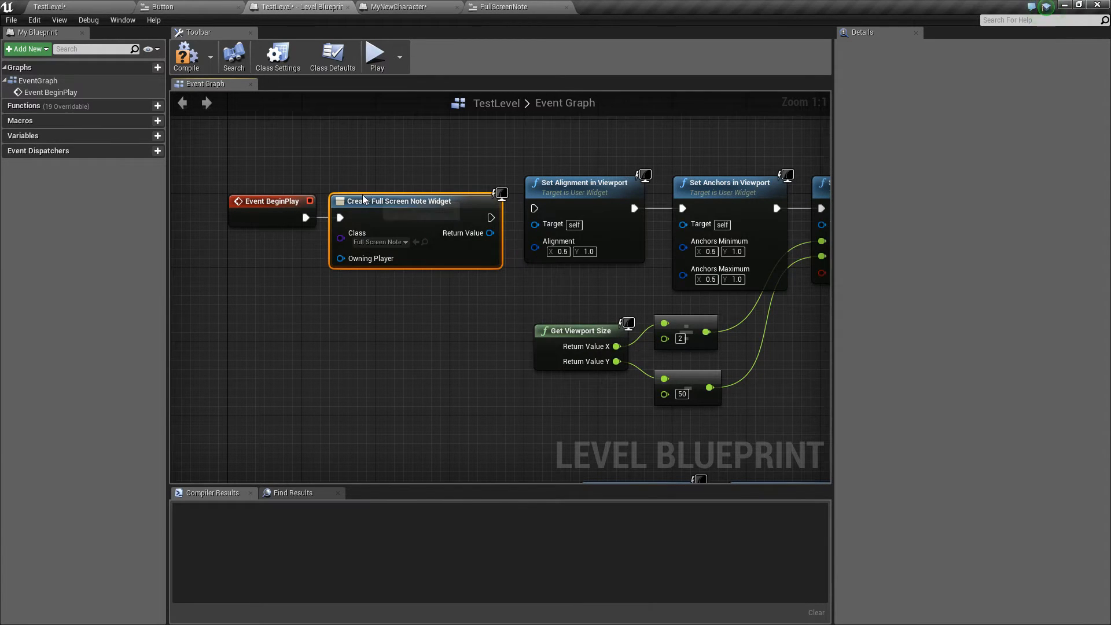
pyautogui.moveTo(490, 217); pyautogui.dragTo(534, 208)
# Step: Disconnect the copied Get Viewport Size outputs from the math nodes and clear the Position X and Position Y links on Set Position in Viewport
pyautogui.moveTo(648, 336); pyautogui.dragTo(401, 316, button='right')
pyautogui.keyDown('alt'); pyautogui.click(419, 303); pyautogui.keyUp('alt')
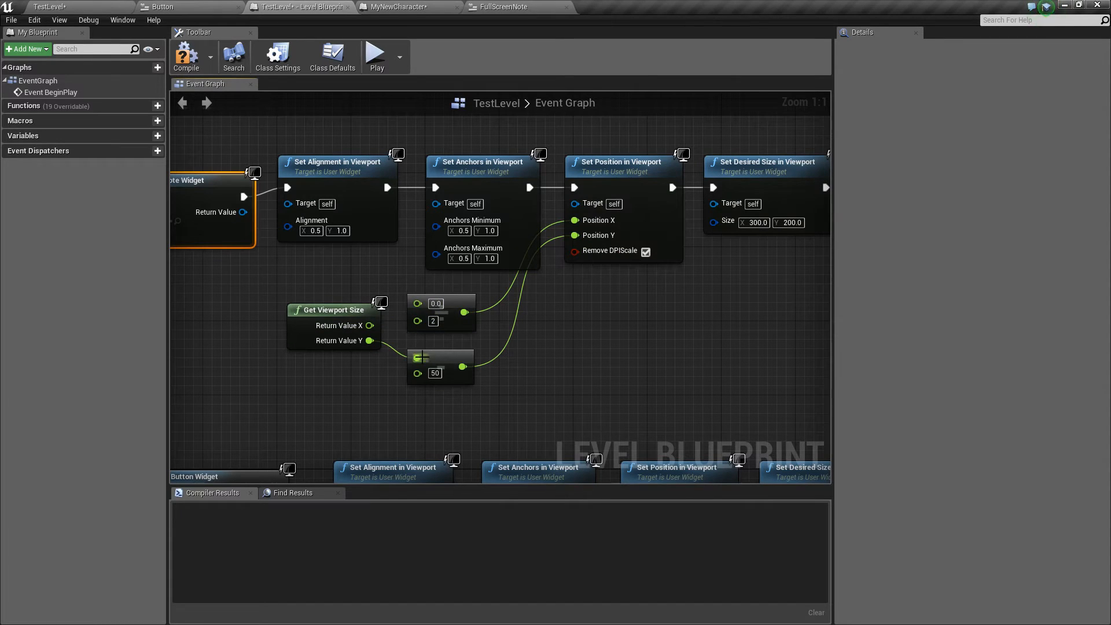
pyautogui.keyDown('alt'); pyautogui.click(418, 358); pyautogui.keyUp('alt')
pyautogui.moveTo(370, 326); pyautogui.dragTo(543, 334)
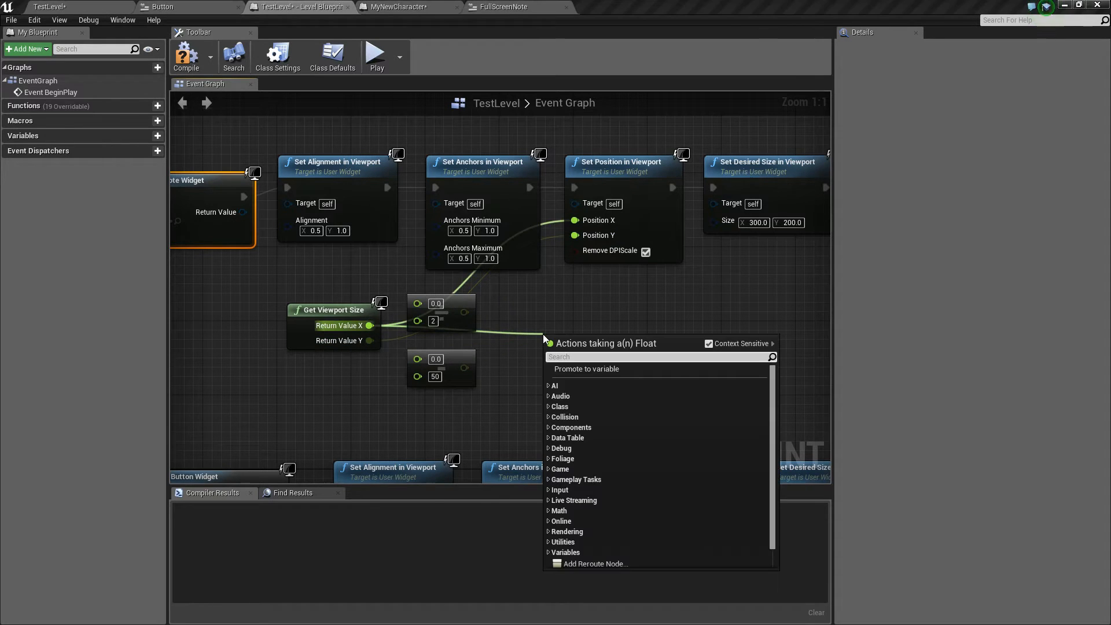
pyautogui.click(545, 308)
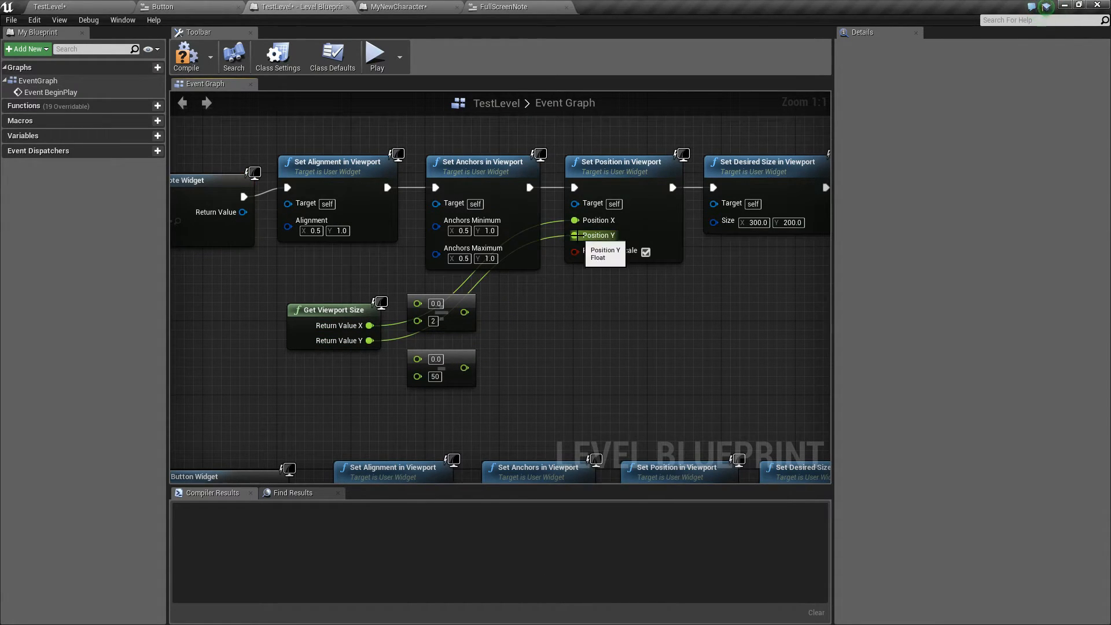
pyautogui.keyDown('alt'); pyautogui.click(575, 235); pyautogui.keyUp('alt')
pyautogui.keyDown('alt'); pyautogui.click(573, 220); pyautogui.keyUp('alt')
# Step: Recombine the split Position pin on Set Position in Viewport and the split Return Value pin on Get Viewport Size
pyautogui.rightClick(576, 223)
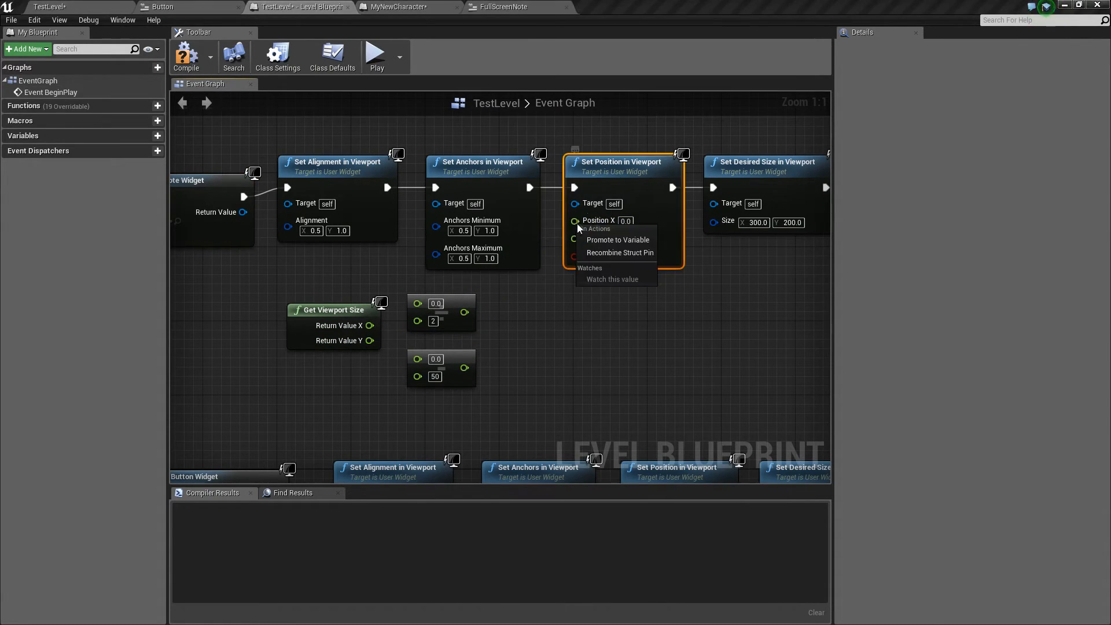
pyautogui.click(604, 252)
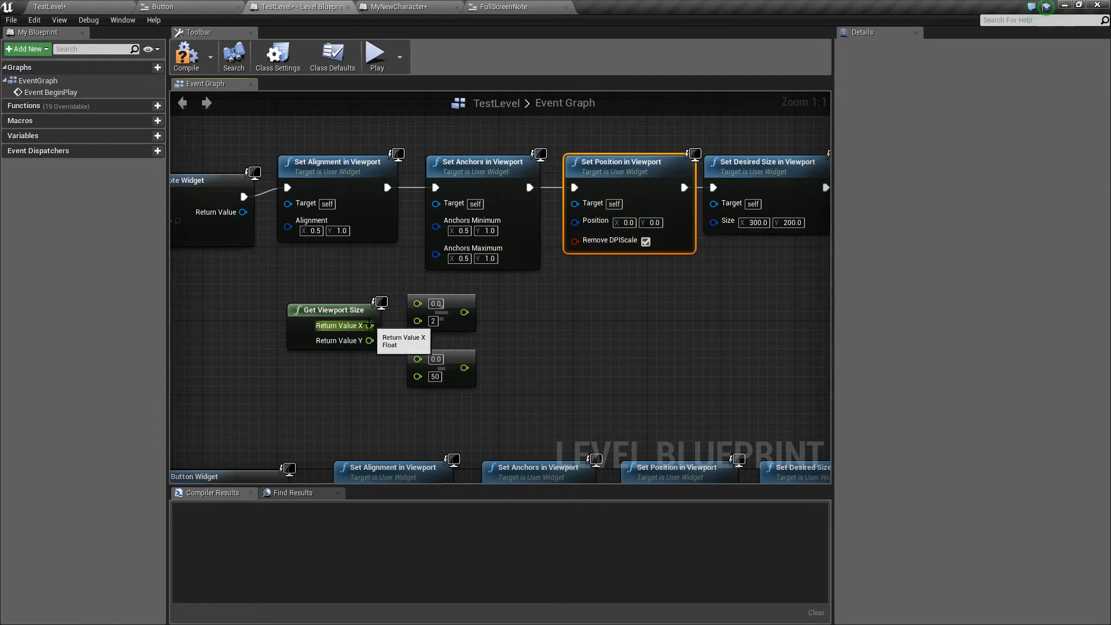
pyautogui.rightClick(369, 325)
pyautogui.click(397, 340)
# Step: Divide the Get Viewport Size return value by 2 and connect the result to Position on Set Position in Viewport
pyautogui.moveTo(369, 325); pyautogui.dragTo(512, 309)
pyautogui.write('/')
pyautogui.click(553, 367)
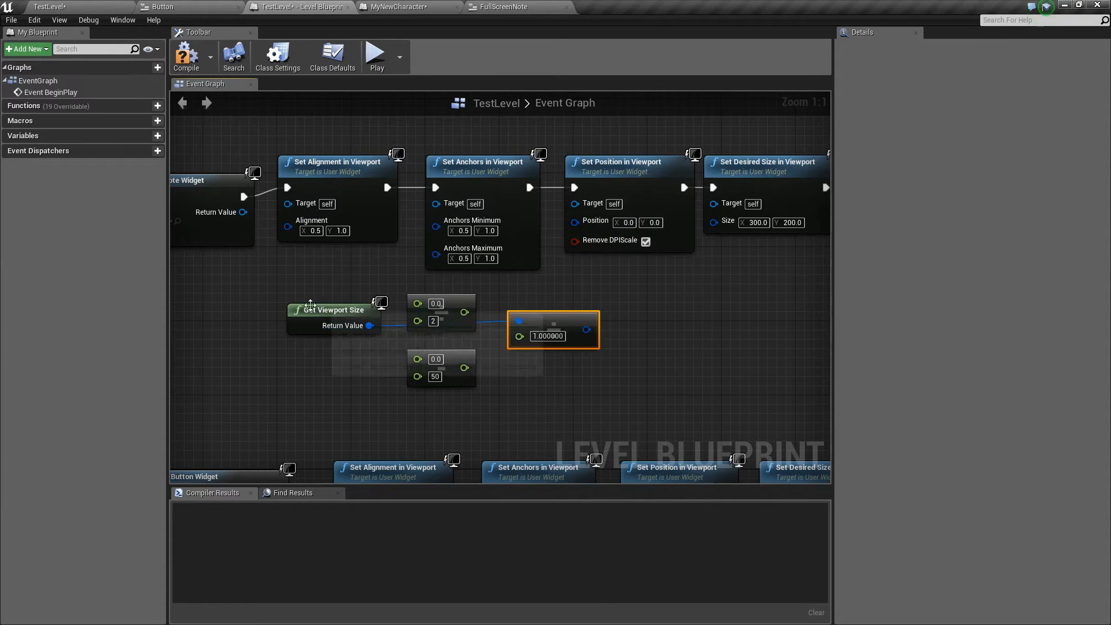
pyautogui.click(552, 337)
pyautogui.write('2')
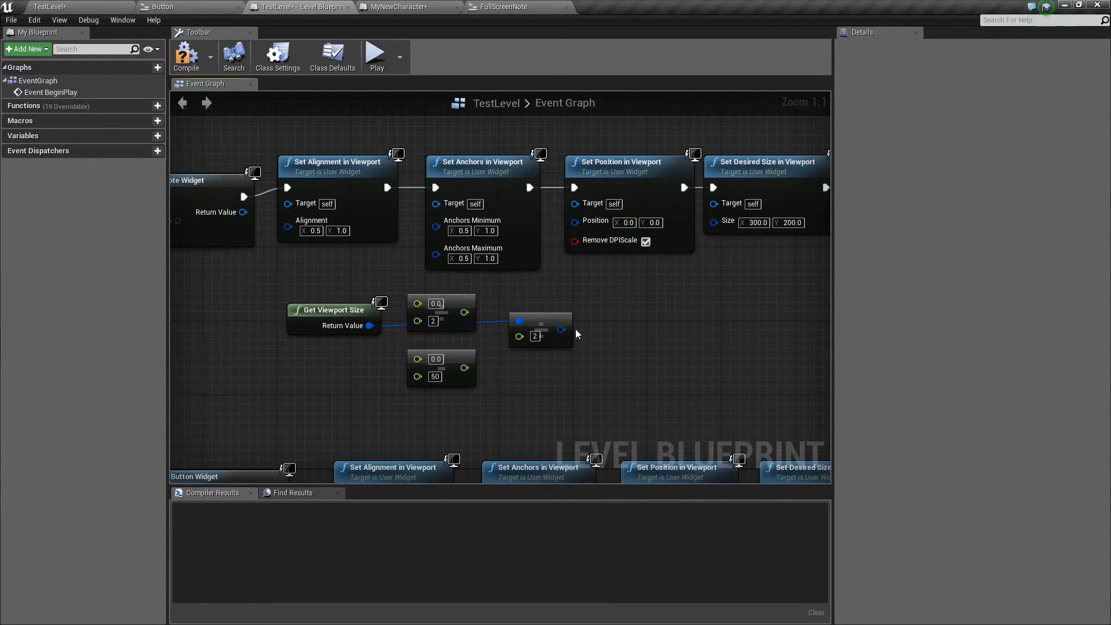
pyautogui.moveTo(560, 329); pyautogui.dragTo(576, 222)
# Step: Set the full-screen note's Alignment Y, Anchors Minimum Y and Anchors Maximum Y to 0.5
pyautogui.moveTo(402, 257); pyautogui.dragTo(464, 286, button='right')
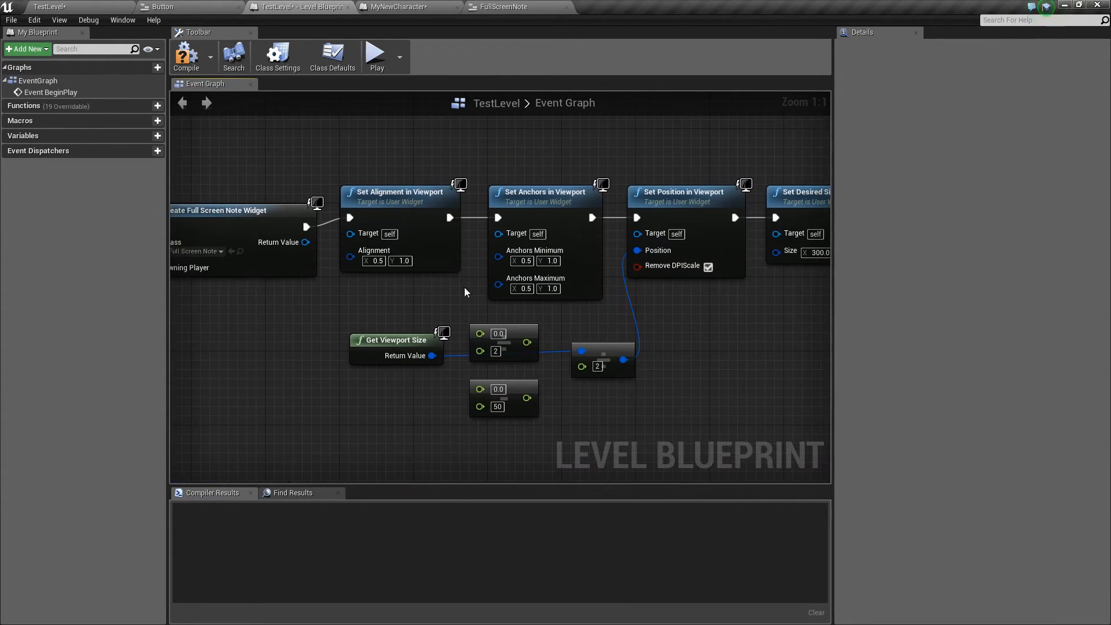
pyautogui.write('0.5')
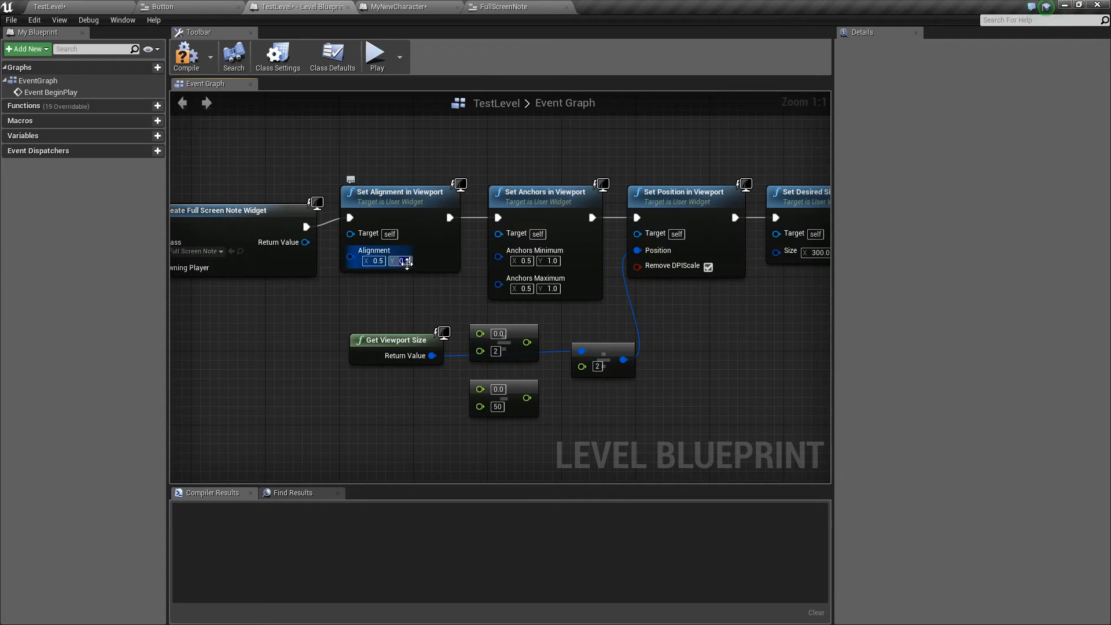
pyautogui.press('Return')
pyautogui.click(553, 261)
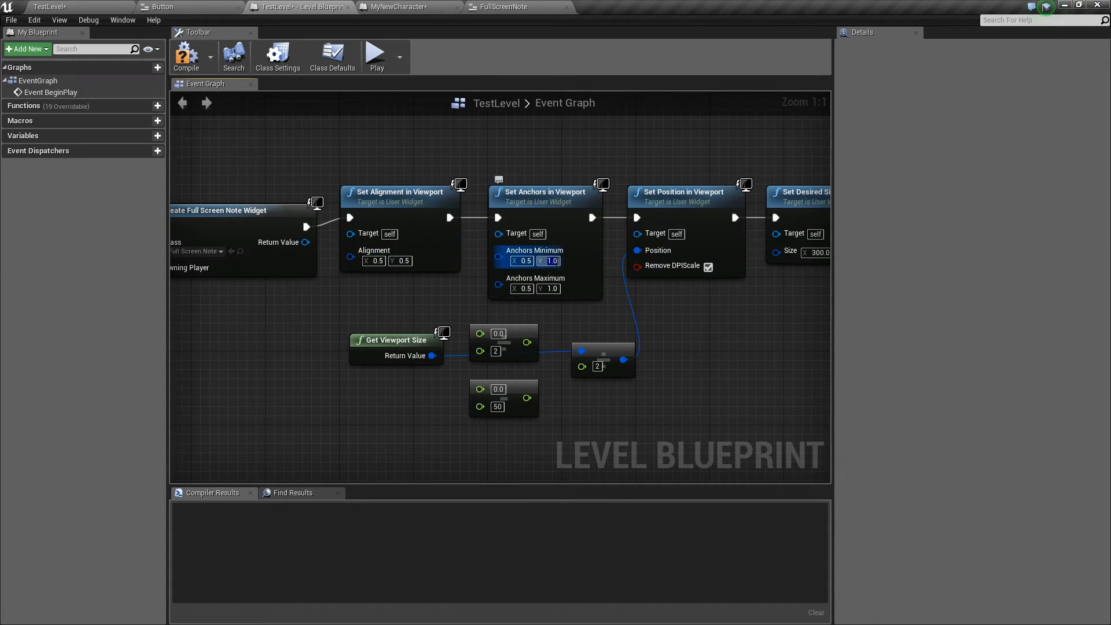
pyautogui.press('Tab')
pyautogui.press('BackSpace')
pyautogui.write('0.5')
pyautogui.press('Return')
# Step: Connect the Get Viewport Size return value to Size on Set Desired Size in Viewport
pyautogui.moveTo(630, 301); pyautogui.dragTo(416, 313, button='right')
pyautogui.moveTo(347, 321); pyautogui.dragTo(442, 311, button='right')
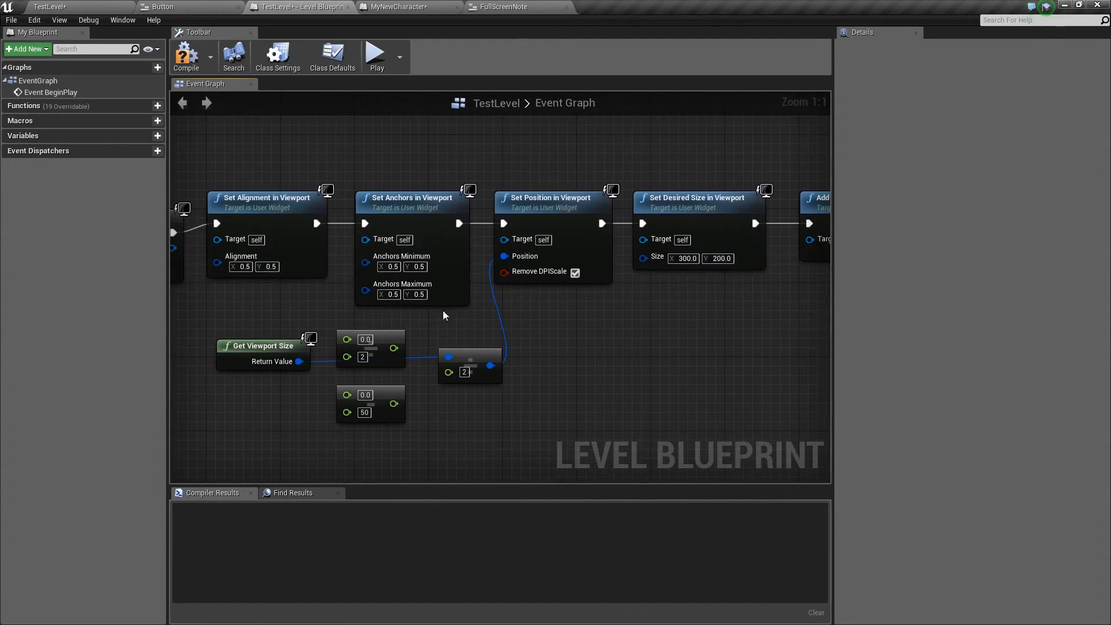
pyautogui.moveTo(304, 366); pyautogui.dragTo(645, 258)
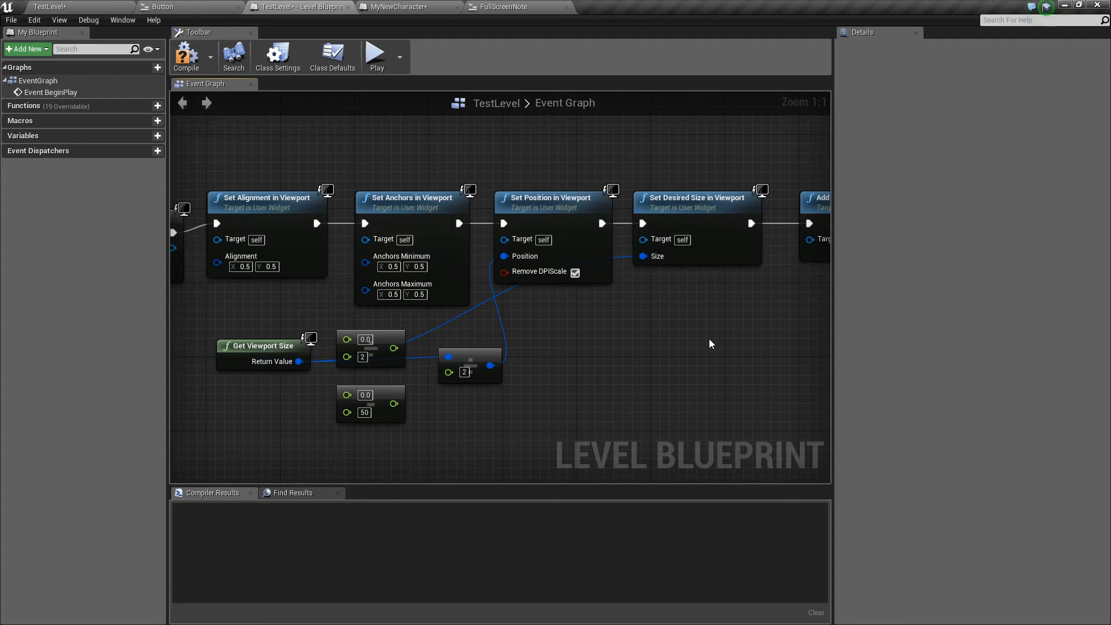
# Step: Connect Add to Viewport's Target to the Full Screen Note widget's Return Value and align Event BeginPlay and the create node with the chain
pyautogui.moveTo(709, 338); pyautogui.dragTo(594, 348, button='right')
pyautogui.moveTo(602, 293)
pyautogui.mouseDown(button='right')
pyautogui.moveTo(518, 311)
pyautogui.moveTo(589, 311)
pyautogui.mouseUp(button='right')
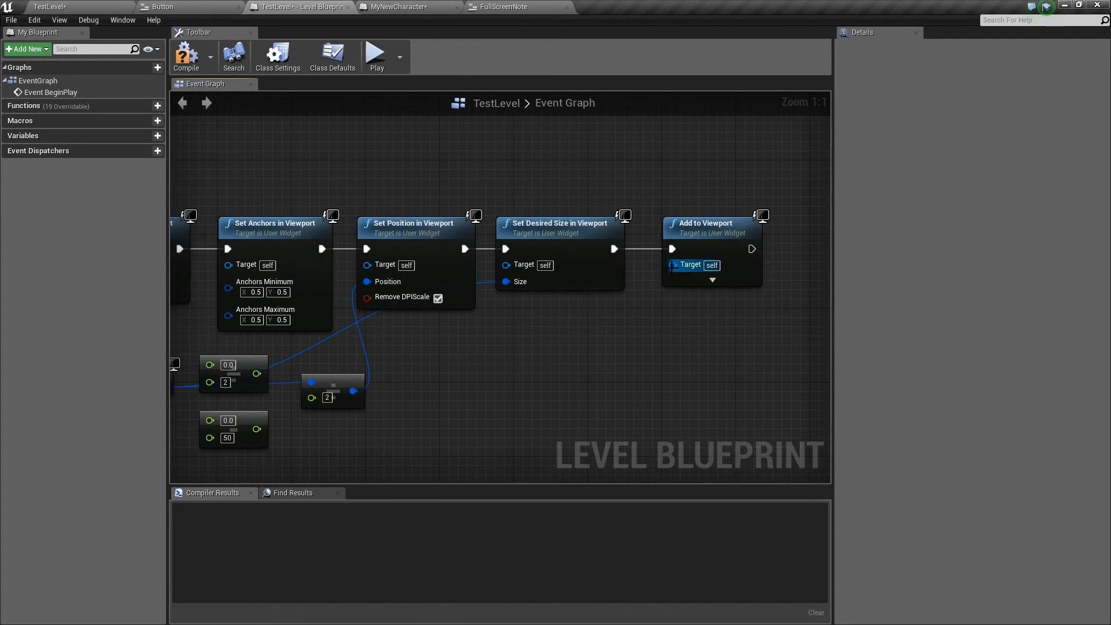
pyautogui.moveTo(674, 265); pyautogui.dragTo(289, 273)
pyautogui.moveTo(238, 375); pyautogui.dragTo(471, 377, button='right')
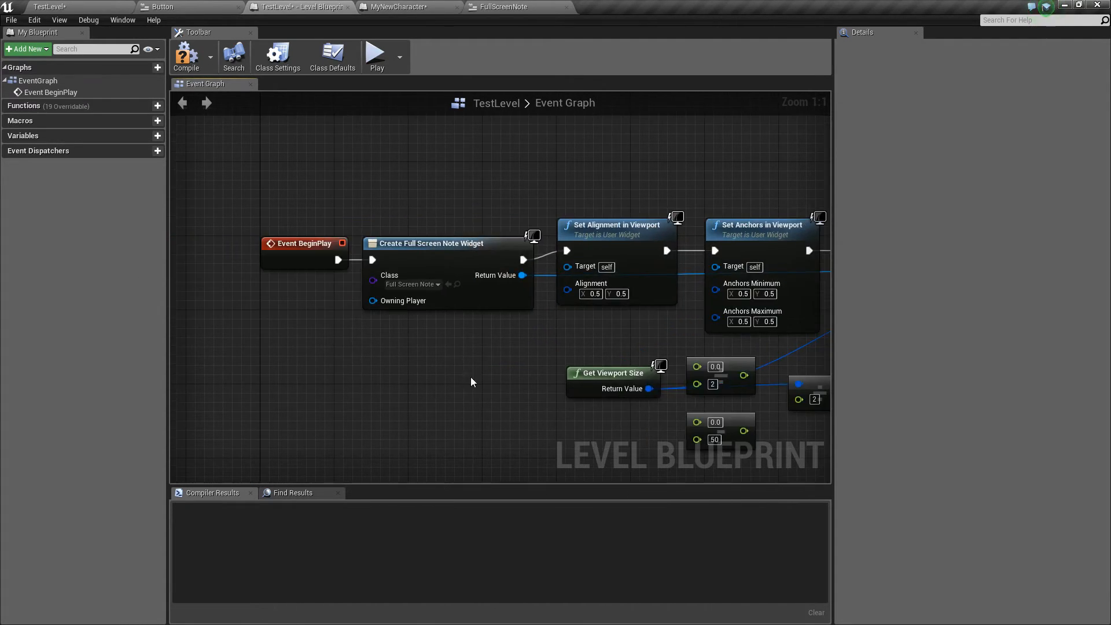
pyautogui.moveTo(453, 365); pyautogui.dragTo(290, 232)
pyautogui.moveTo(398, 250); pyautogui.dragTo(385, 234)
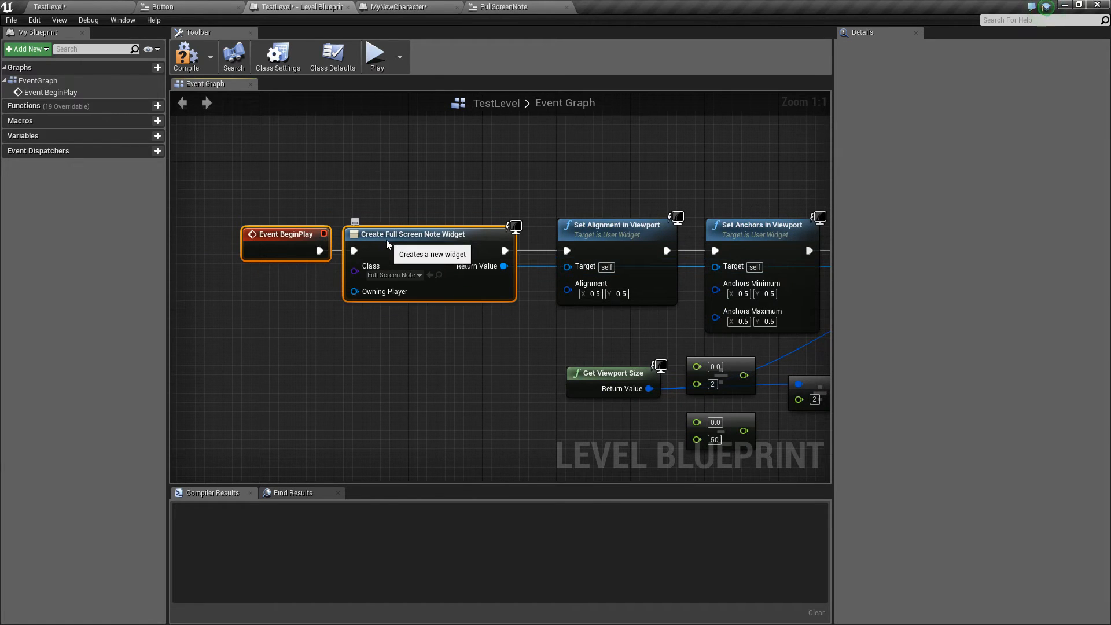
# Step: Connect the Full Screen Note widget's Return Value to the Targets of the alignment, anchors, position and size nodes, and compile the level blueprint
pyautogui.click(376, 65)
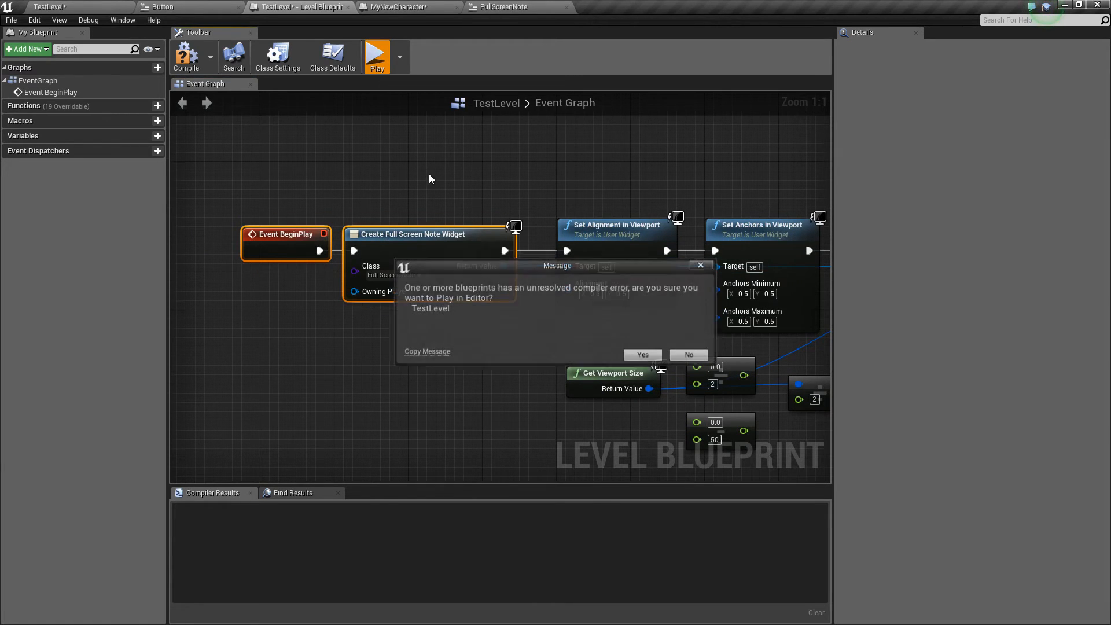
pyautogui.click(689, 355)
pyautogui.moveTo(453, 182); pyautogui.dragTo(389, 170, button='right')
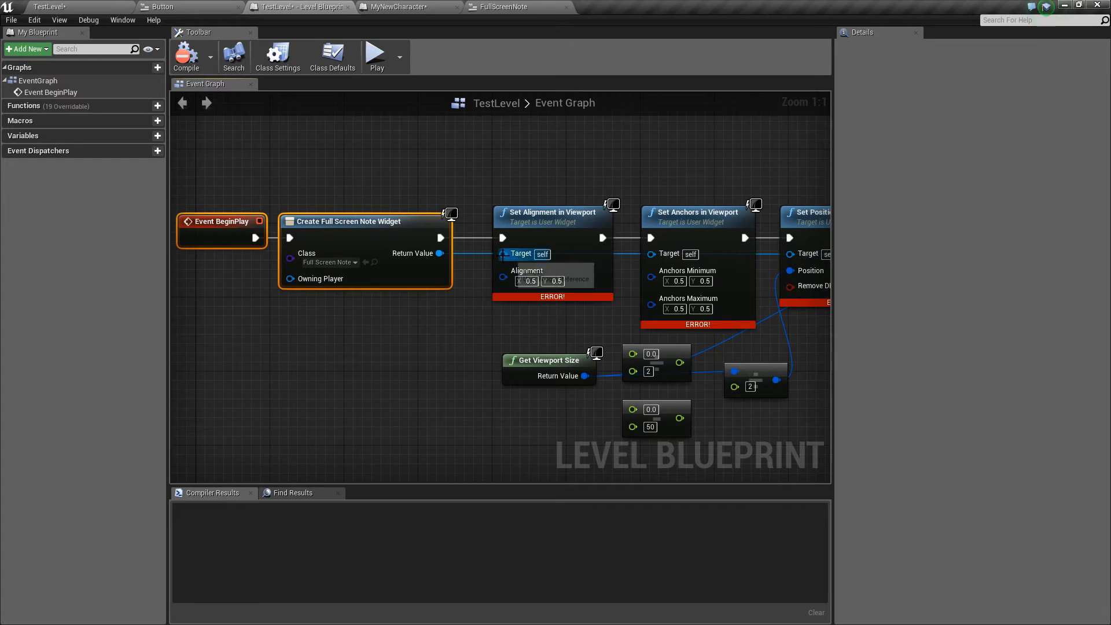
pyautogui.moveTo(502, 253); pyautogui.dragTo(651, 253)
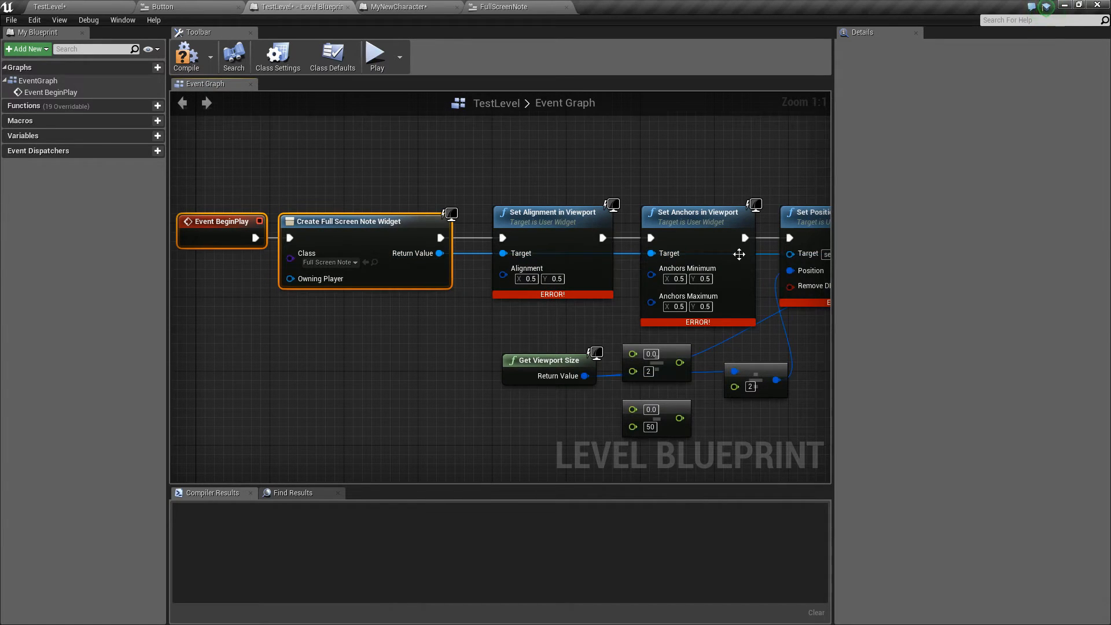
pyautogui.moveTo(440, 254); pyautogui.dragTo(389, 255)
pyautogui.moveTo(226, 135); pyautogui.dragTo(418, 123, button='right')
pyautogui.press('F7')
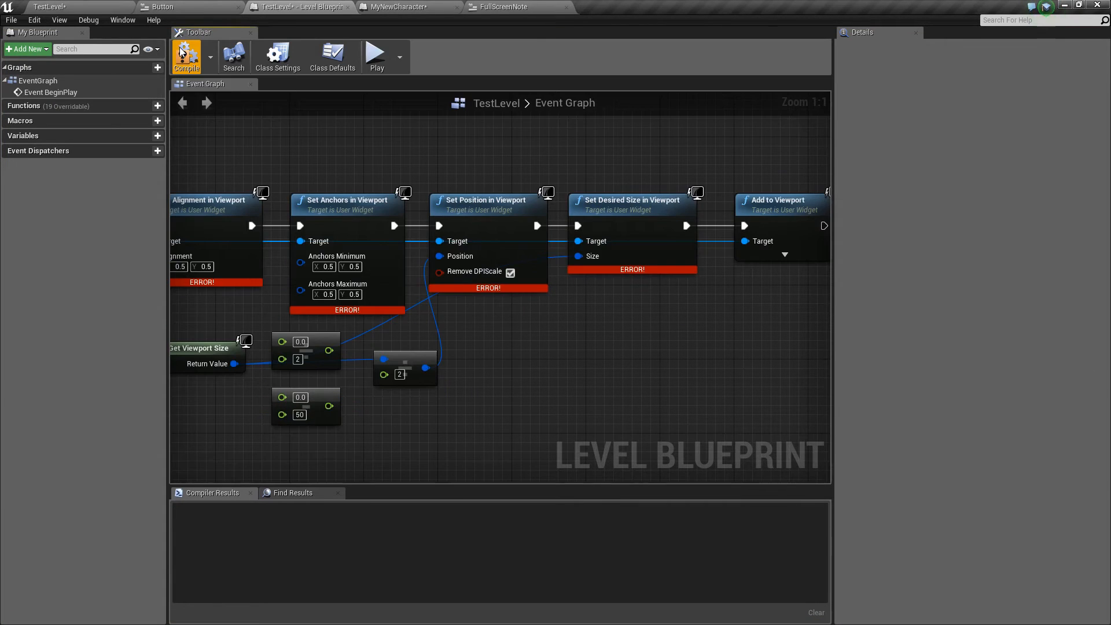
pyautogui.moveTo(227, 135); pyautogui.dragTo(496, 134, button='right')
pyautogui.moveTo(426, 134); pyautogui.dragTo(543, 136, button='right')
pyautogui.click(540, 135)
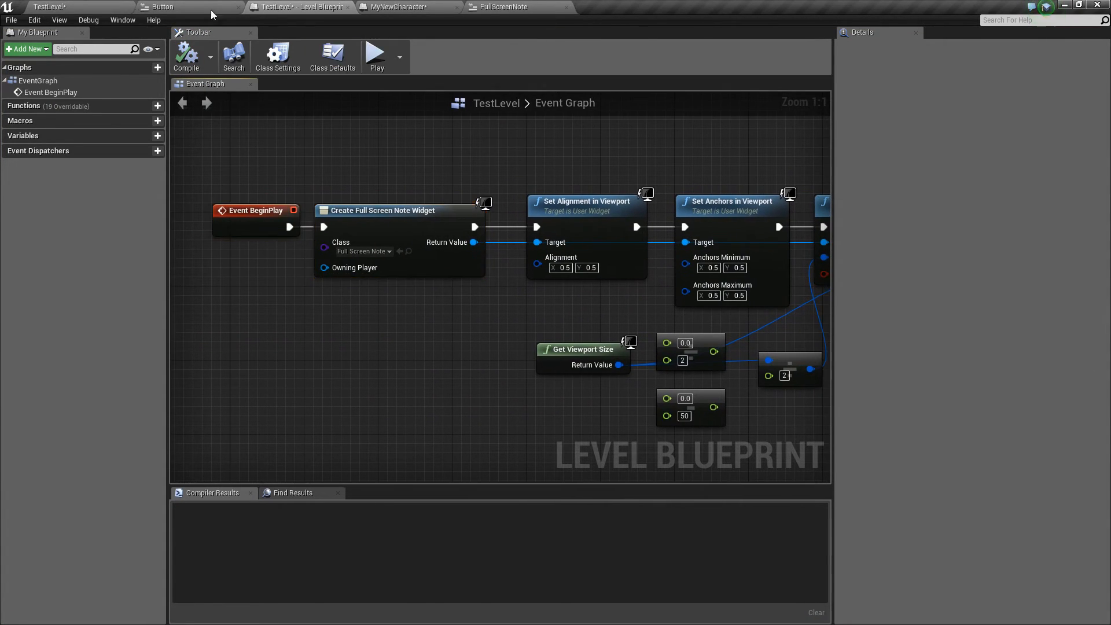
# Step: Play TestLevel in the editor viewport to check how the full-screen note is displayed, and stop the session
pyautogui.click(79, 3)
pyautogui.click(509, 43)
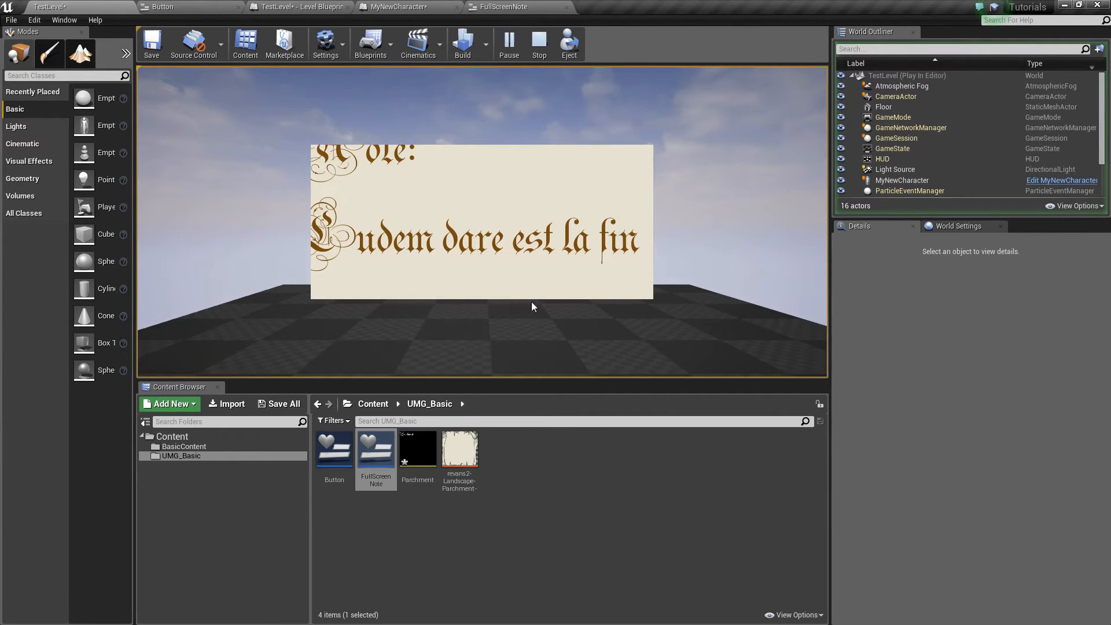
pyautogui.press('Escape')
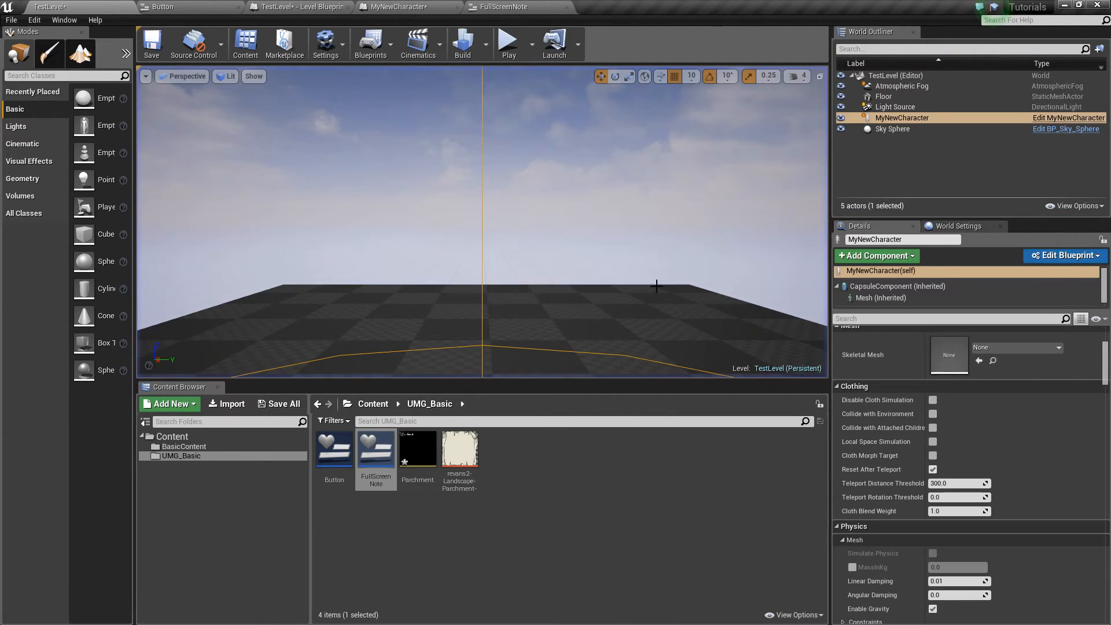
# Step: Try turning off Remove DPIScale on the note's Set Position in Viewport node and preview the game
pyautogui.click(301, 6)
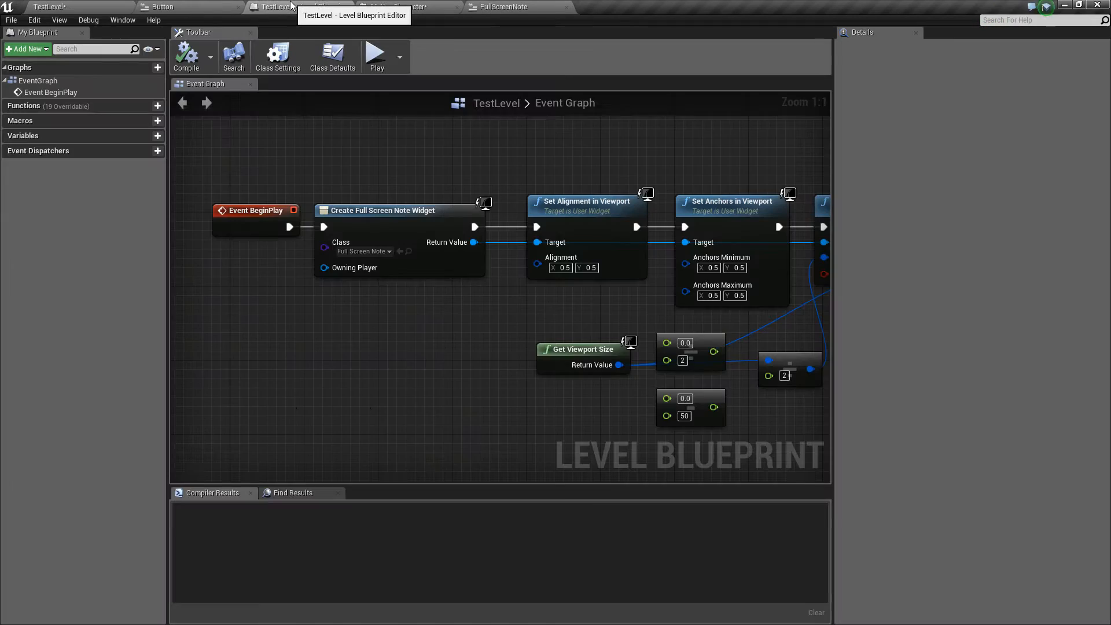
pyautogui.moveTo(576, 339); pyautogui.dragTo(255, 267, button='right')
pyautogui.moveTo(585, 199); pyautogui.dragTo(558, 270, button='right')
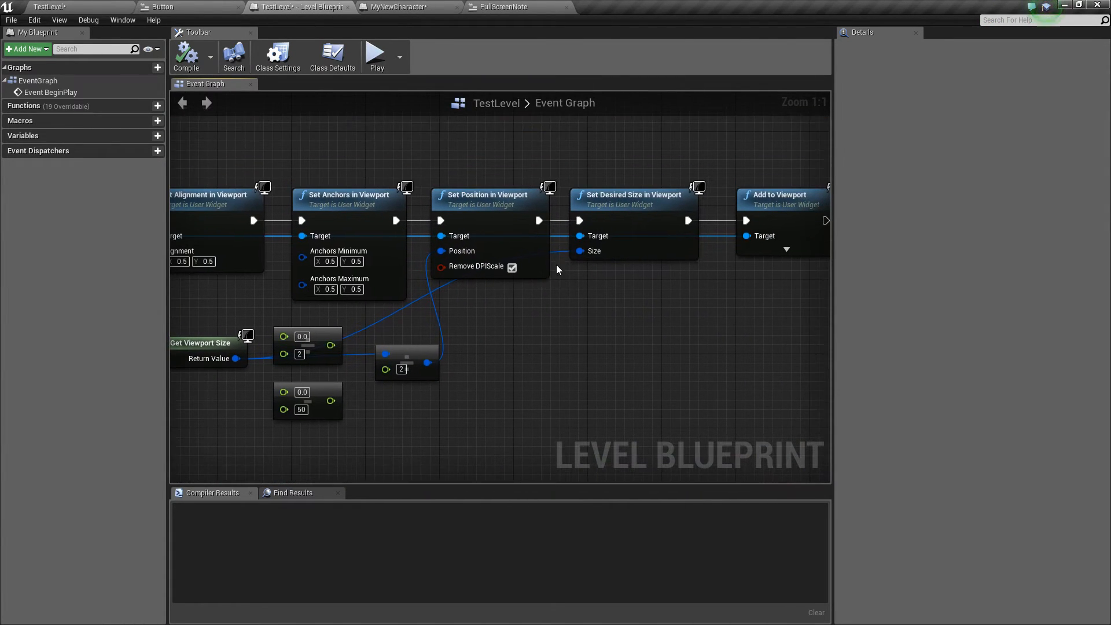
pyautogui.click(513, 267)
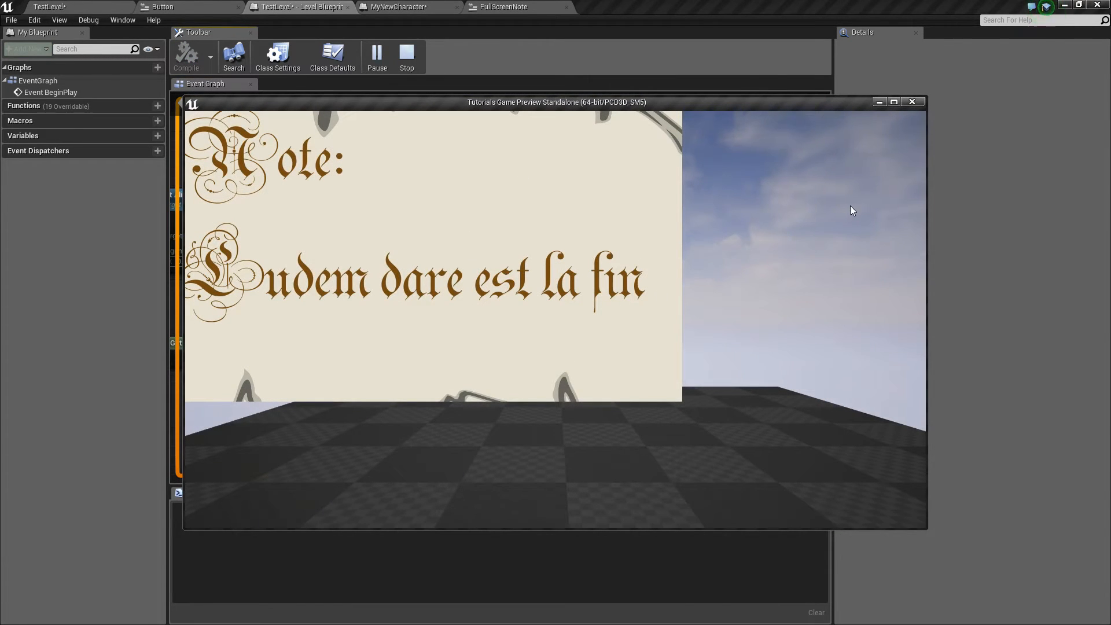
pyautogui.press('Escape')
# Step: Move the note's Get Viewport Size node farther away from the math nodes to make room between them
pyautogui.moveTo(487, 369); pyautogui.dragTo(572, 363, button='right')
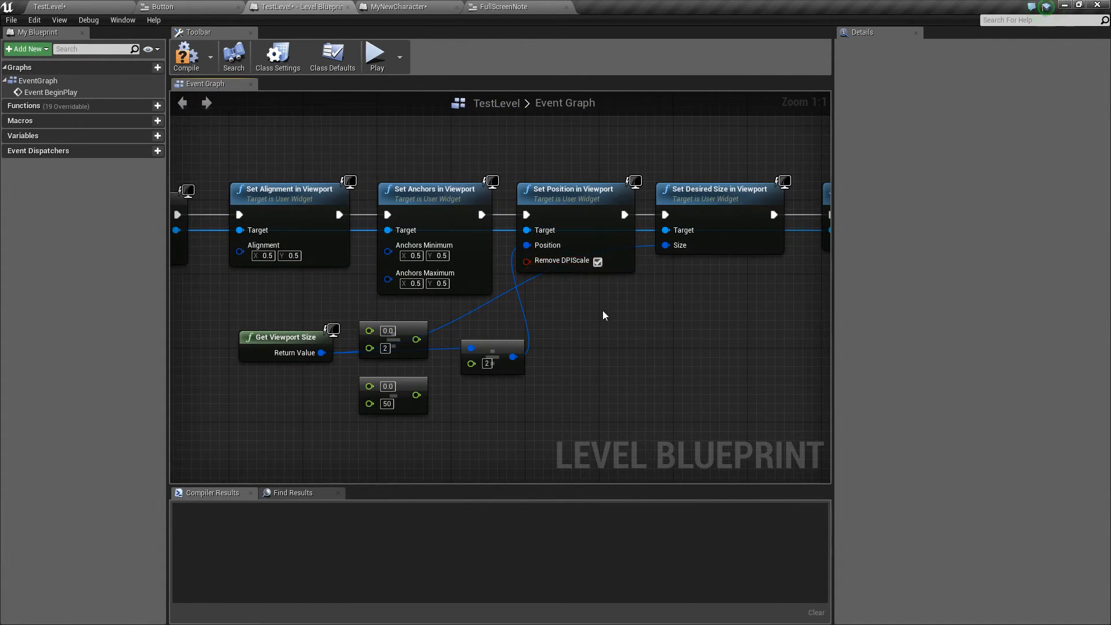
pyautogui.moveTo(603, 316); pyautogui.dragTo(645, 304, button='right')
pyautogui.moveTo(332, 332); pyautogui.dragTo(257, 322)
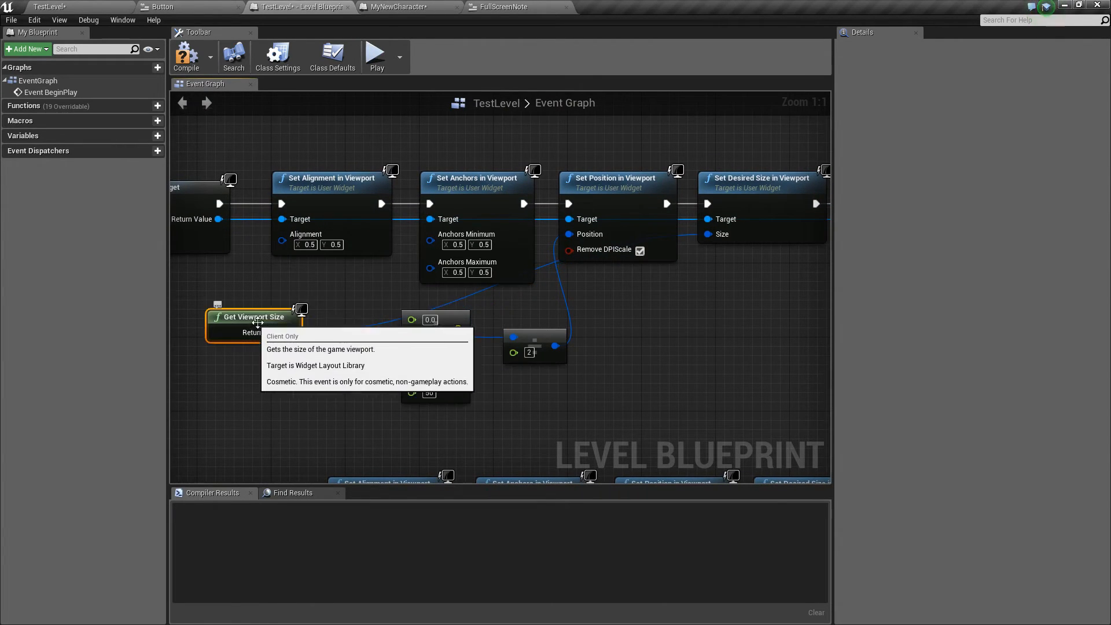
# Step: Arrange the Get Viewport Scale node and its vector divide node compactly below Get Viewport Size in the level blueprint
pyautogui.moveTo(257, 322); pyautogui.dragTo(398, 305, button='right')
pyautogui.moveTo(431, 315); pyautogui.dragTo(464, 332)
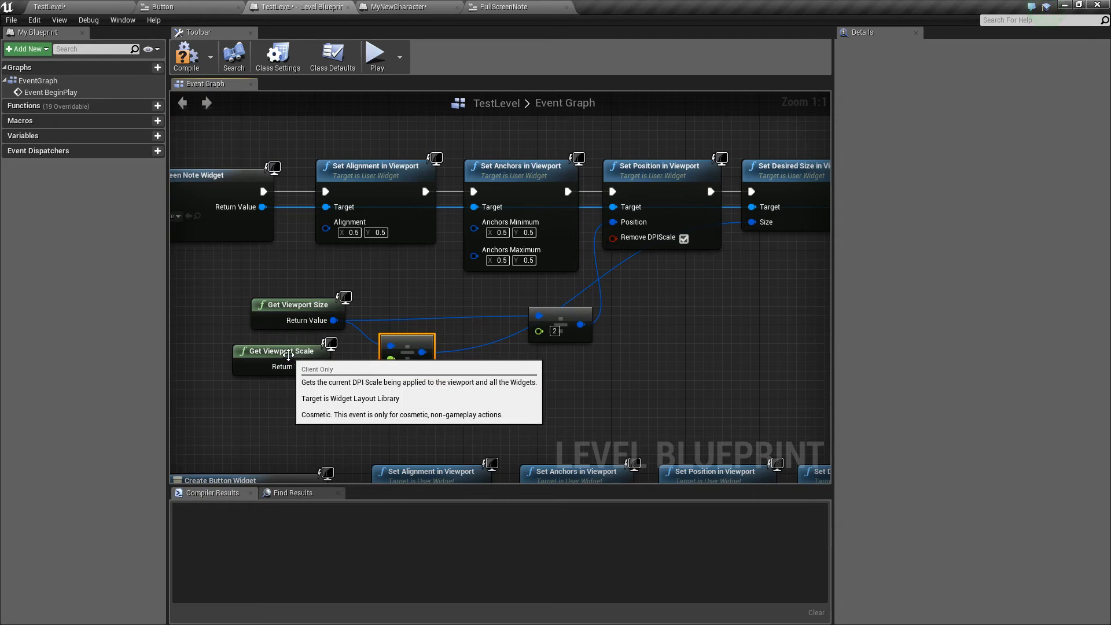
pyautogui.moveTo(288, 355); pyautogui.dragTo(298, 357)
pyautogui.click(306, 402)
pyautogui.moveTo(419, 342); pyautogui.dragTo(409, 346)
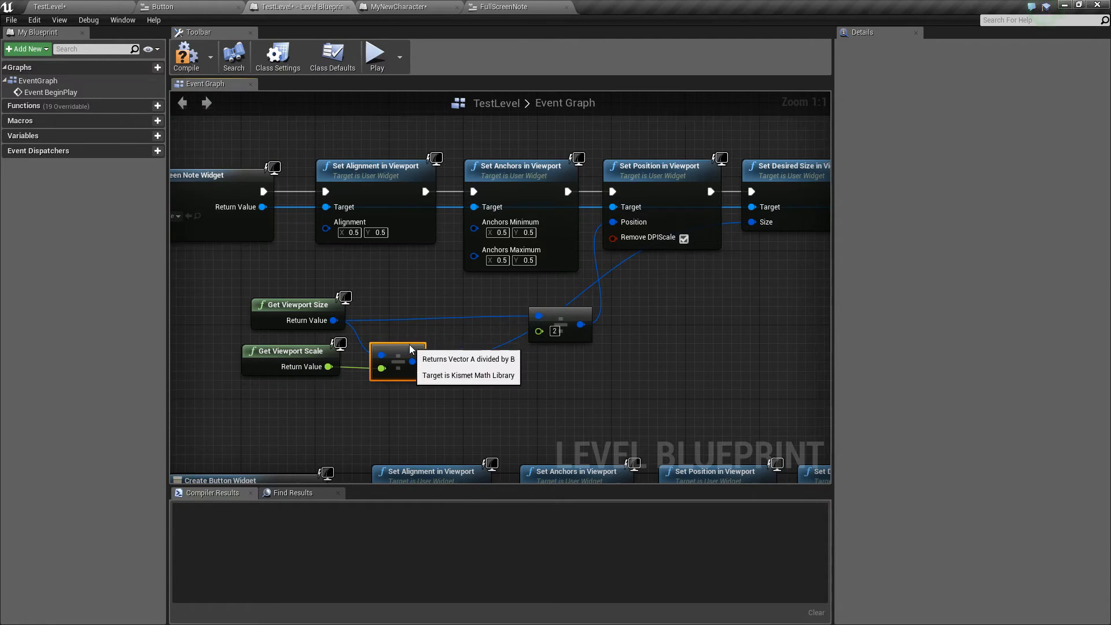
pyautogui.click(301, 304)
pyautogui.click(301, 357)
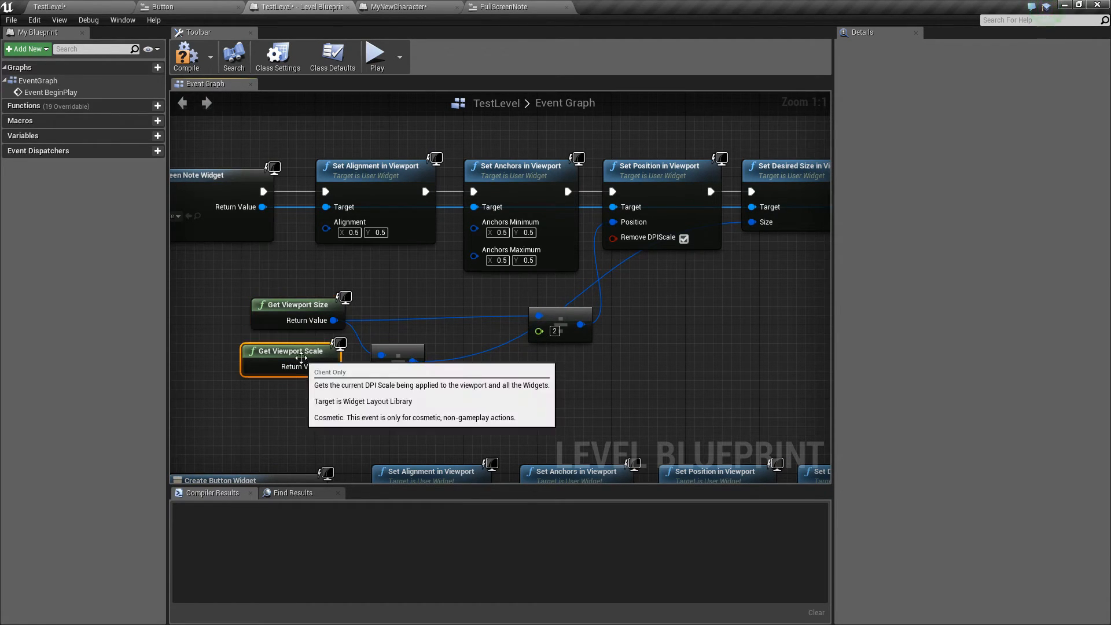
pyautogui.moveTo(520, 351); pyautogui.dragTo(491, 370, button='right')
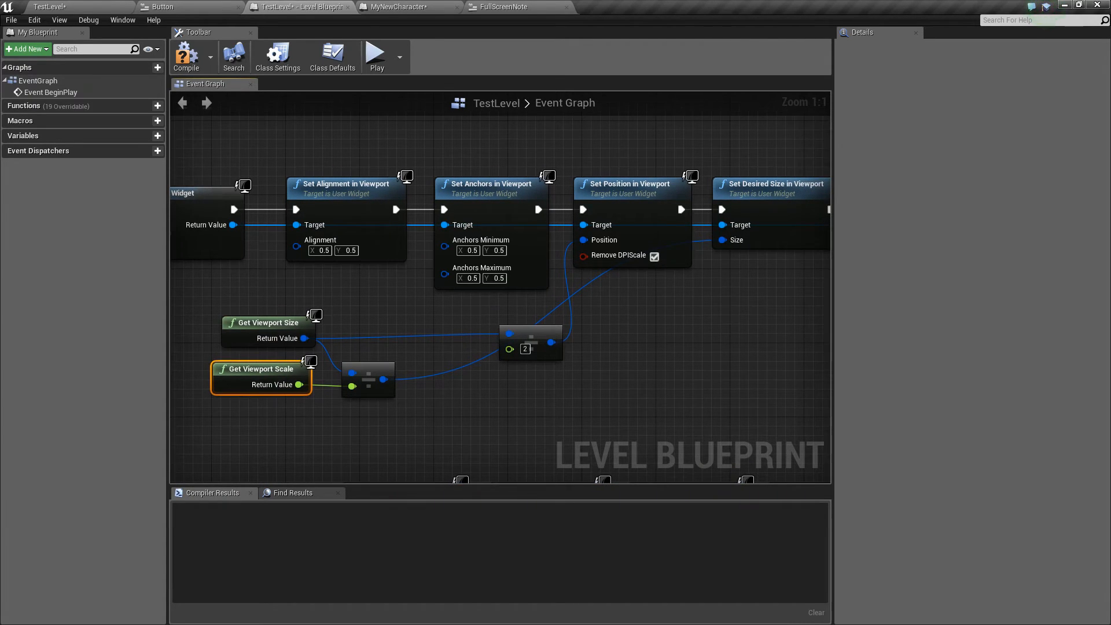
# Step: Preview the game, try the note's button, and read the runtime errors in the Message Log
pyautogui.click(376, 55)
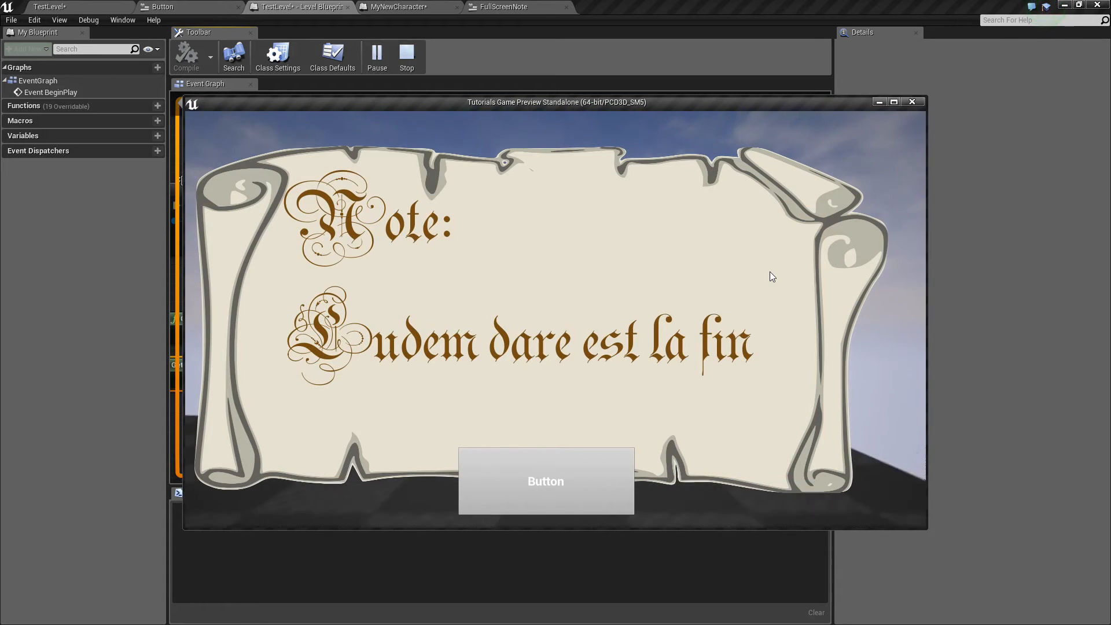
pyautogui.click(571, 468)
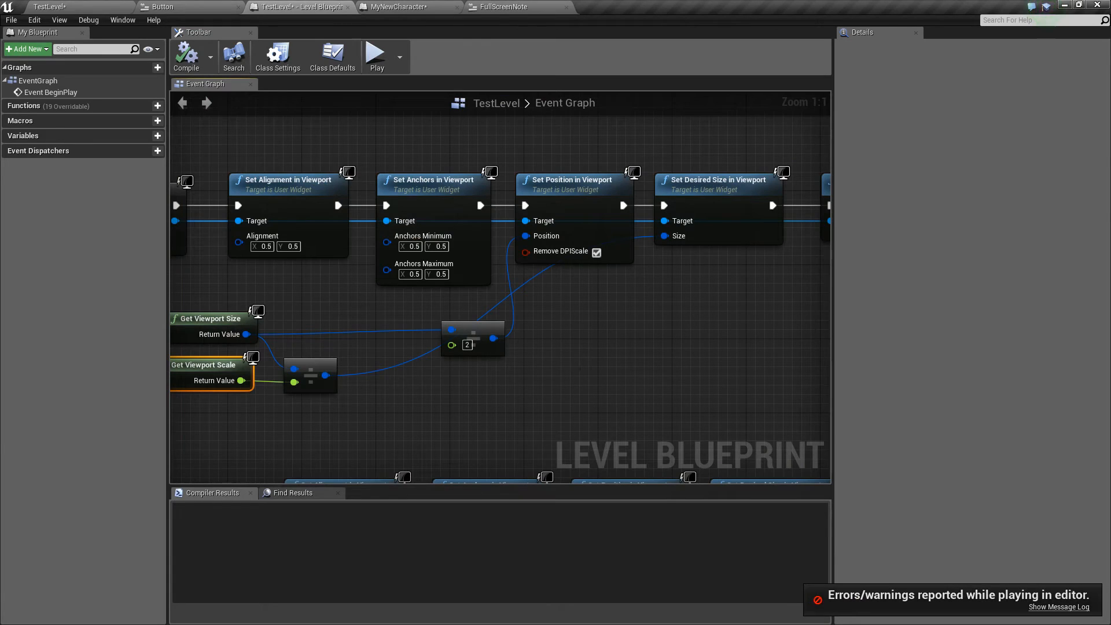
pyautogui.click(1065, 610)
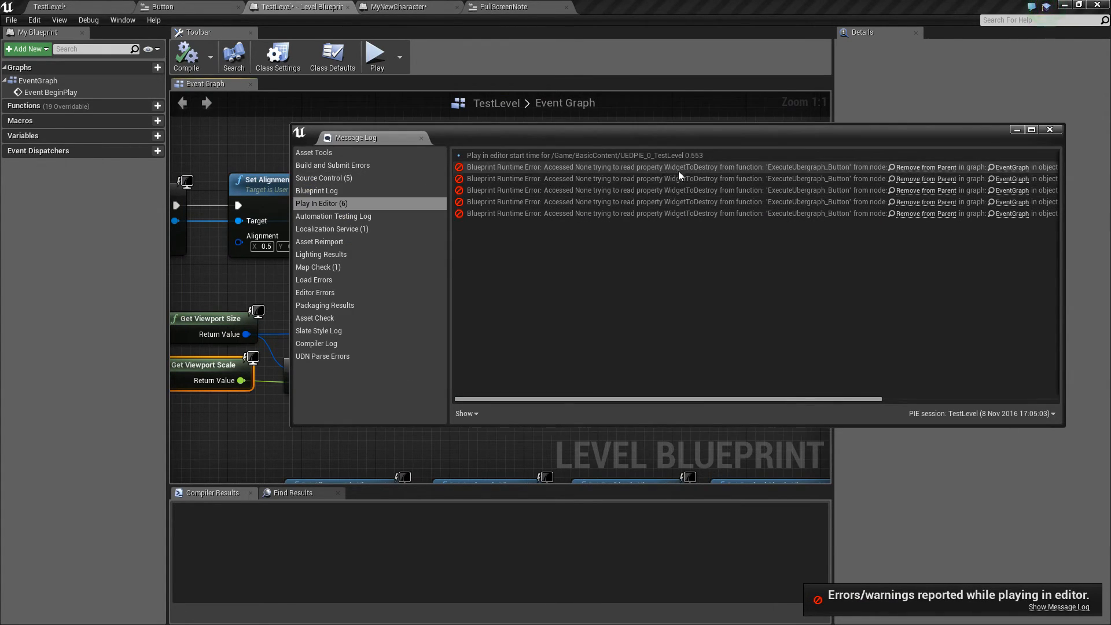
pyautogui.click(1046, 131)
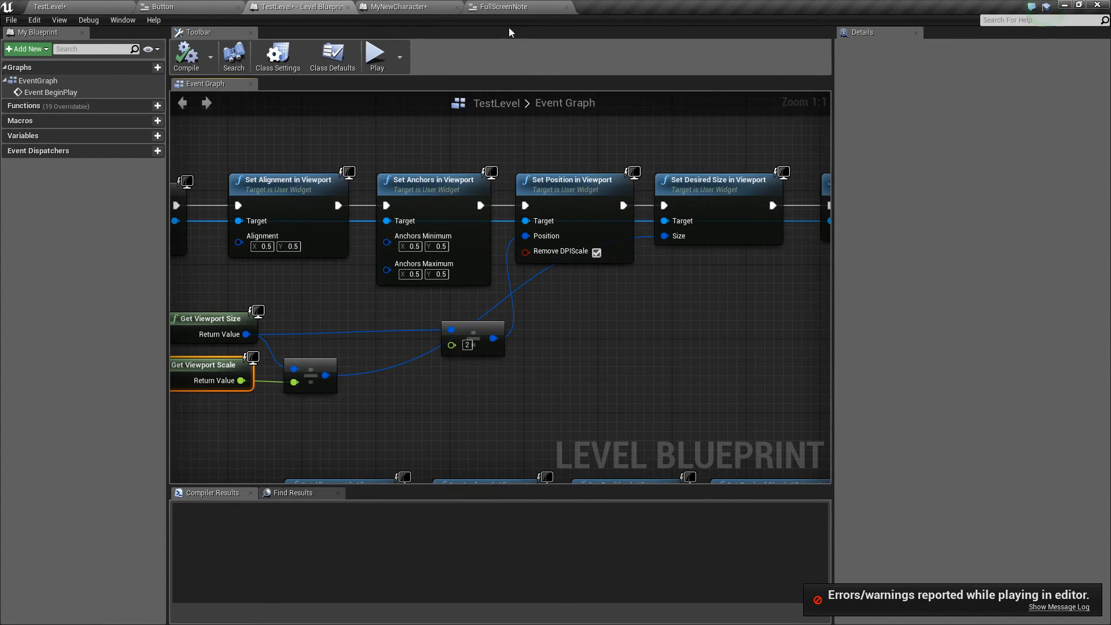
# Step: Place a Button_141 reference in the FullScreenNote event graph and position it beside Event Construct
pyautogui.click(504, 7)
pyautogui.click(1051, 51)
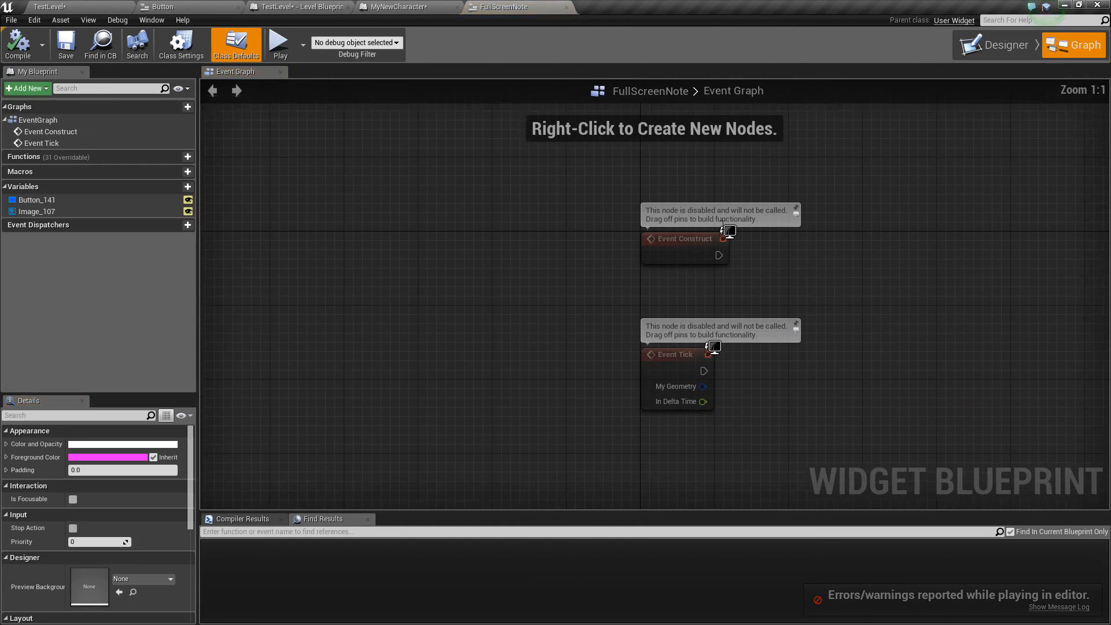
pyautogui.click(994, 45)
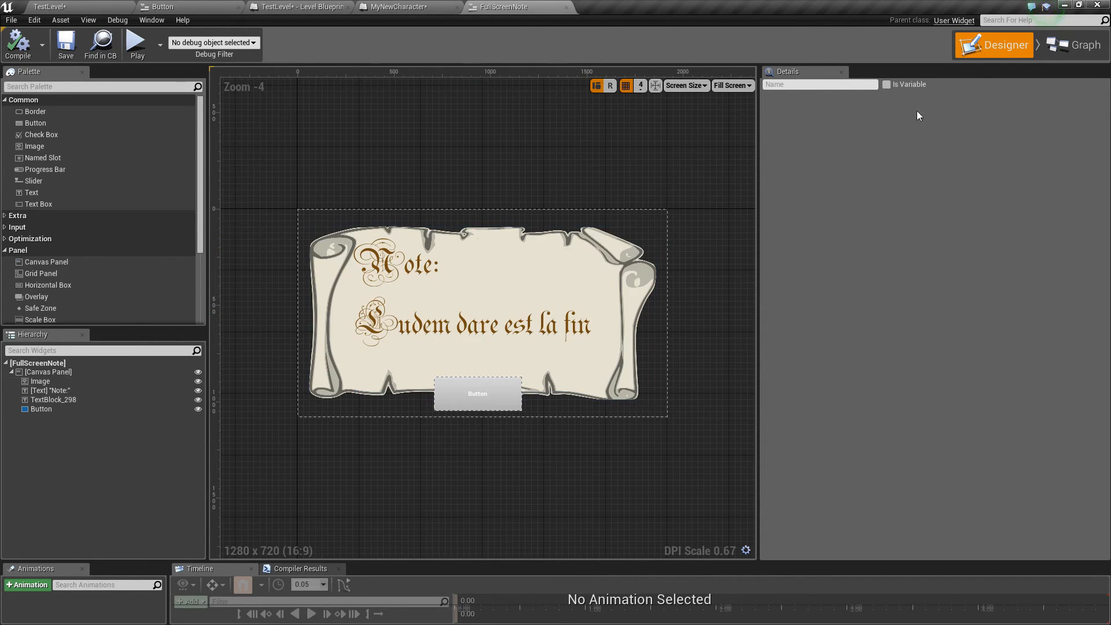
pyautogui.click(1065, 46)
pyautogui.moveTo(591, 244); pyautogui.dragTo(637, 240)
pyautogui.click(295, 244)
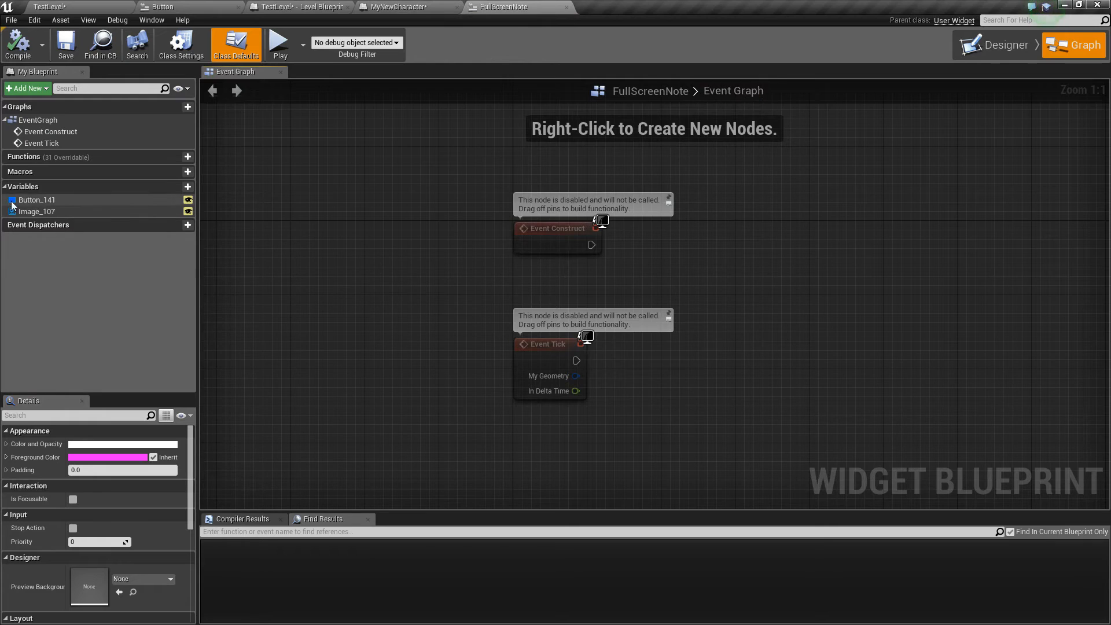
pyautogui.moveTo(29, 201); pyautogui.dragTo(679, 180)
pyautogui.write('set')
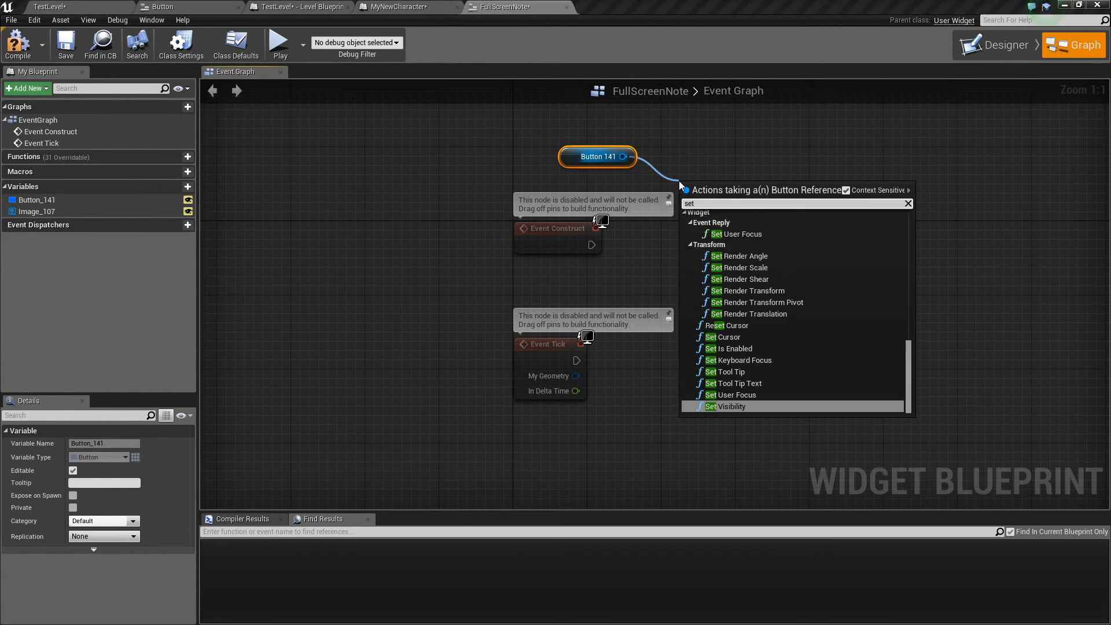
pyautogui.click(648, 449)
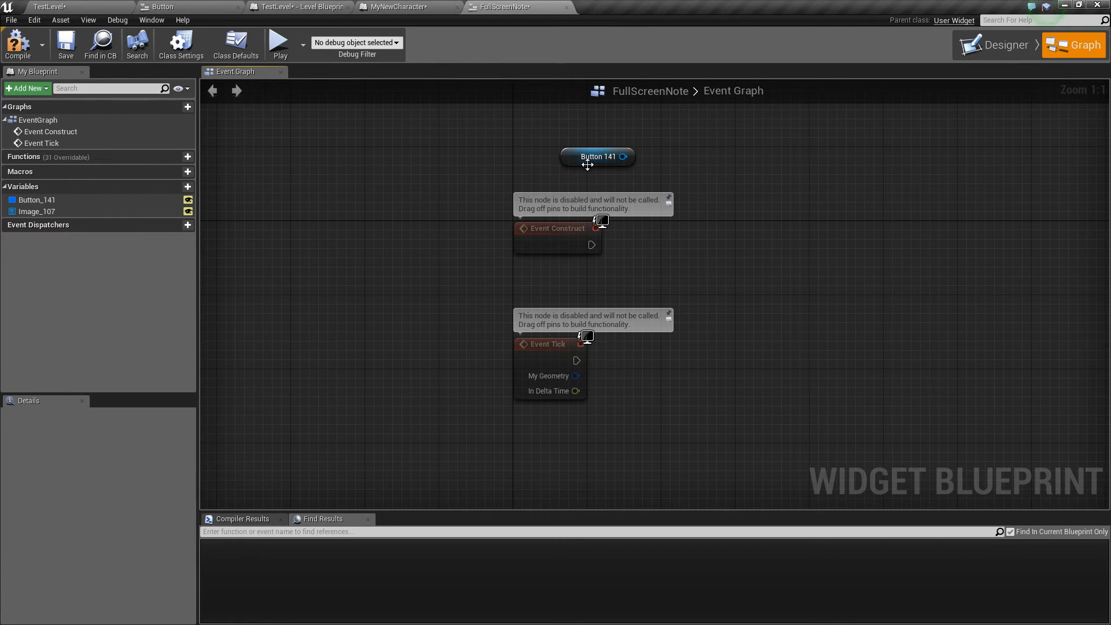
pyautogui.moveTo(575, 149); pyautogui.dragTo(528, 165)
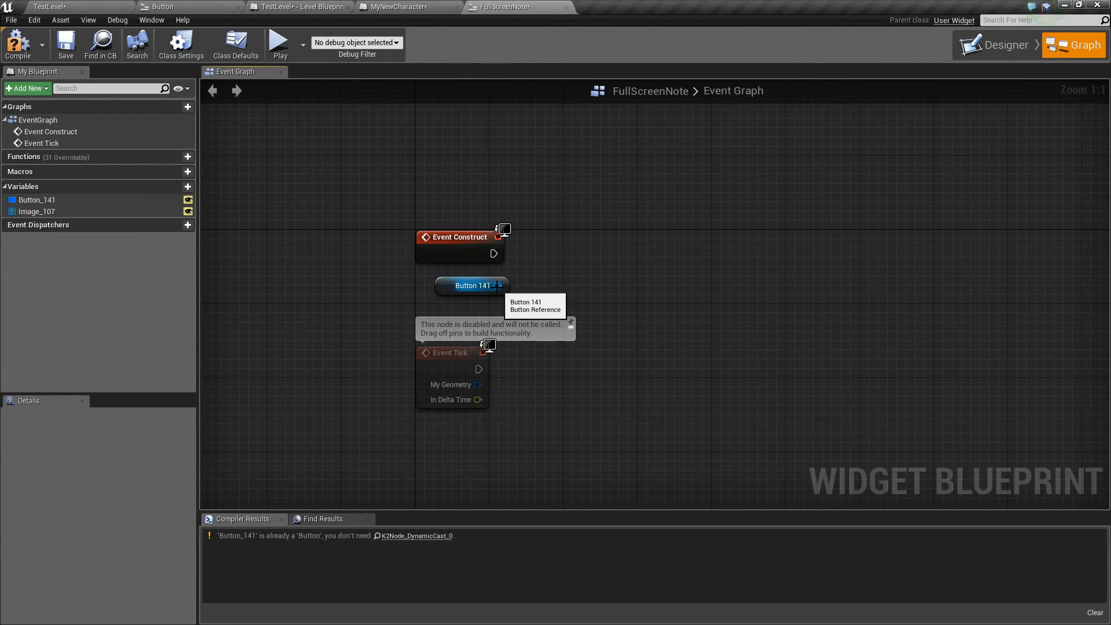
# Step: Add a Set Widget to Destroy node targeting Button 141 and place it beyond Event Construct
pyautogui.moveTo(504, 285); pyautogui.dragTo(567, 259)
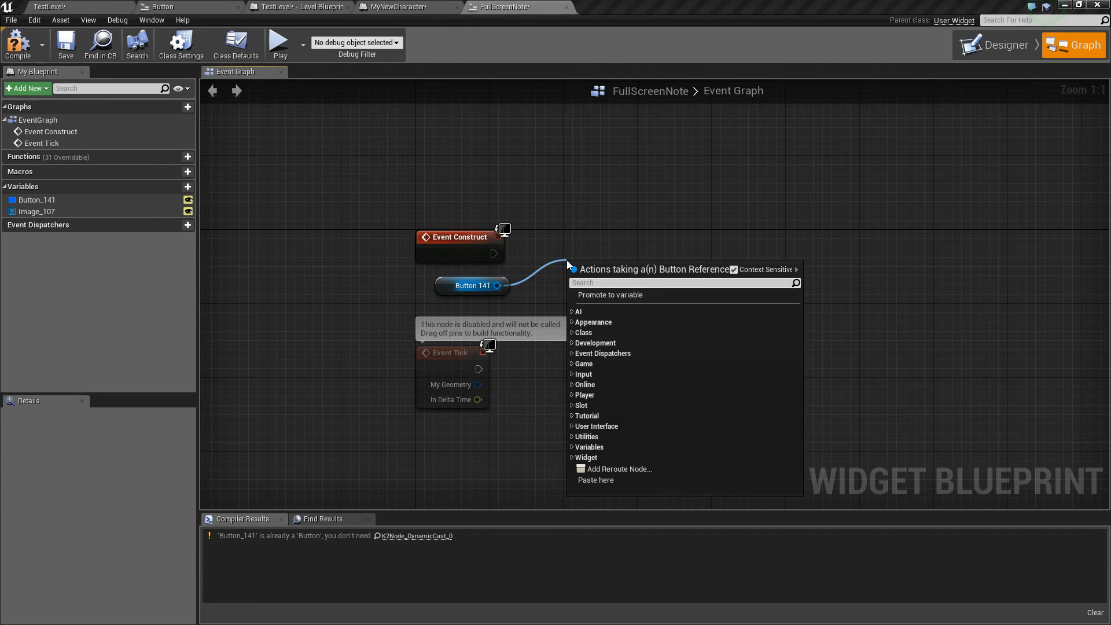
pyautogui.write('set')
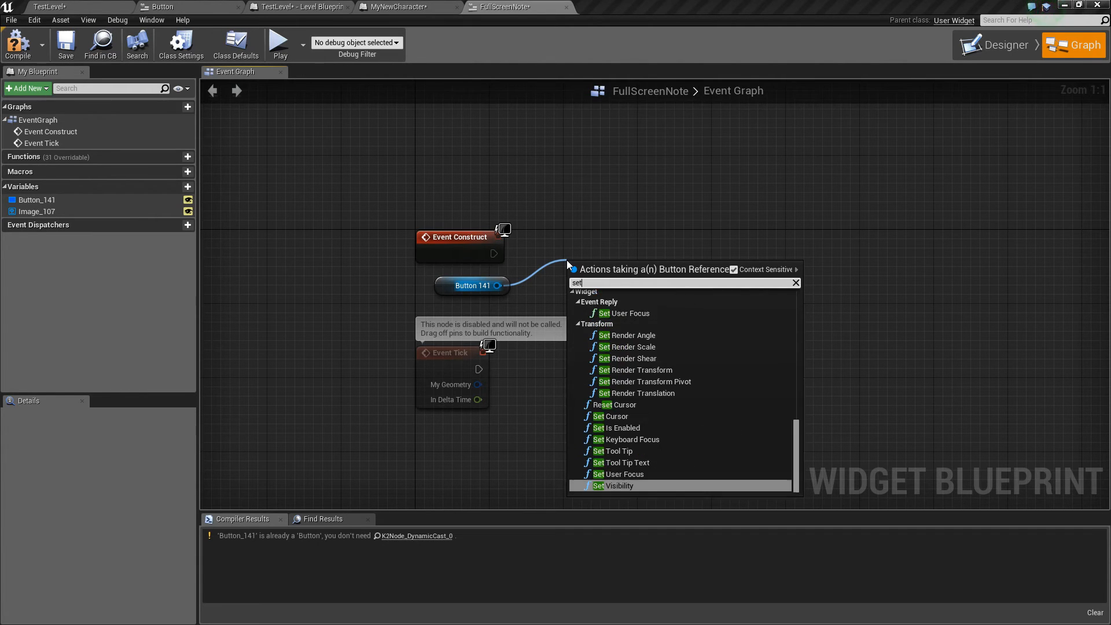
pyautogui.write(' widget ')
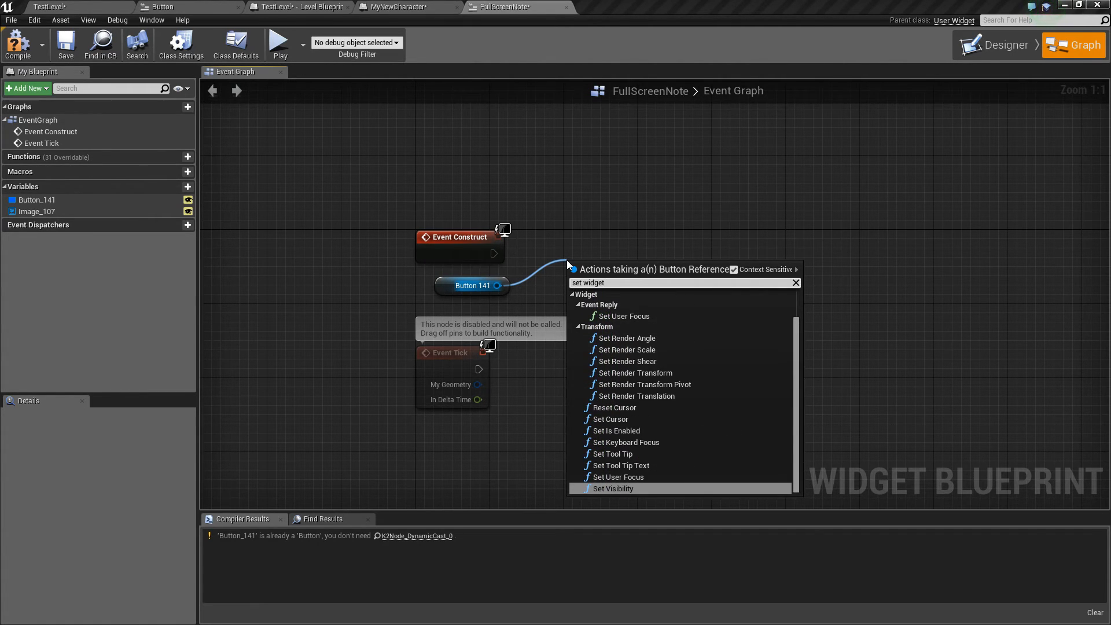
pyautogui.write('to de')
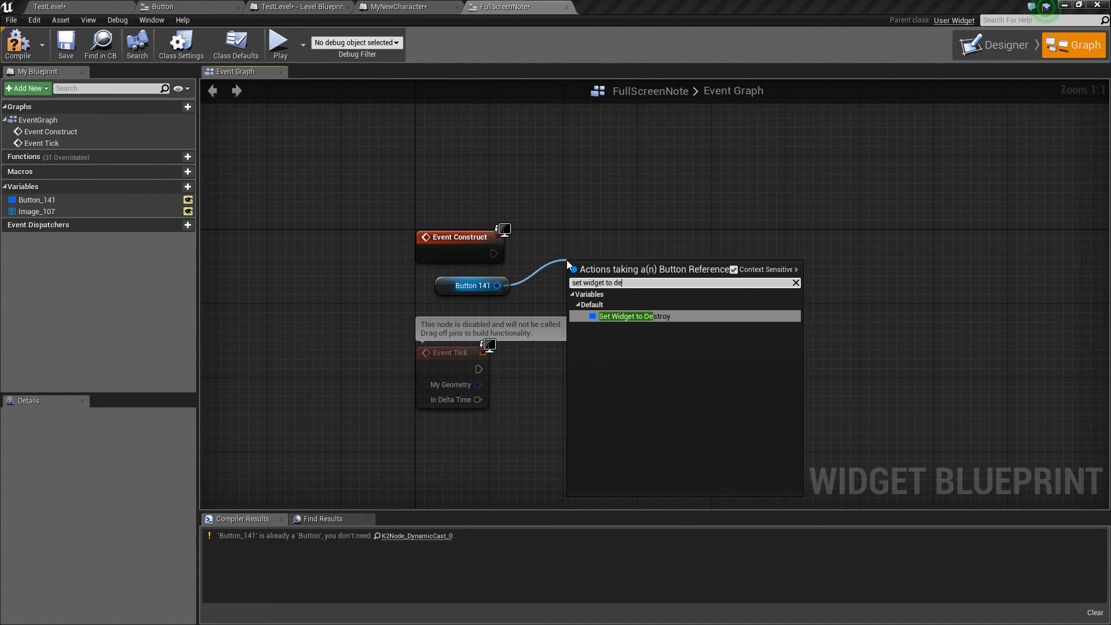
pyautogui.press('Return')
pyautogui.moveTo(567, 265); pyautogui.dragTo(650, 228)
# Step: Feed a Self reference into Widget to Destroy, run the SET node from Event Construct, and compile the tidied widget graph
pyautogui.rightClick(507, 277)
pyautogui.click(540, 265)
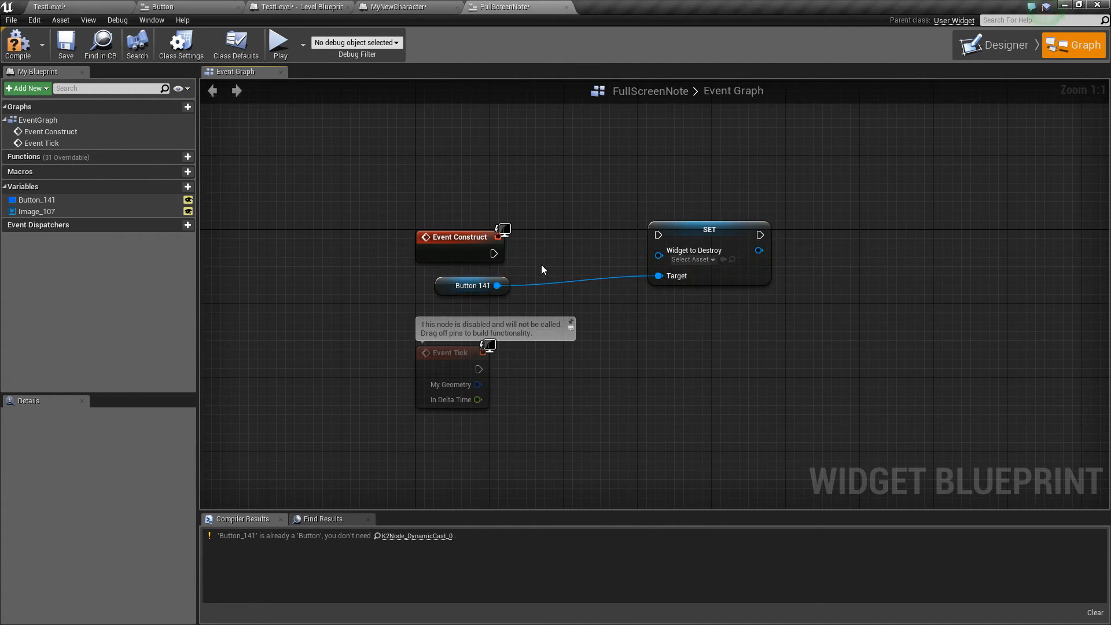
pyautogui.rightClick(540, 265)
pyautogui.write('self')
pyautogui.press('Return')
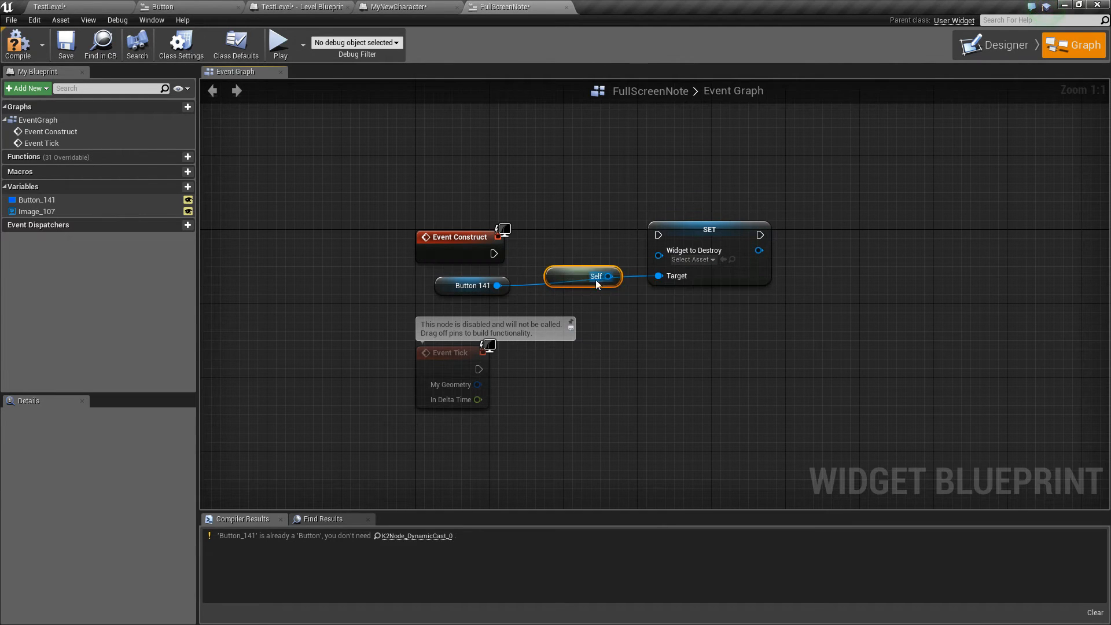
pyautogui.moveTo(608, 276); pyautogui.dragTo(494, 254)
pyautogui.click(29, 30)
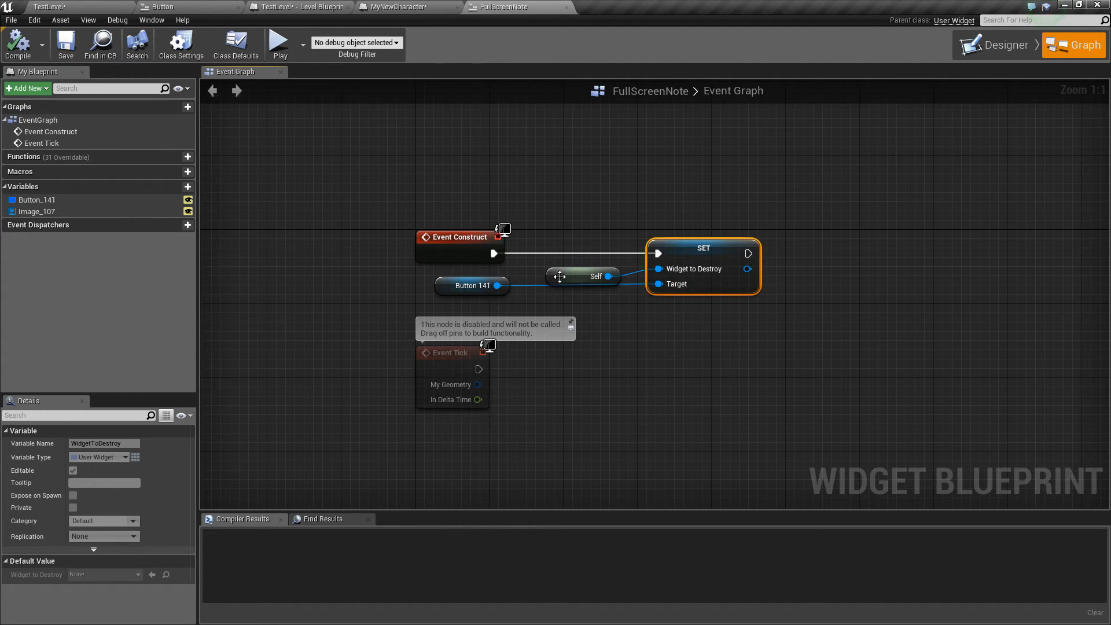
pyautogui.moveTo(559, 277); pyautogui.dragTo(550, 277)
pyautogui.moveTo(471, 285); pyautogui.dragTo(583, 303)
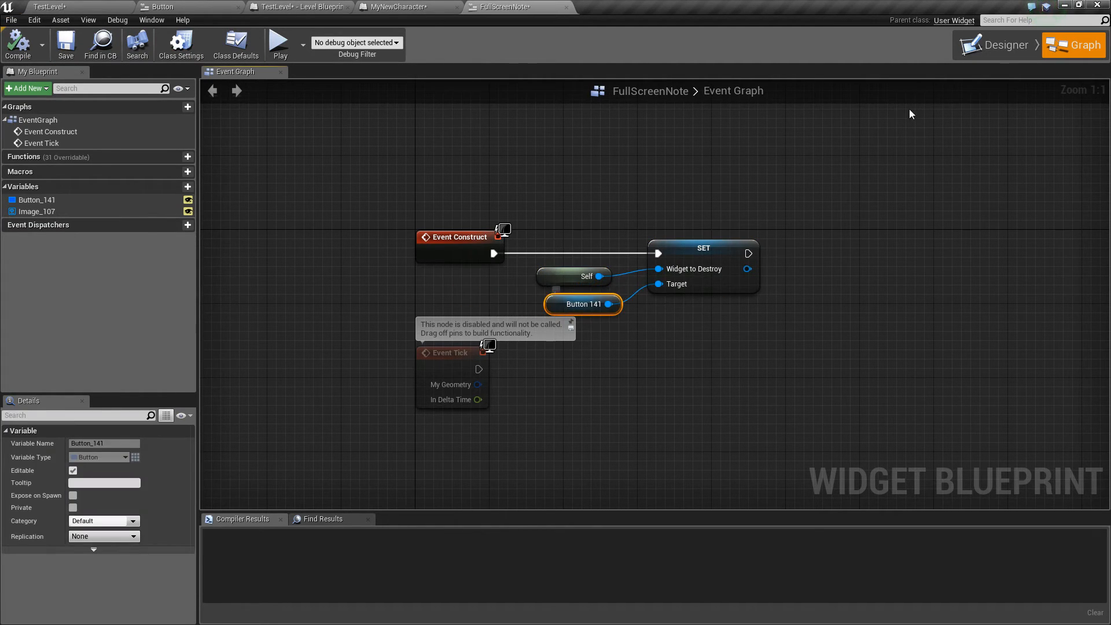
# Step: Review how the note's Event Construct logic assigns the note itself to its embedded Button, comparing the graph with the designer
pyautogui.click(993, 46)
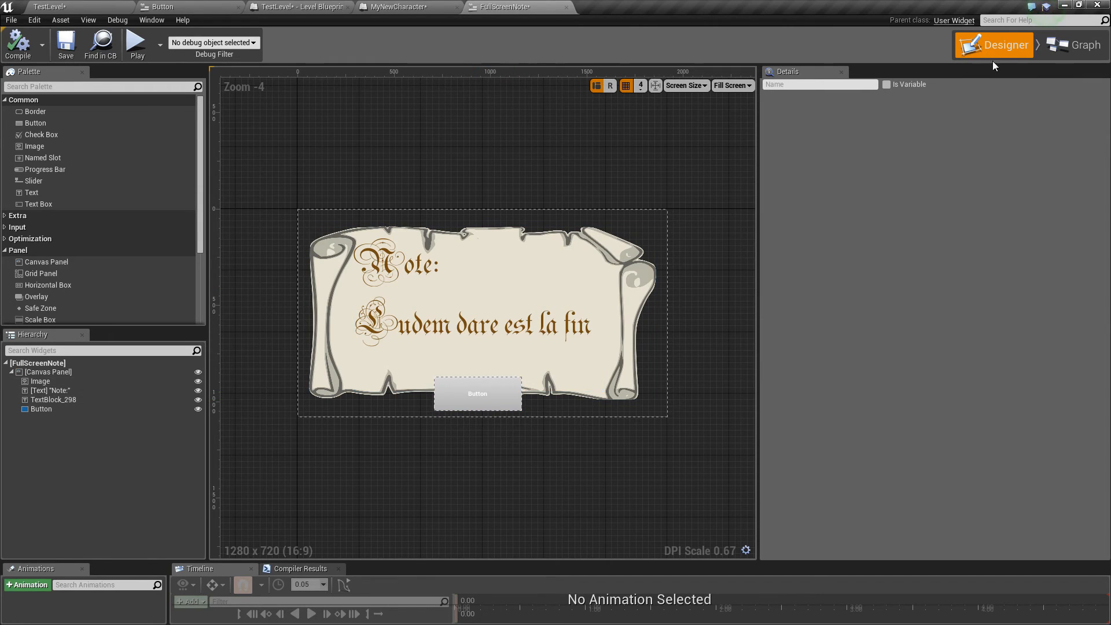
pyautogui.click(1073, 45)
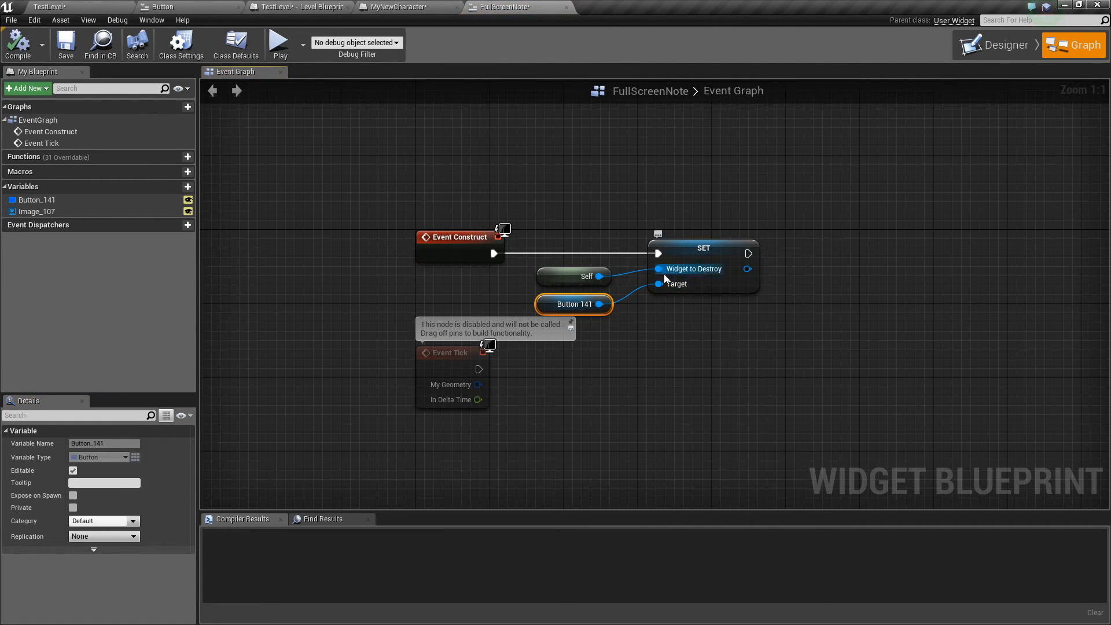
pyautogui.click(579, 277)
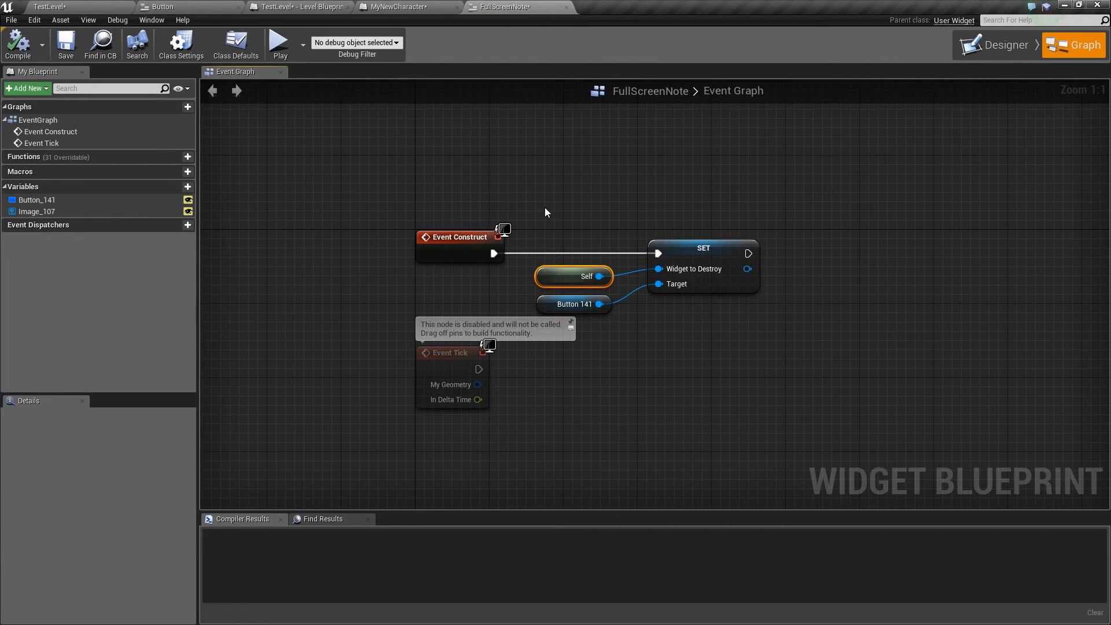
pyautogui.click(995, 45)
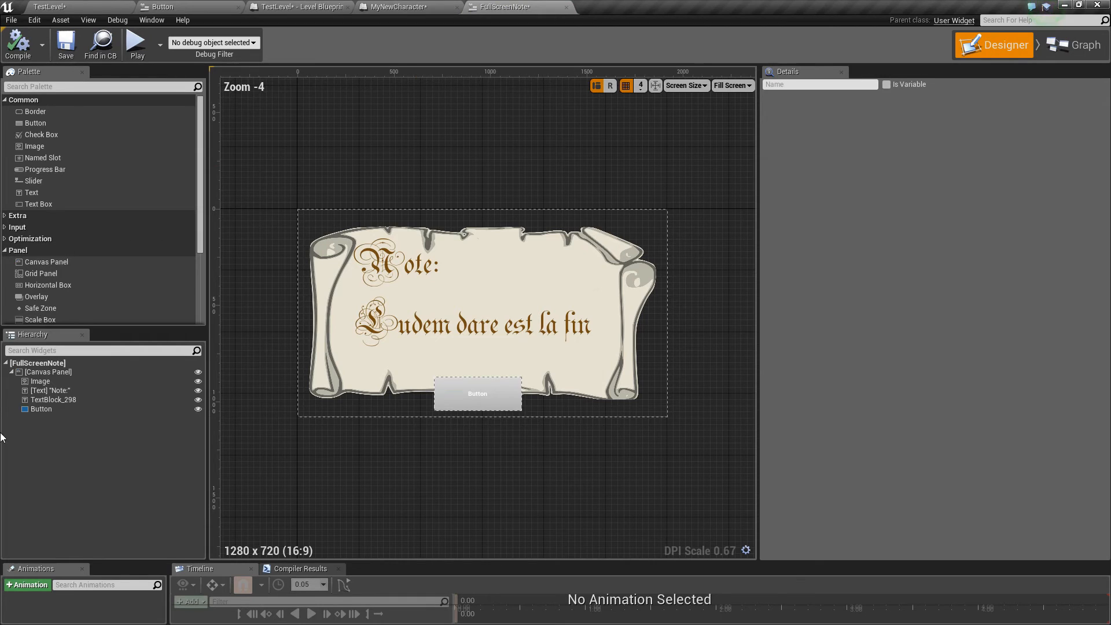
pyautogui.click(41, 408)
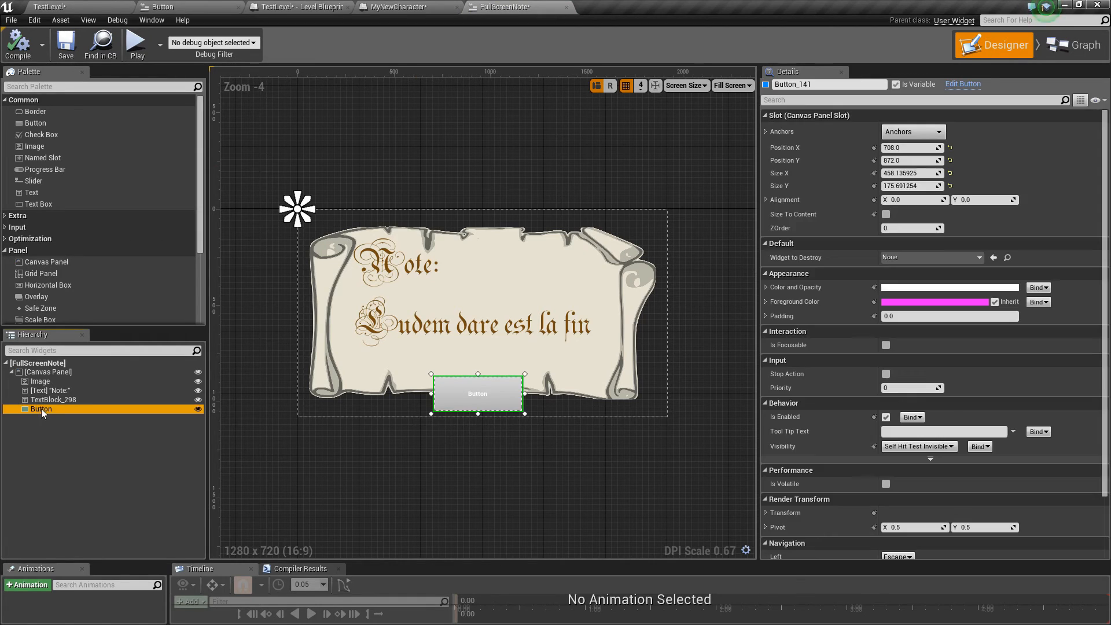
pyautogui.click(37, 363)
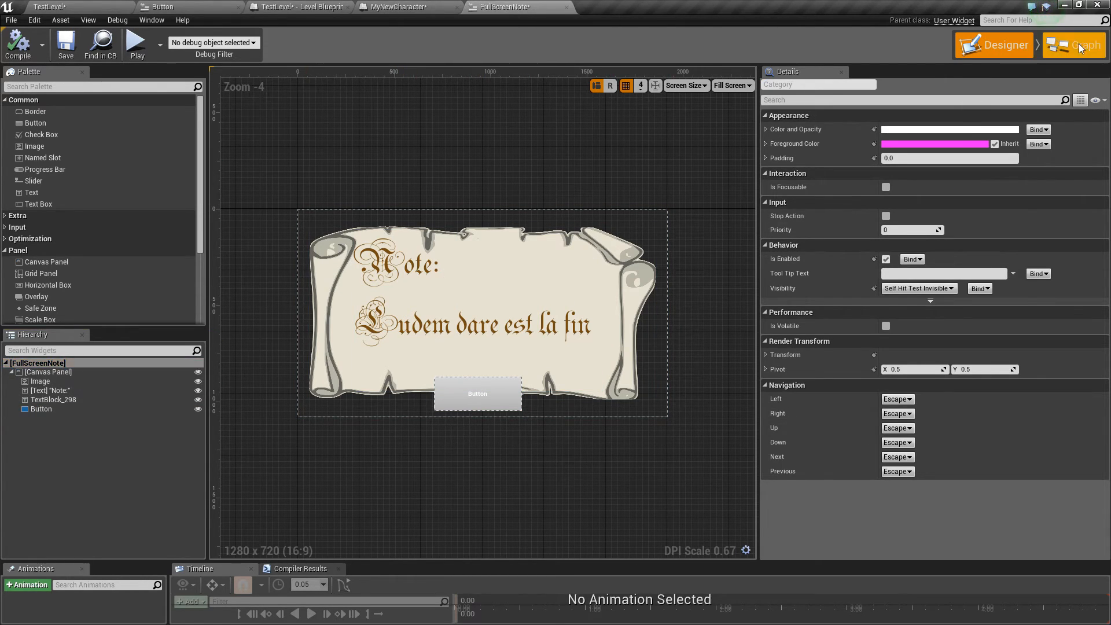
pyautogui.click(1073, 45)
pyautogui.moveTo(467, 210); pyautogui.dragTo(477, 238)
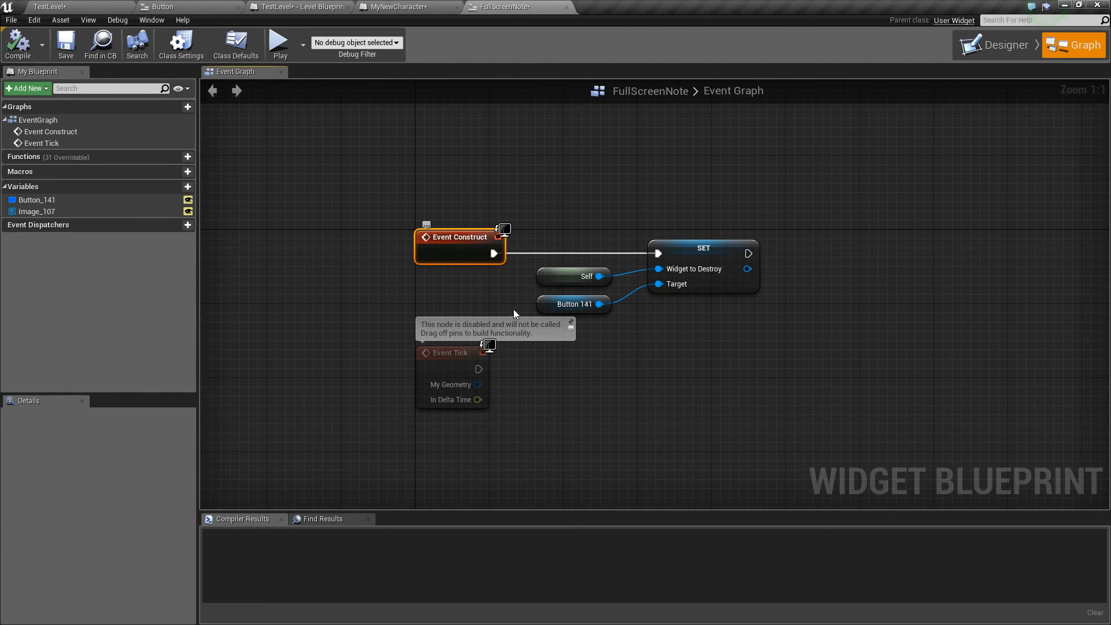
pyautogui.click(559, 302)
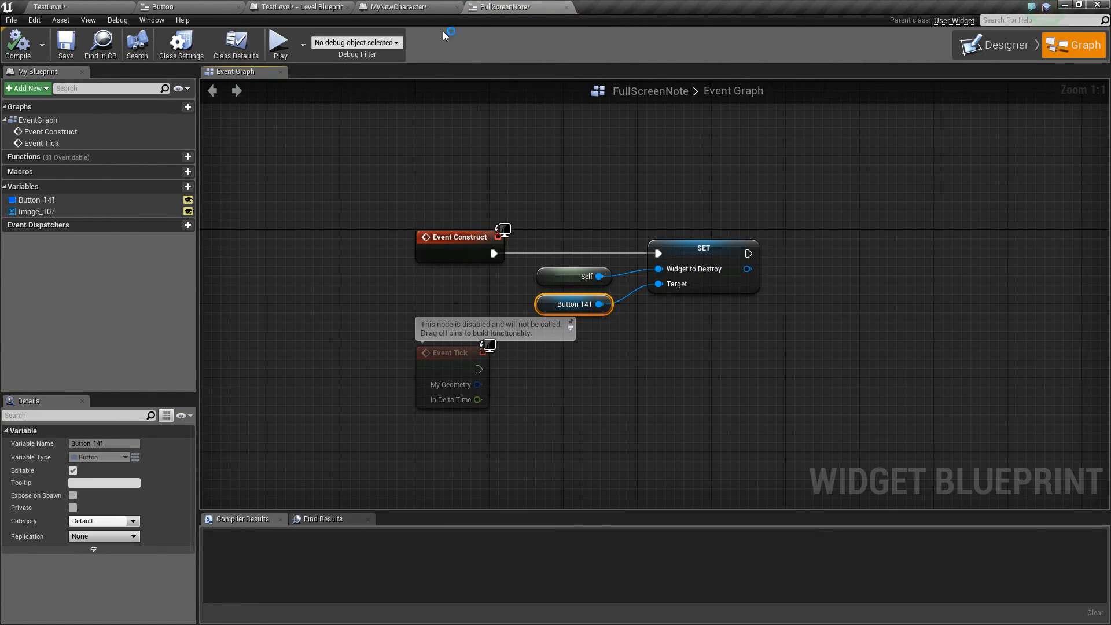
# Step: Examine the Button widget's OnClicked logic that calls Remove from Parent on Widget to Destroy
pyautogui.click(191, 7)
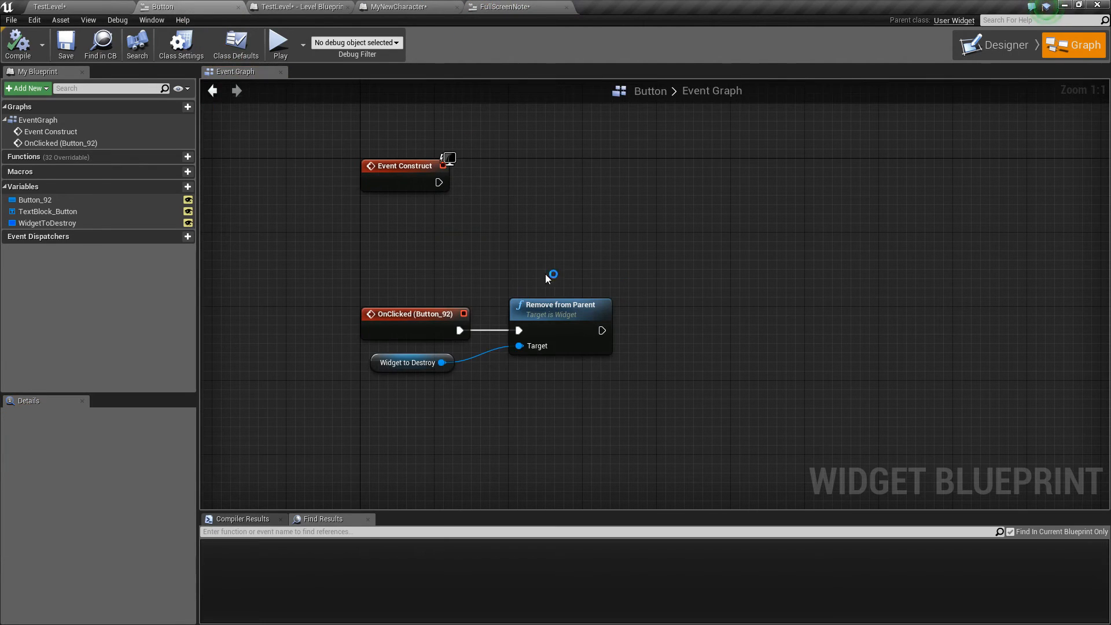
pyautogui.click(408, 309)
pyautogui.moveTo(387, 390); pyautogui.dragTo(561, 355)
pyautogui.click(462, 397)
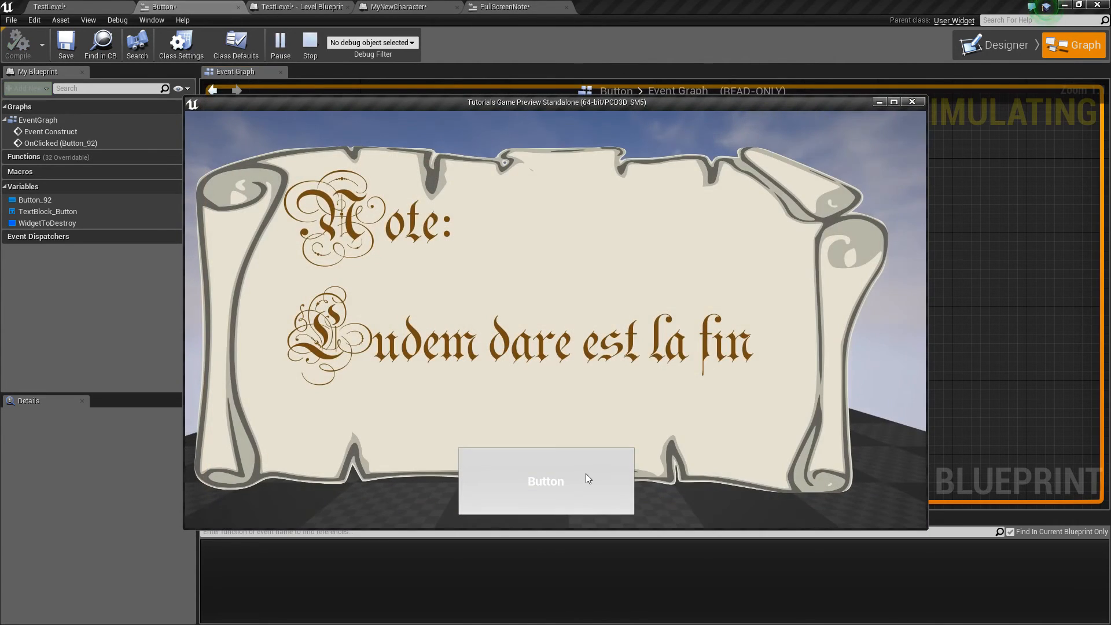
# Step: Test the note's button in the game preview, end the session, and return to the TestLevel editor
pyautogui.click(583, 475)
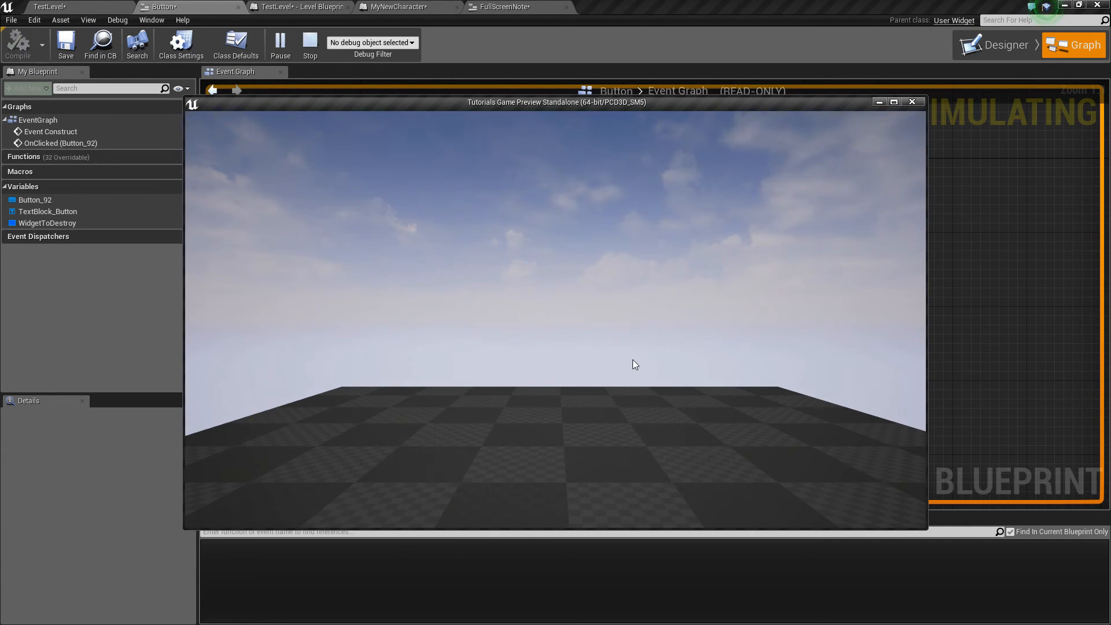
pyautogui.press('Escape')
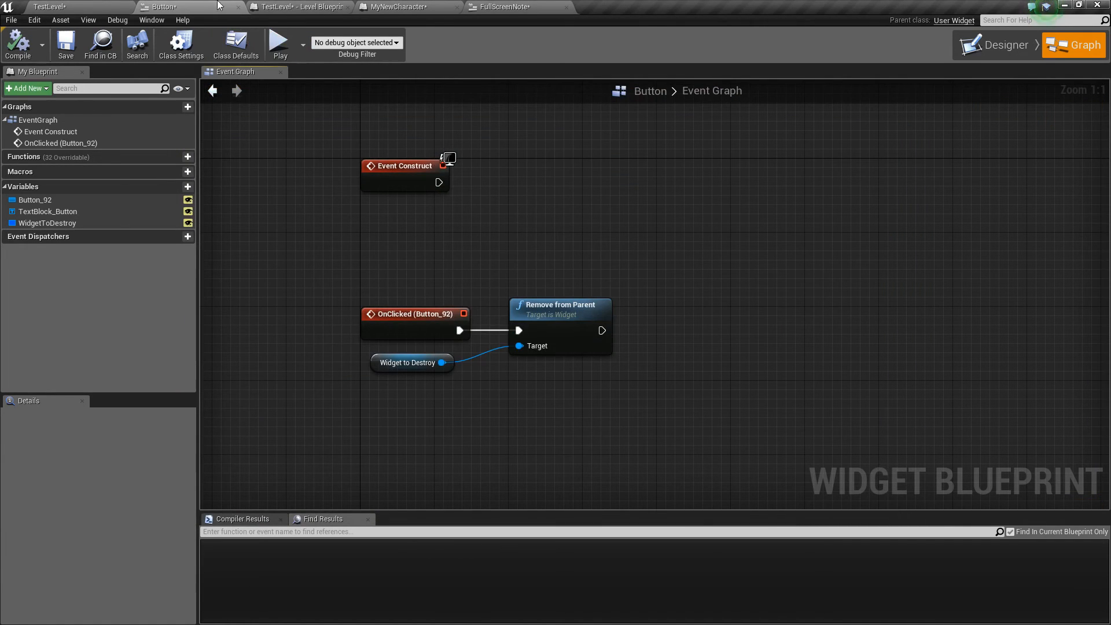
pyautogui.click(69, 5)
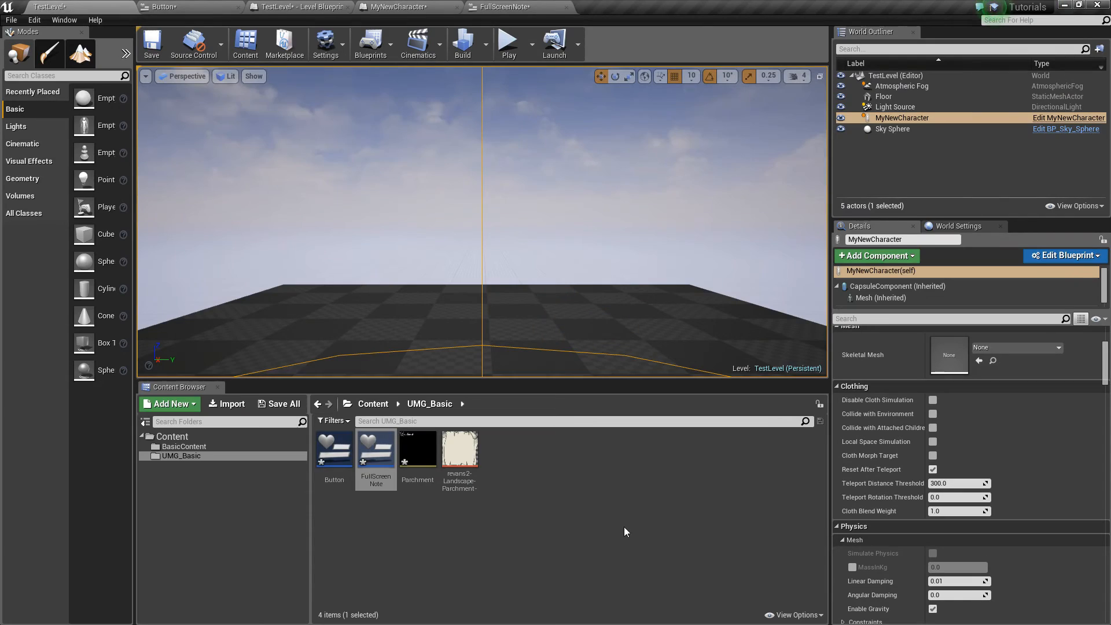
# Step: Create a Blueprint class based on Actor in the UMG_Basic folder and name it NoteCreator
pyautogui.rightClick(549, 459)
pyautogui.click(598, 248)
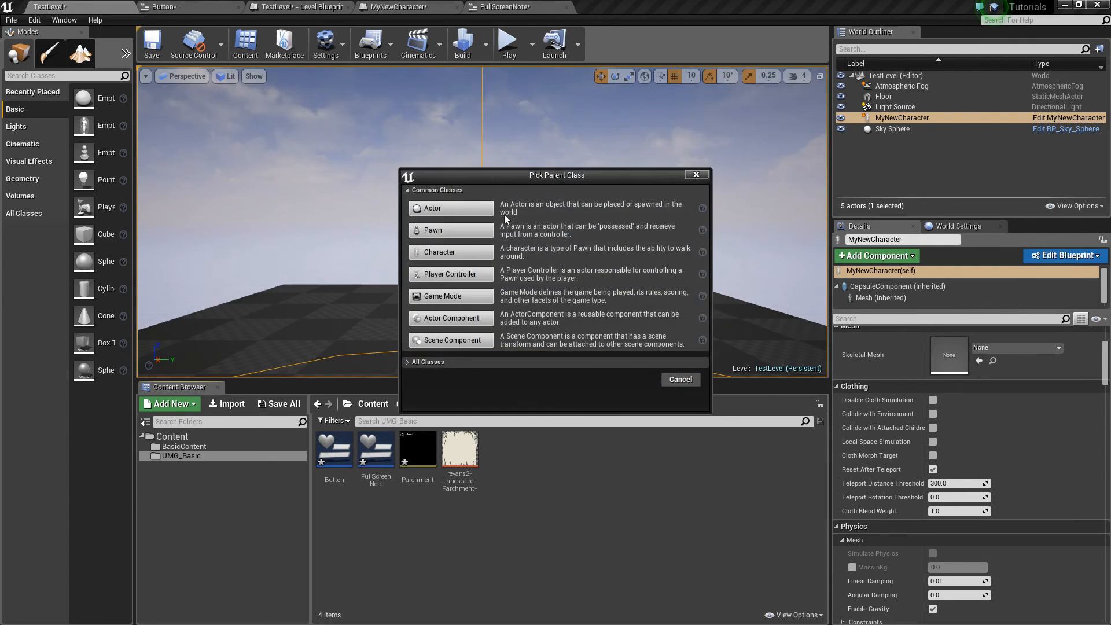
pyautogui.click(434, 203)
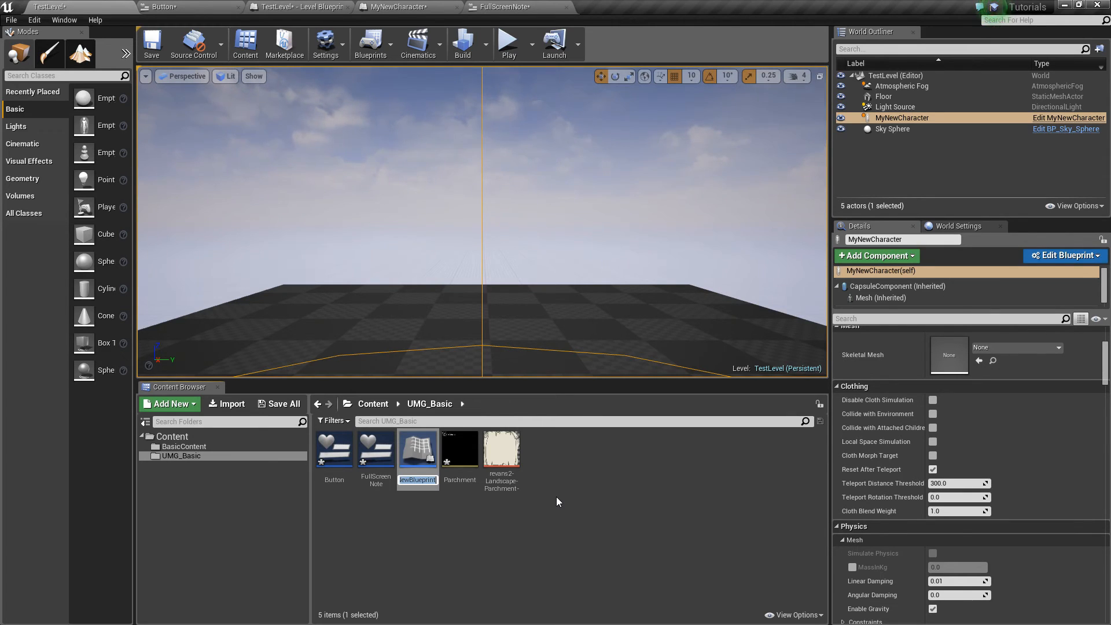
pyautogui.write('NoteCreator')
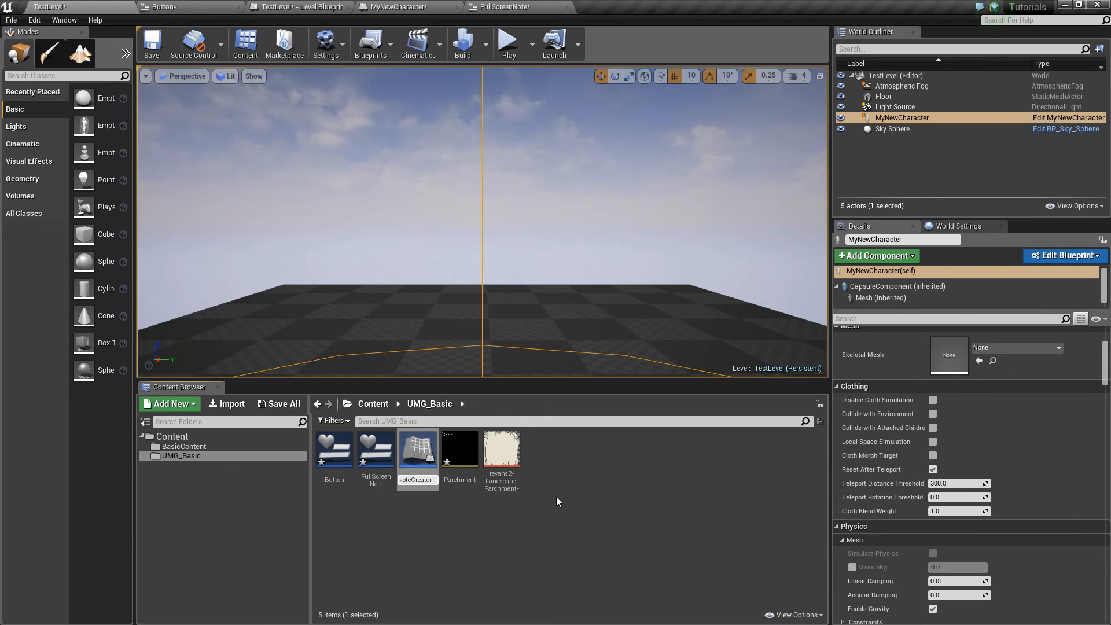
pyautogui.press('Return')
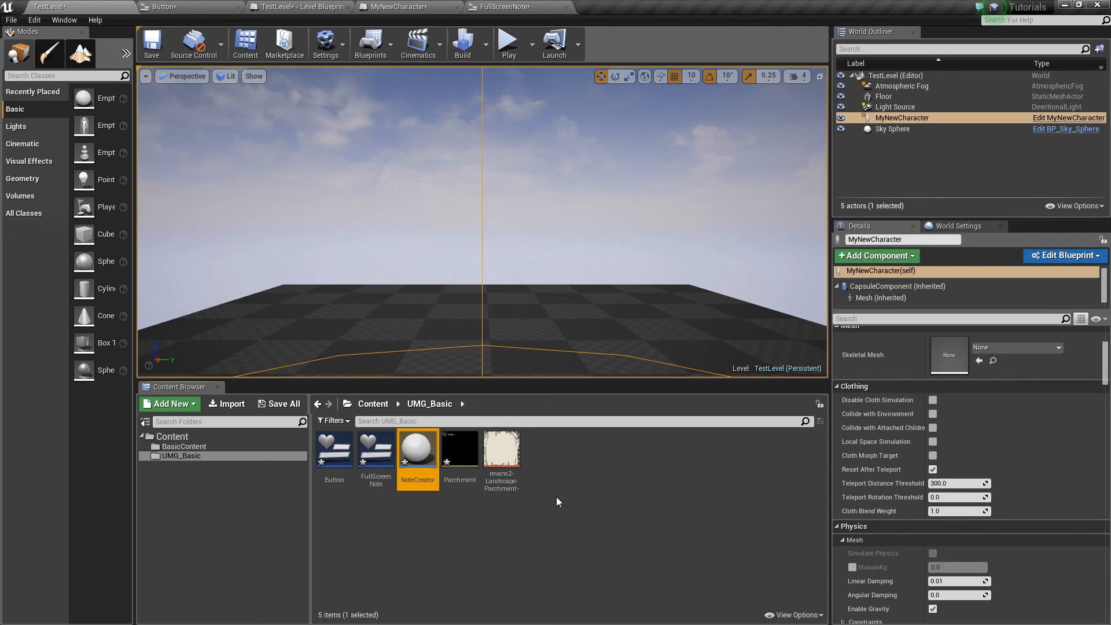
# Step: Open the NoteCreator blueprint and add a sphere collision component to it
pyautogui.doubleClick(404, 457)
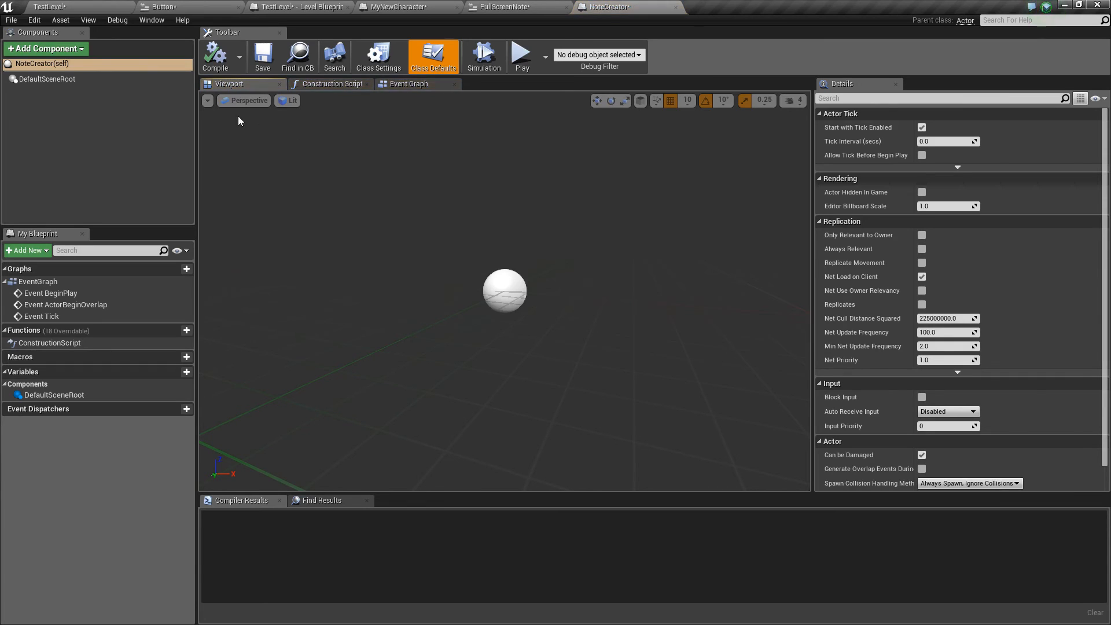
pyautogui.click(83, 50)
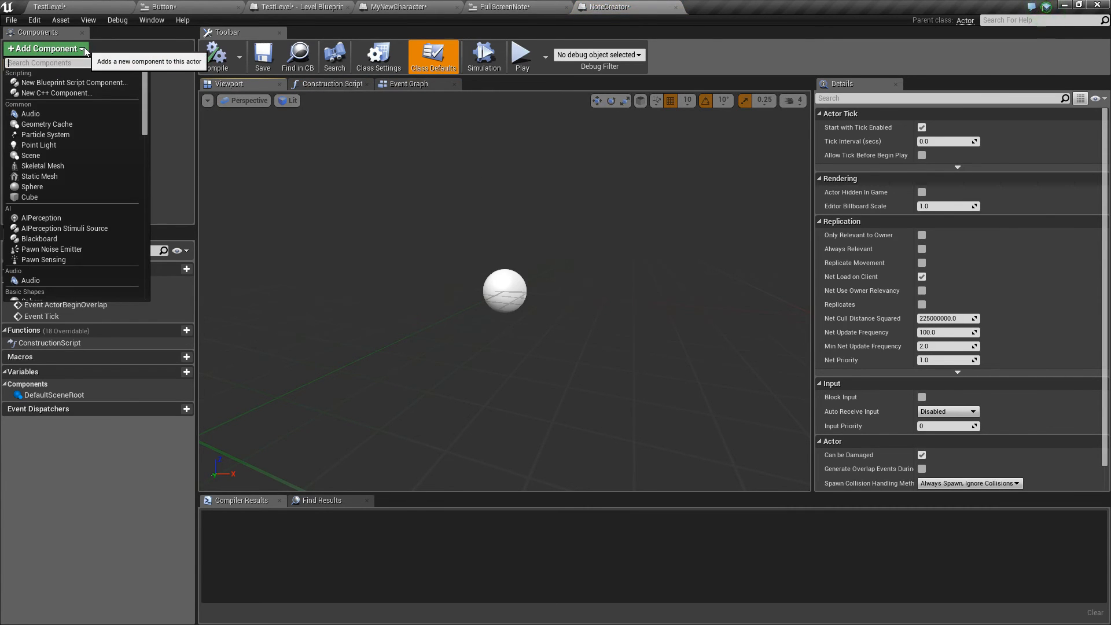
pyautogui.write('sphere')
pyautogui.press('Return')
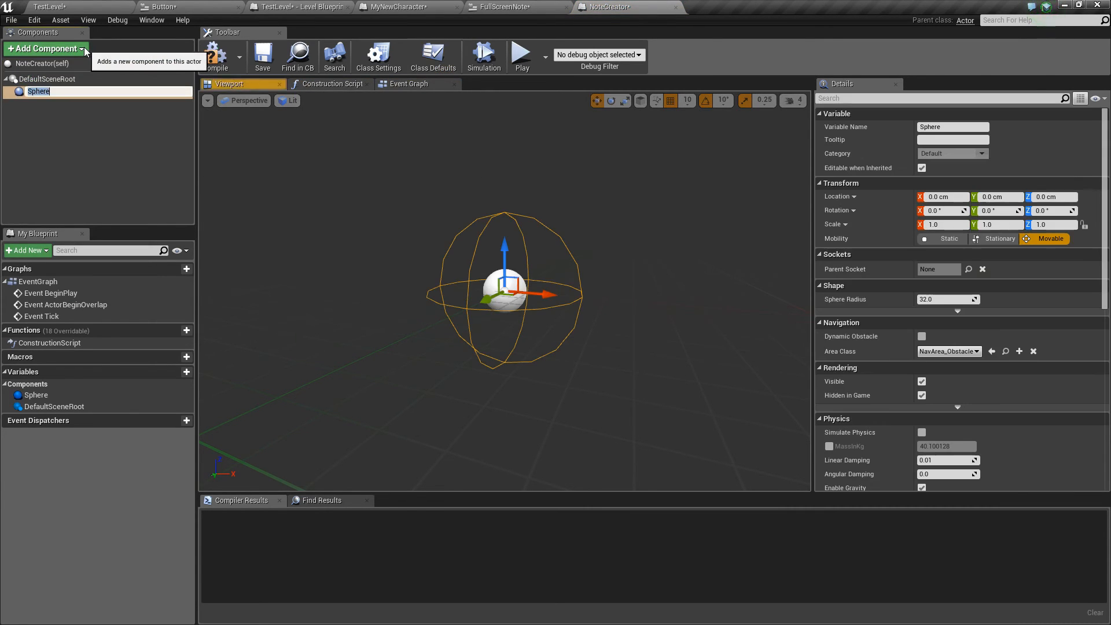
# Step: Scale the Sphere component uniformly to about 1.29 and turn off its Hidden in Game option
pyautogui.moveTo(451, 272); pyautogui.dragTo(484, 283, button='right')
pyautogui.press('r')
pyautogui.moveTo(428, 267)
pyautogui.mouseDown()
pyautogui.moveTo(463, 246)
pyautogui.moveTo(438, 261)
pyautogui.mouseUp()
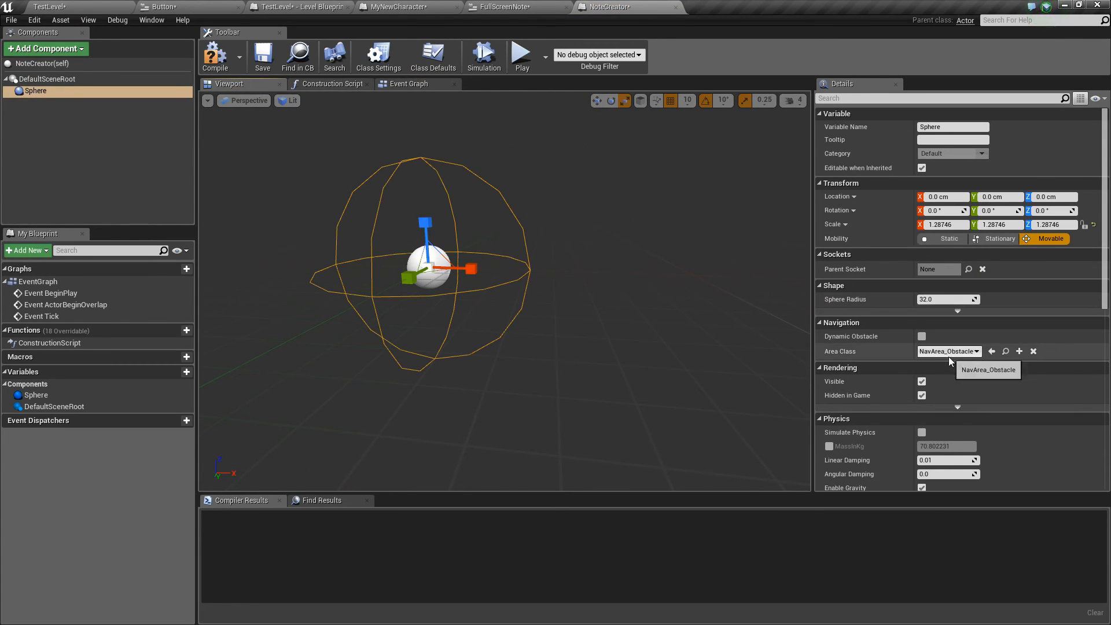
pyautogui.scroll(-3, 949, 358)
pyautogui.click(921, 303)
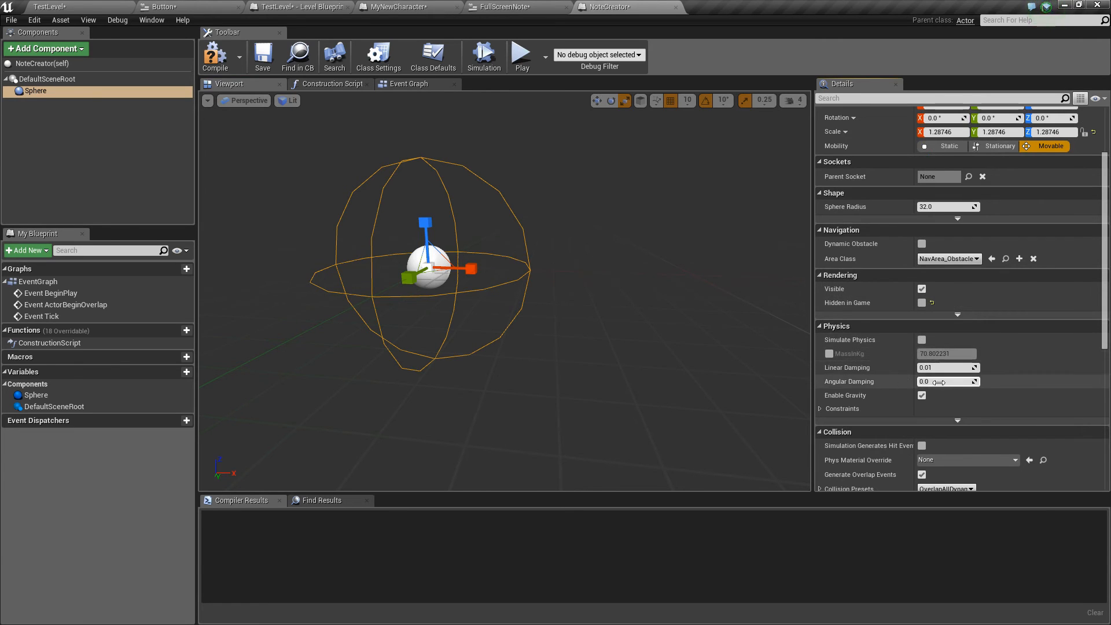
# Step: Add the Sphere's On Component Begin Overlap event, cast its Other Actor to MyNewCharacter, then compile and save NoteCreator
pyautogui.scroll(-10, 956, 387)
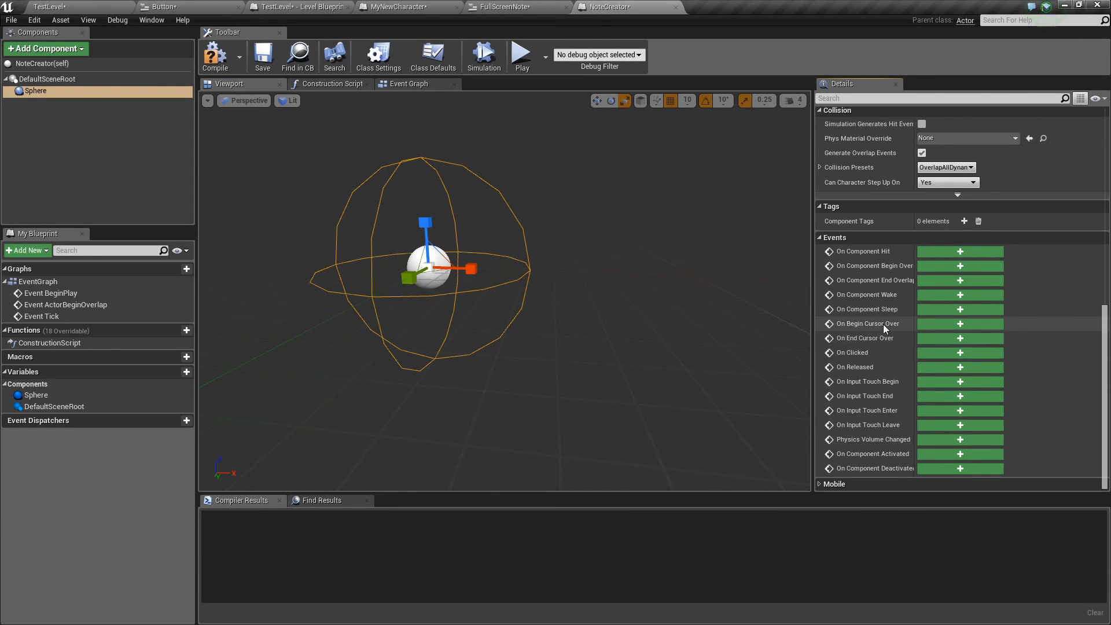
pyautogui.click(929, 266)
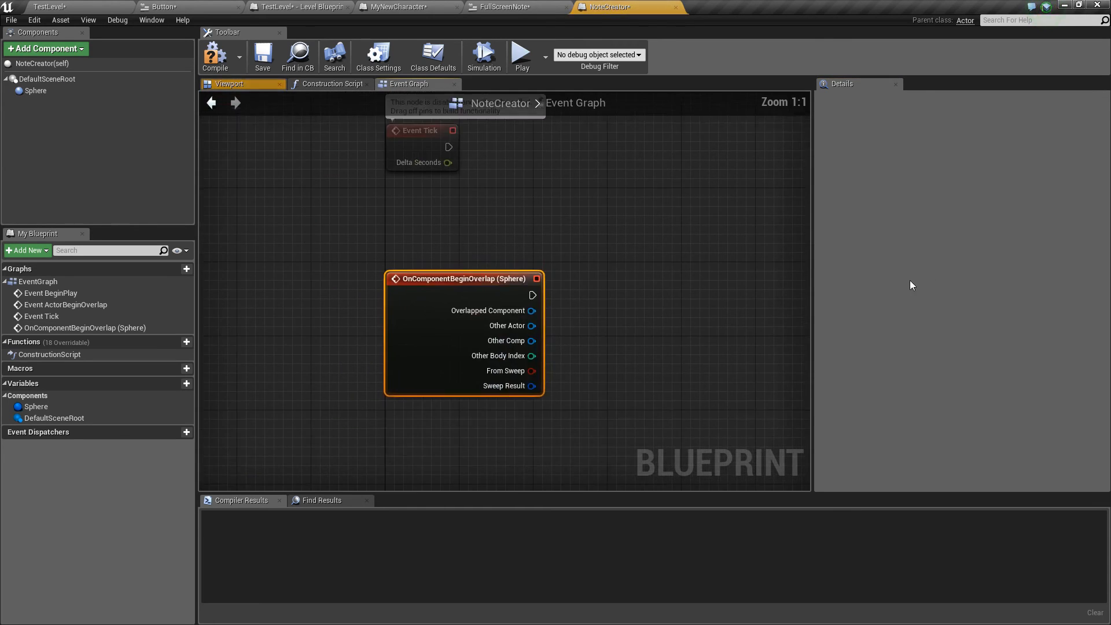
pyautogui.moveTo(458, 288); pyautogui.dragTo(512, 273)
pyautogui.write('cast mynew')
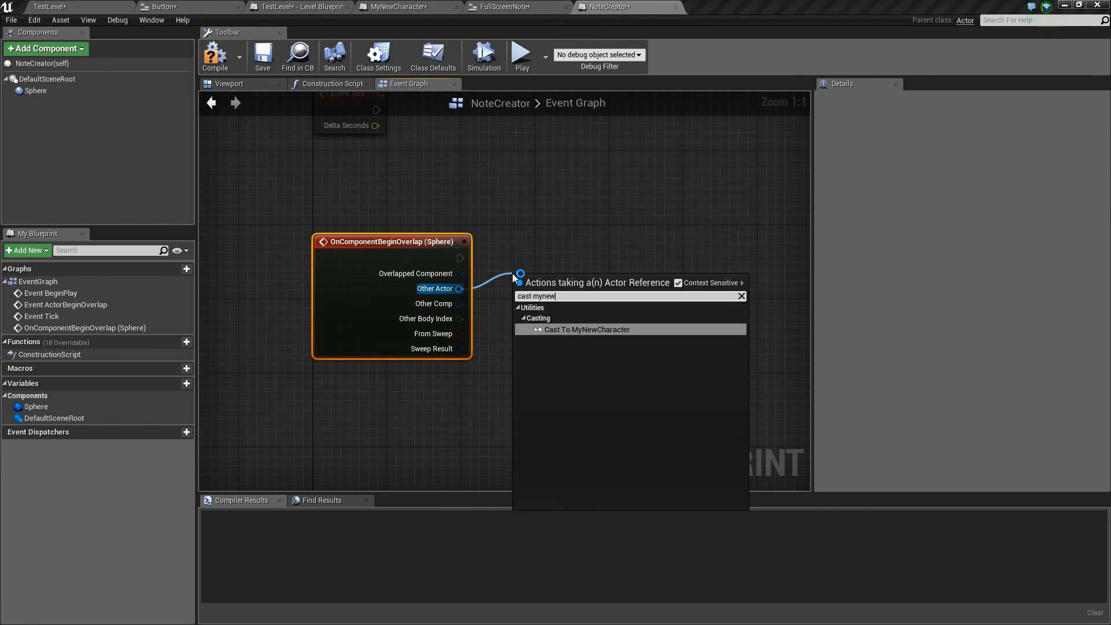
pyautogui.press('Return')
pyautogui.moveTo(557, 266); pyautogui.dragTo(571, 247)
pyautogui.moveTo(612, 390); pyautogui.dragTo(502, 390, button='right')
pyautogui.click(553, 333)
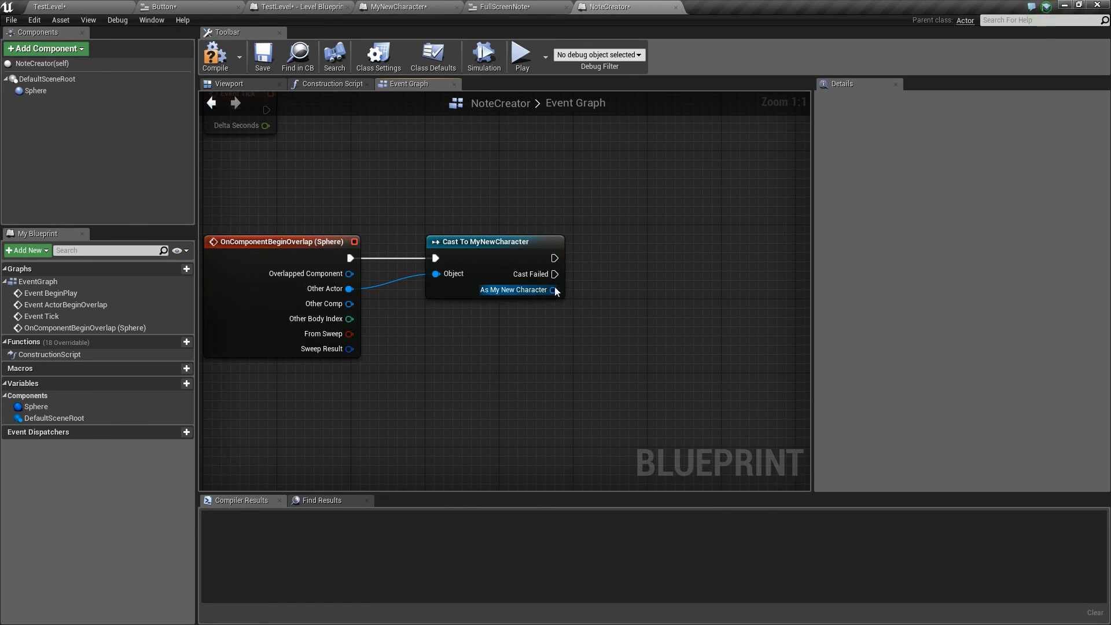
pyautogui.moveTo(630, 261); pyautogui.dragTo(533, 273, button='right')
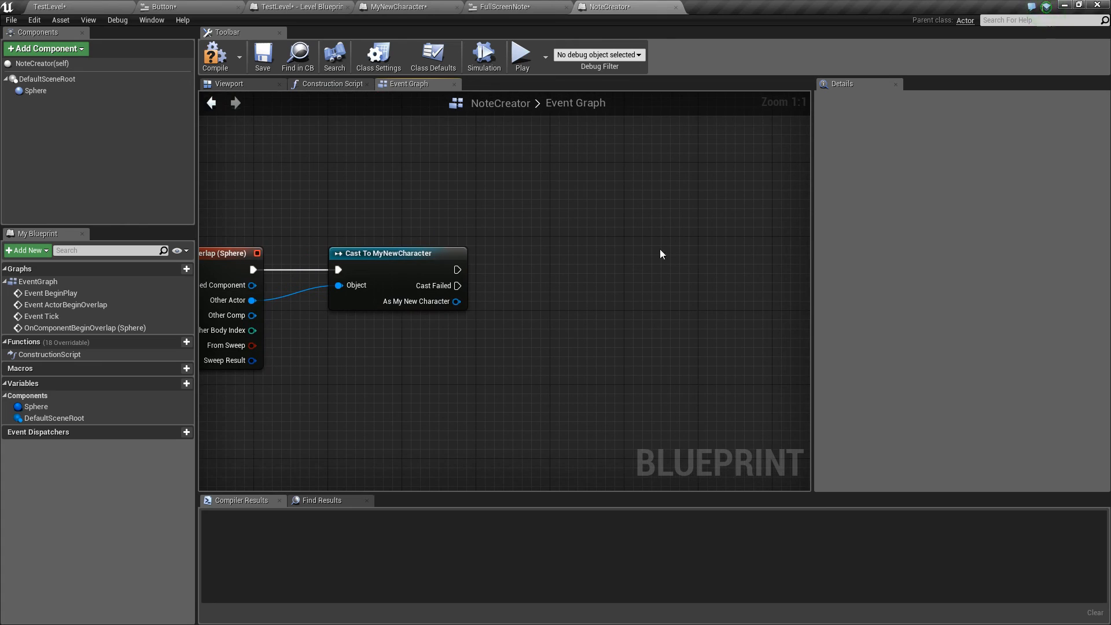
pyautogui.click(215, 56)
pyautogui.click(263, 57)
# Step: Cut the entire Create Full Screen Note Widget node chain out of TestLevel's level blueprint, leaving Event BeginPlay
pyautogui.click(295, 7)
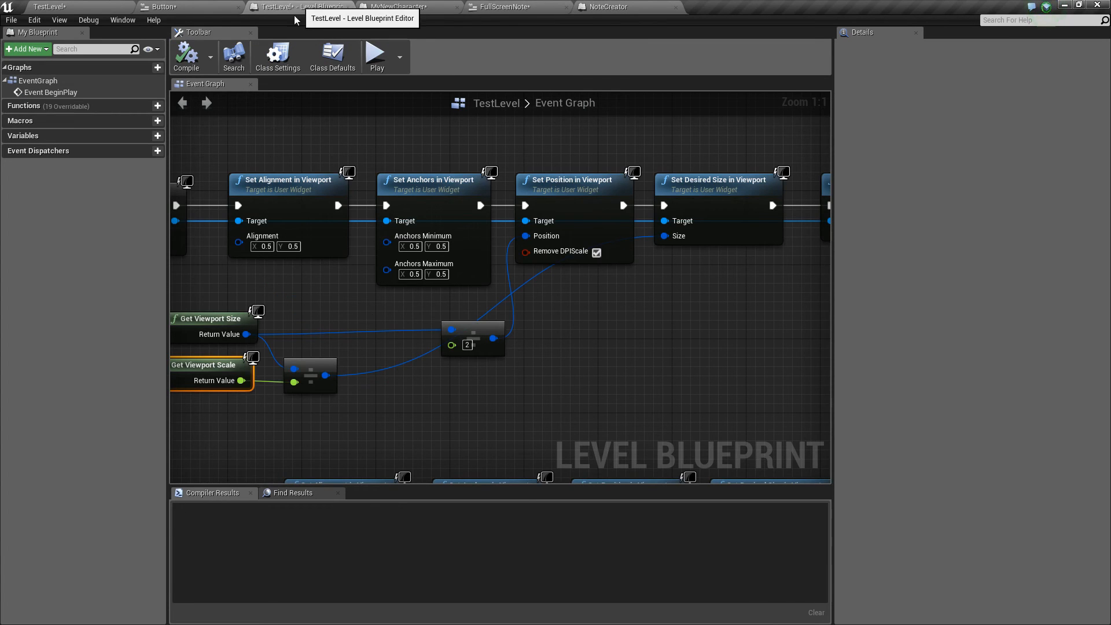
pyautogui.scroll(-2, 374, 324)
pyautogui.moveTo(374, 323); pyautogui.dragTo(509, 295, button='right')
pyautogui.scroll(-1, 509, 295)
pyautogui.moveTo(675, 320); pyautogui.dragTo(607, 321, button='right')
pyautogui.moveTo(769, 353); pyautogui.dragTo(231, 172)
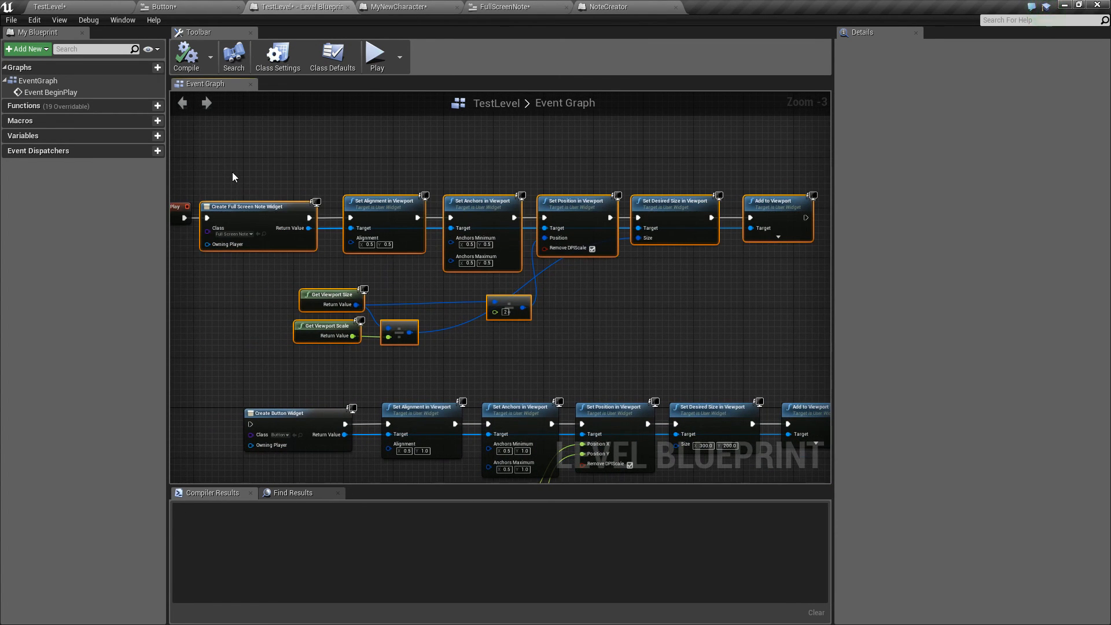
pyautogui.press('Delete')
pyautogui.moveTo(383, 259); pyautogui.dragTo(458, 270, button='right')
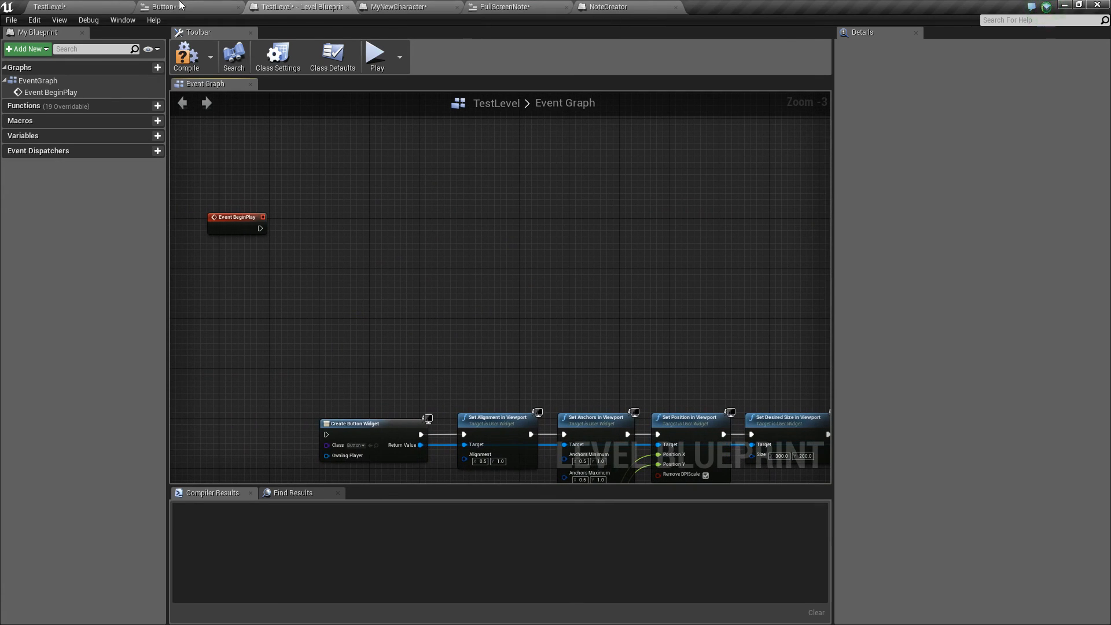
# Step: Paste the note widget nodes into NoteCreator's event graph, run them from the successful MyNewCharacter cast, and compile and save
pyautogui.click(586, 6)
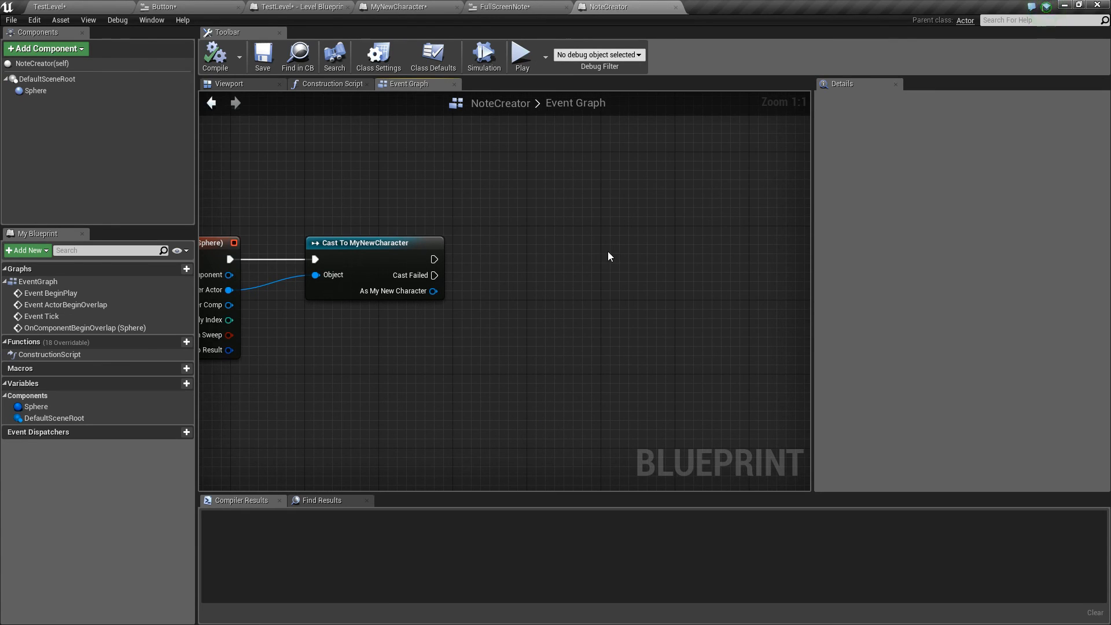
pyautogui.hotkey('ctrl', 'v')
pyautogui.moveTo(342, 197); pyautogui.dragTo(554, 235)
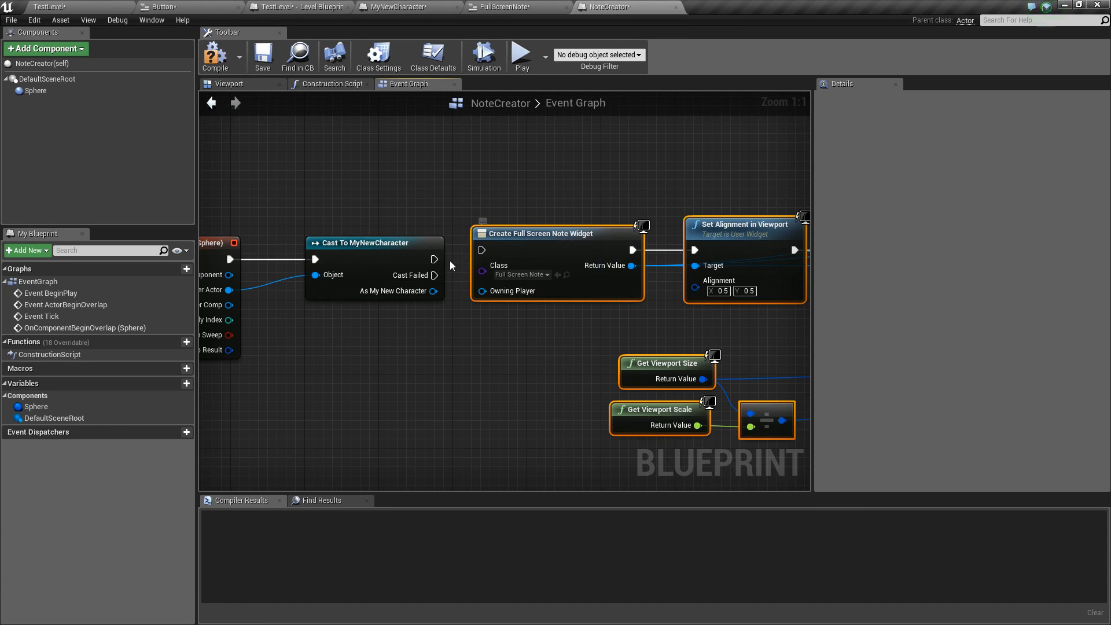
pyautogui.moveTo(435, 259); pyautogui.dragTo(504, 245)
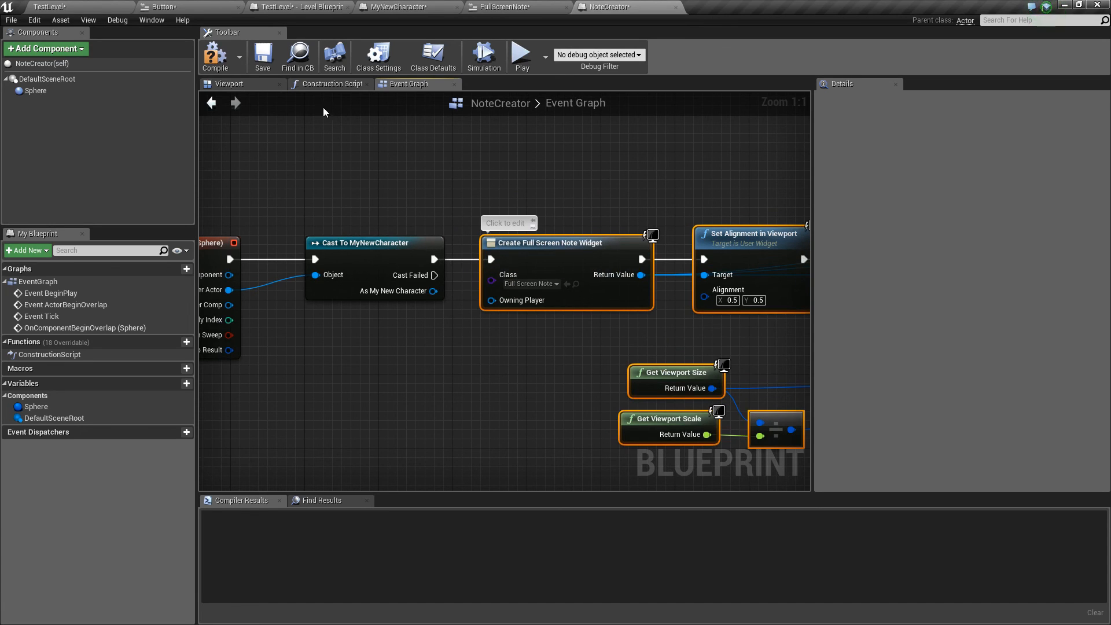
pyautogui.click(225, 62)
pyautogui.click(264, 57)
pyautogui.moveTo(530, 165); pyautogui.dragTo(181, 157, button='right')
pyautogui.scroll(-1, 280, 146)
pyautogui.scroll(-1, 281, 147)
pyautogui.moveTo(507, 316); pyautogui.dragTo(777, 340, button='right')
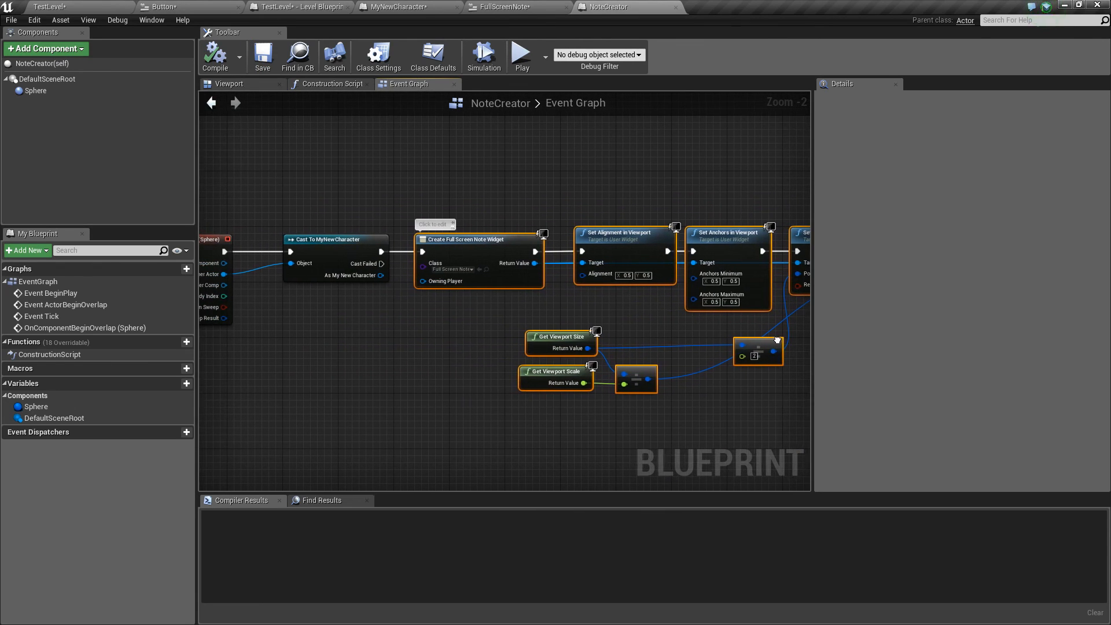
pyautogui.click(310, 349)
pyautogui.moveTo(312, 350); pyautogui.dragTo(373, 347, button='right')
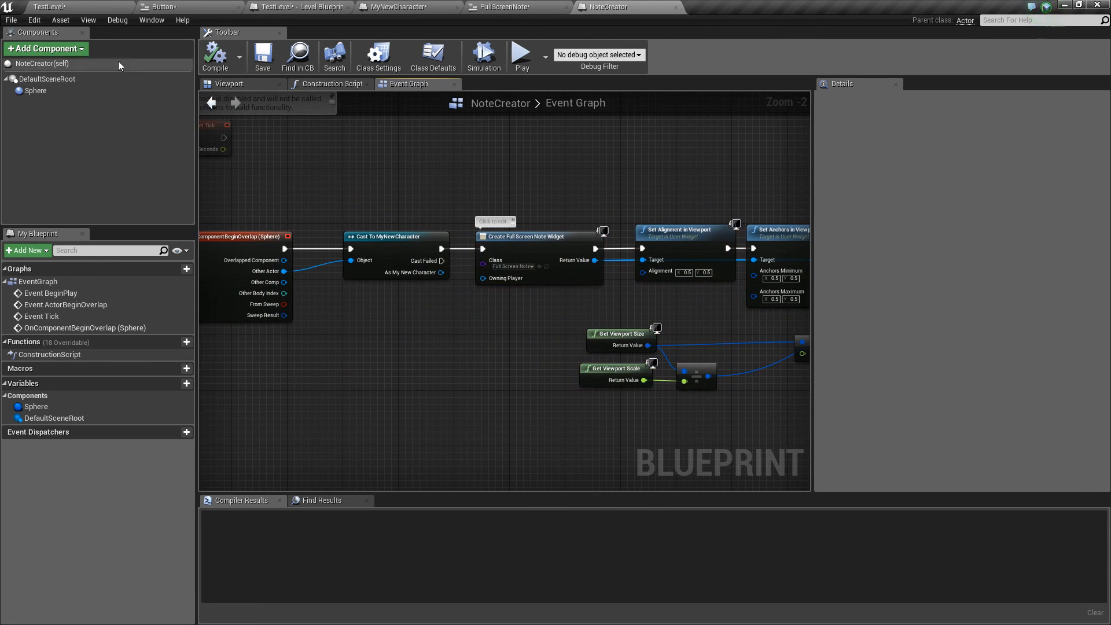
# Step: Place a NoteCreator actor on TestLevel's floor in front of the character and scale it uniformly to 6.75
pyautogui.click(75, 9)
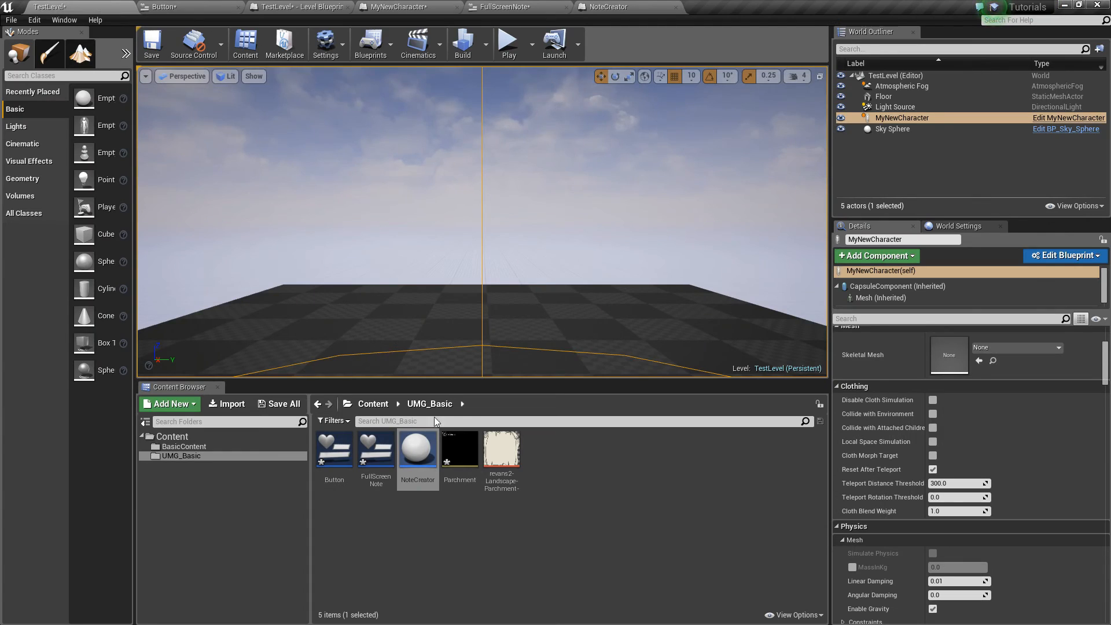
pyautogui.moveTo(417, 451); pyautogui.dragTo(486, 324)
pyautogui.moveTo(486, 324); pyautogui.dragTo(499, 320, button='right')
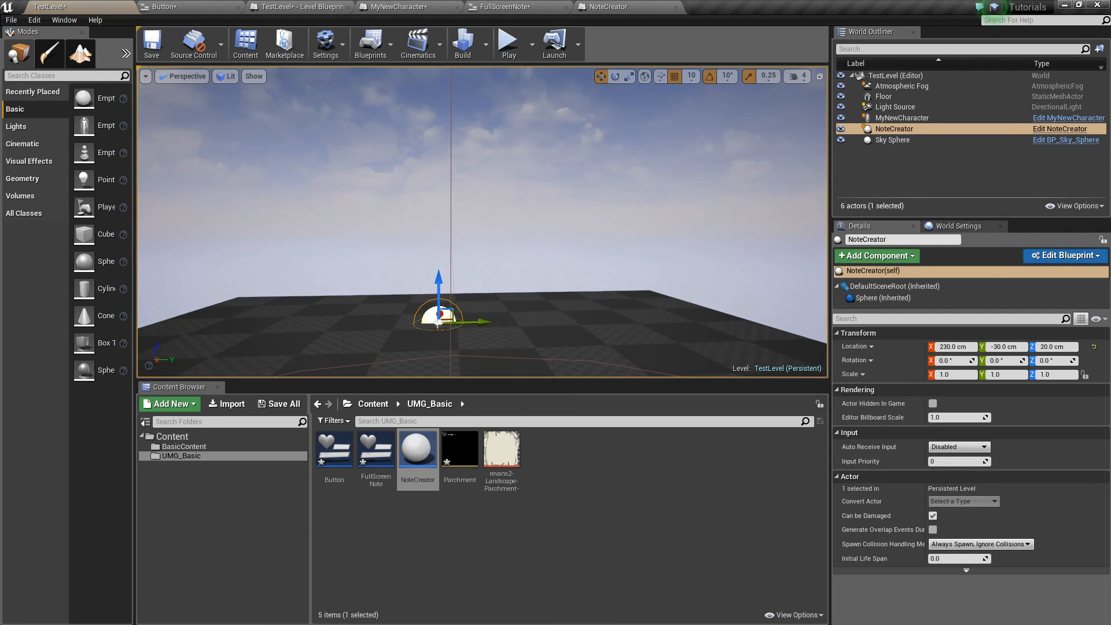
pyautogui.press('r')
pyautogui.moveTo(437, 323); pyautogui.dragTo(439, 292)
pyautogui.press('w')
pyautogui.moveTo(439, 292); pyautogui.dragTo(512, 338, button='right')
pyautogui.press('a')
pyautogui.press('s')
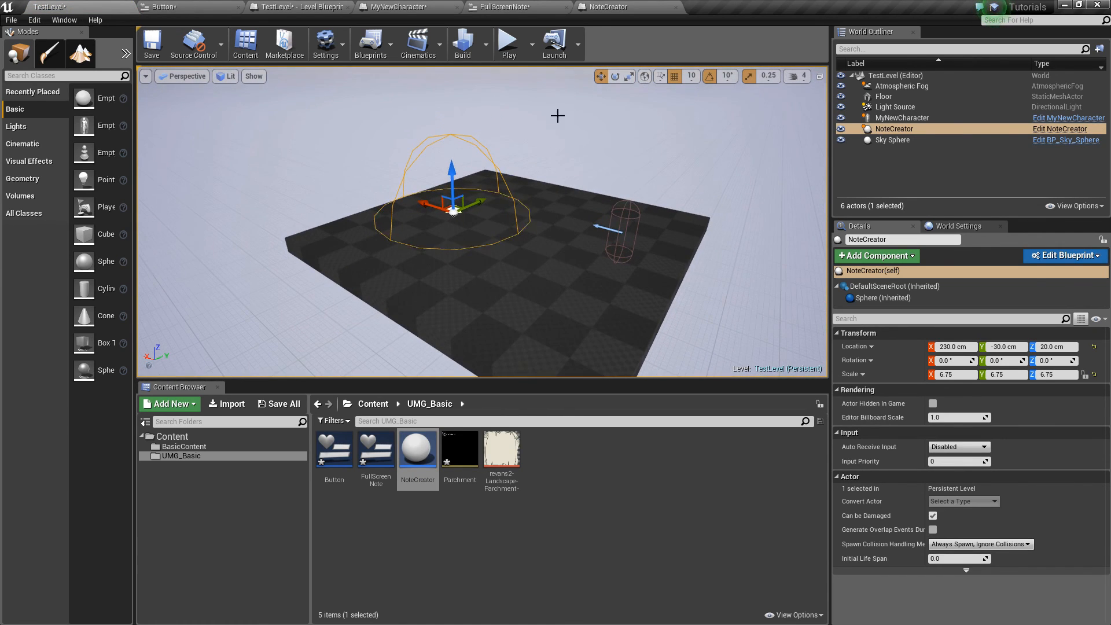
# Step: Play the level, walk the character into the NoteCreator sphere, and dismiss the note with its button
pyautogui.click(508, 41)
pyautogui.click(484, 307)
pyautogui.press('w')
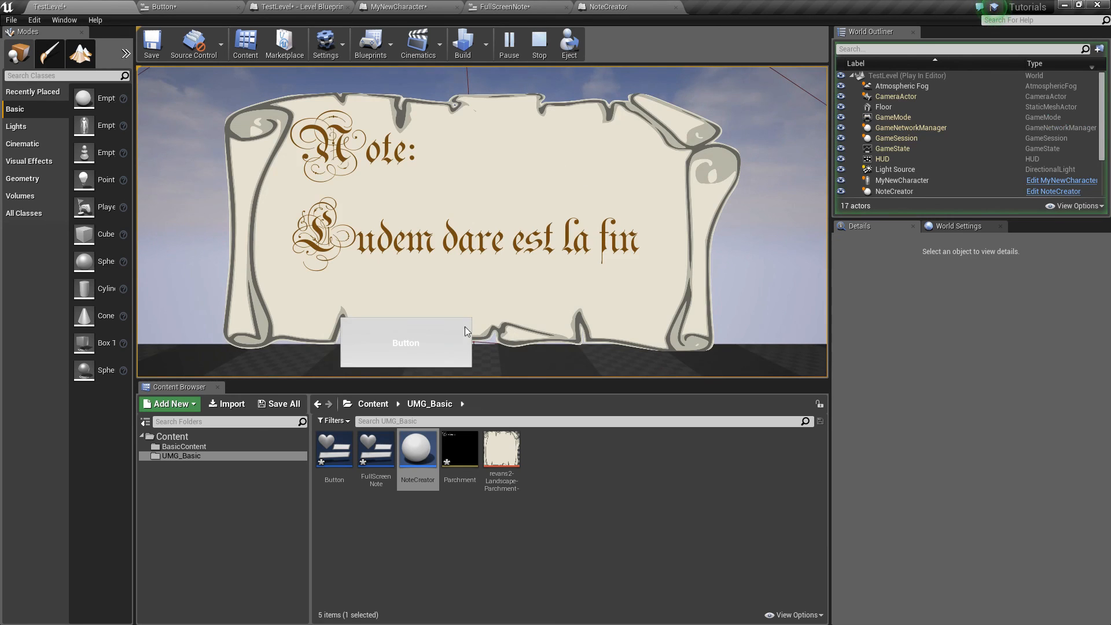
pyautogui.click(437, 337)
pyautogui.press('s')
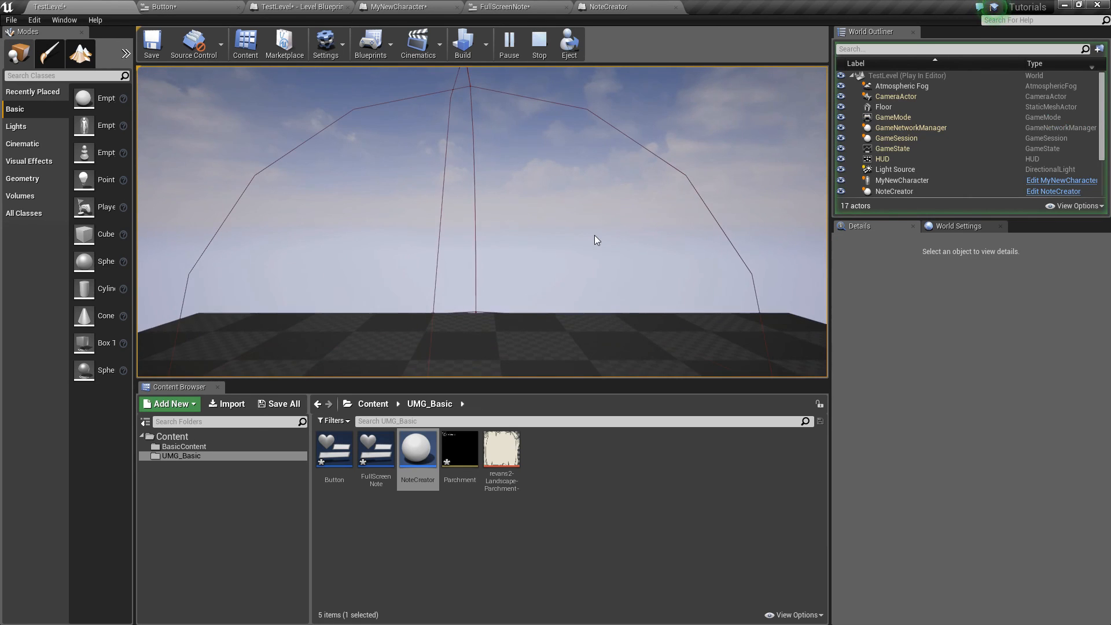
# Step: Back out of the sphere and re-enter it repeatedly, dismissing the note between visits to test the overlap trigger
pyautogui.press('s')
pyautogui.press('w')
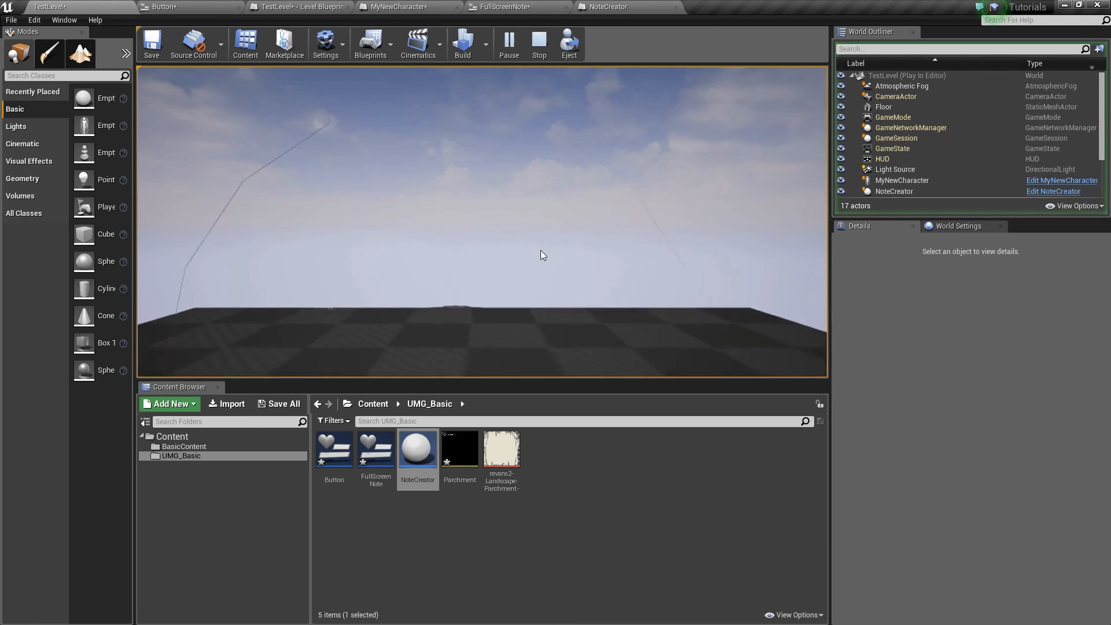
pyautogui.click(429, 348)
pyautogui.press('s')
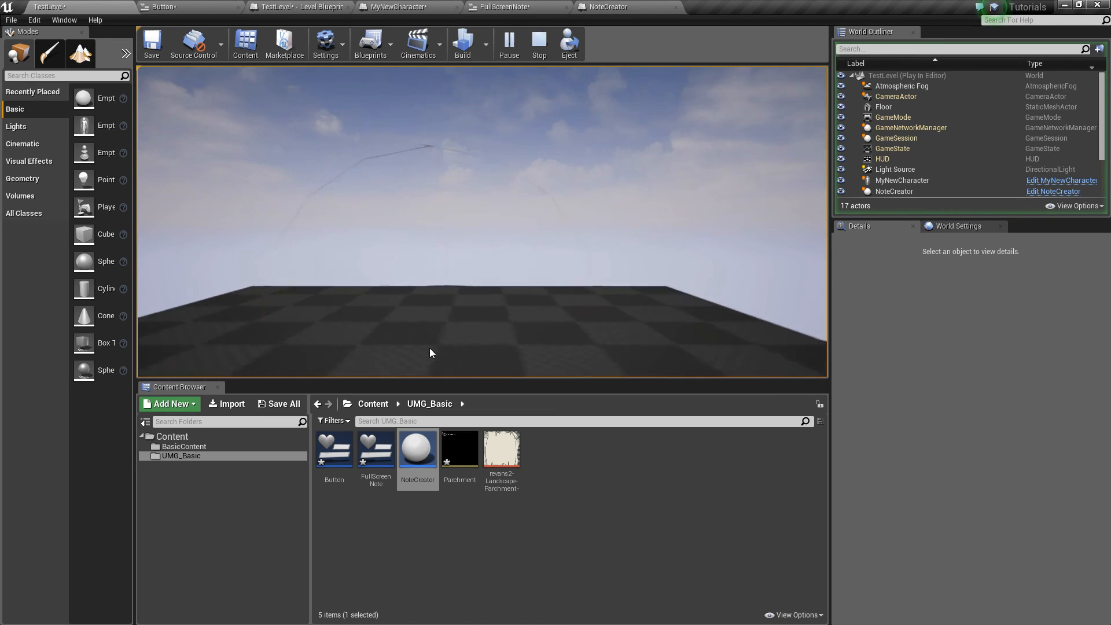
pyautogui.press('w')
pyautogui.click(428, 348)
pyautogui.press('s')
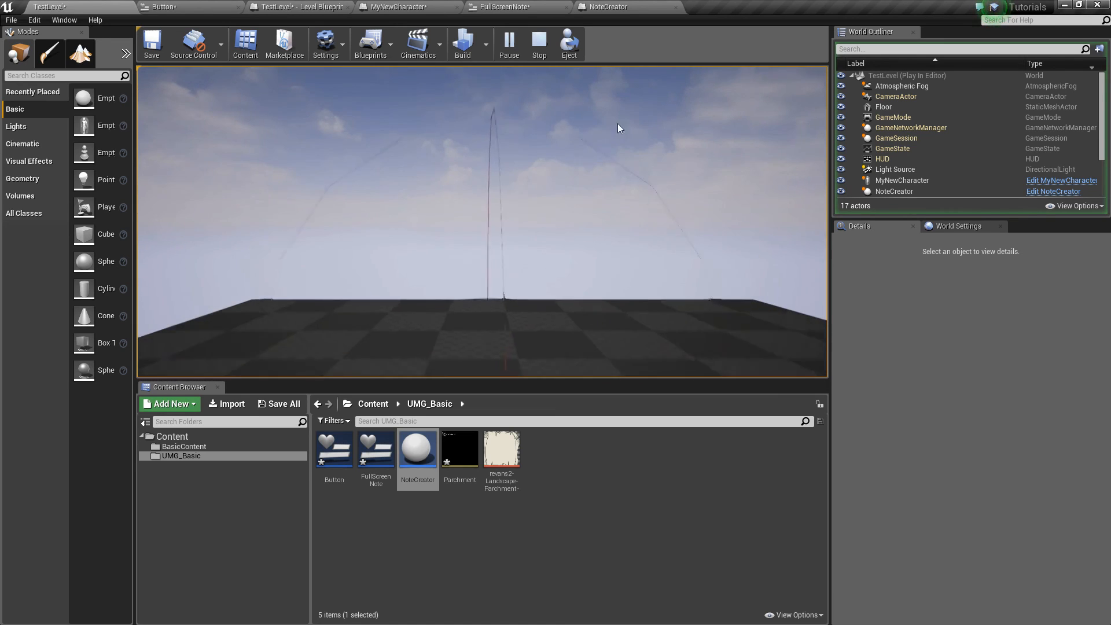
pyautogui.press('w')
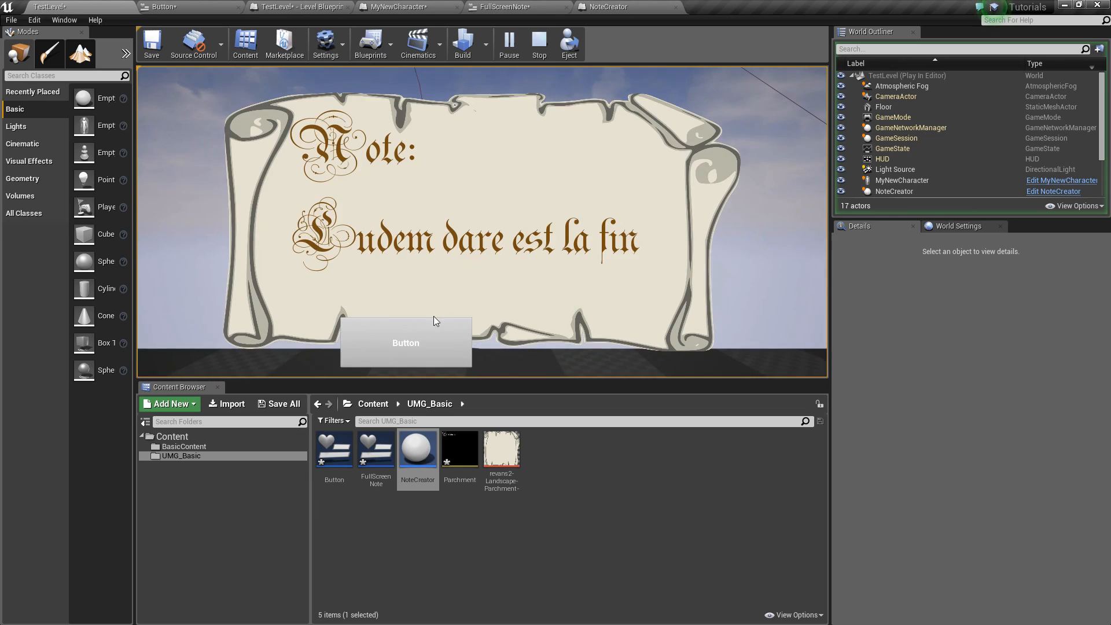
pyautogui.click(412, 326)
pyautogui.press('s')
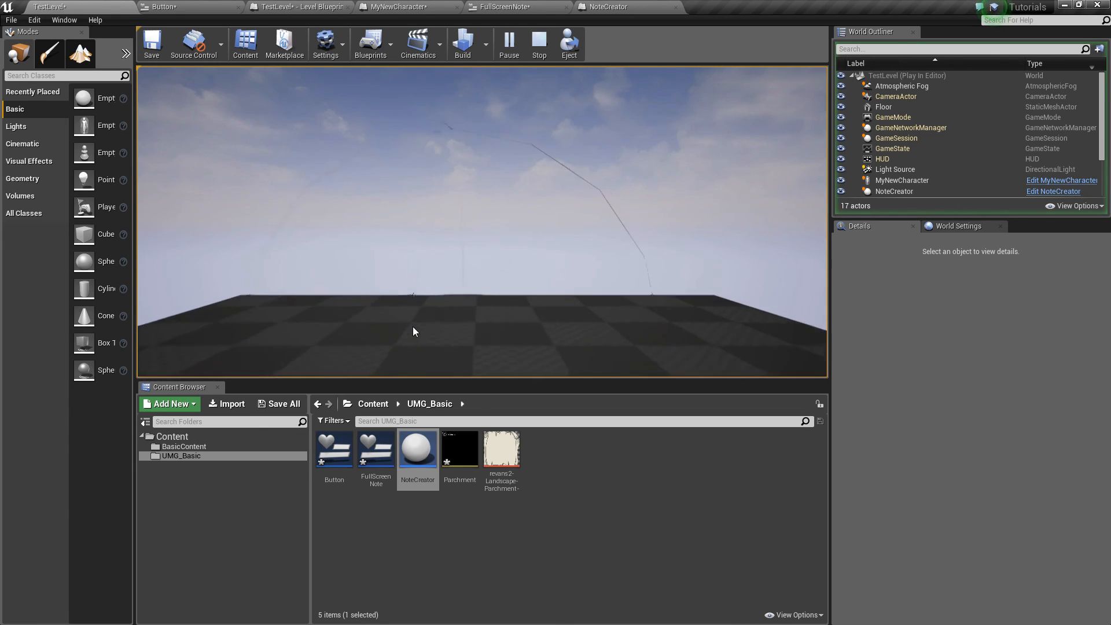
pyautogui.press('w')
pyautogui.click(417, 339)
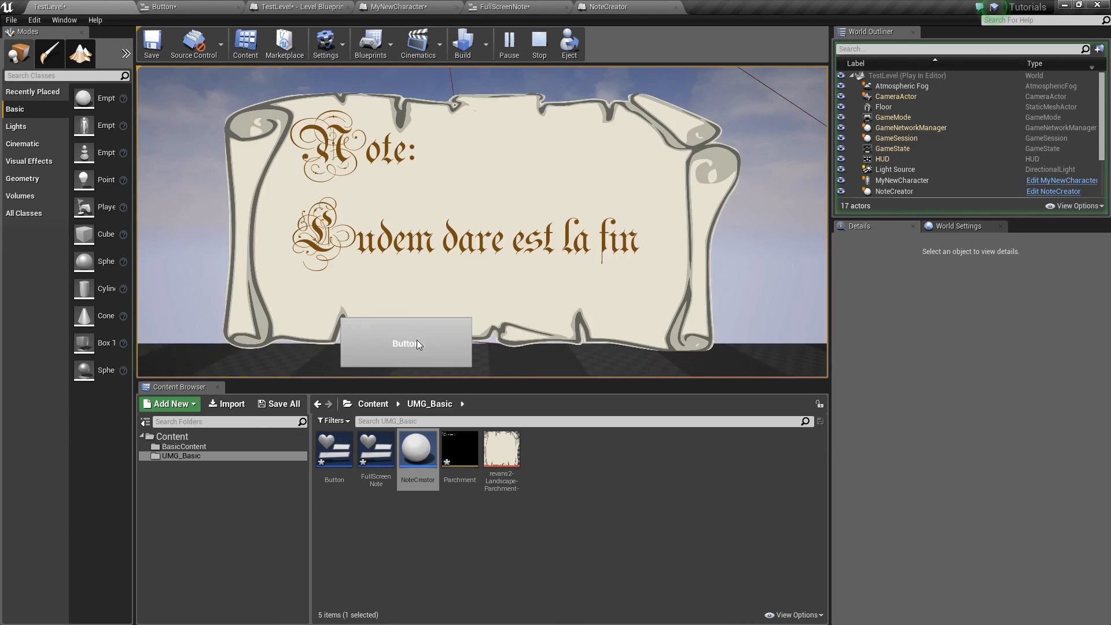
pyautogui.press('s')
pyautogui.press('w')
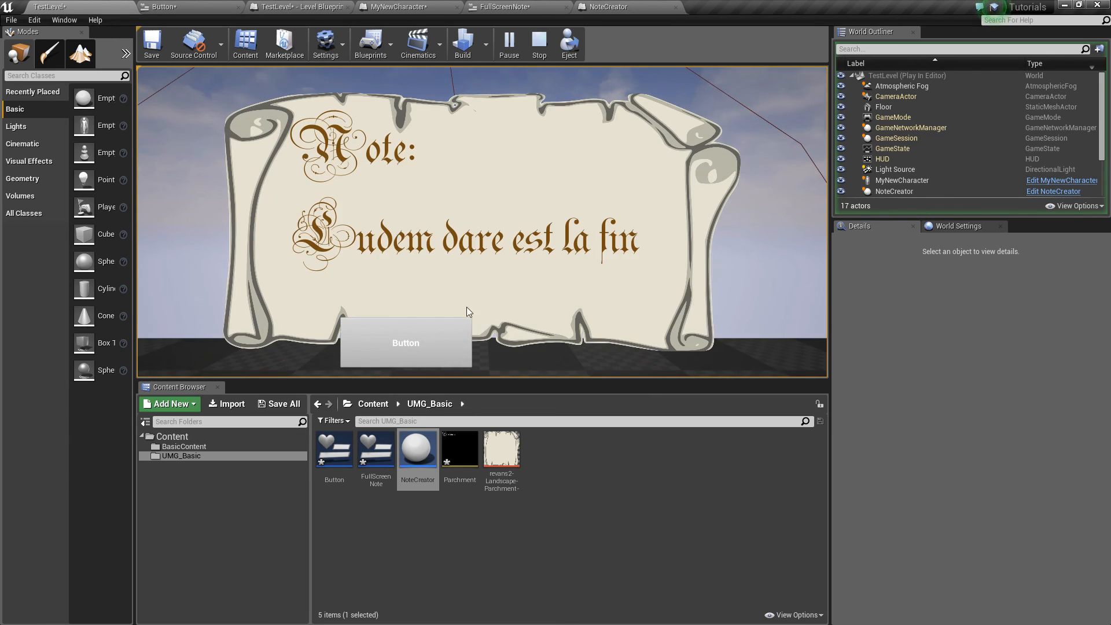
# Step: Switch to the aims.psd document in Photoshop to review the tutorial's aims
pyautogui.hotkey('alt', 'Tab')
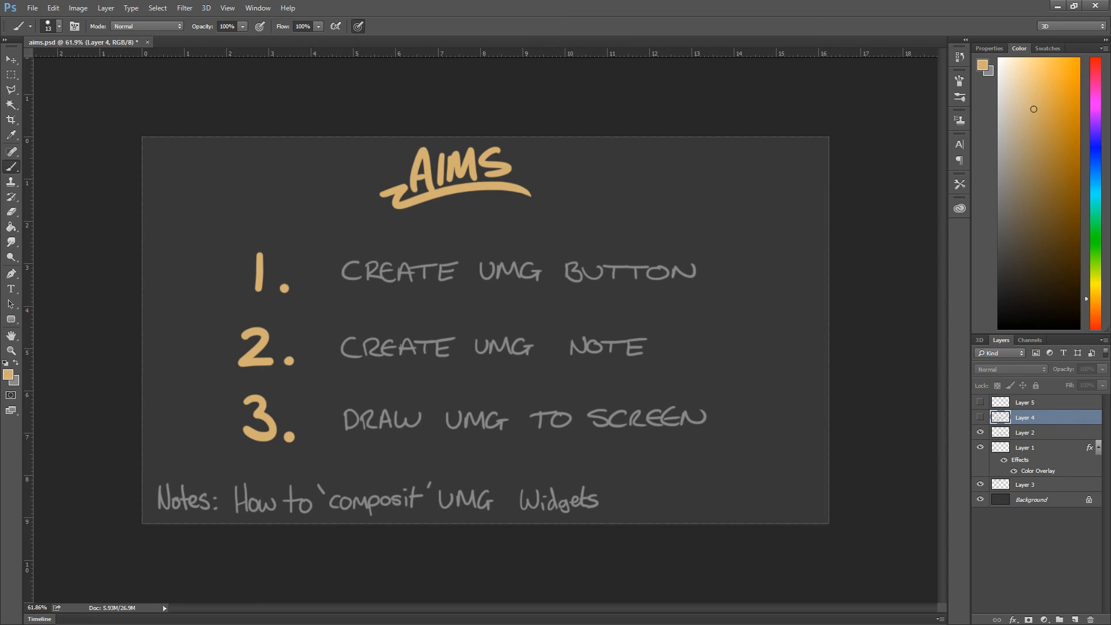
pyautogui.hotkey('alt', 'Tab')
pyautogui.hotkey('alt', 'Tab')
pyautogui.hotkey('alt', 'Tab')
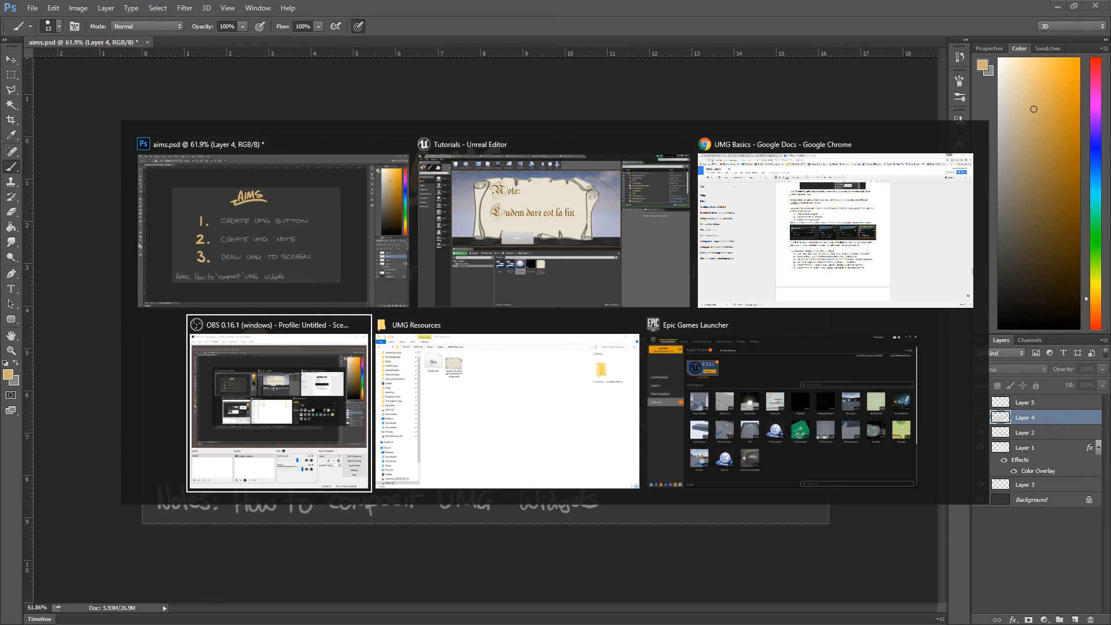
pyautogui.press('Escape')
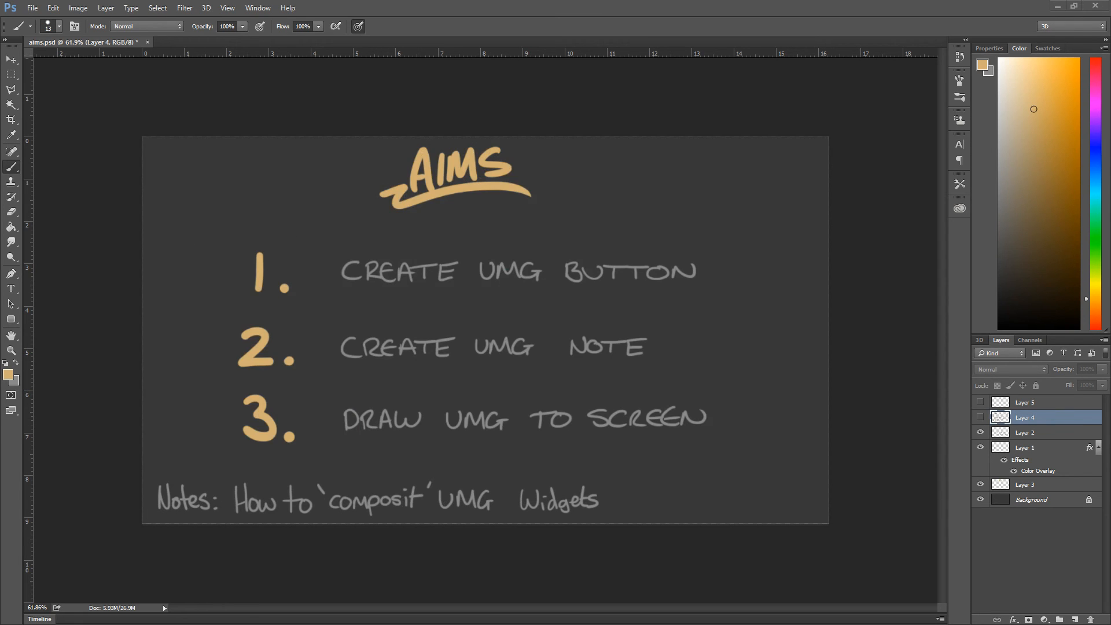